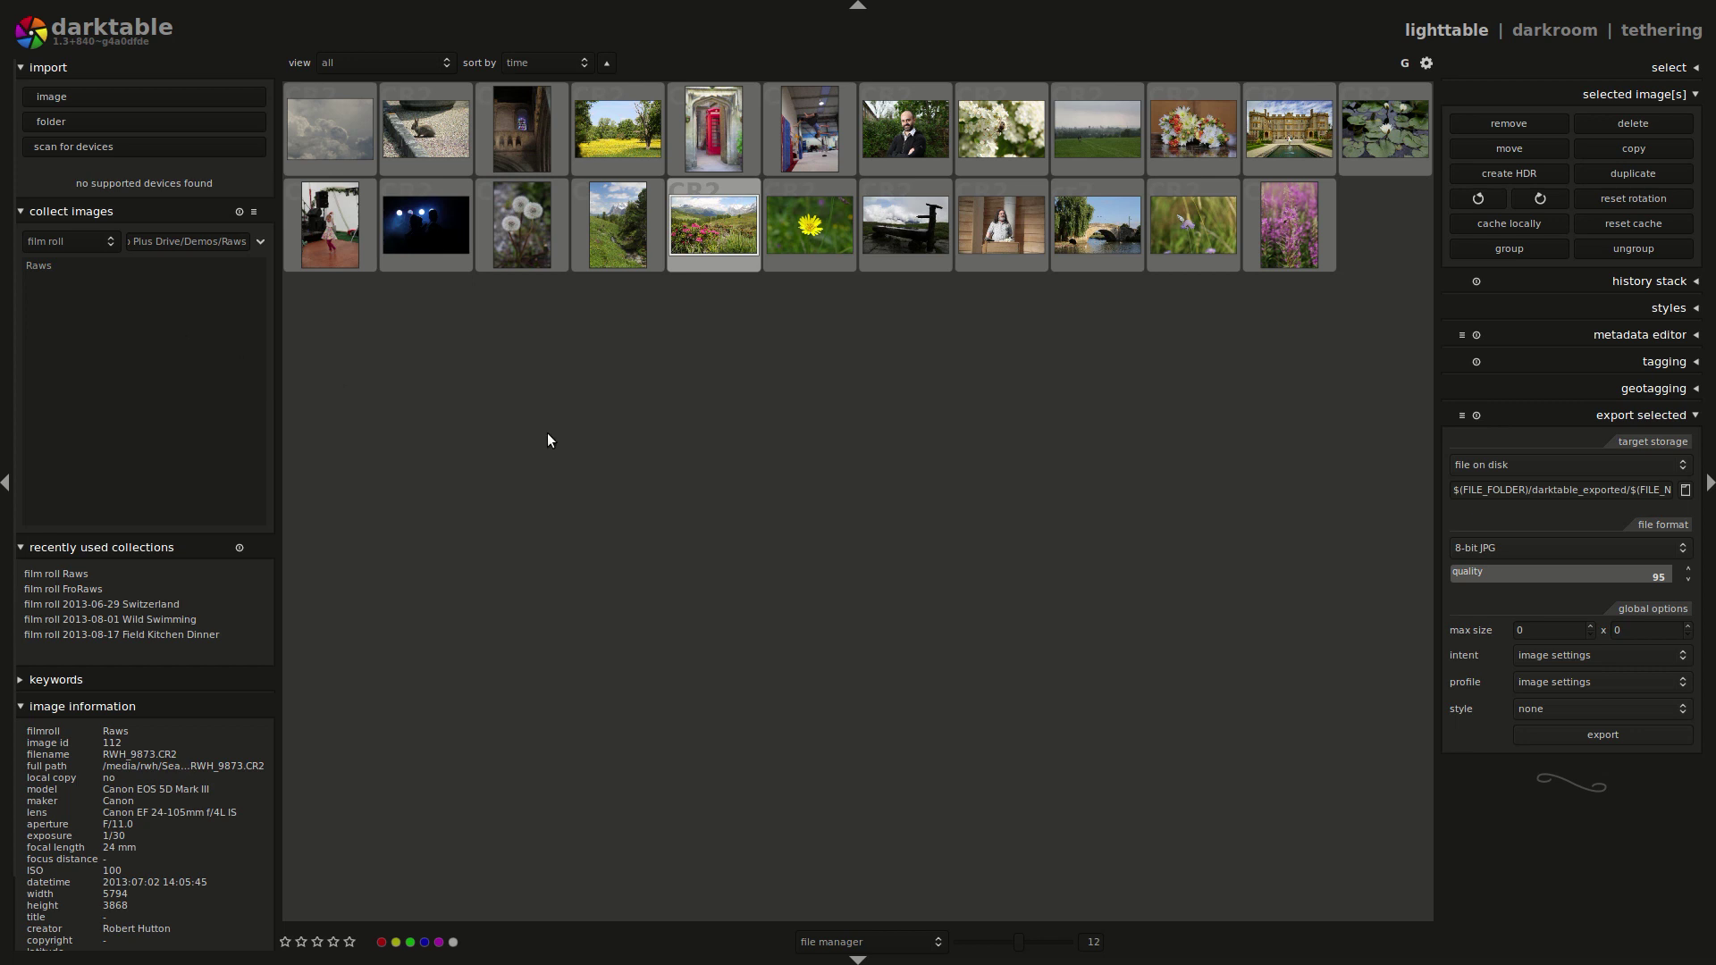
# Open the alpine meadow photo RWH_9873.CR2 in the darkroom and display the basic modules with exposure collapsed.
pyautogui.doubleClick(715, 228)
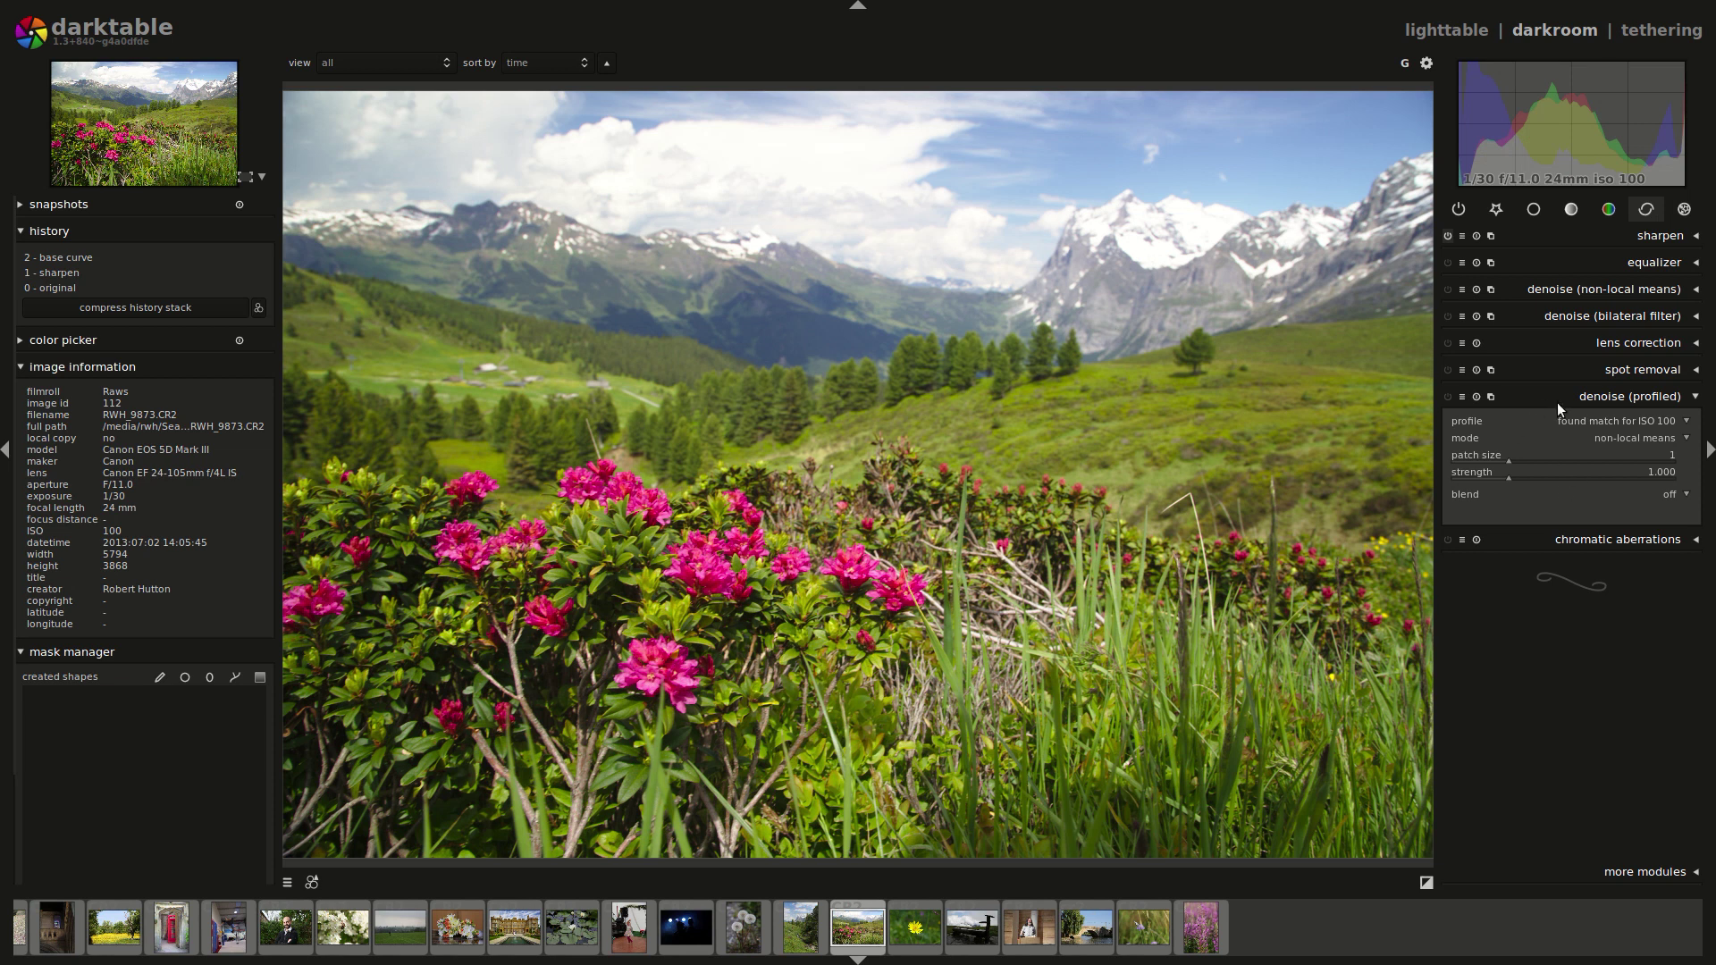
pyautogui.click(1499, 211)
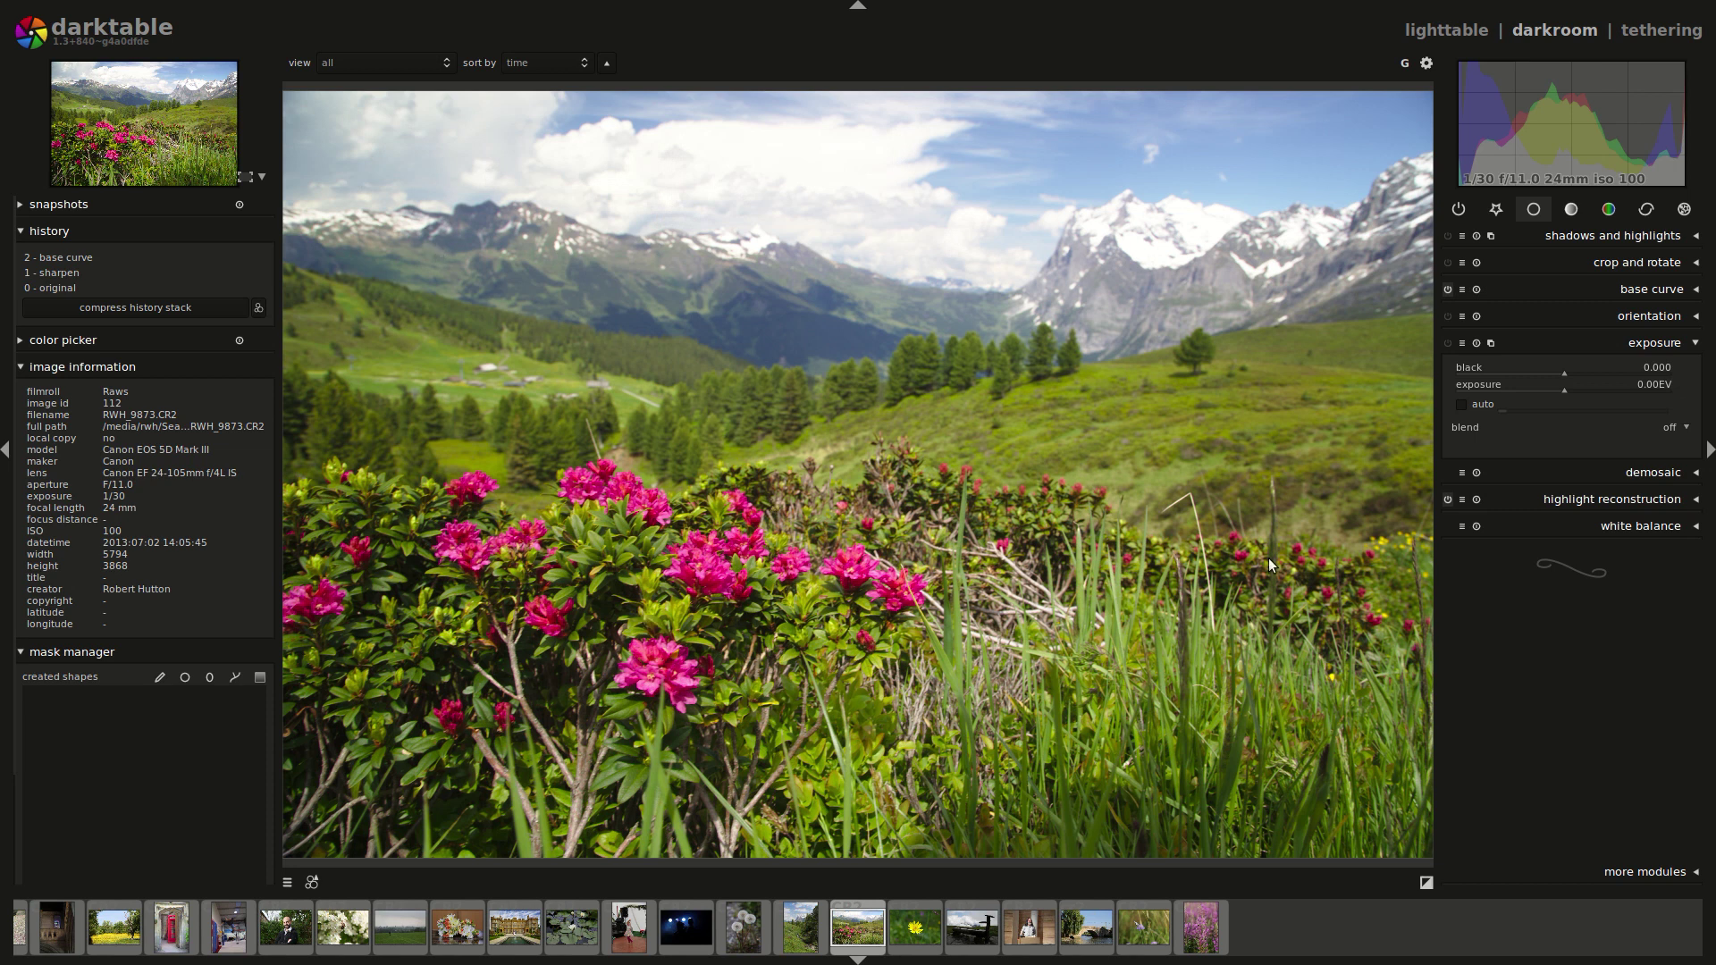
pyautogui.click(1641, 345)
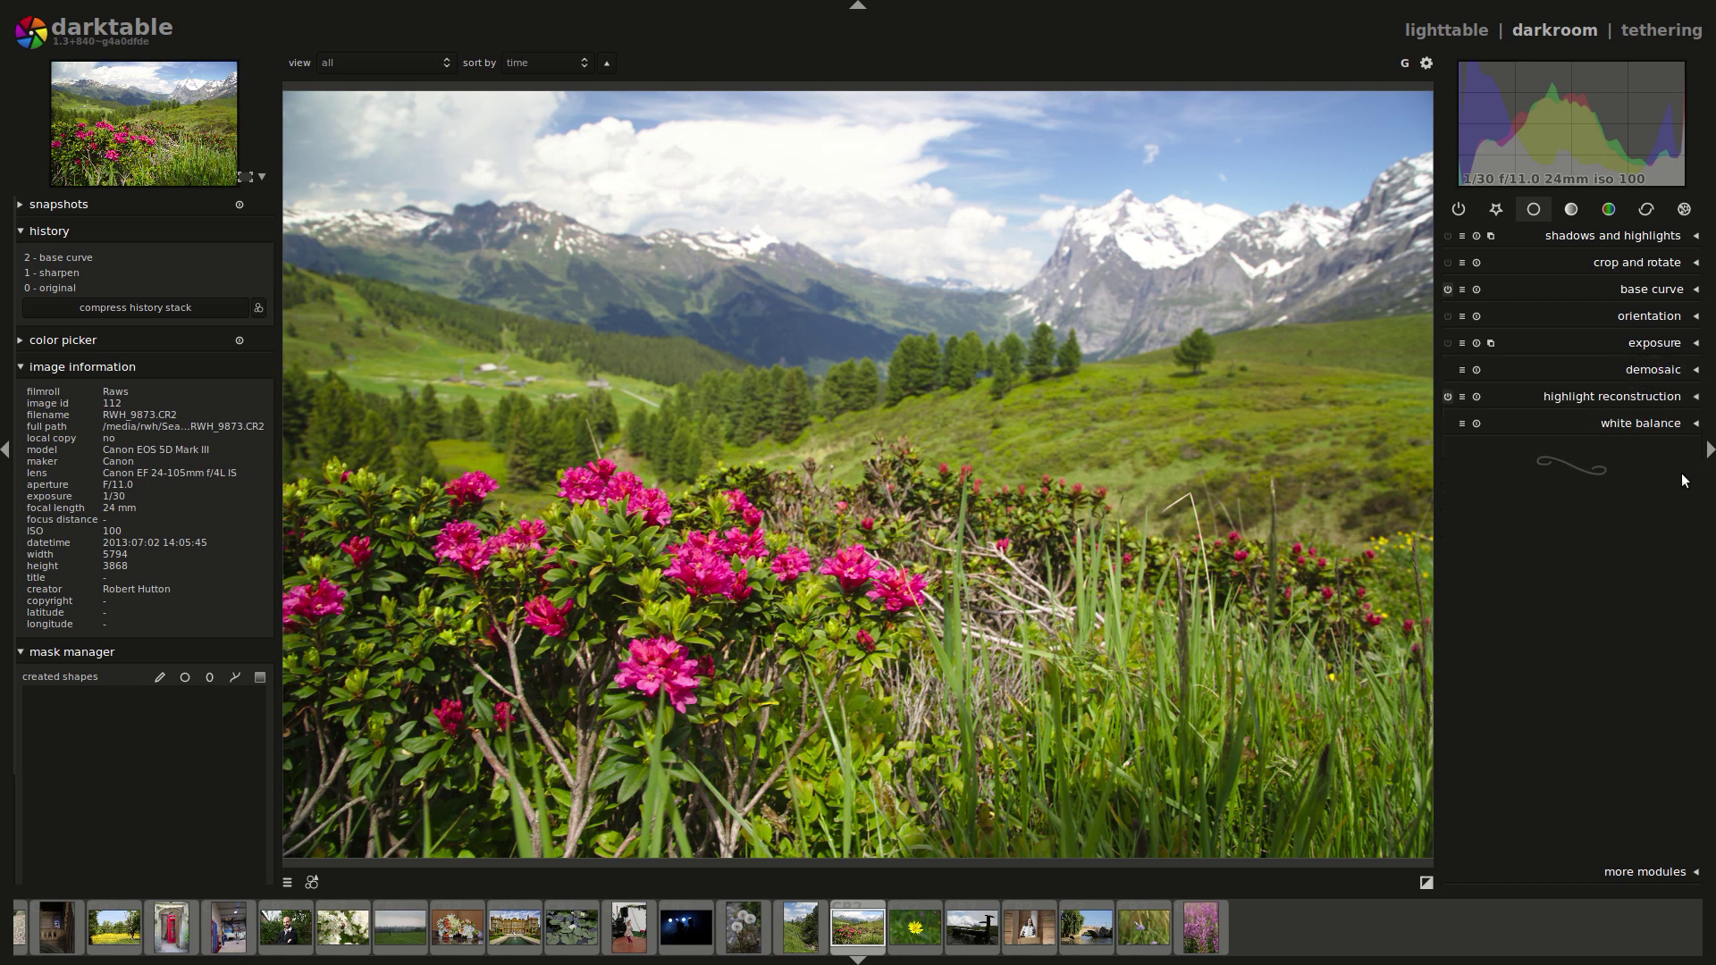
pyautogui.click(1623, 422)
pyautogui.click(1623, 422)
# Create a duplicate of the photo and enable the shadows and highlights module on it.
pyautogui.click(1447, 235)
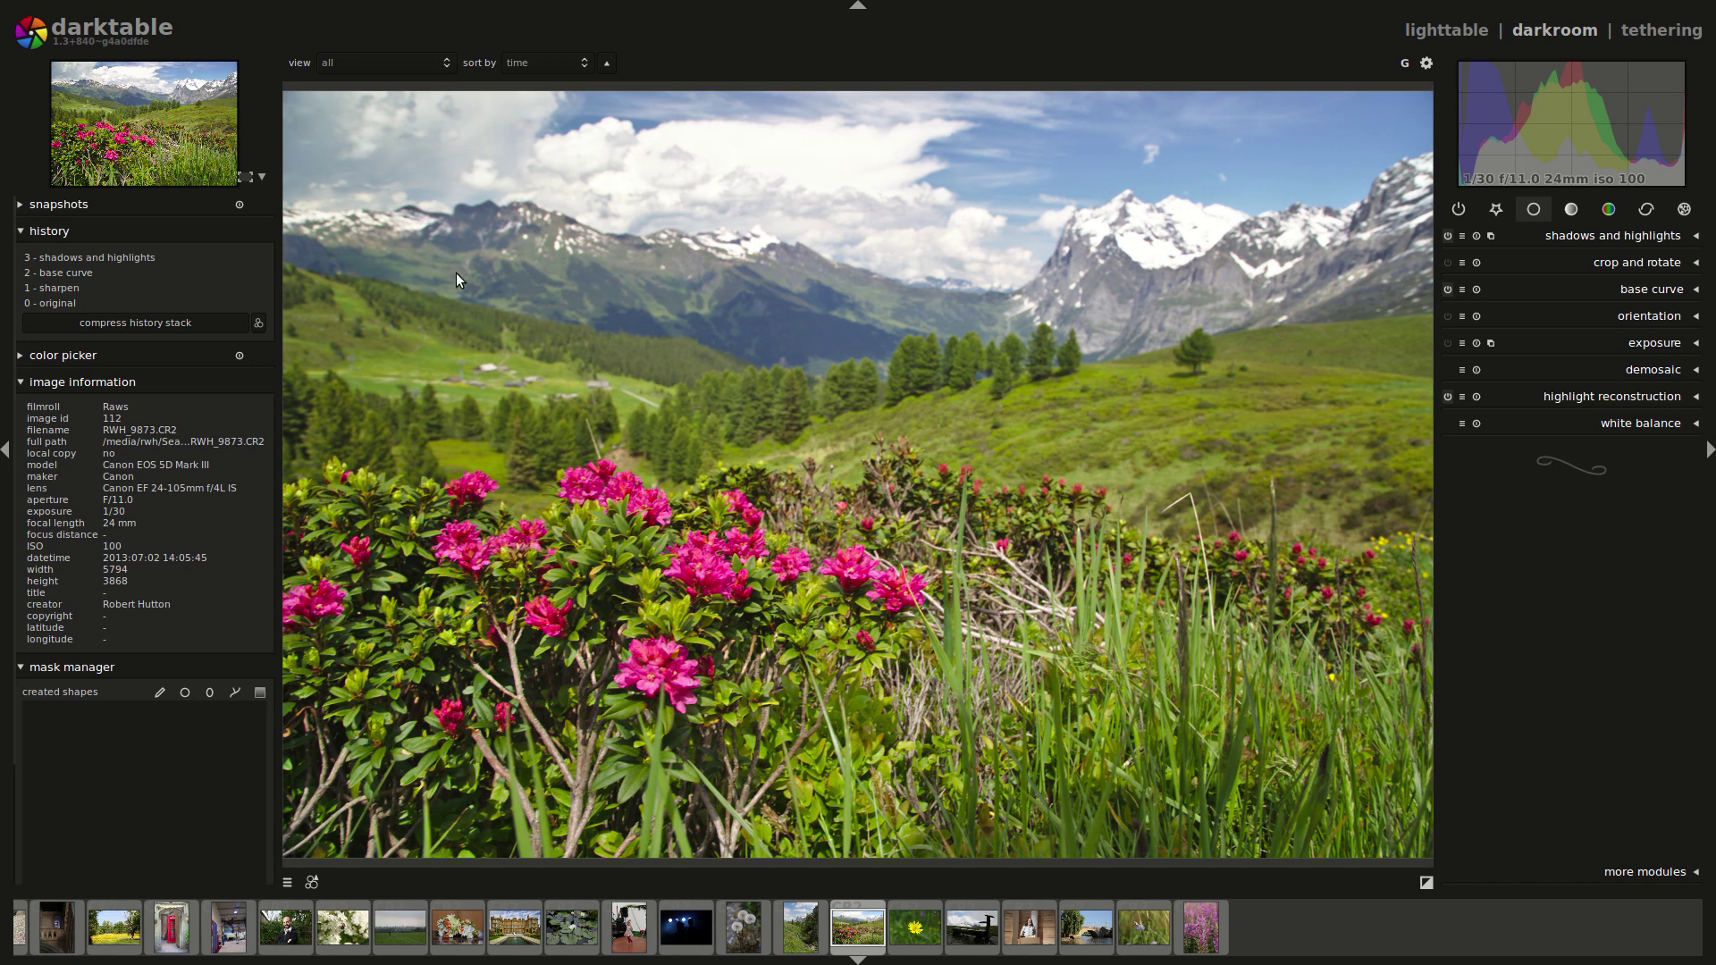
pyautogui.hotkey('ctrl', 'd')
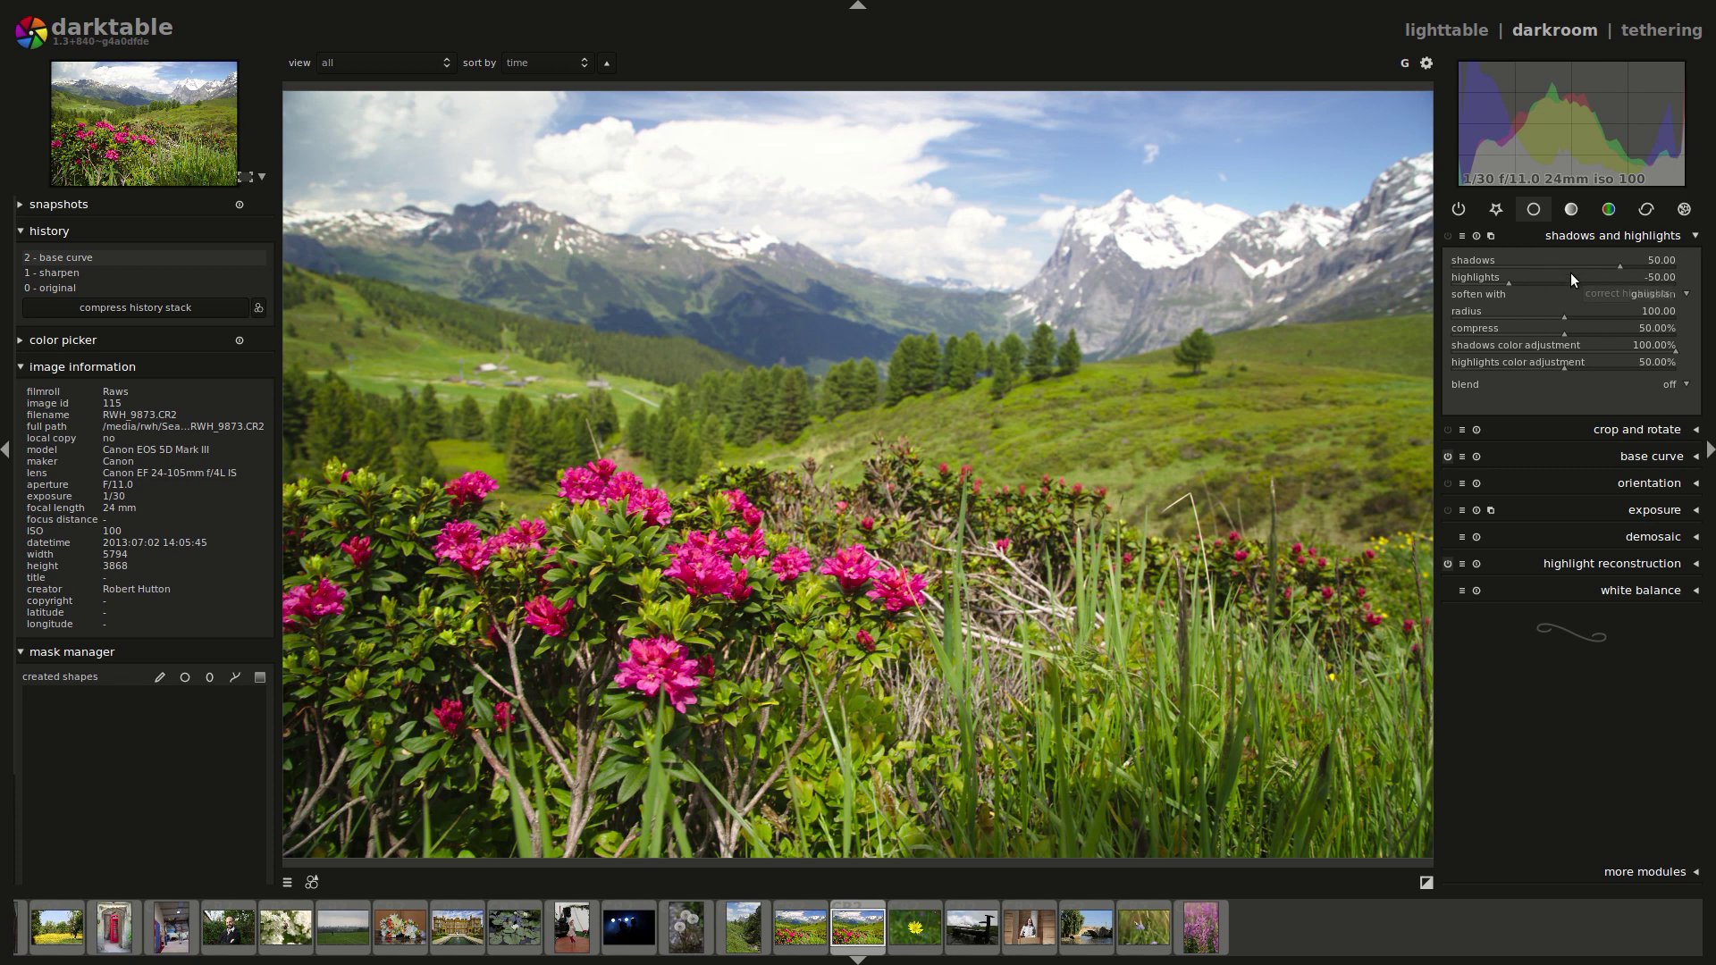
pyautogui.click(1447, 237)
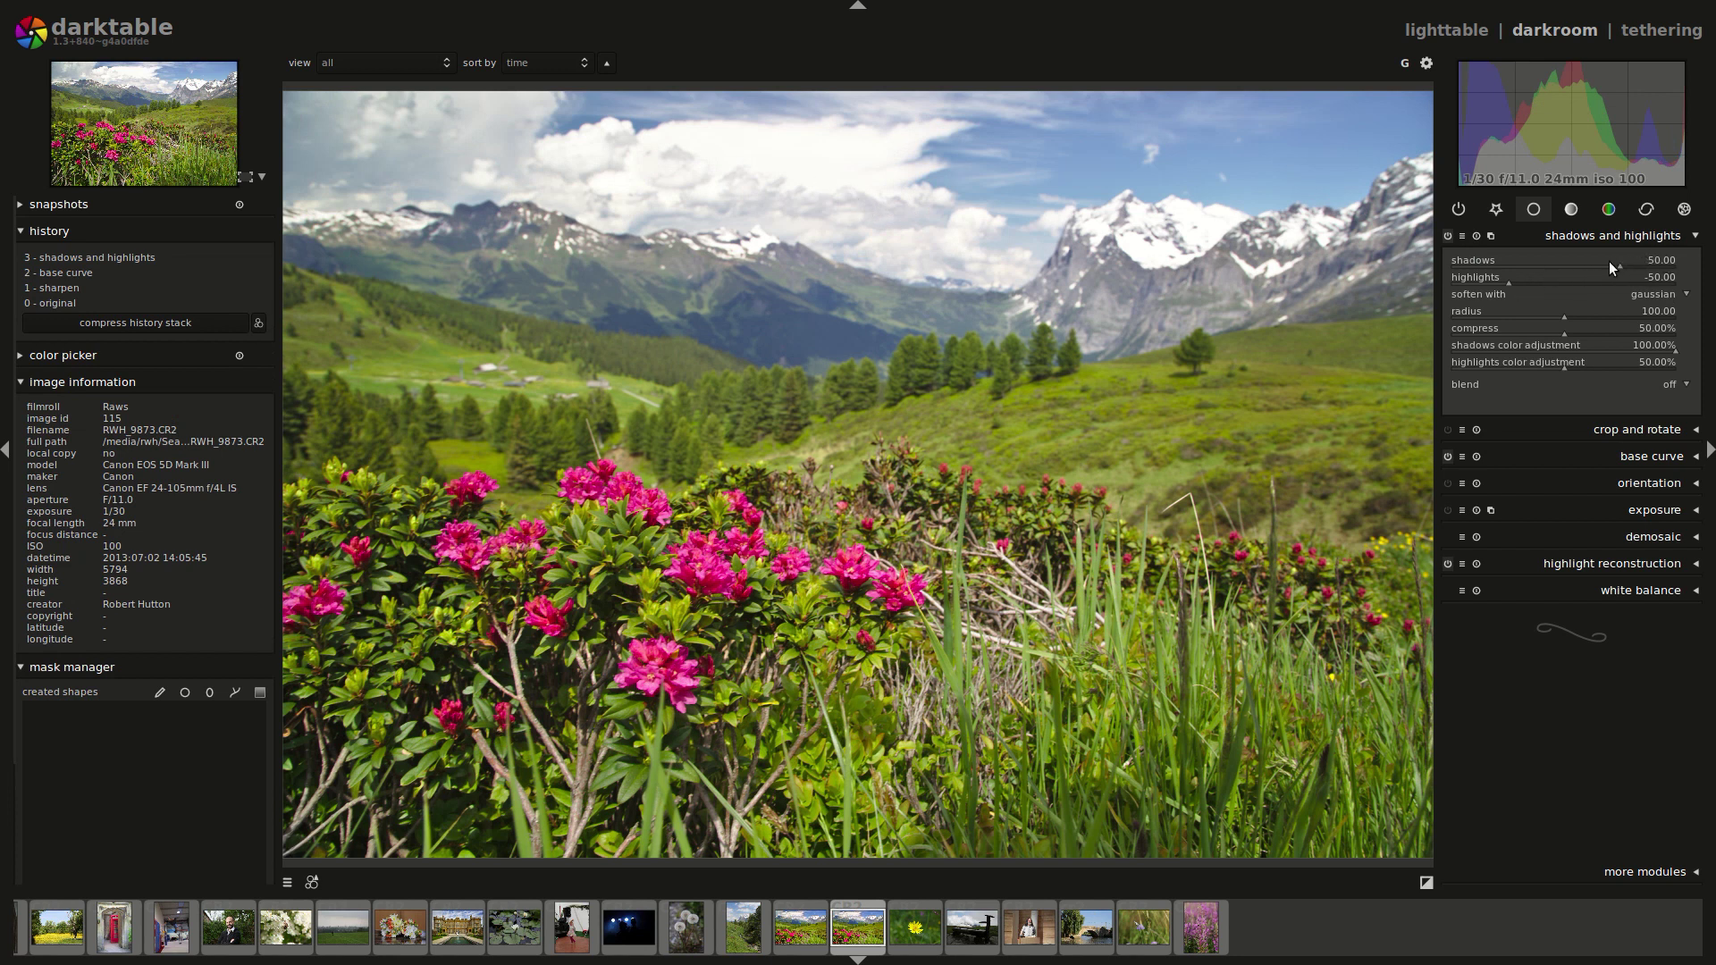
# Raise shadows to 93.57 and try highlights at -75.90 before setting highlights to 0.
pyautogui.moveTo(1633, 264); pyautogui.dragTo(1667, 263)
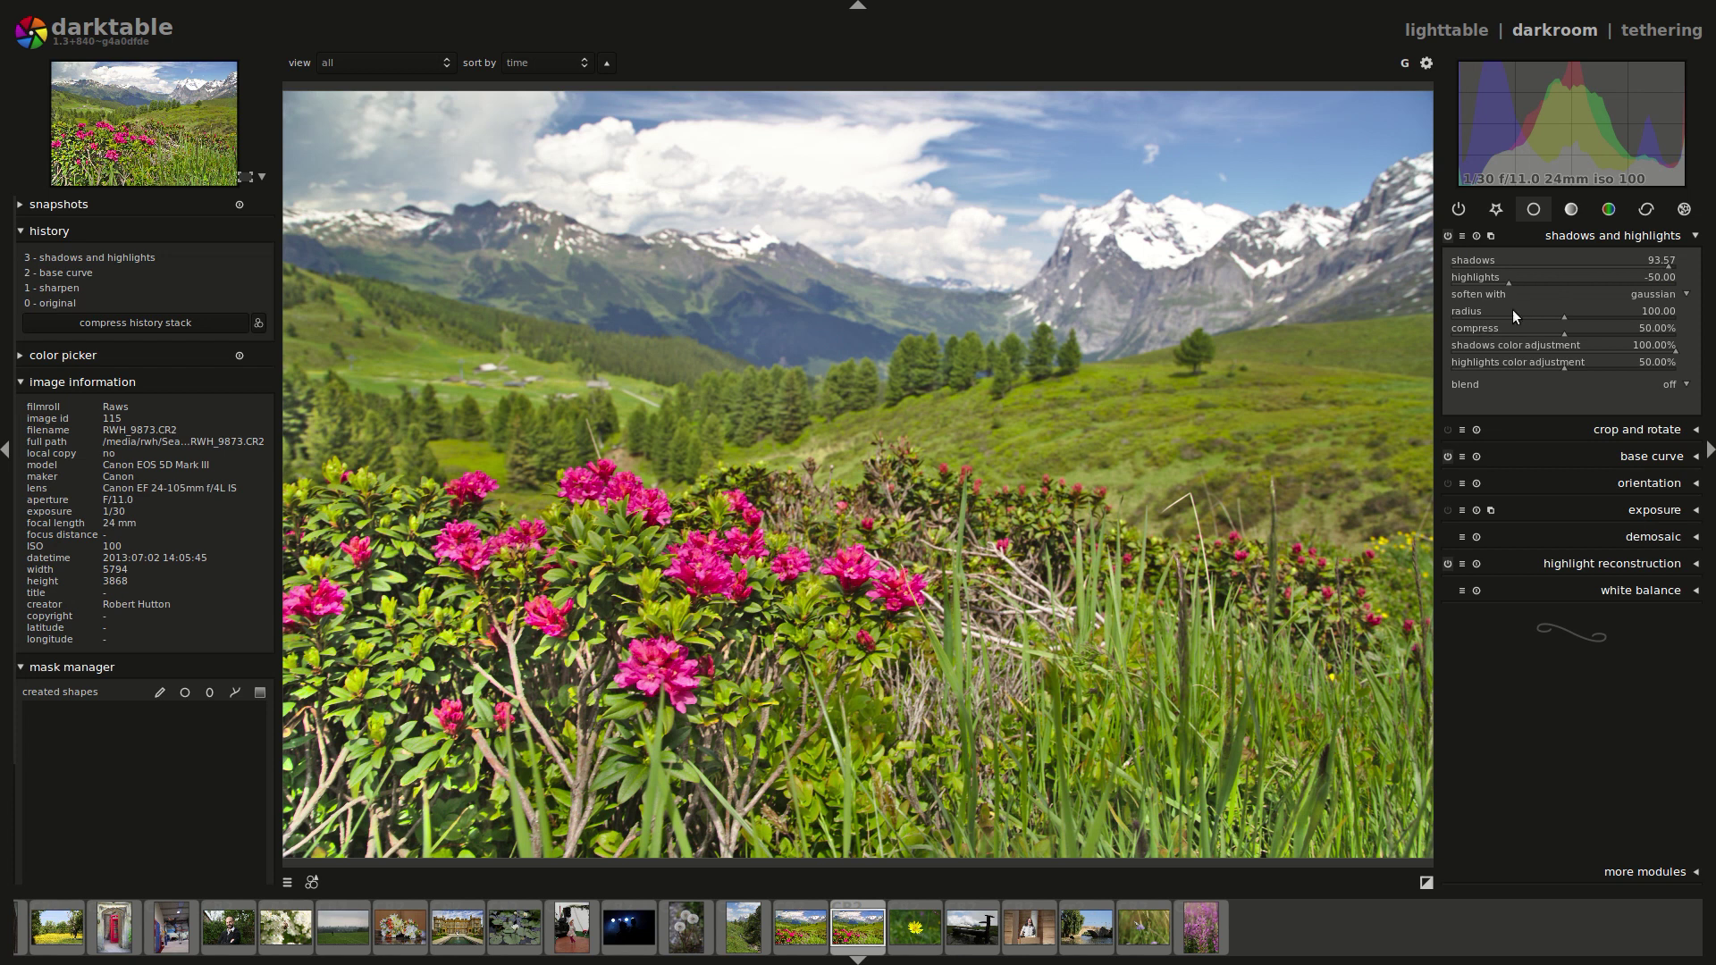
pyautogui.moveTo(1509, 280)
pyautogui.mouseDown()
pyautogui.moveTo(1460, 283)
pyautogui.moveTo(1543, 282)
pyautogui.moveTo(1482, 281)
pyautogui.mouseUp()
pyautogui.rightClick(1664, 277)
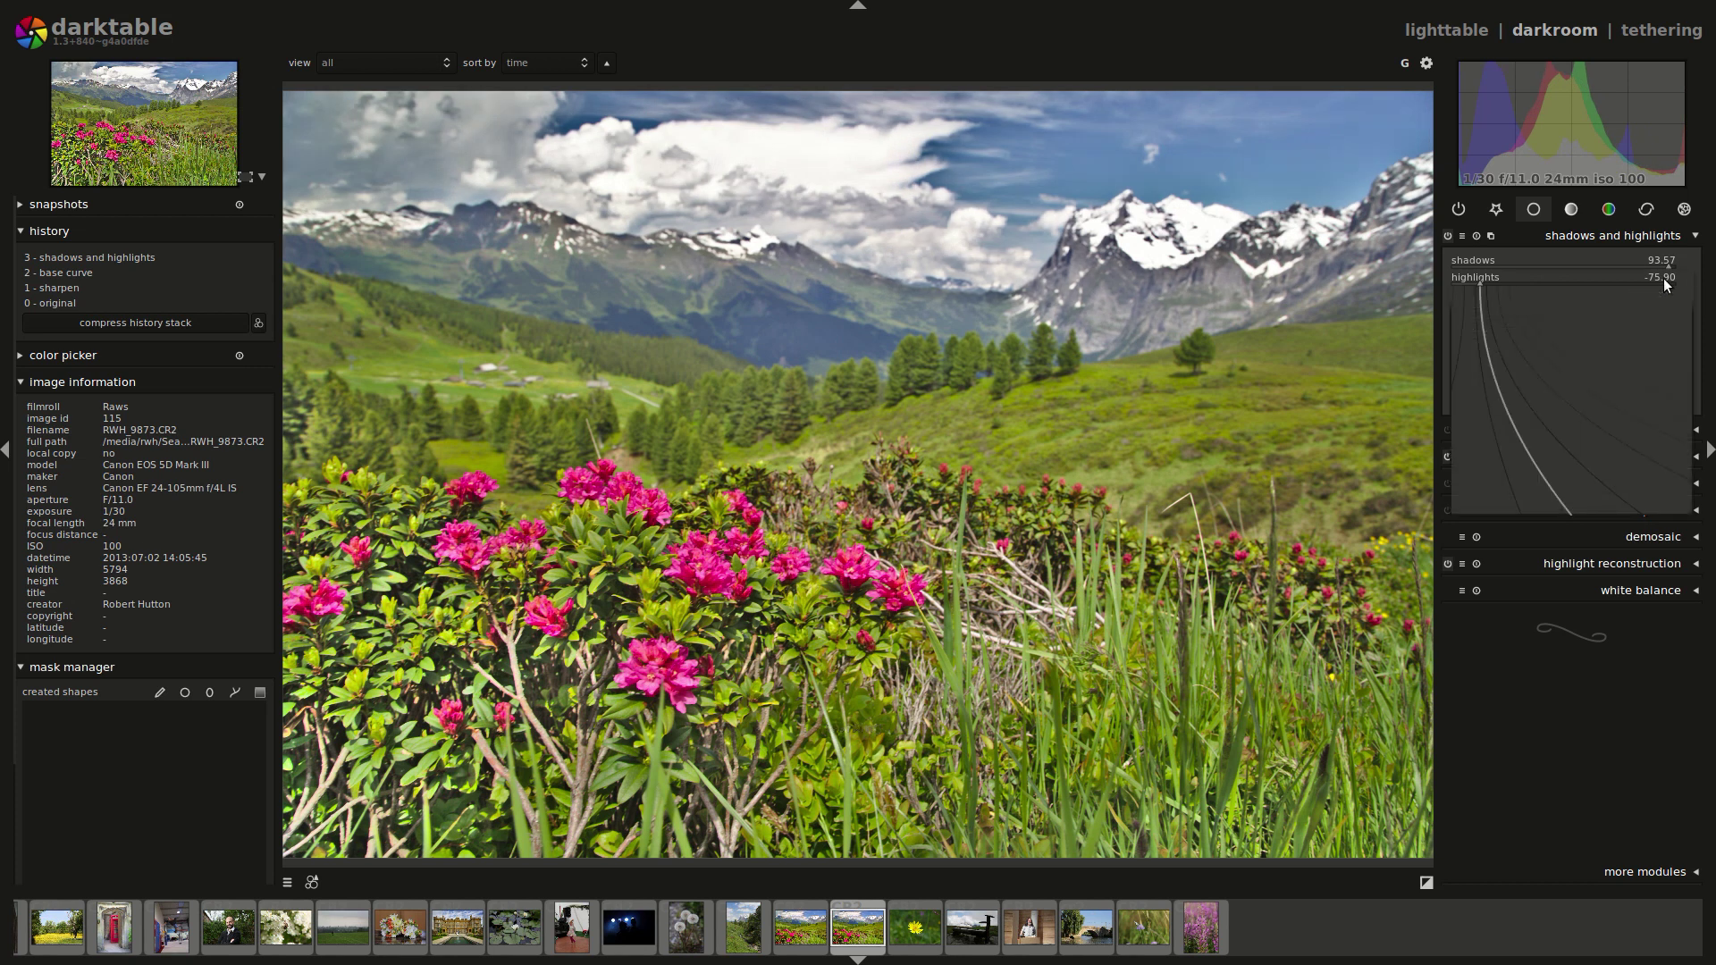
pyautogui.write('0')
pyautogui.press('Return')
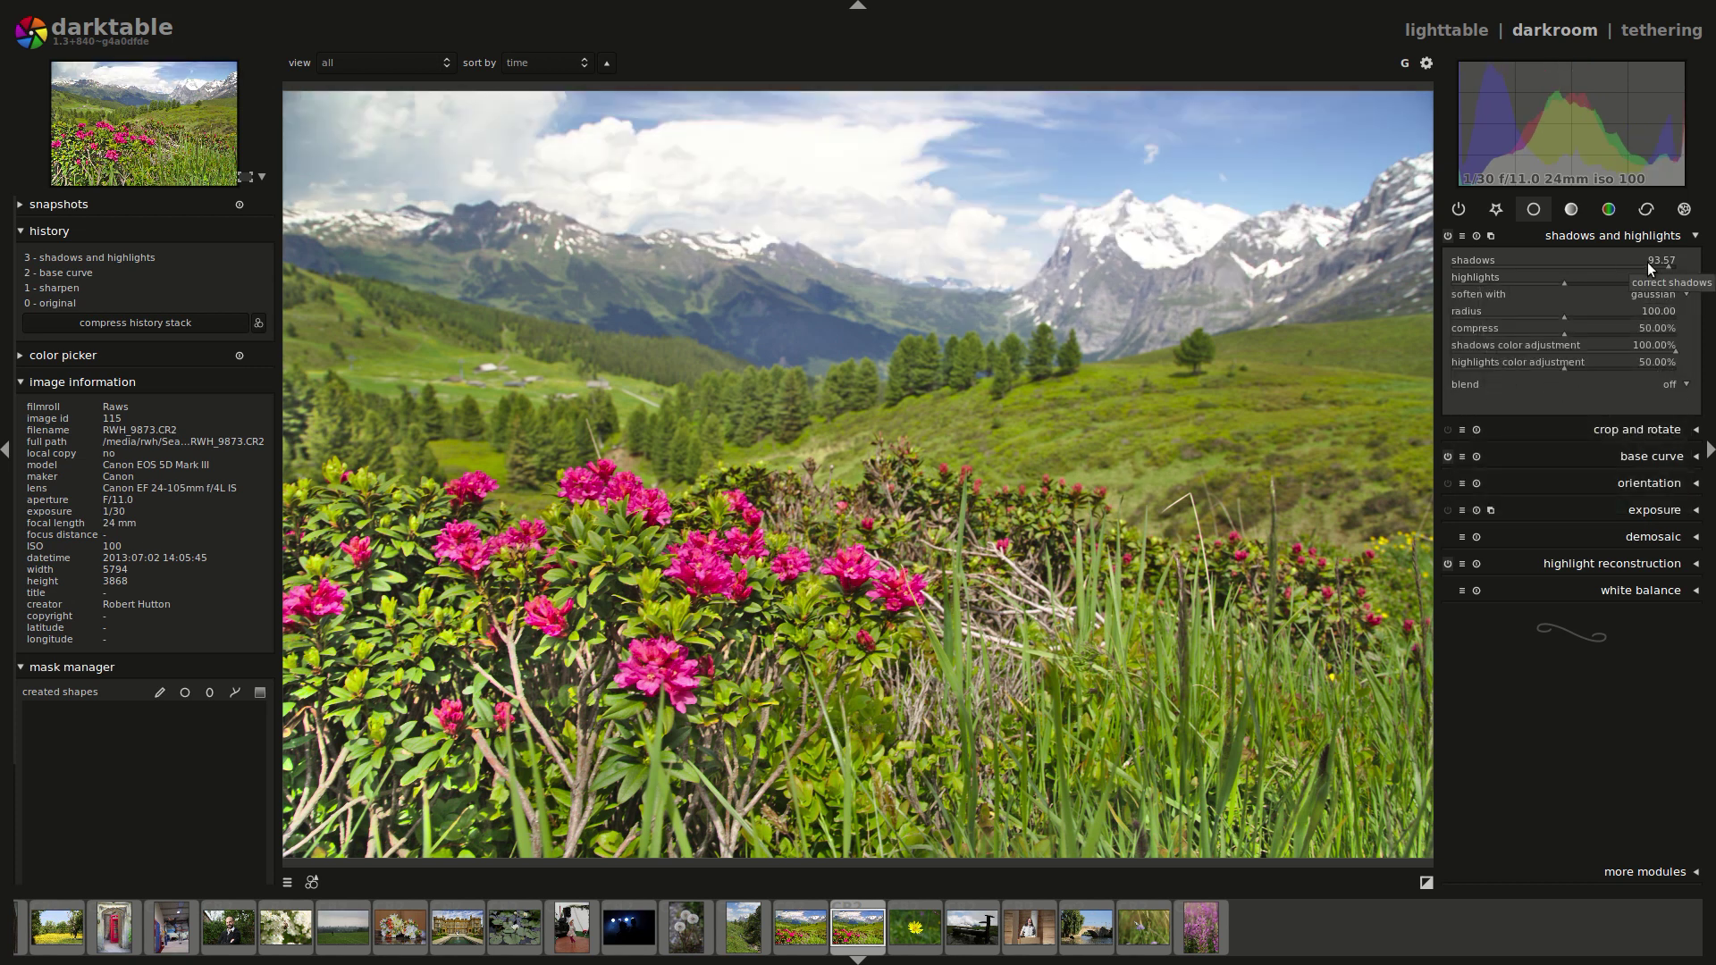
# Set shadows to 50 and highlights to -50 in the shadows and highlights module.
pyautogui.rightClick(1664, 261)
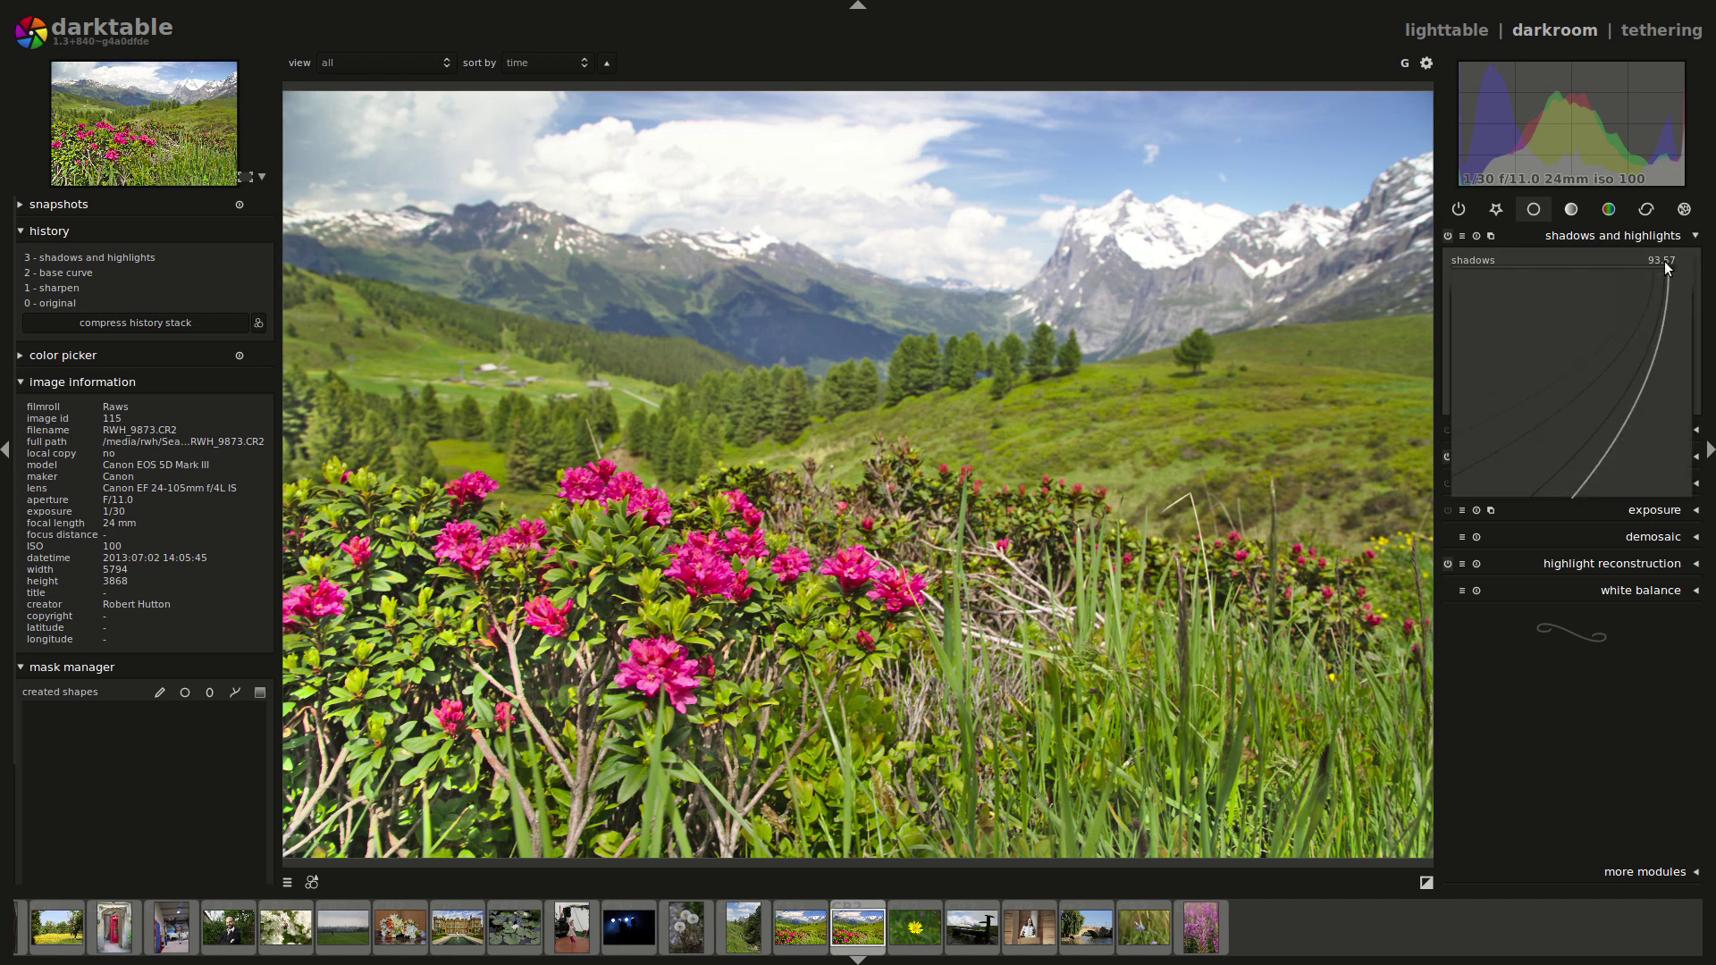
pyautogui.write('50')
pyautogui.press('Return')
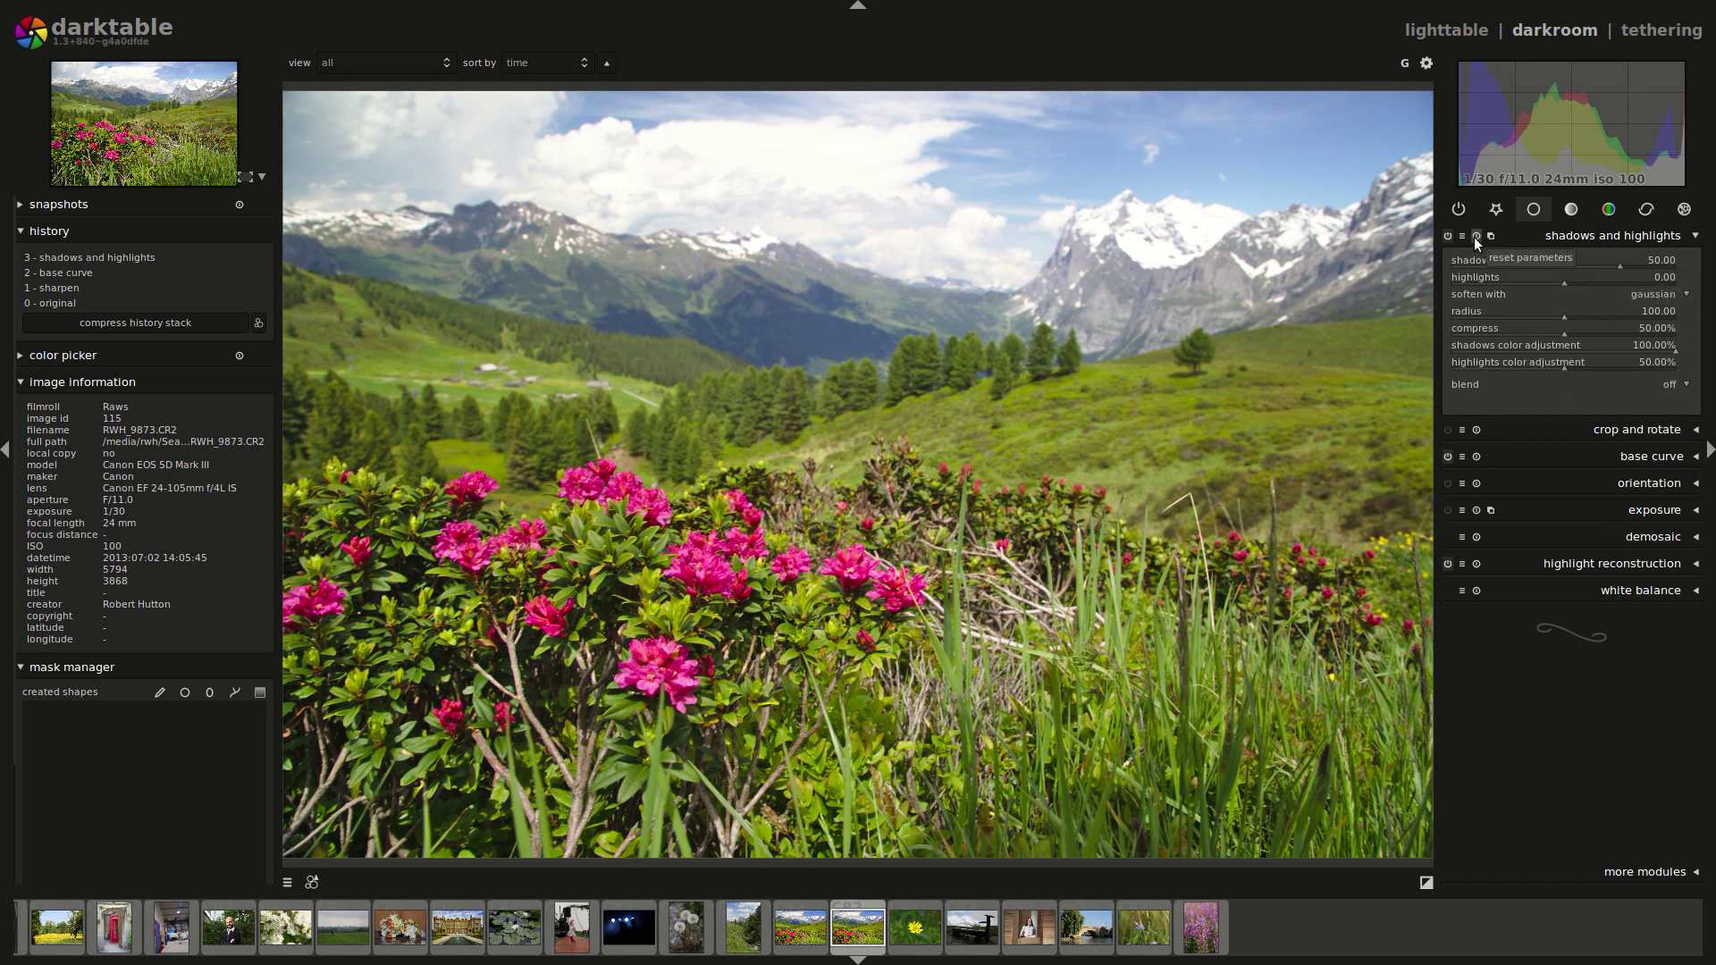
pyautogui.click(1510, 279)
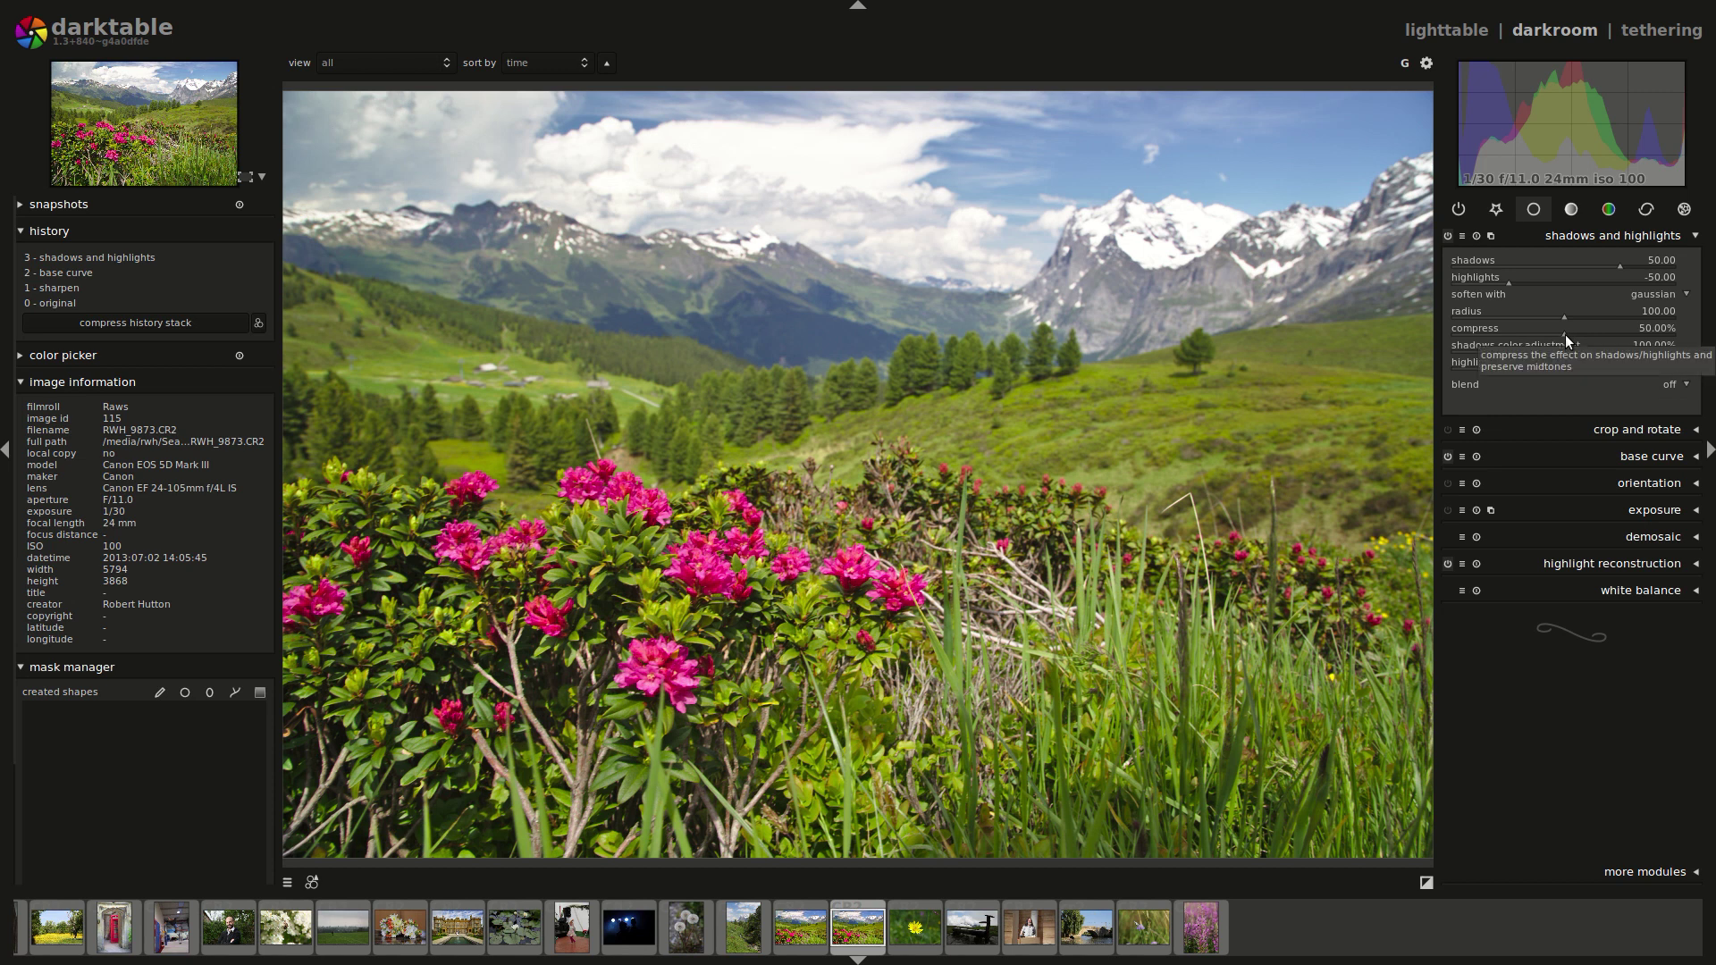
# Try compress at 100%, set shadows to 100 and highlights to -100, and reduce compress to 76.71%.
pyautogui.moveTo(1564, 335); pyautogui.dragTo(1697, 333)
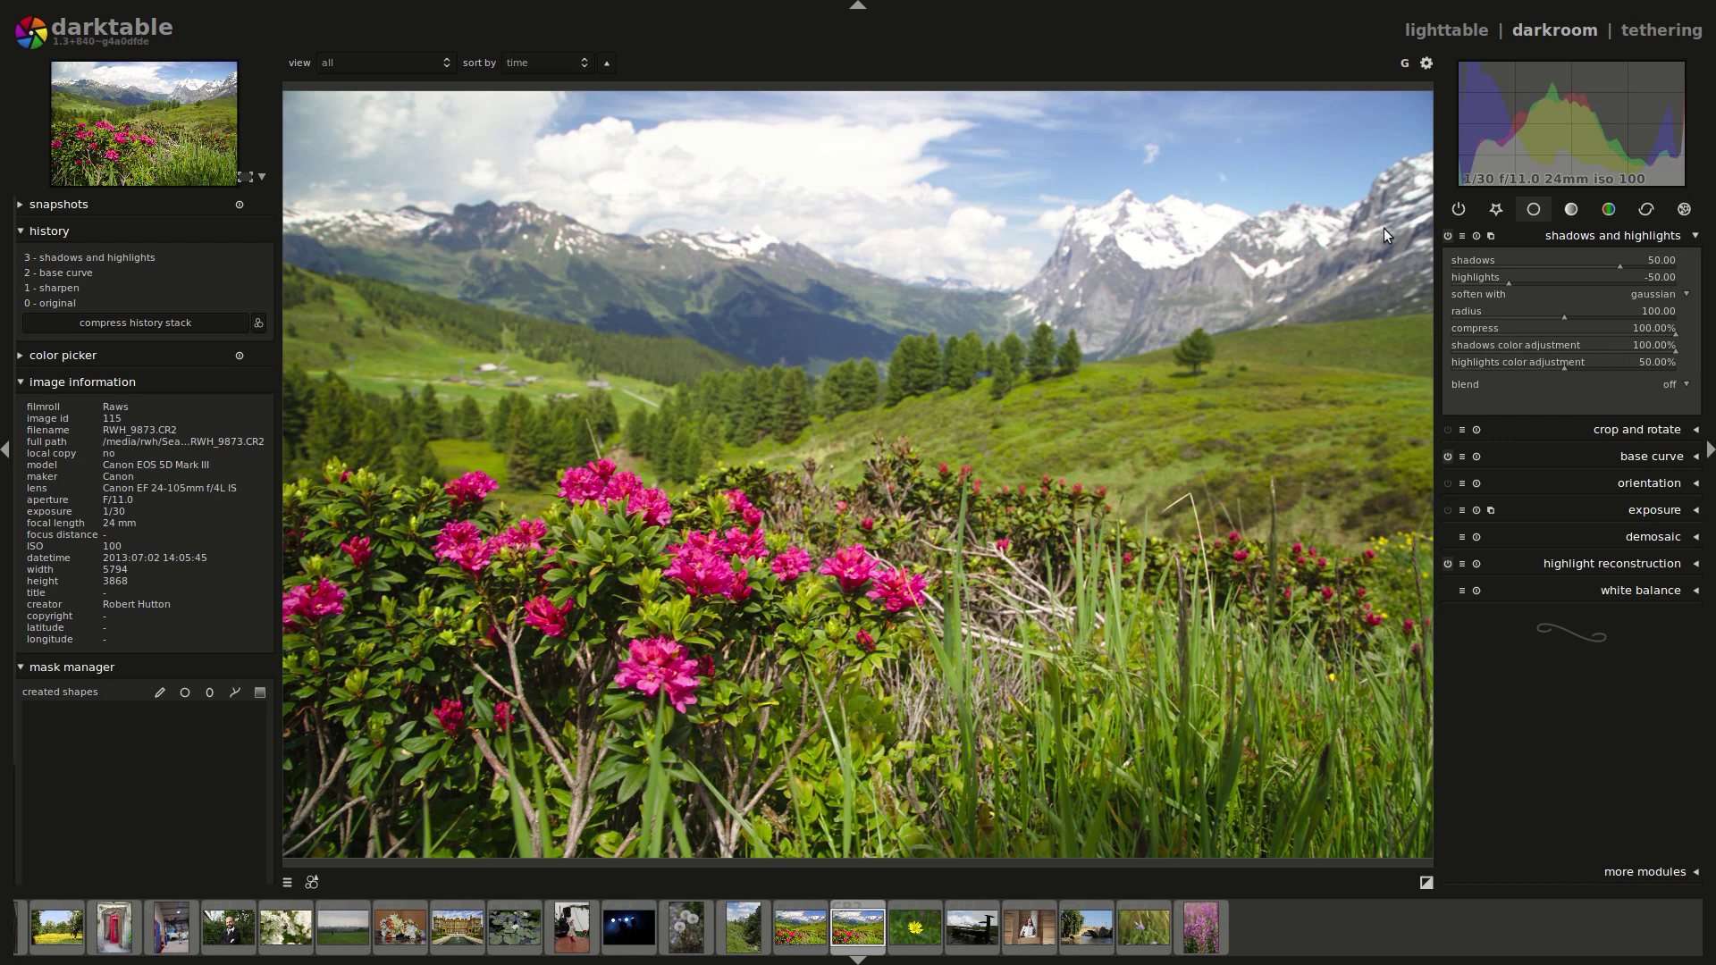
pyautogui.moveTo(1617, 268); pyautogui.dragTo(1439, 286)
pyautogui.click(1649, 333)
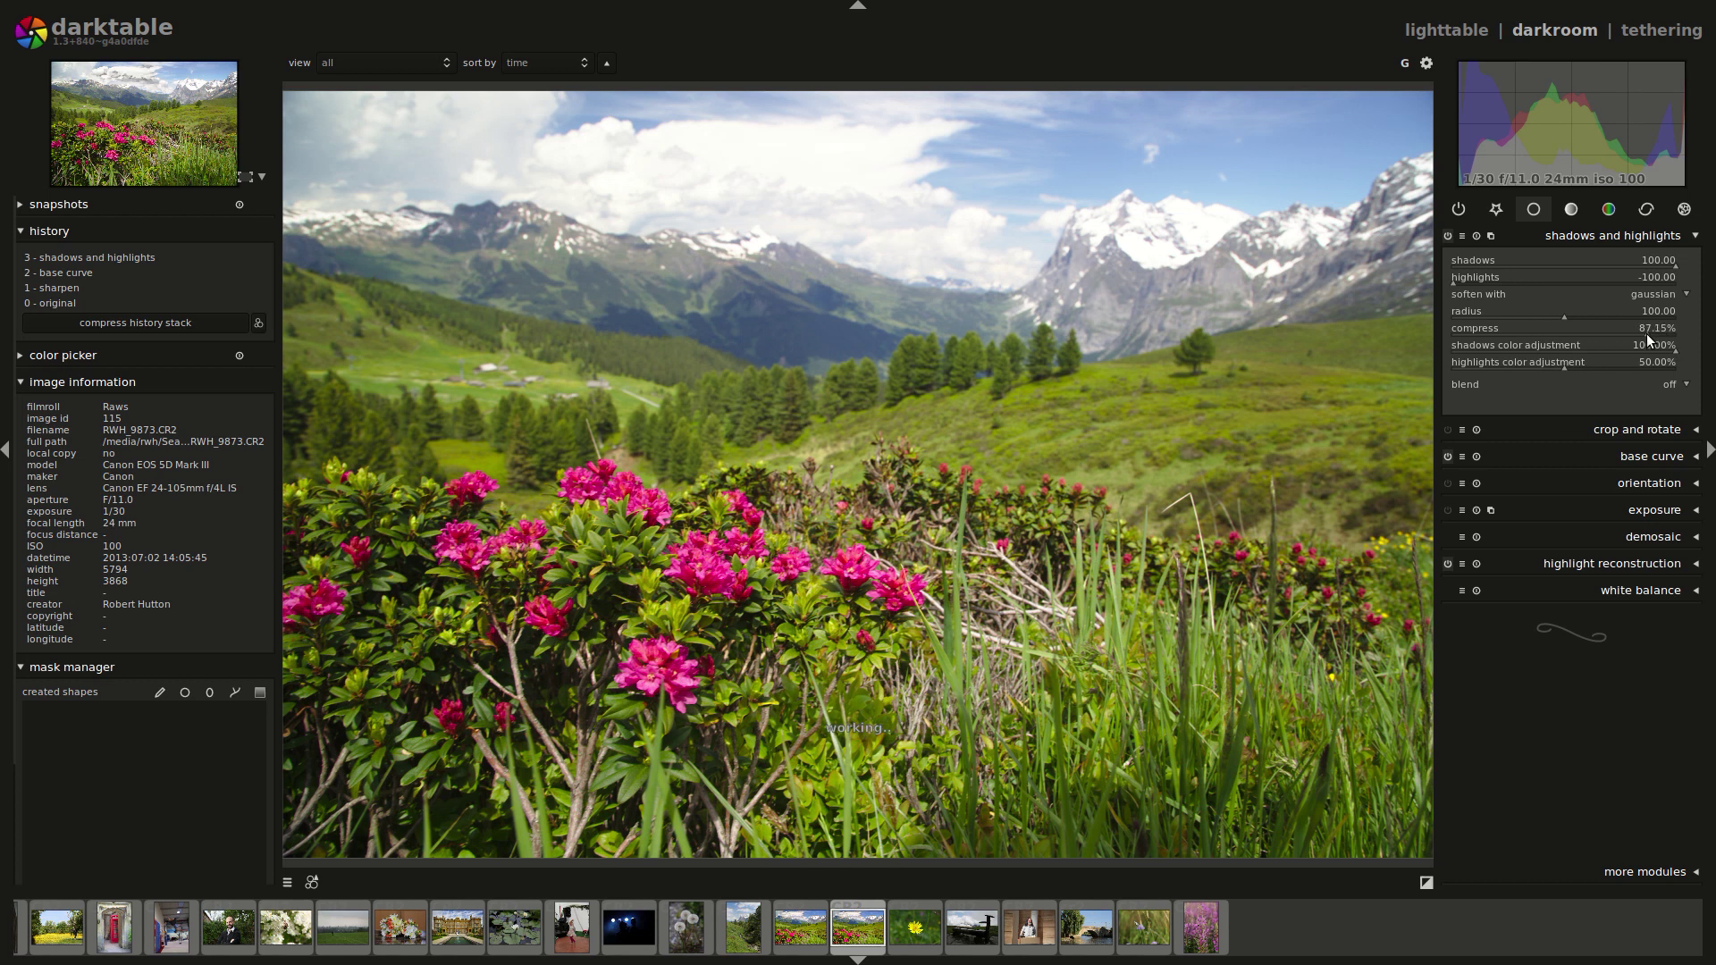
pyautogui.click(1654, 338)
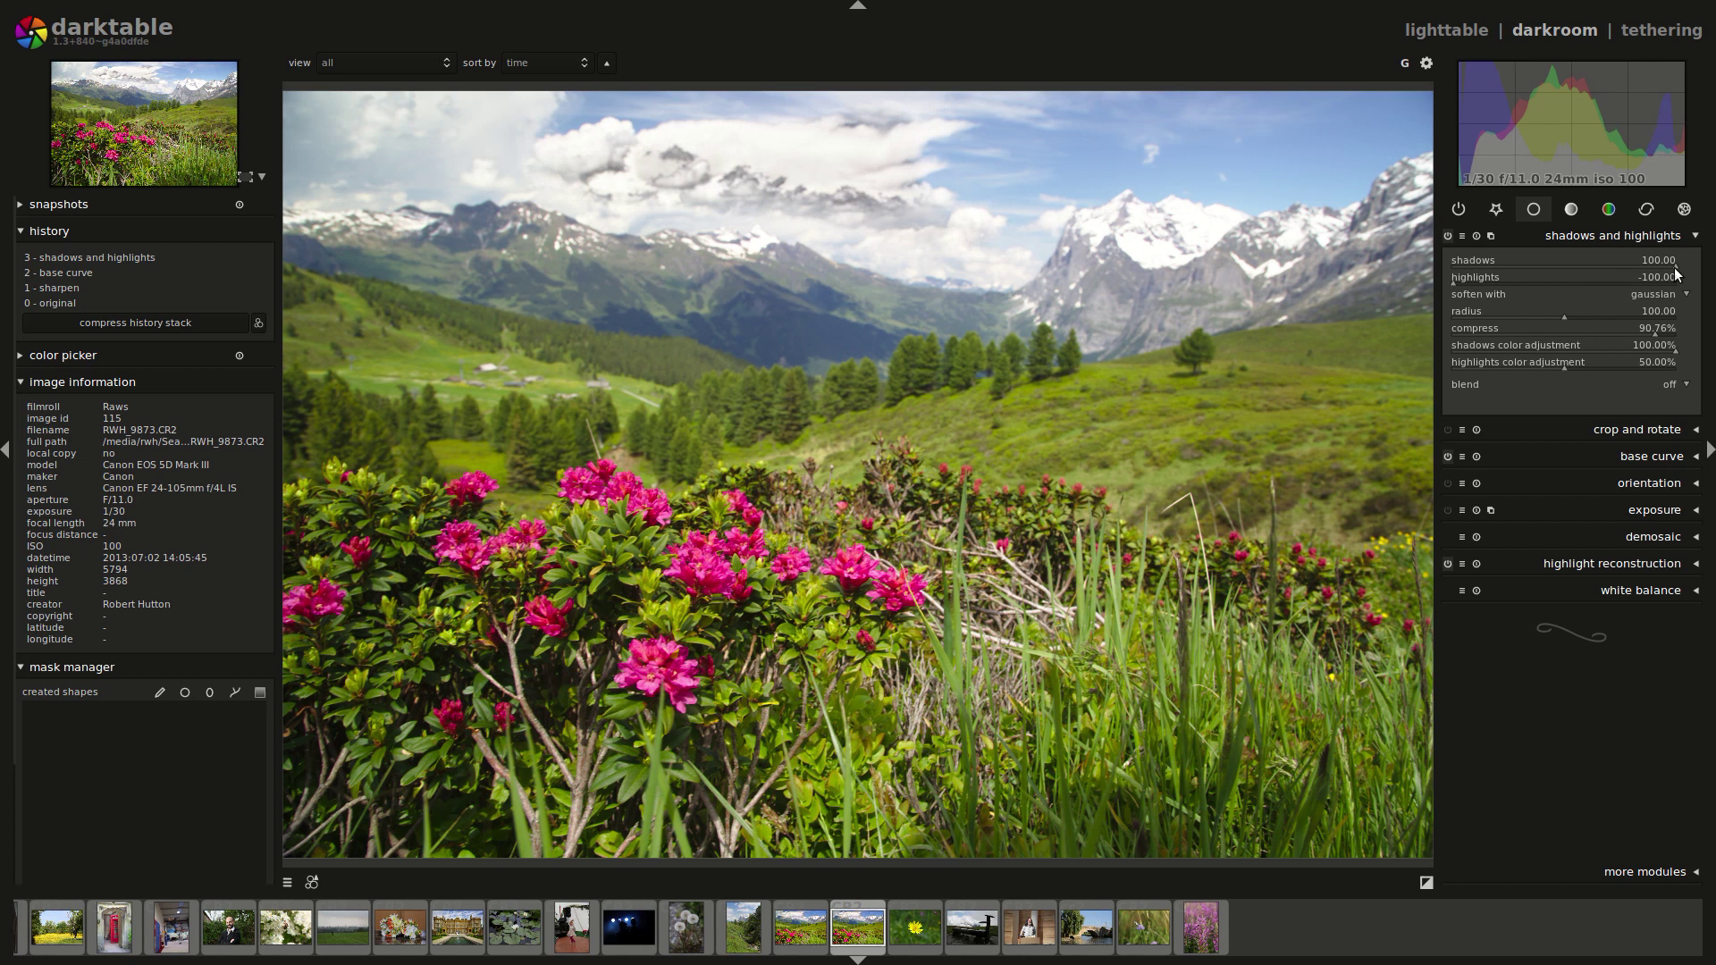
pyautogui.moveTo(1657, 334)
pyautogui.mouseDown()
pyautogui.moveTo(1562, 327)
pyautogui.moveTo(1665, 323)
pyautogui.moveTo(1623, 329)
pyautogui.mouseUp()
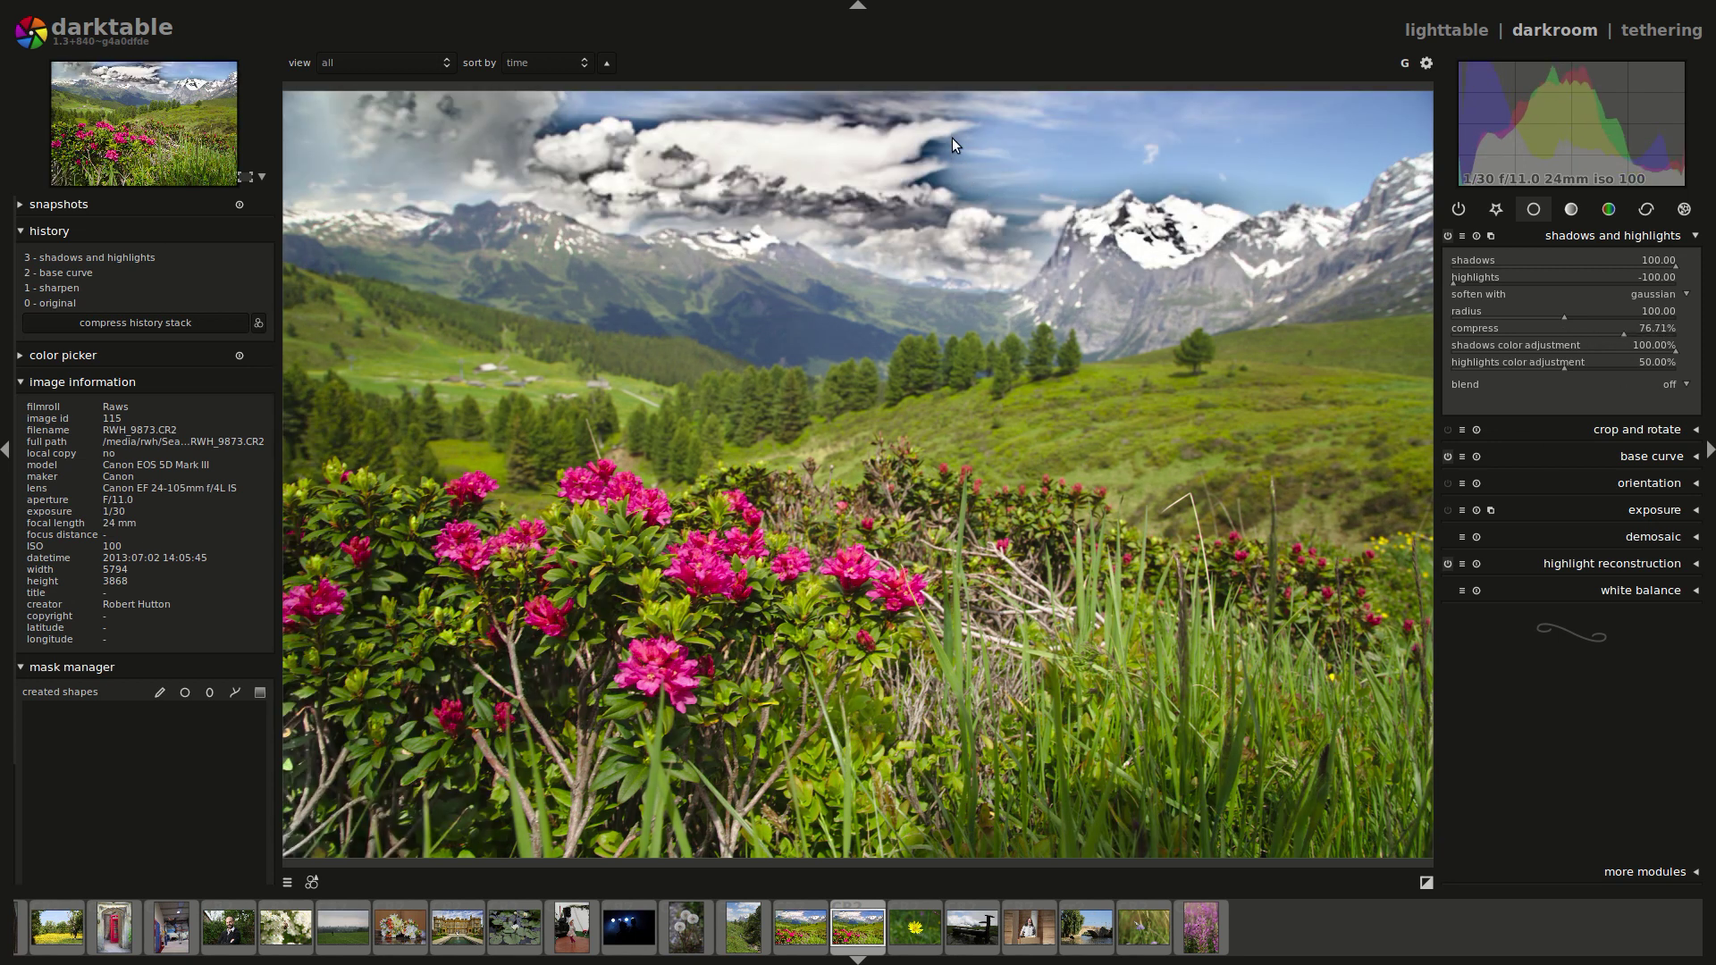
# Try the softening radius at 11.34, 58.71 and 0.10 on the clouds and mountains, and restore it to 100.
pyautogui.scroll(4, 927, 177)
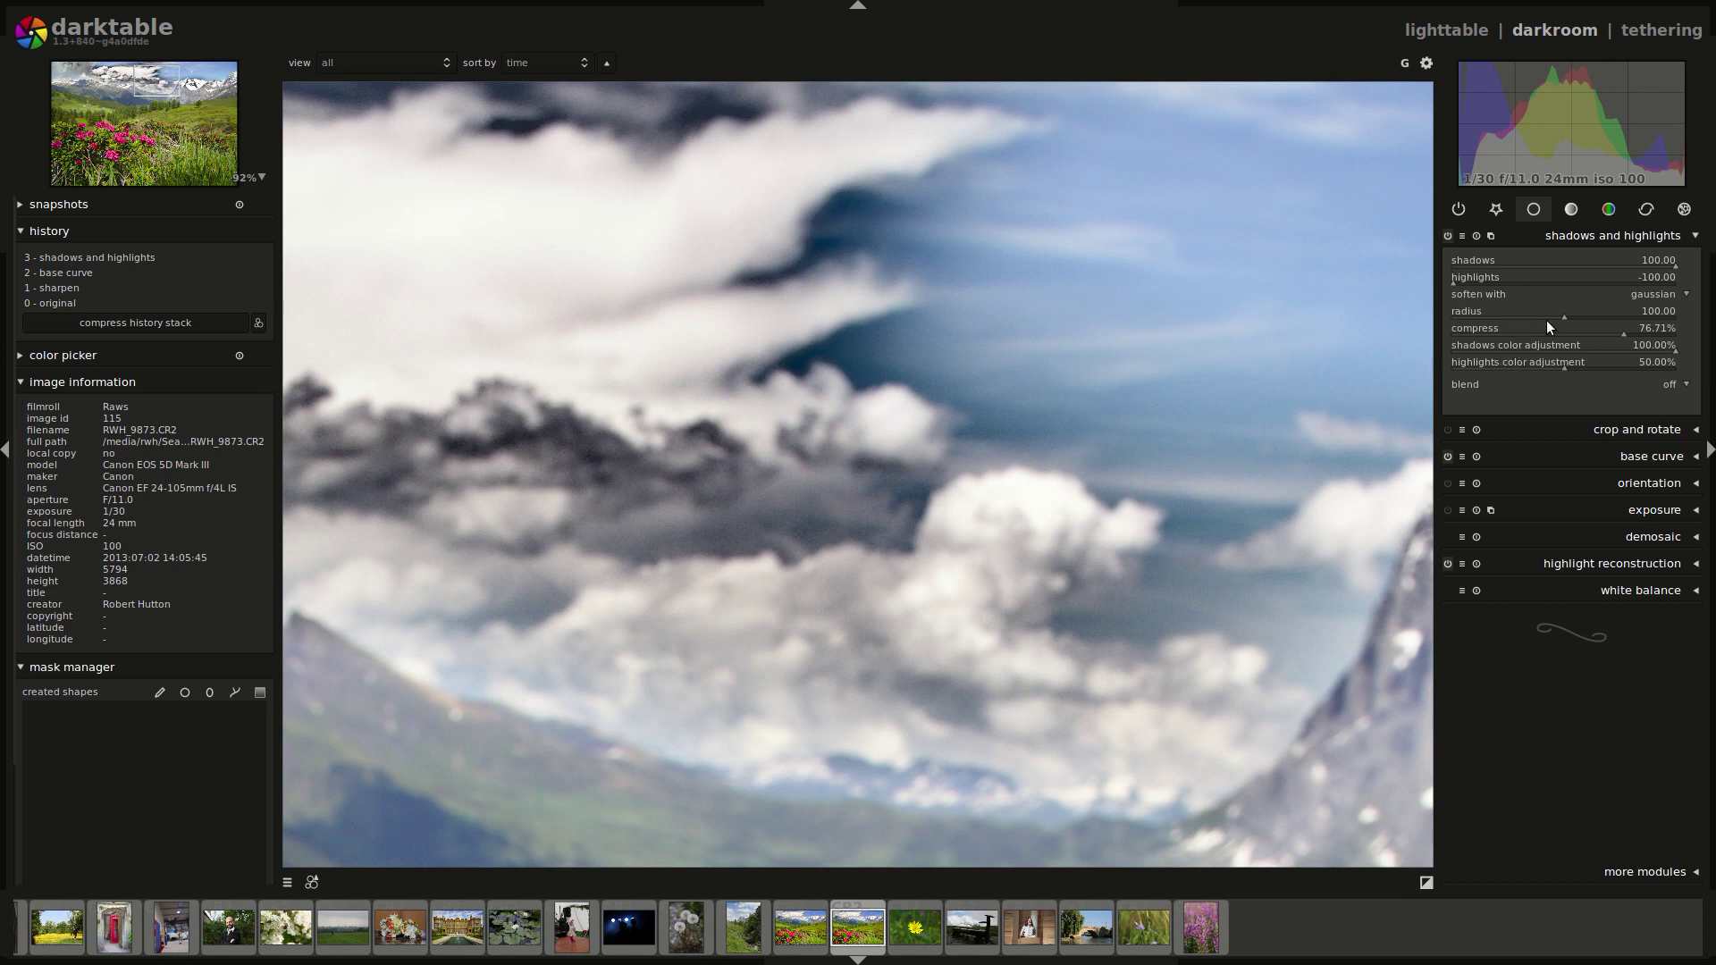
pyautogui.moveTo(1562, 319); pyautogui.dragTo(1463, 318)
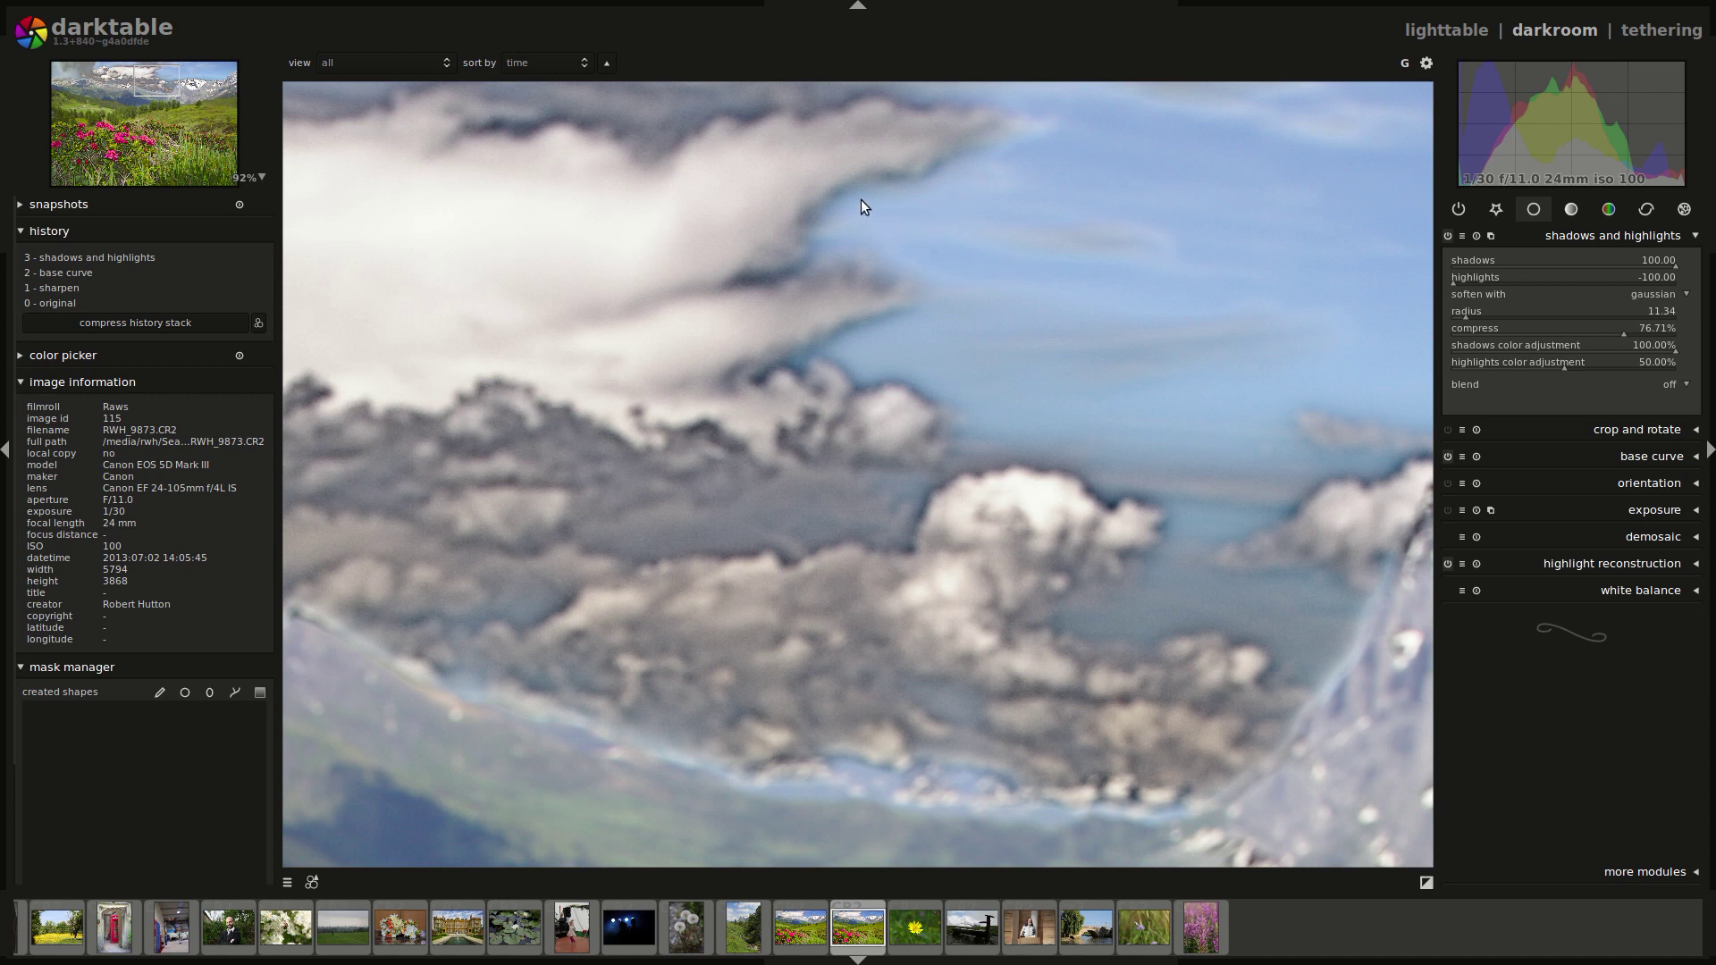
pyautogui.scroll(-5, 972, 491)
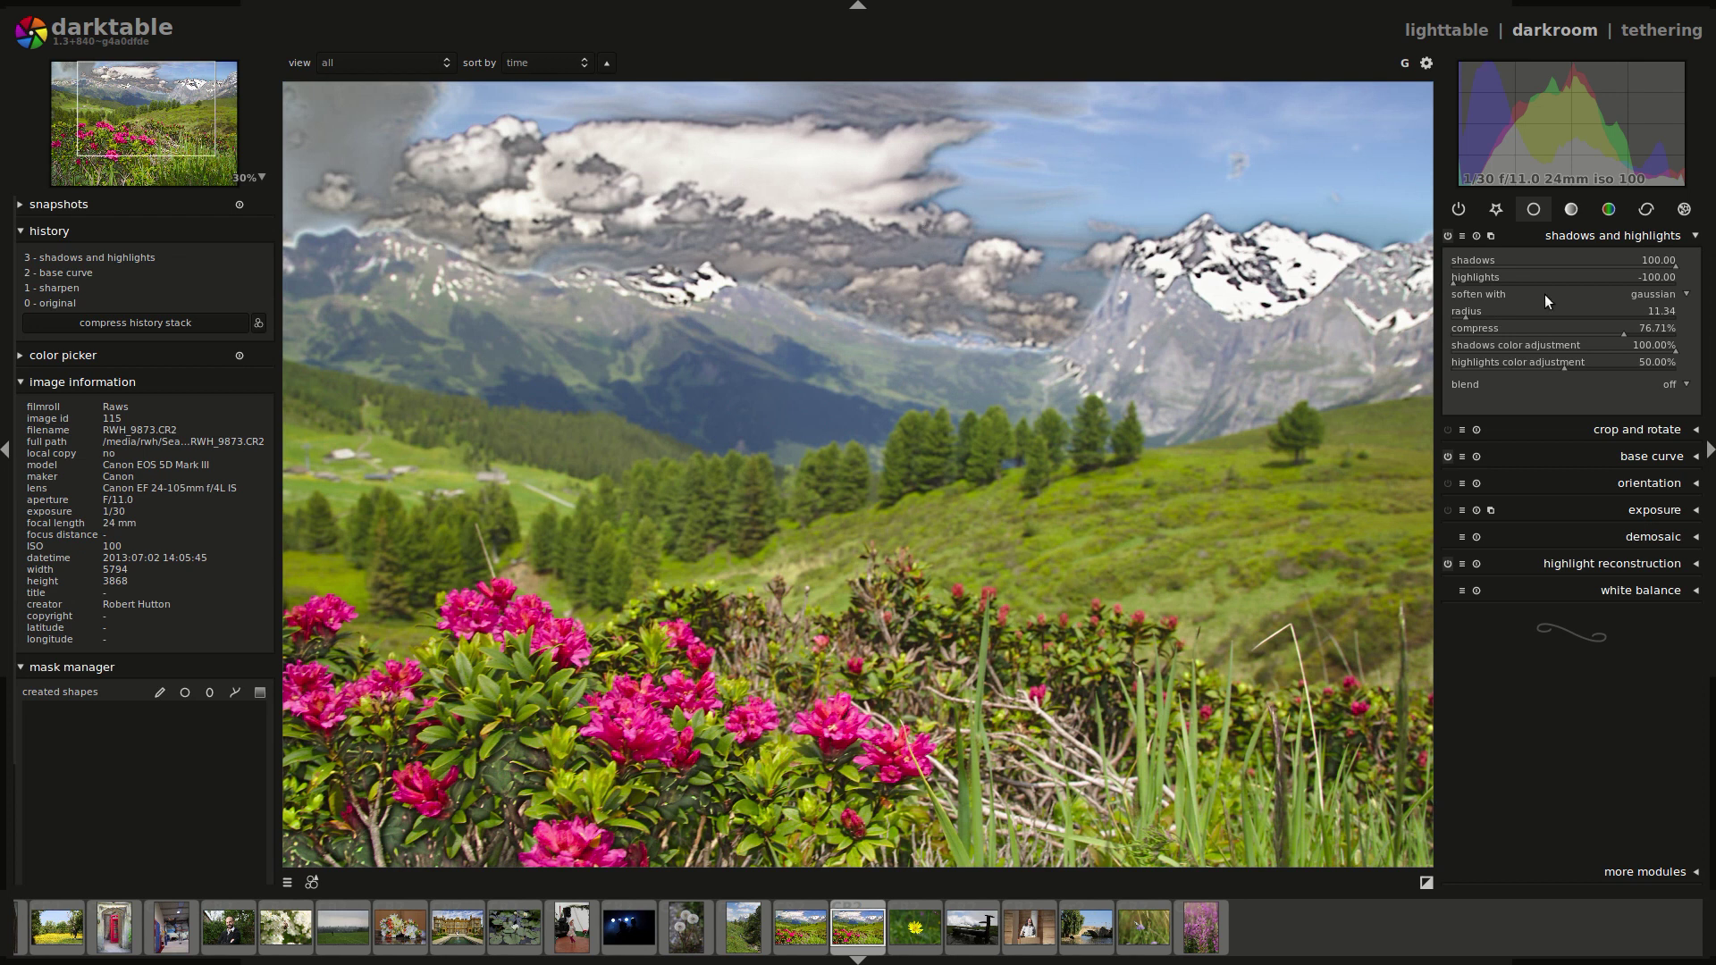
pyautogui.moveTo(1465, 314)
pyautogui.mouseDown()
pyautogui.moveTo(1649, 320)
pyautogui.moveTo(1477, 318)
pyautogui.moveTo(1517, 318)
pyautogui.mouseUp()
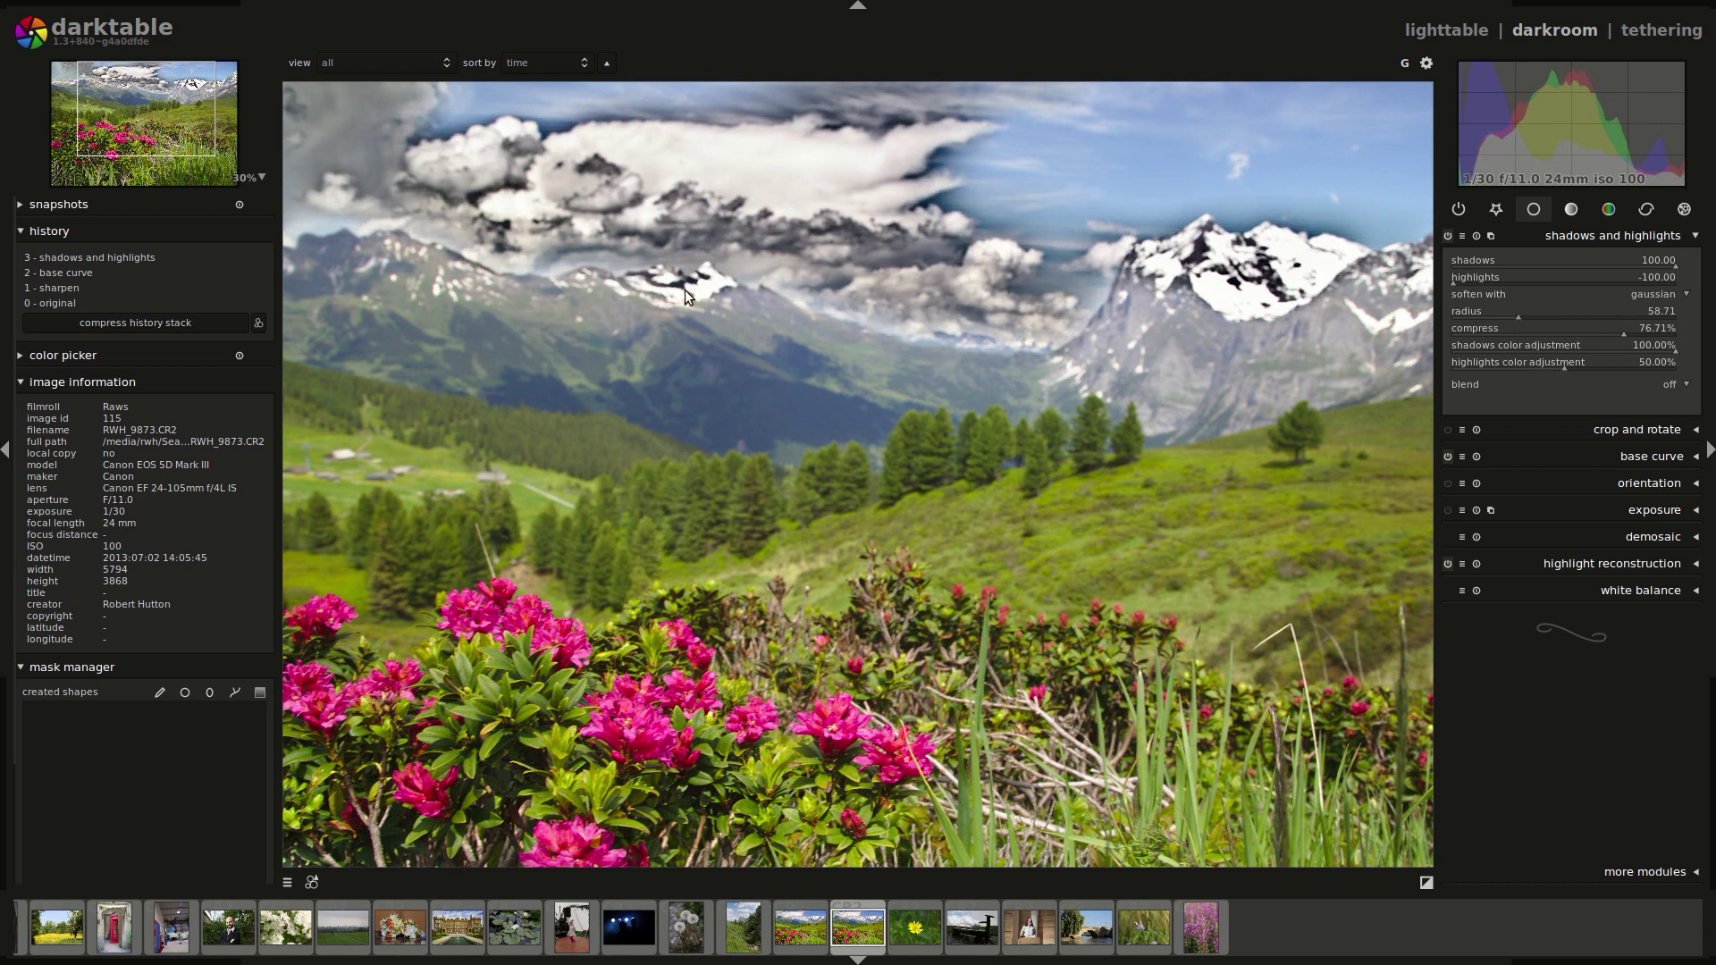
pyautogui.moveTo(1515, 315); pyautogui.dragTo(1424, 309)
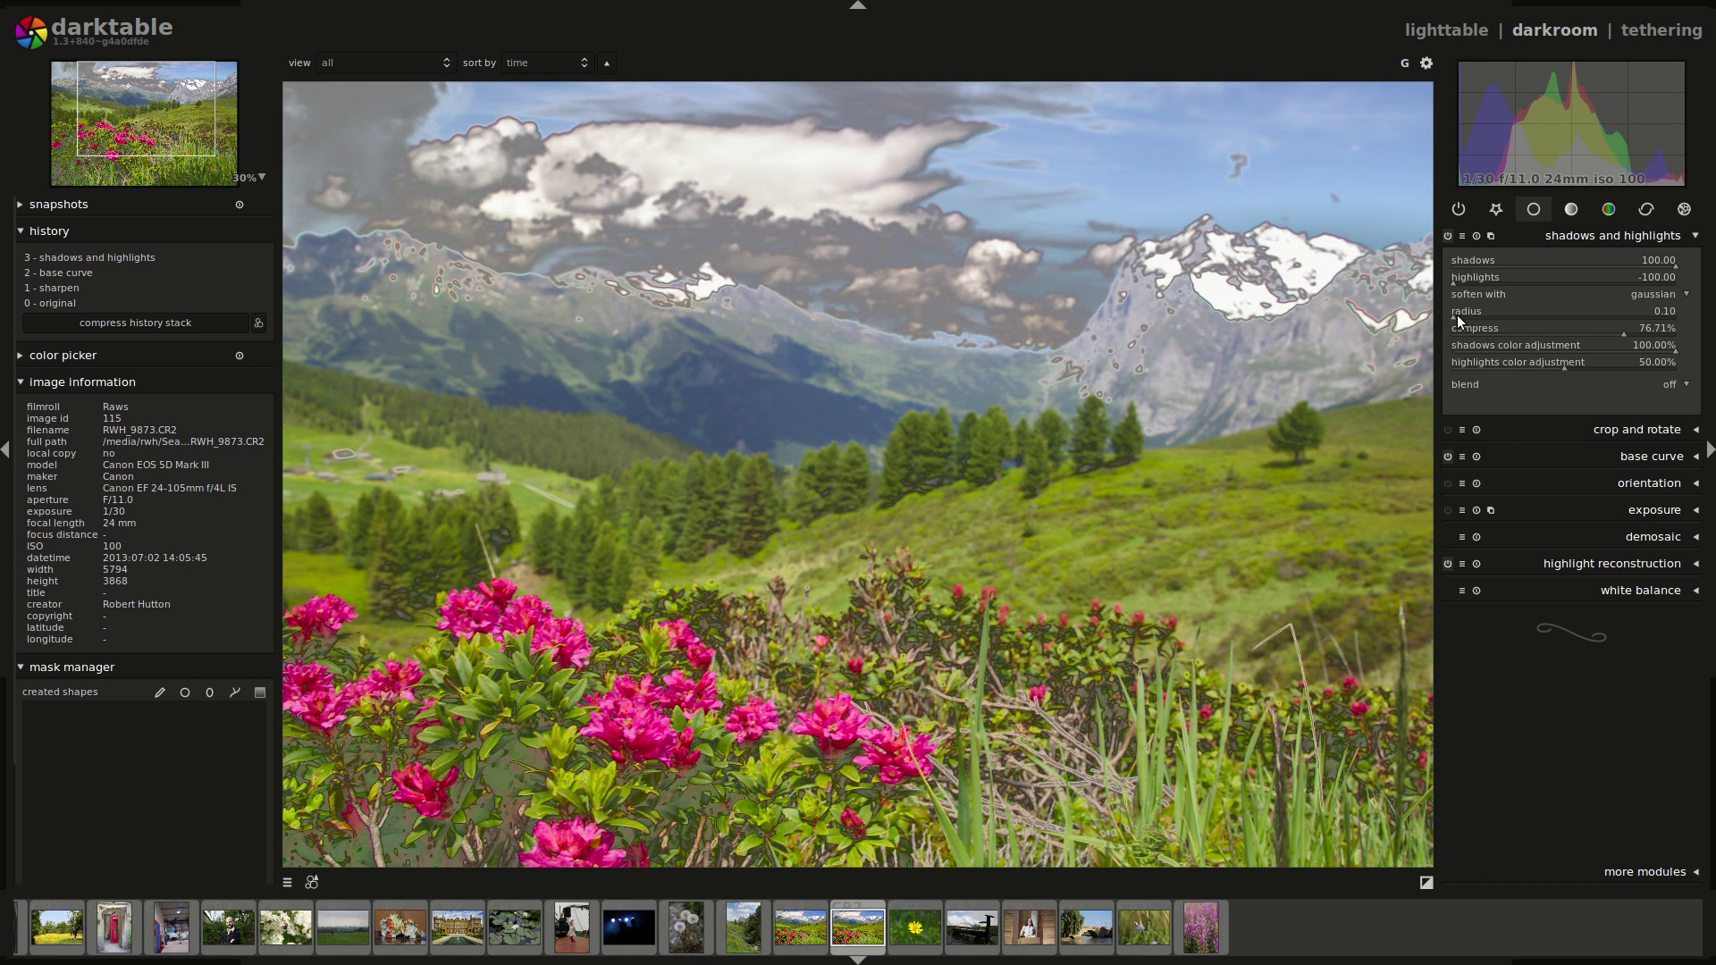
pyautogui.doubleClick(1524, 309)
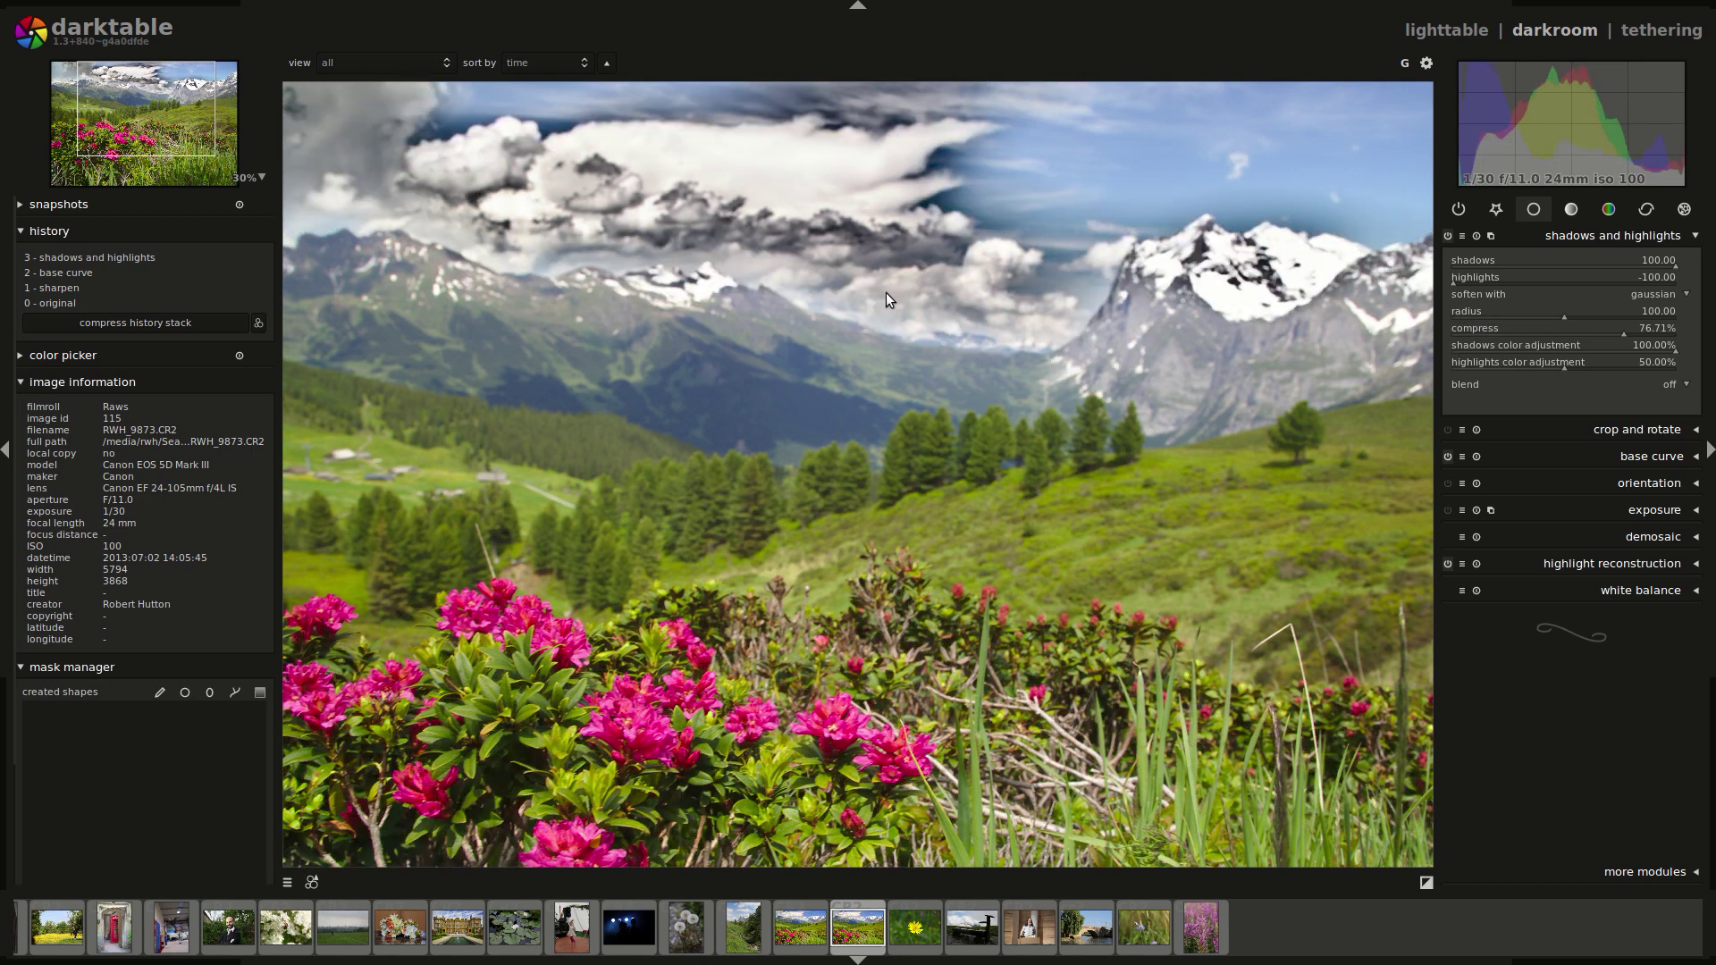
# Try the bilateral filter for softening, switch back to gaussian, and reset the shadows and highlights parameters.
pyautogui.scroll(2, 915, 255)
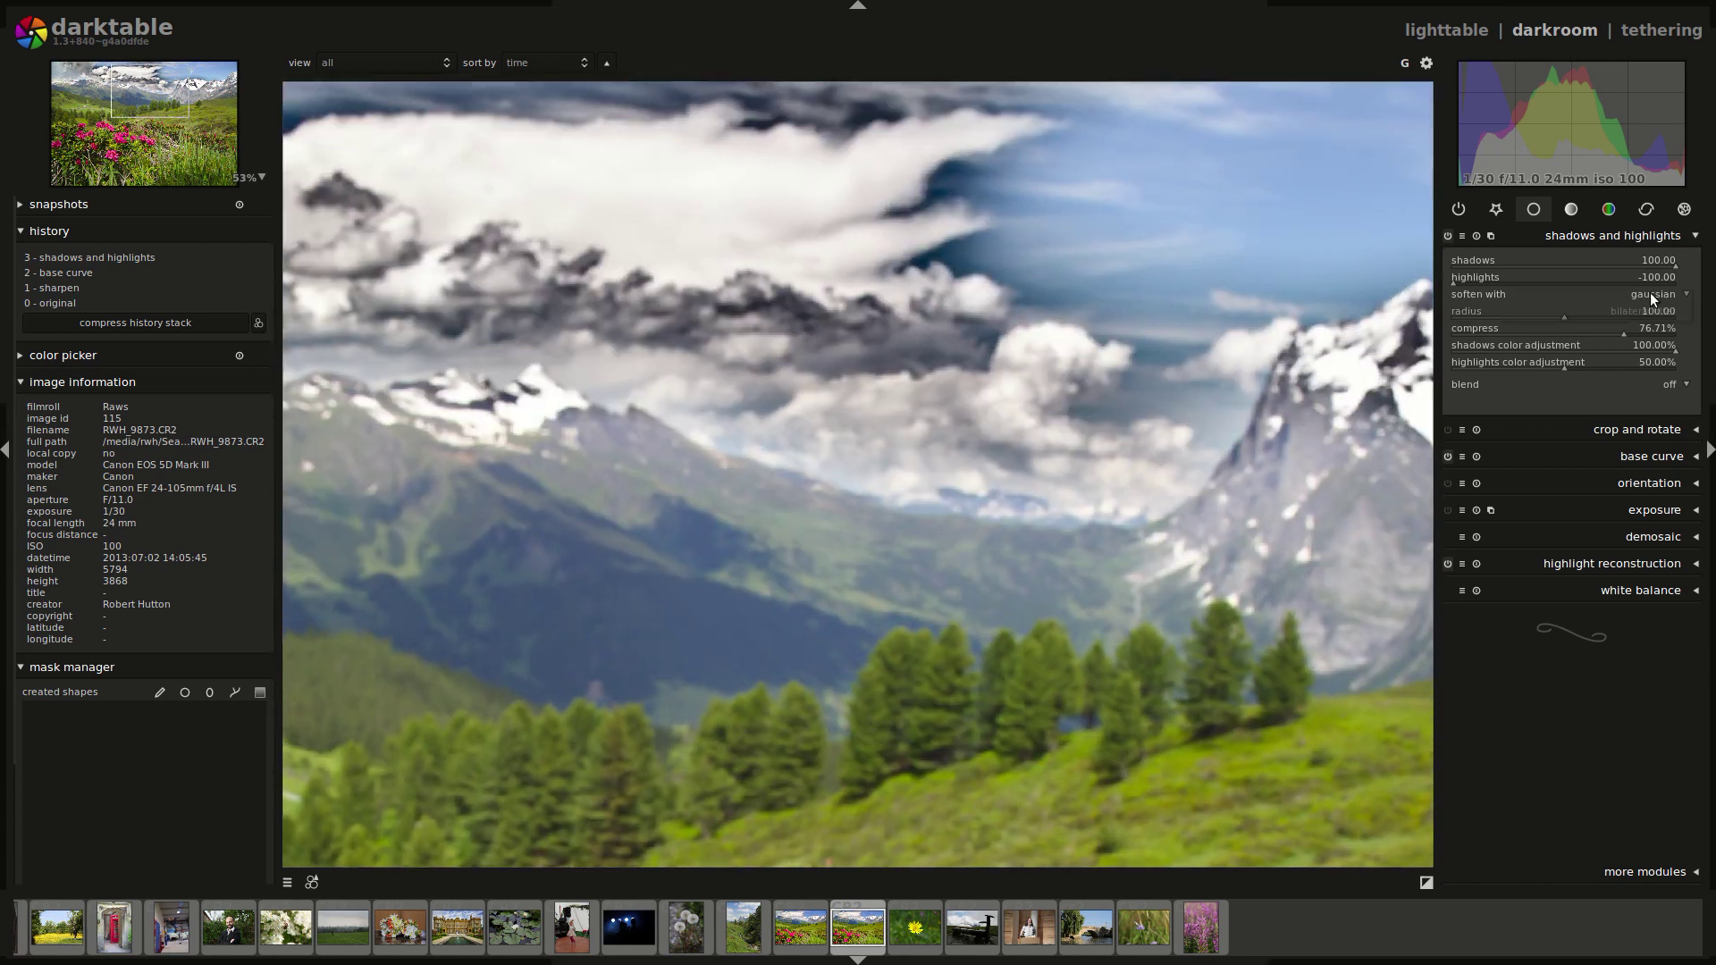
pyautogui.click(1649, 293)
pyautogui.click(1654, 310)
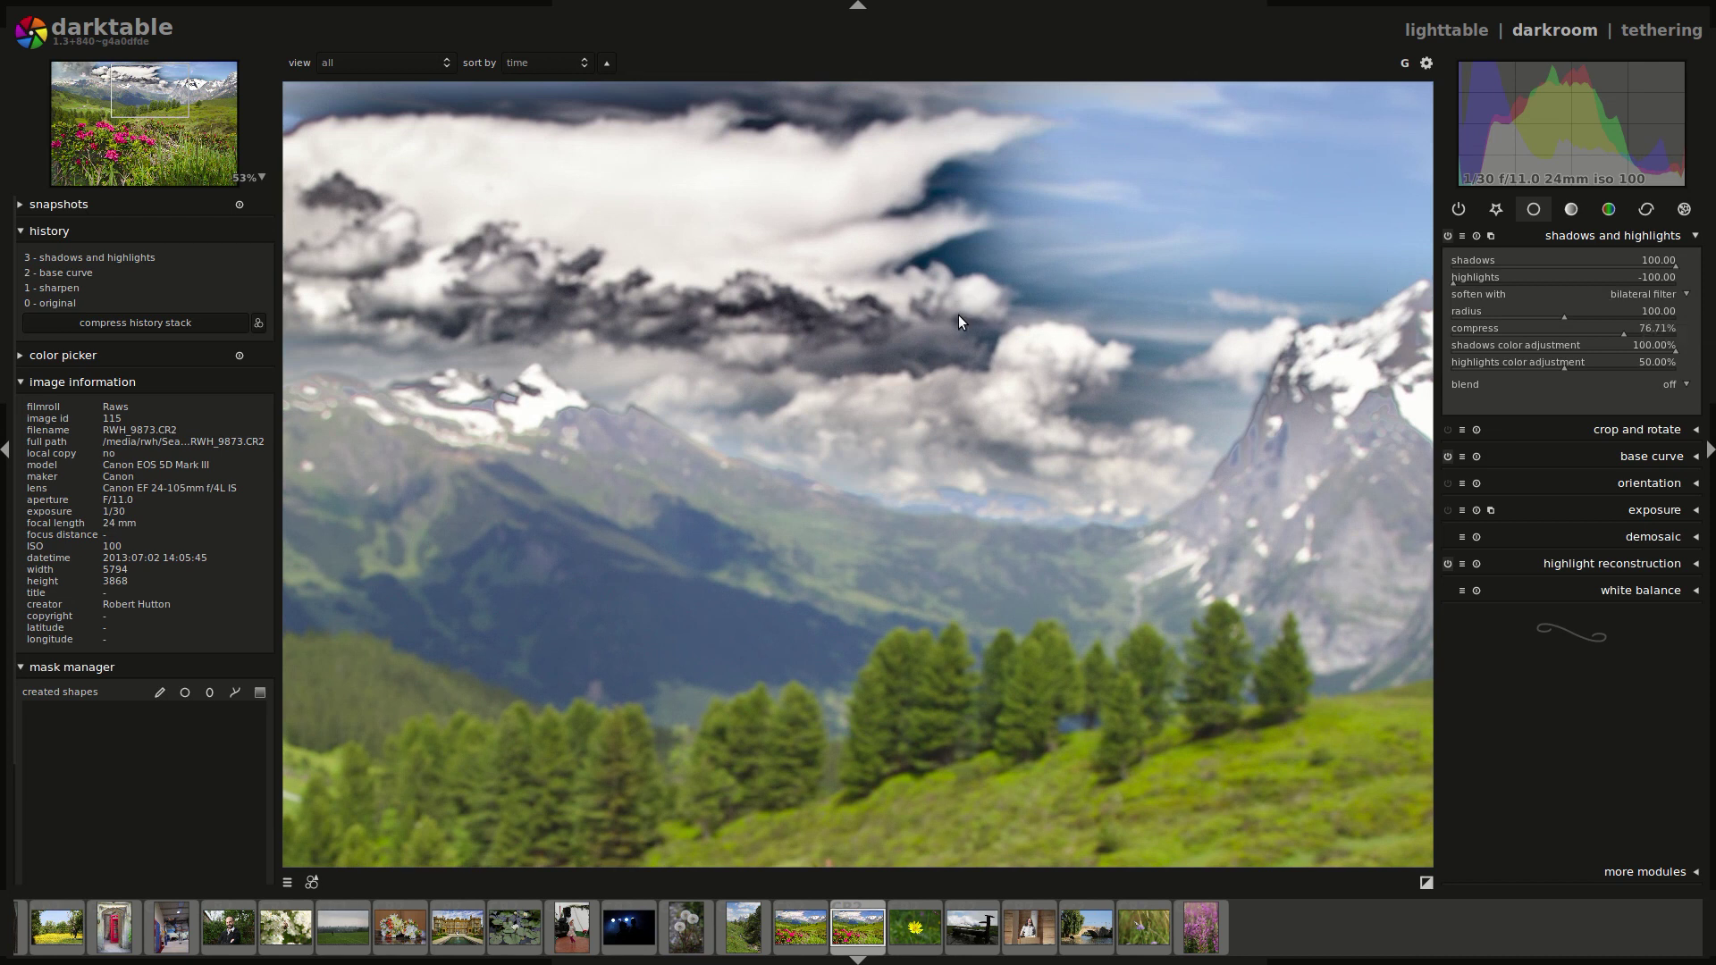
pyautogui.click(1644, 294)
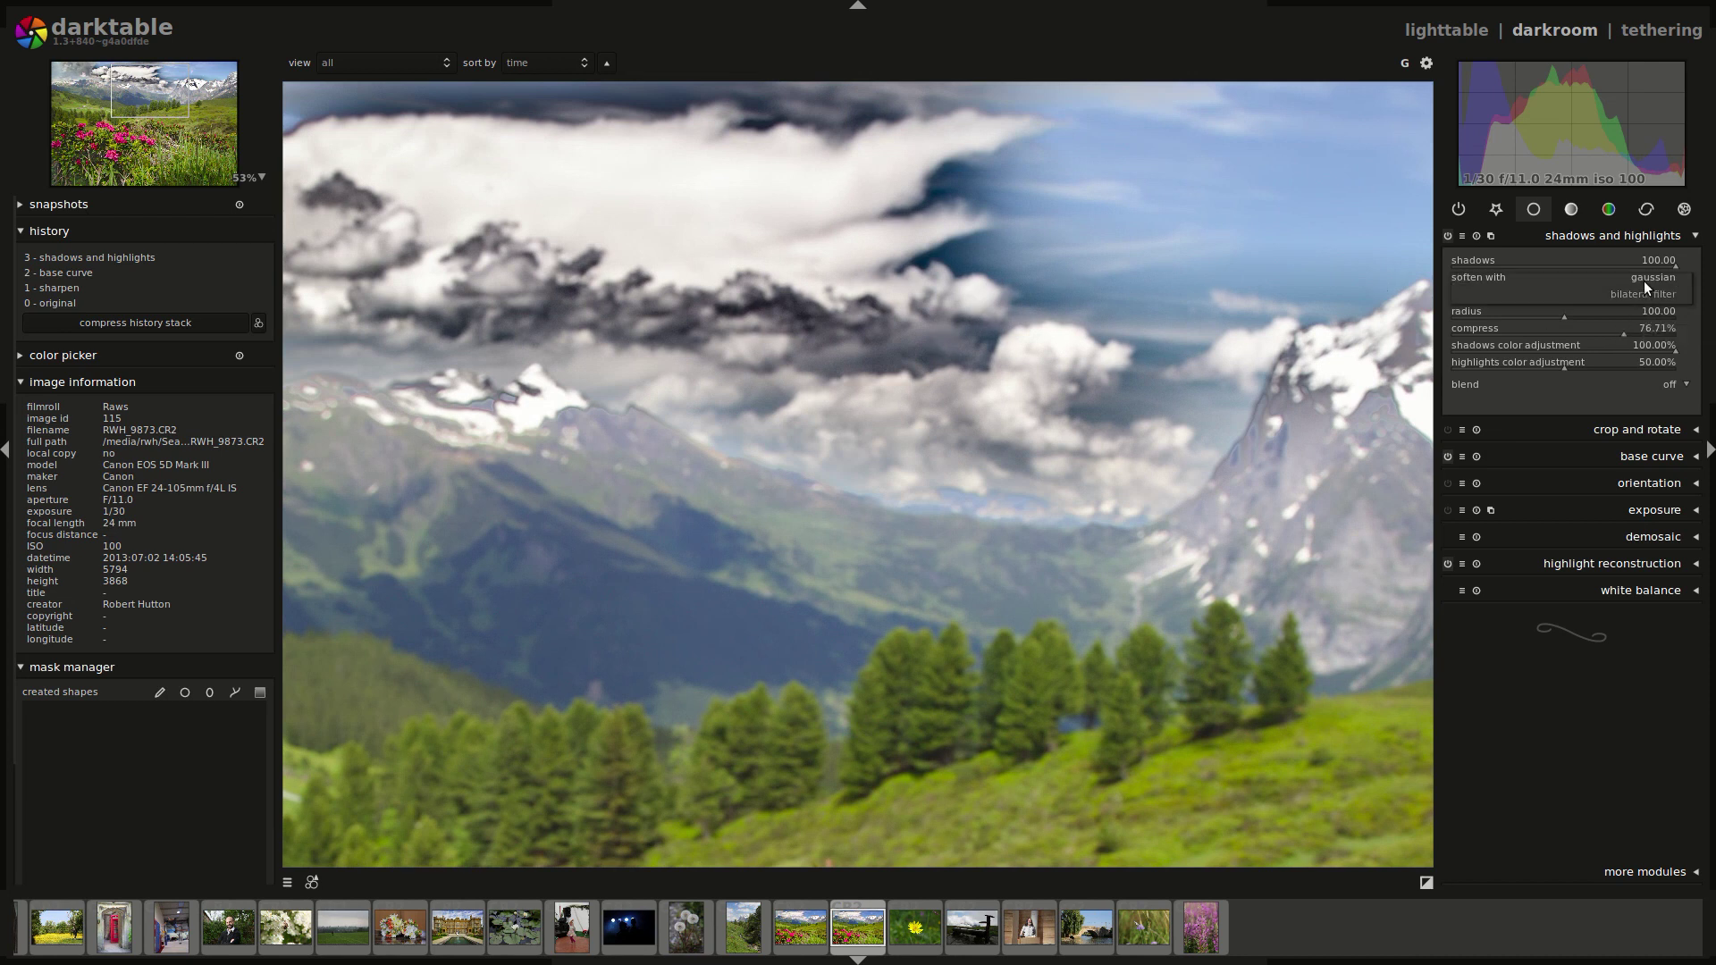
pyautogui.click(1643, 280)
pyautogui.middleClick(1015, 496)
pyautogui.scroll(3, 1017, 436)
pyautogui.scroll(-1, 1019, 436)
pyautogui.scroll(1, 1018, 436)
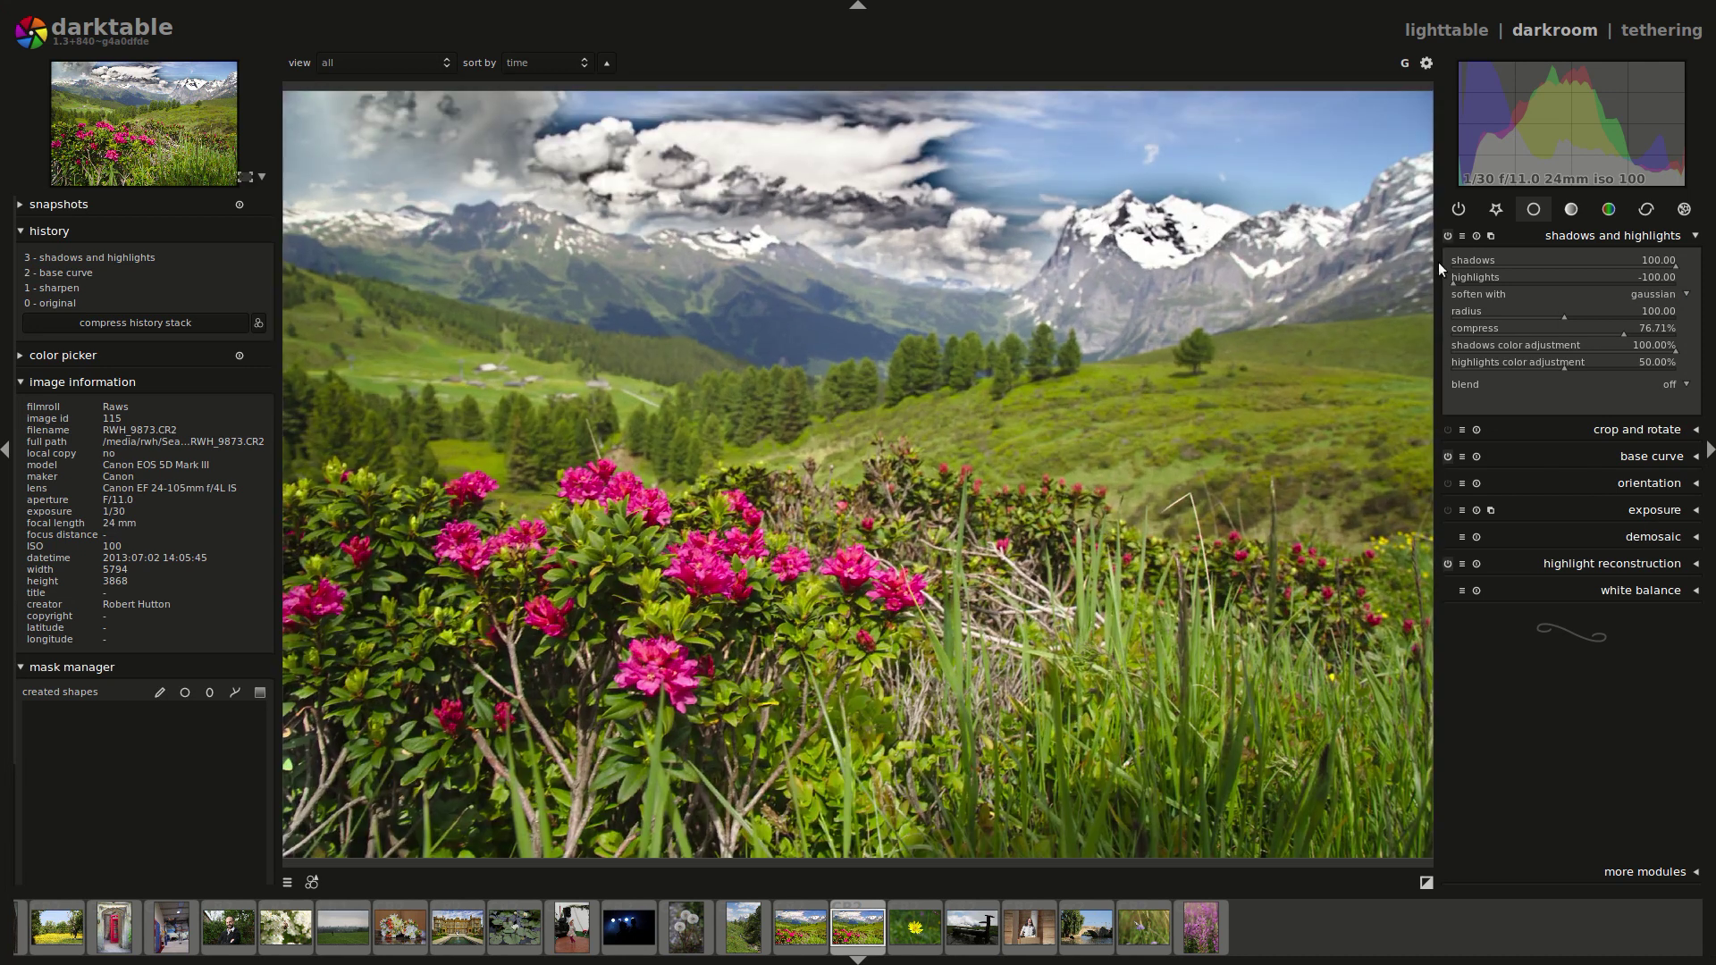
pyautogui.click(1476, 237)
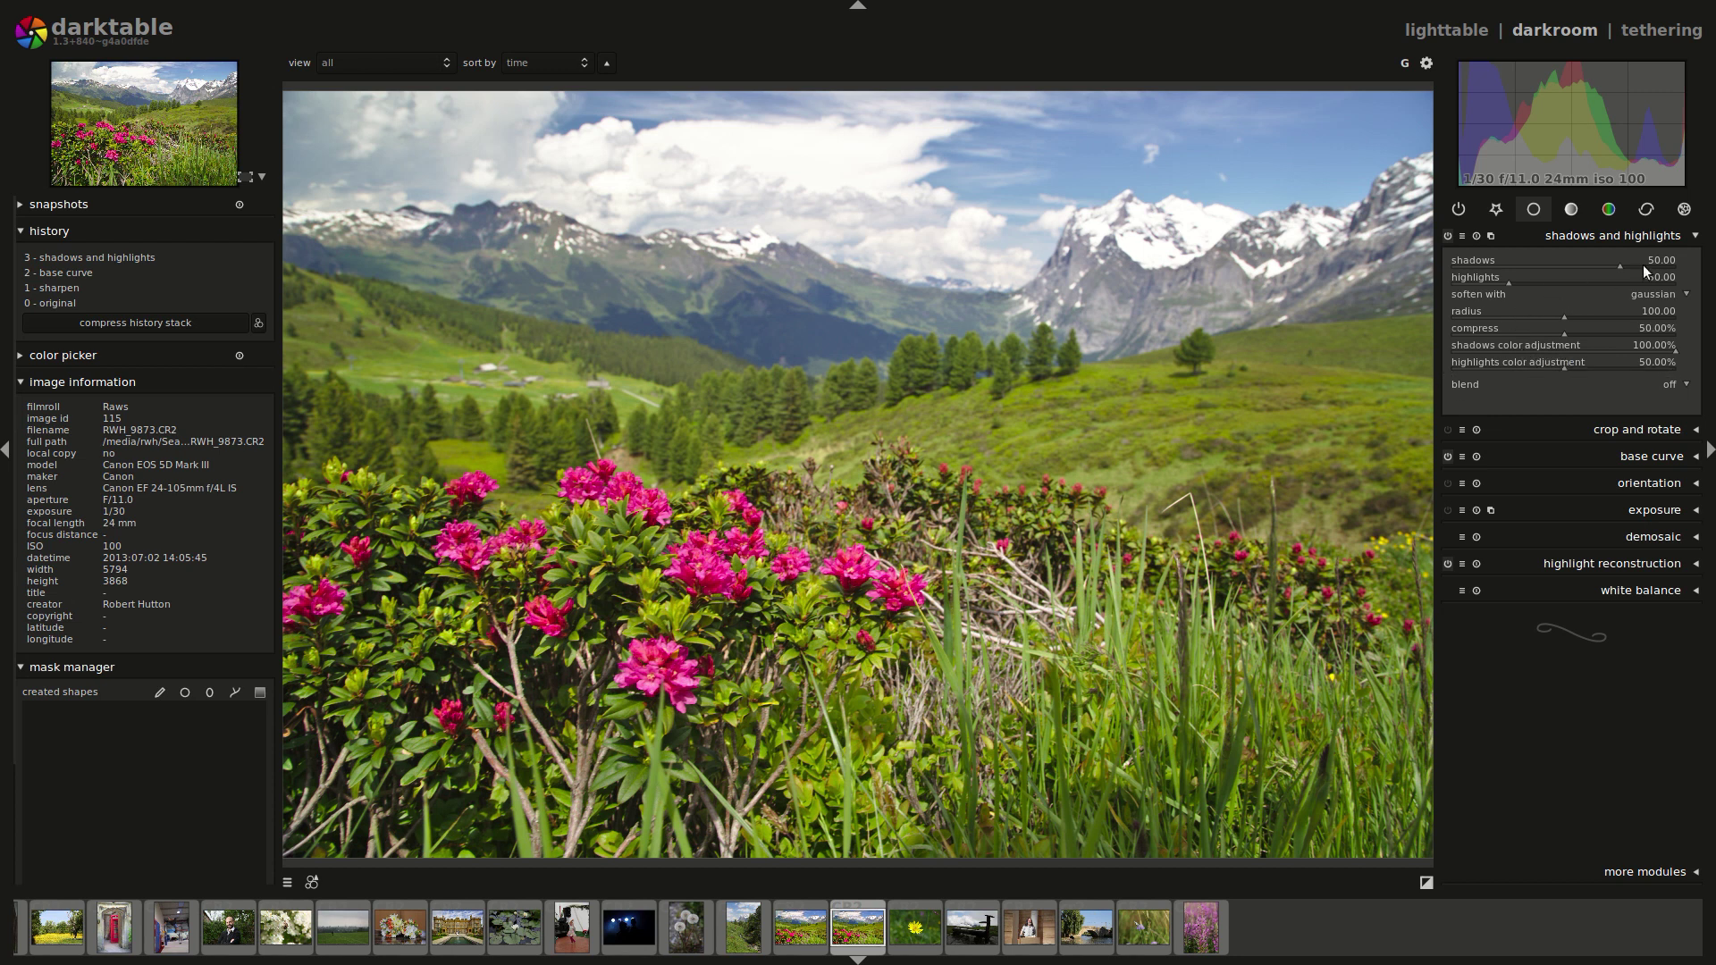
# Set shadows to 100 and try the shadows color adjustment at 4.82% before restoring it to 100%.
pyautogui.moveTo(1622, 268); pyautogui.dragTo(1693, 273)
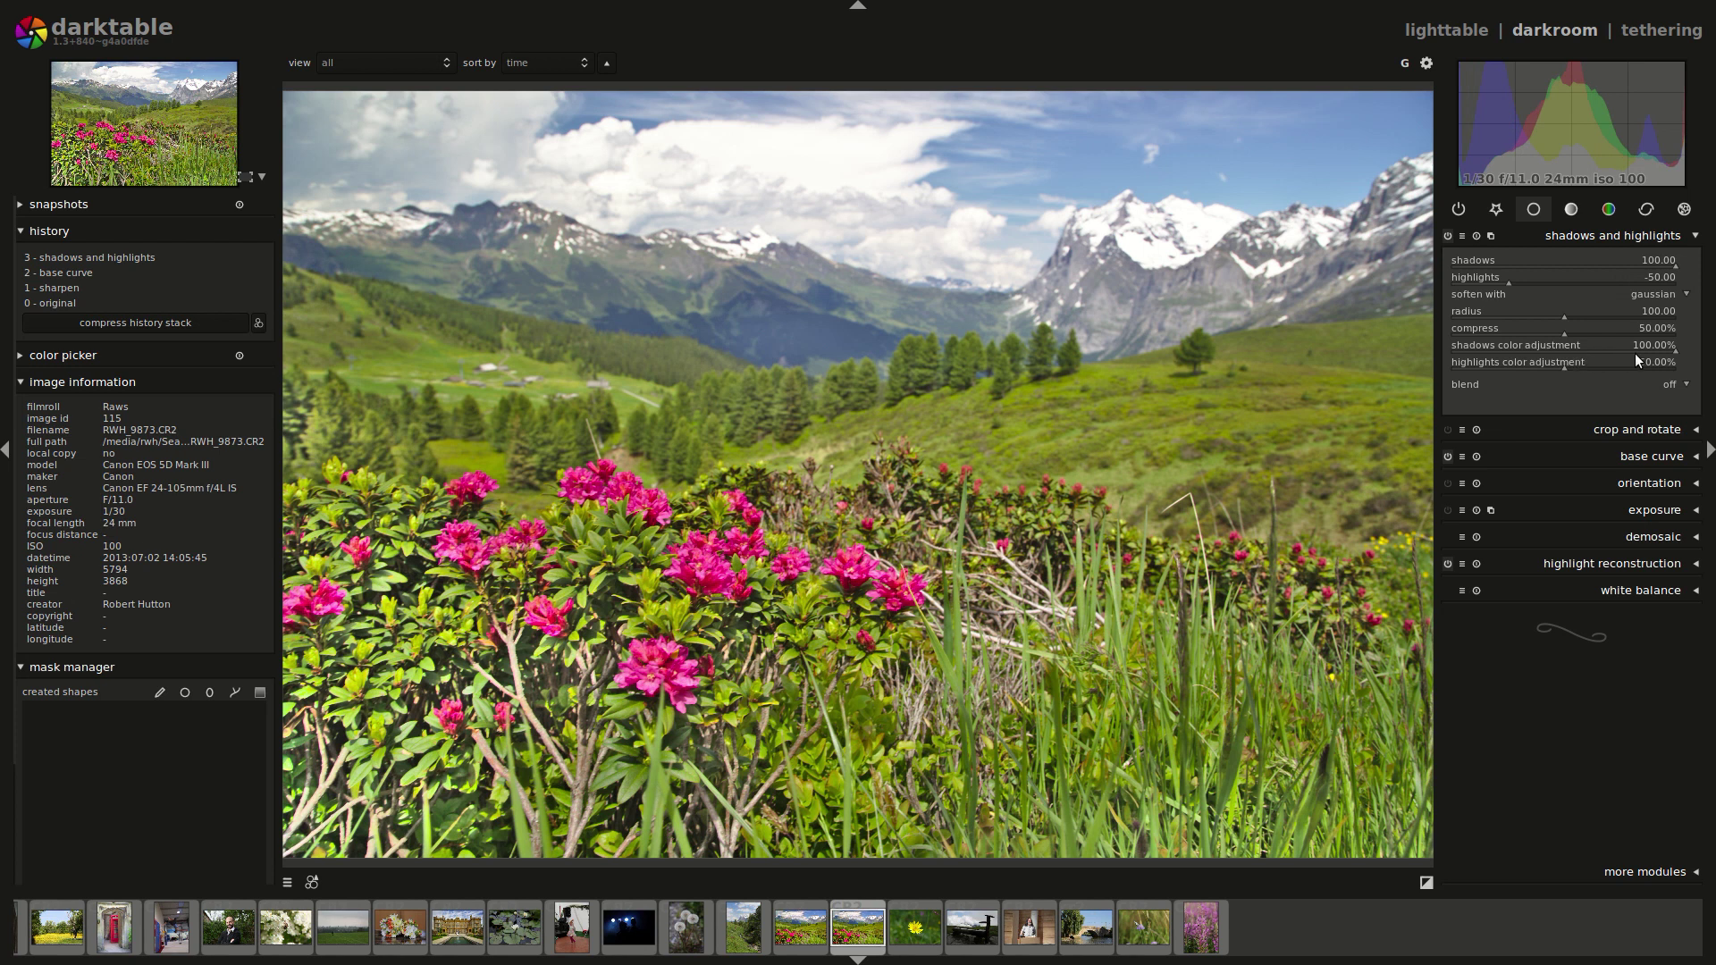
pyautogui.moveTo(1675, 352); pyautogui.dragTo(1470, 361)
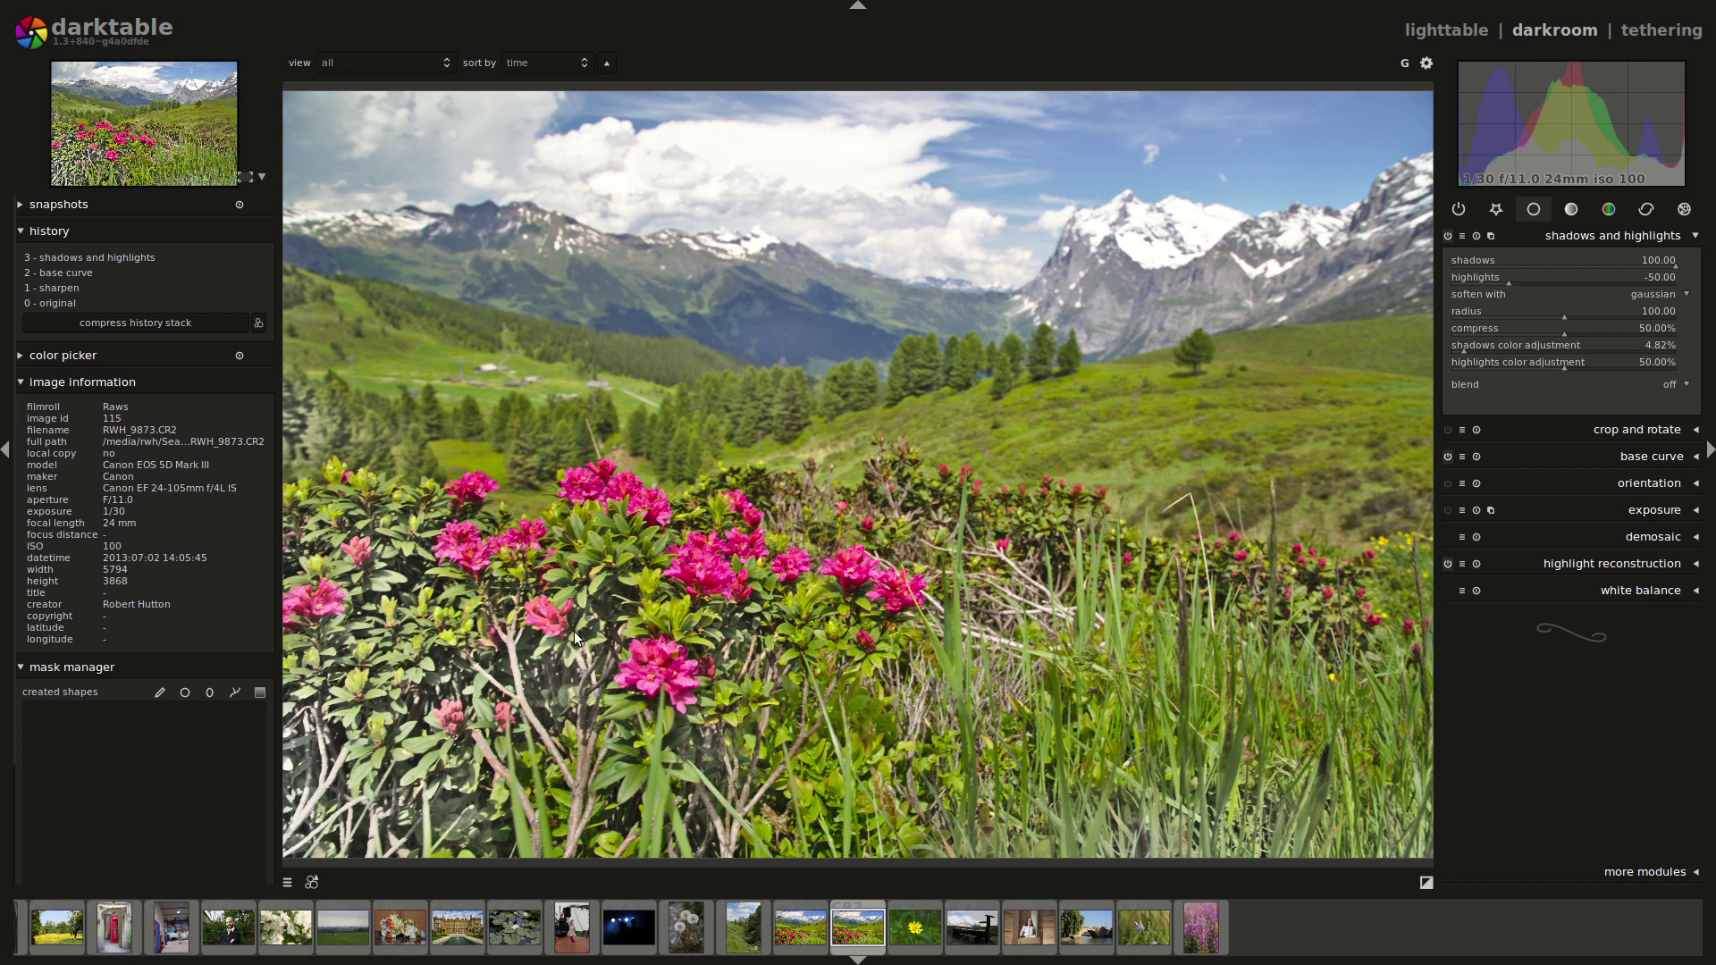
pyautogui.doubleClick(1467, 350)
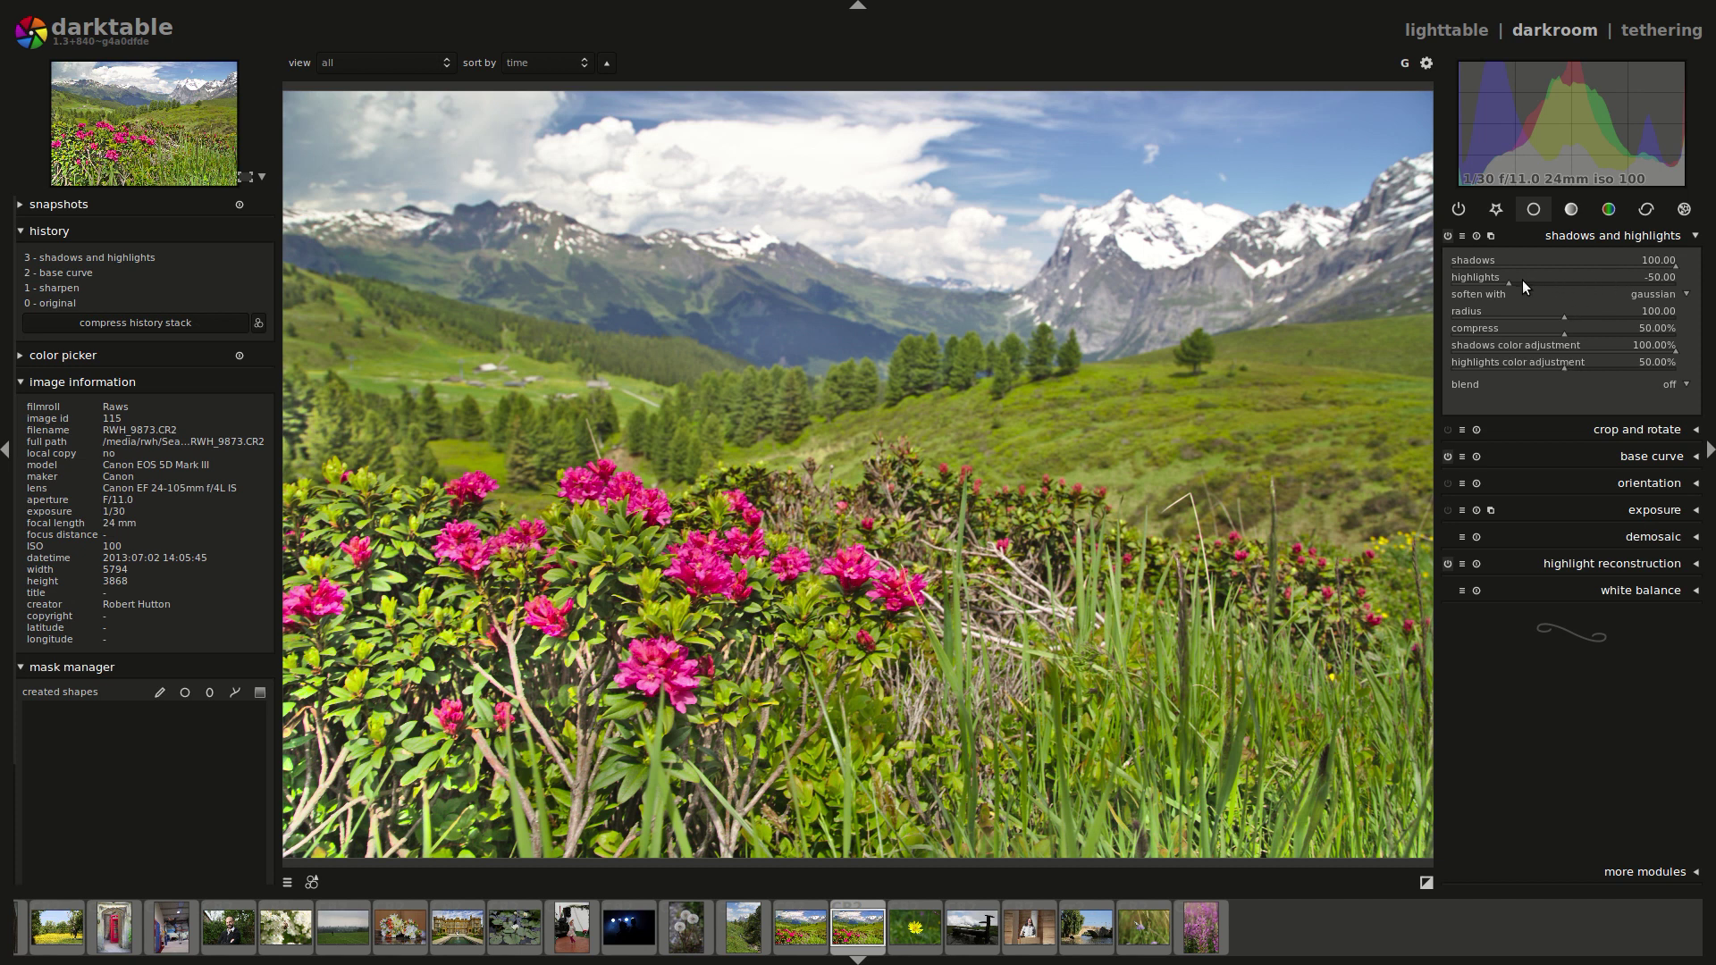
# Set highlights to 34.94, highlights color adjustment to 100%, shadows color adjustment to 62.65% and compress to 34.94%.
pyautogui.moveTo(1508, 281); pyautogui.dragTo(1600, 286)
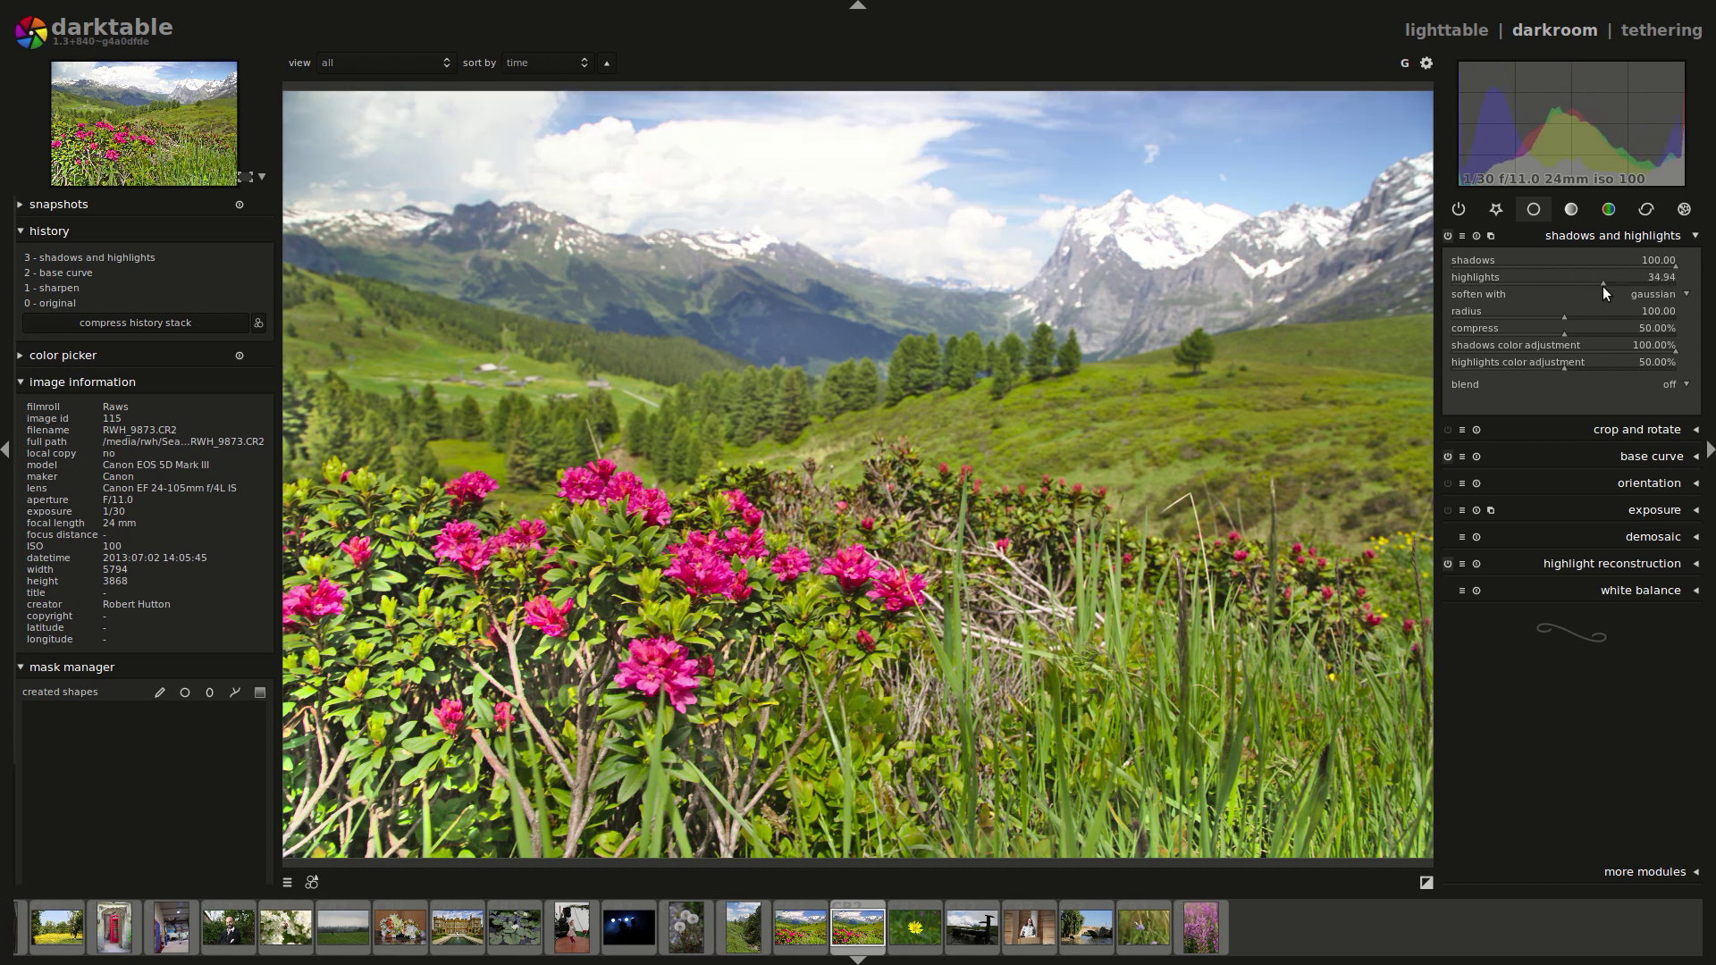
pyautogui.moveTo(1568, 368); pyautogui.dragTo(1689, 382)
pyautogui.click(1590, 350)
pyautogui.click(1530, 334)
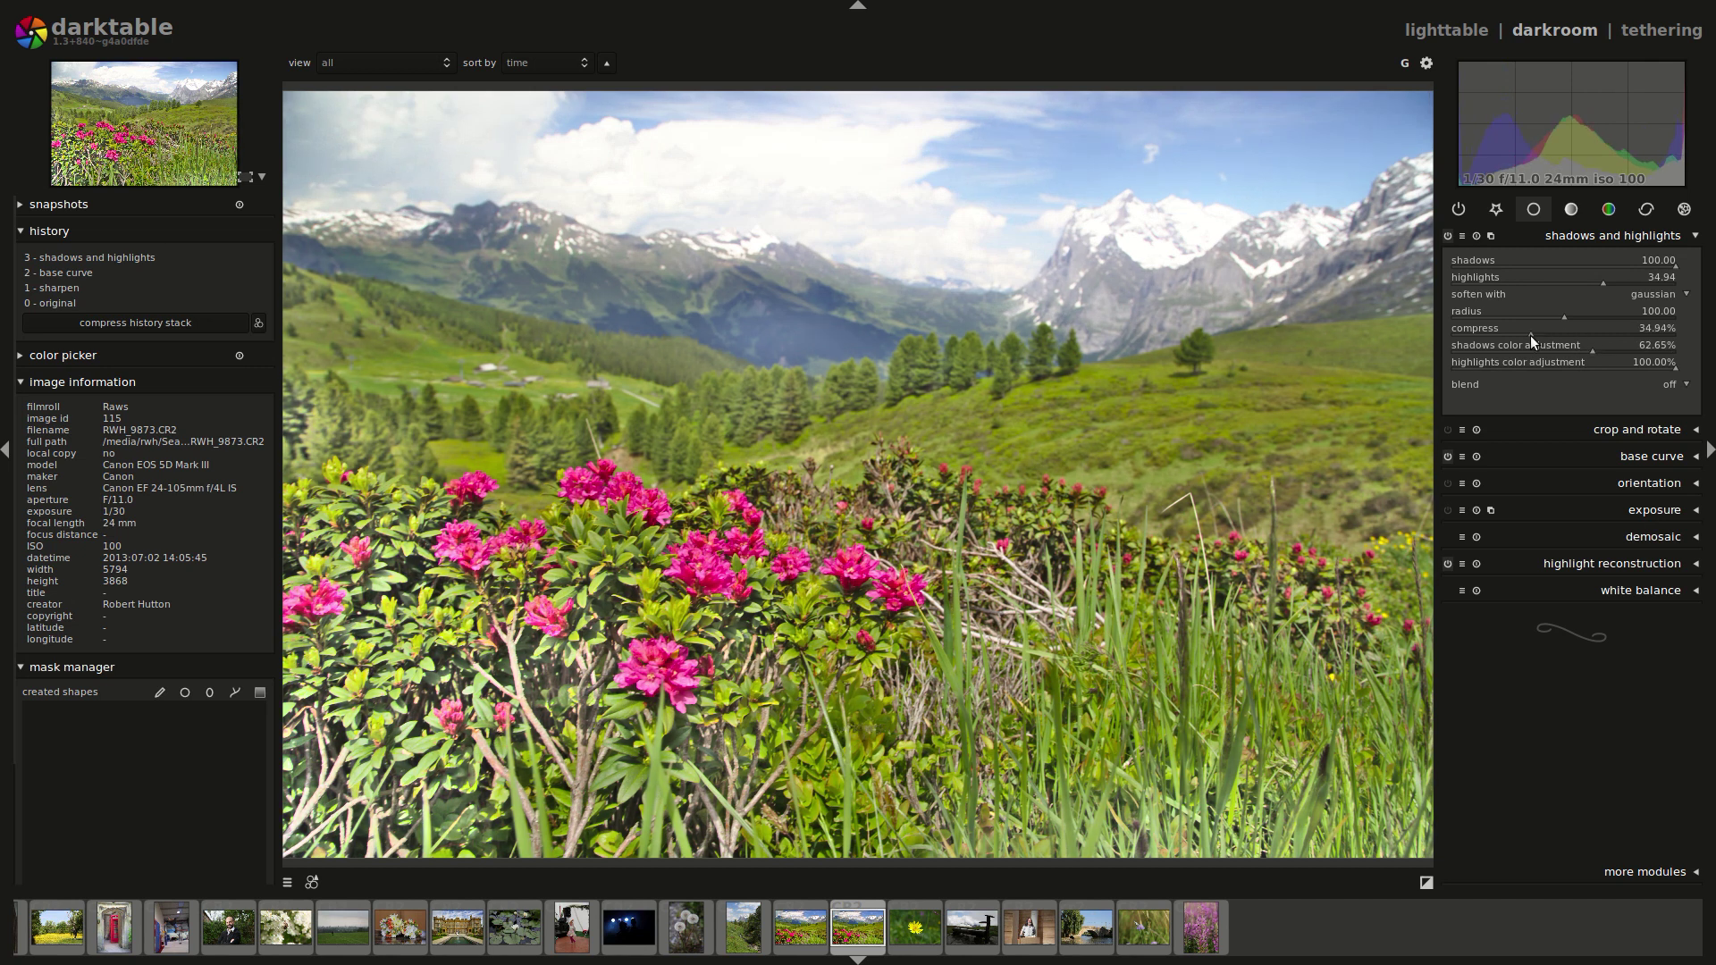
# Restore shadows to 50 and highlights to -50, and vary the highlights color adjustment, ending at 100%.
pyautogui.doubleClick(1530, 261)
pyautogui.doubleClick(1600, 278)
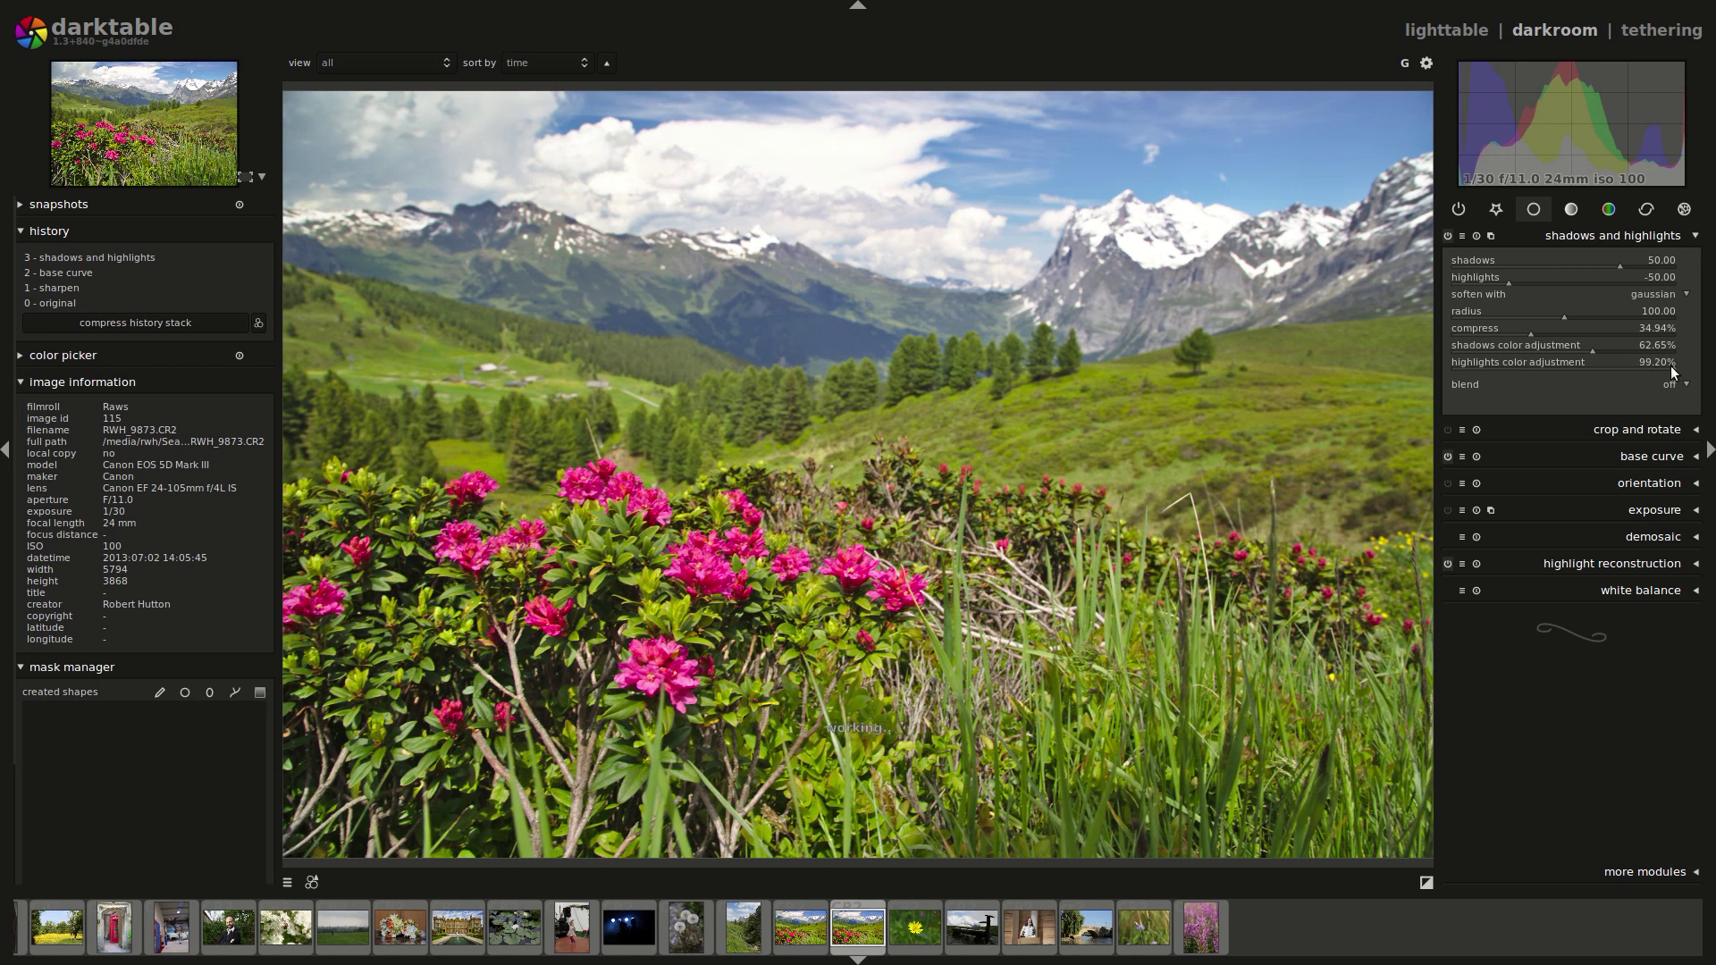
pyautogui.click(1628, 372)
pyautogui.moveTo(1628, 374); pyautogui.dragTo(1677, 368)
# Set compress to 0% and the highlights color adjustment to 90.36% while checking the sky and mountains up close.
pyautogui.scroll(3, 990, 170)
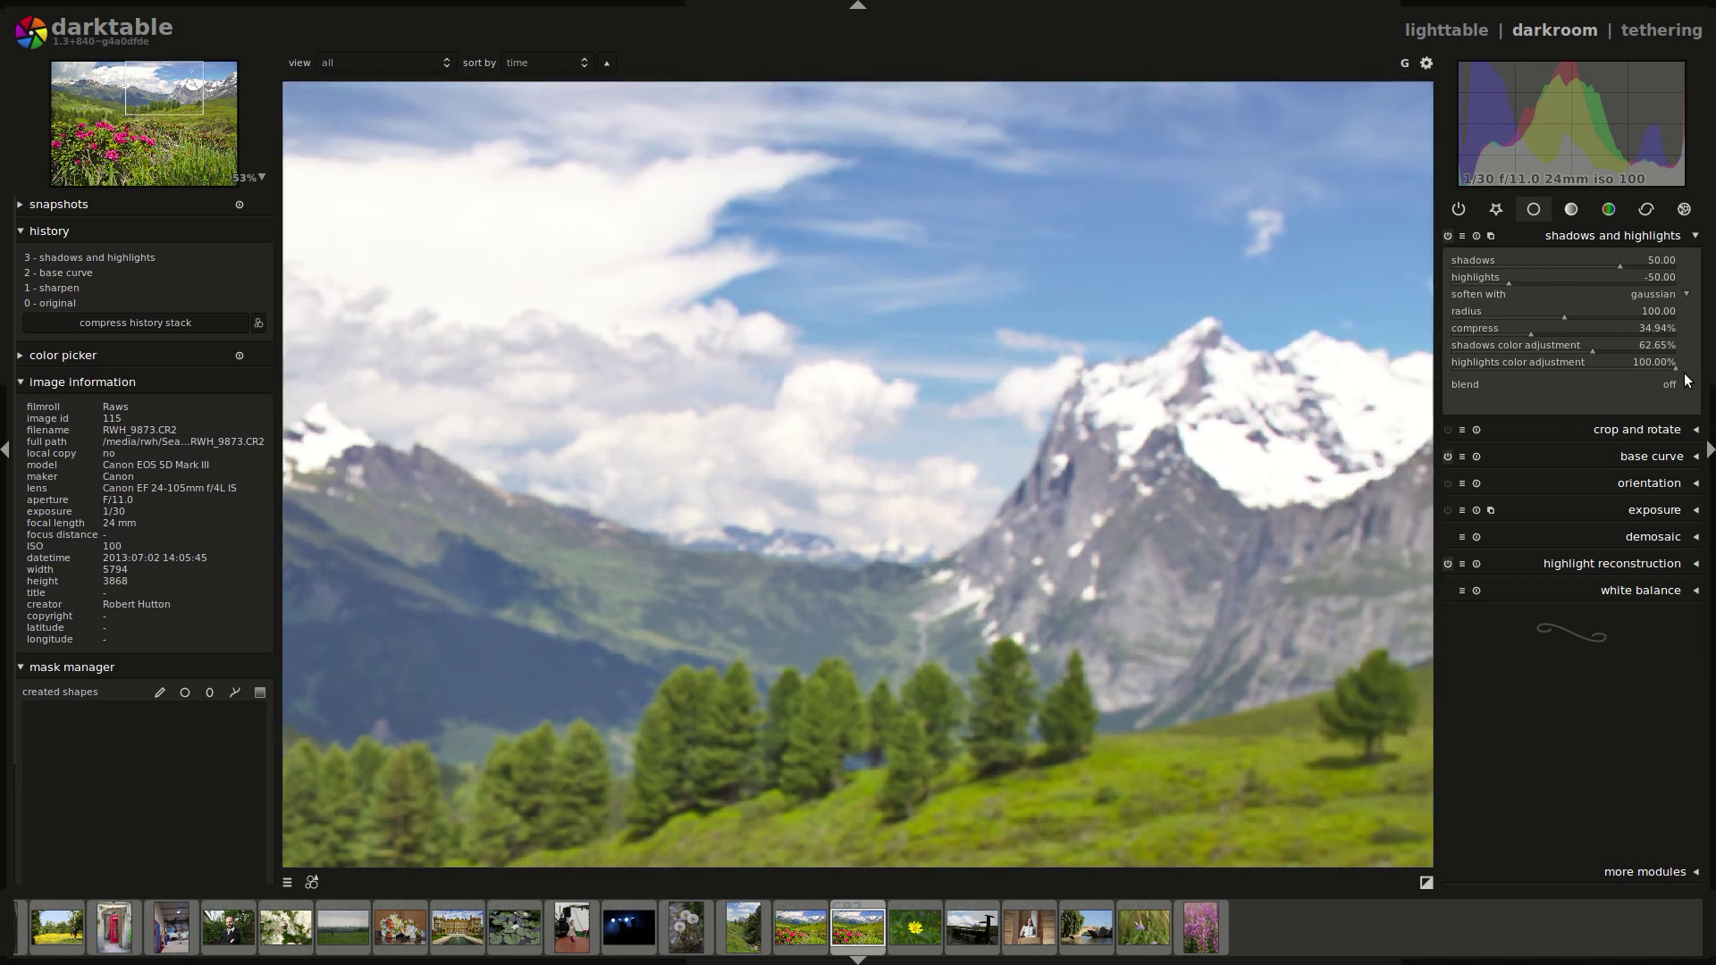
pyautogui.click(1625, 372)
pyautogui.moveTo(1456, 362); pyautogui.dragTo(1676, 366)
pyautogui.moveTo(1530, 335); pyautogui.dragTo(1451, 344)
pyautogui.click(1651, 366)
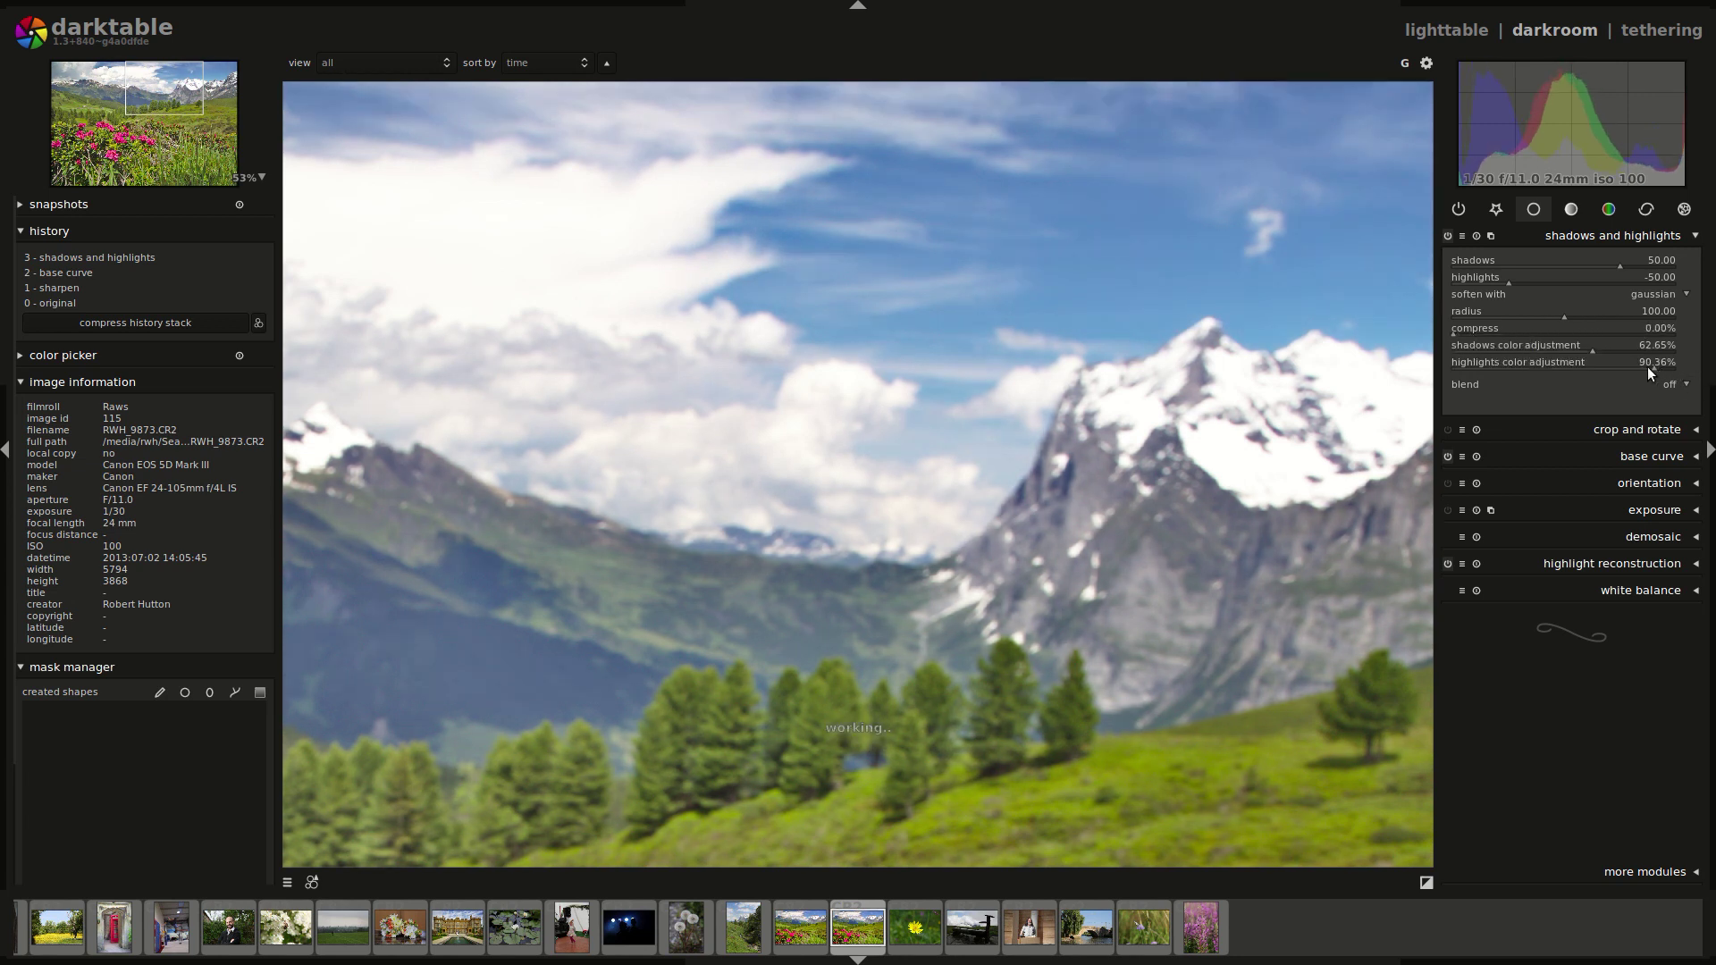
# Vary the highlights color adjustment between its extremes and reset the shadows and highlights module to its defaults.
pyautogui.click(1552, 377)
pyautogui.moveTo(1552, 392); pyautogui.dragTo(1273, 380)
pyautogui.moveTo(1455, 366); pyautogui.dragTo(1689, 378)
pyautogui.click(1477, 238)
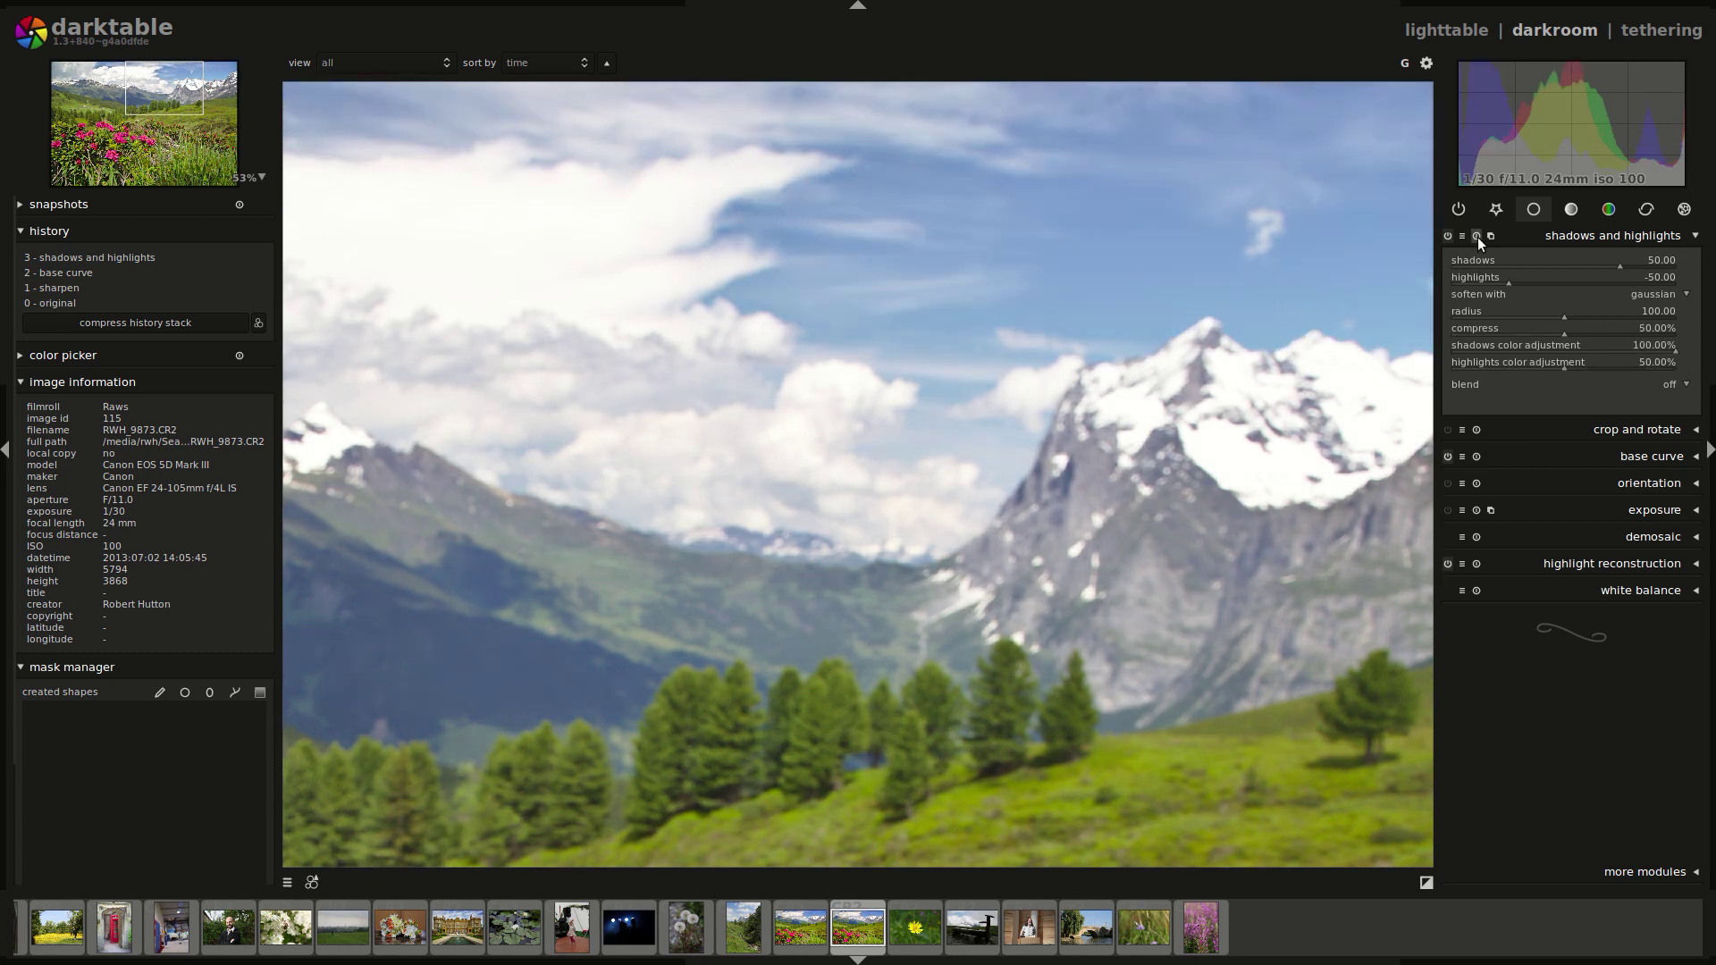
# Examine the distant mountains up close and view the filter choices for softening, keeping gaussian.
pyautogui.scroll(-2, 550, 441)
pyautogui.moveTo(563, 447); pyautogui.dragTo(615, 343)
pyautogui.scroll(3, 615, 343)
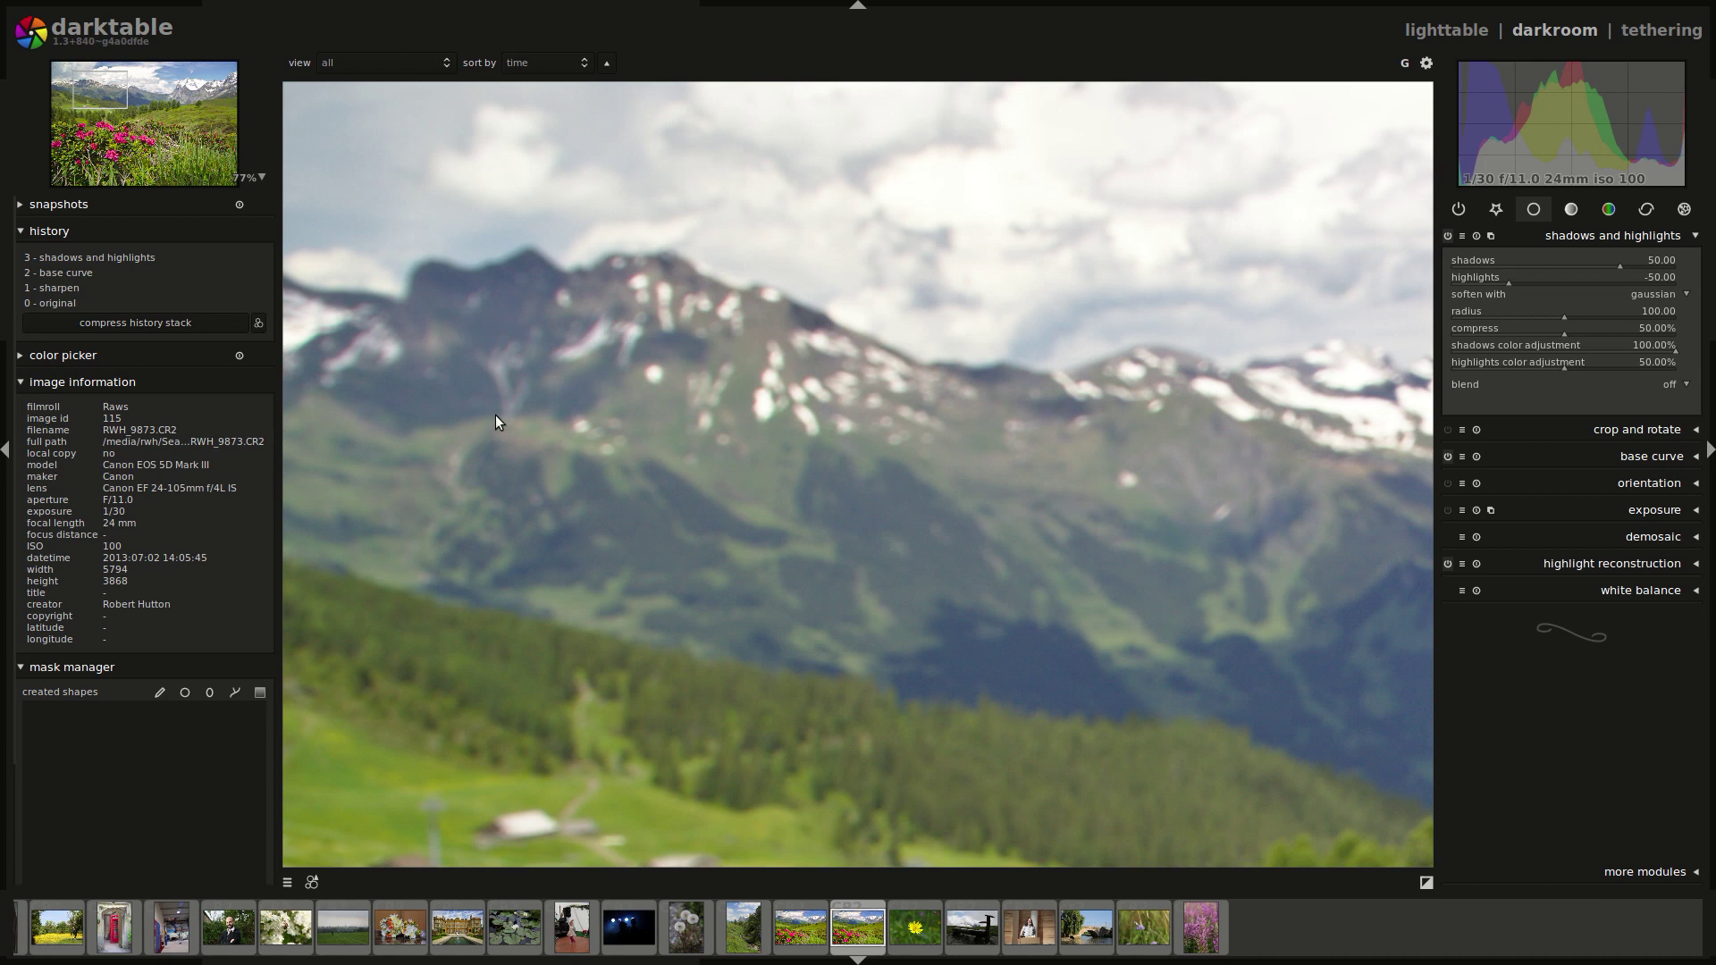
pyautogui.click(1643, 295)
pyautogui.click(922, 415)
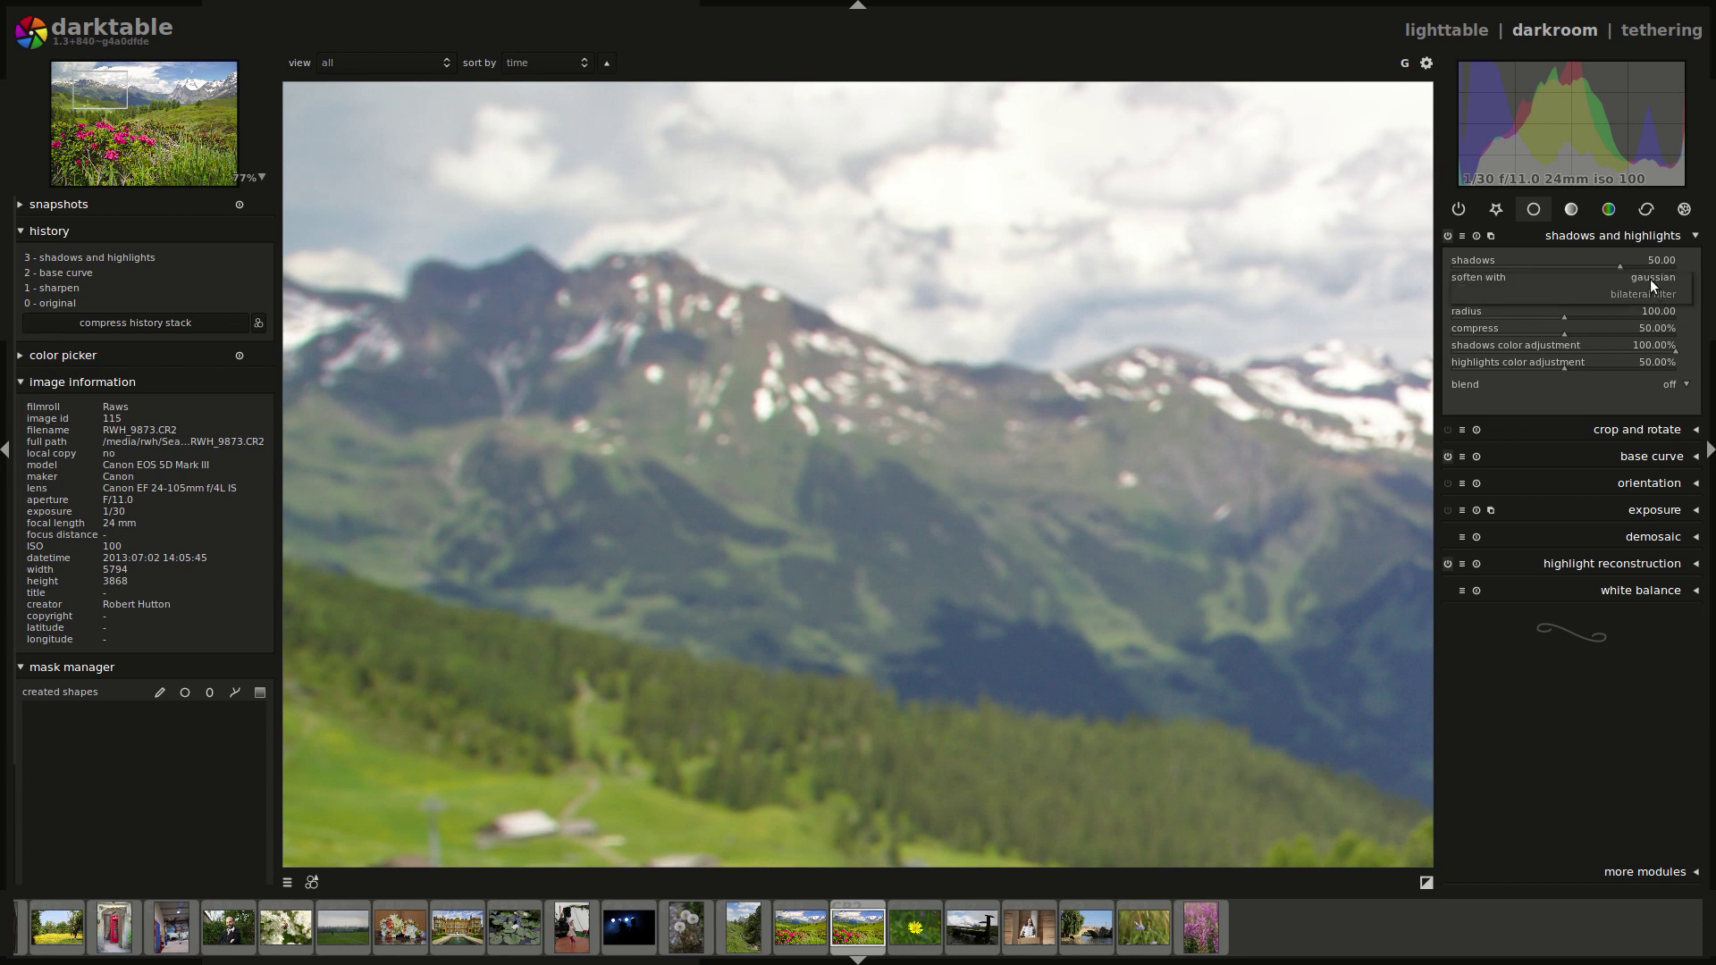
# Compare the whole photo with the shadows and highlights module switched off and on, leaving it on.
pyautogui.scroll(-3, 1004, 421)
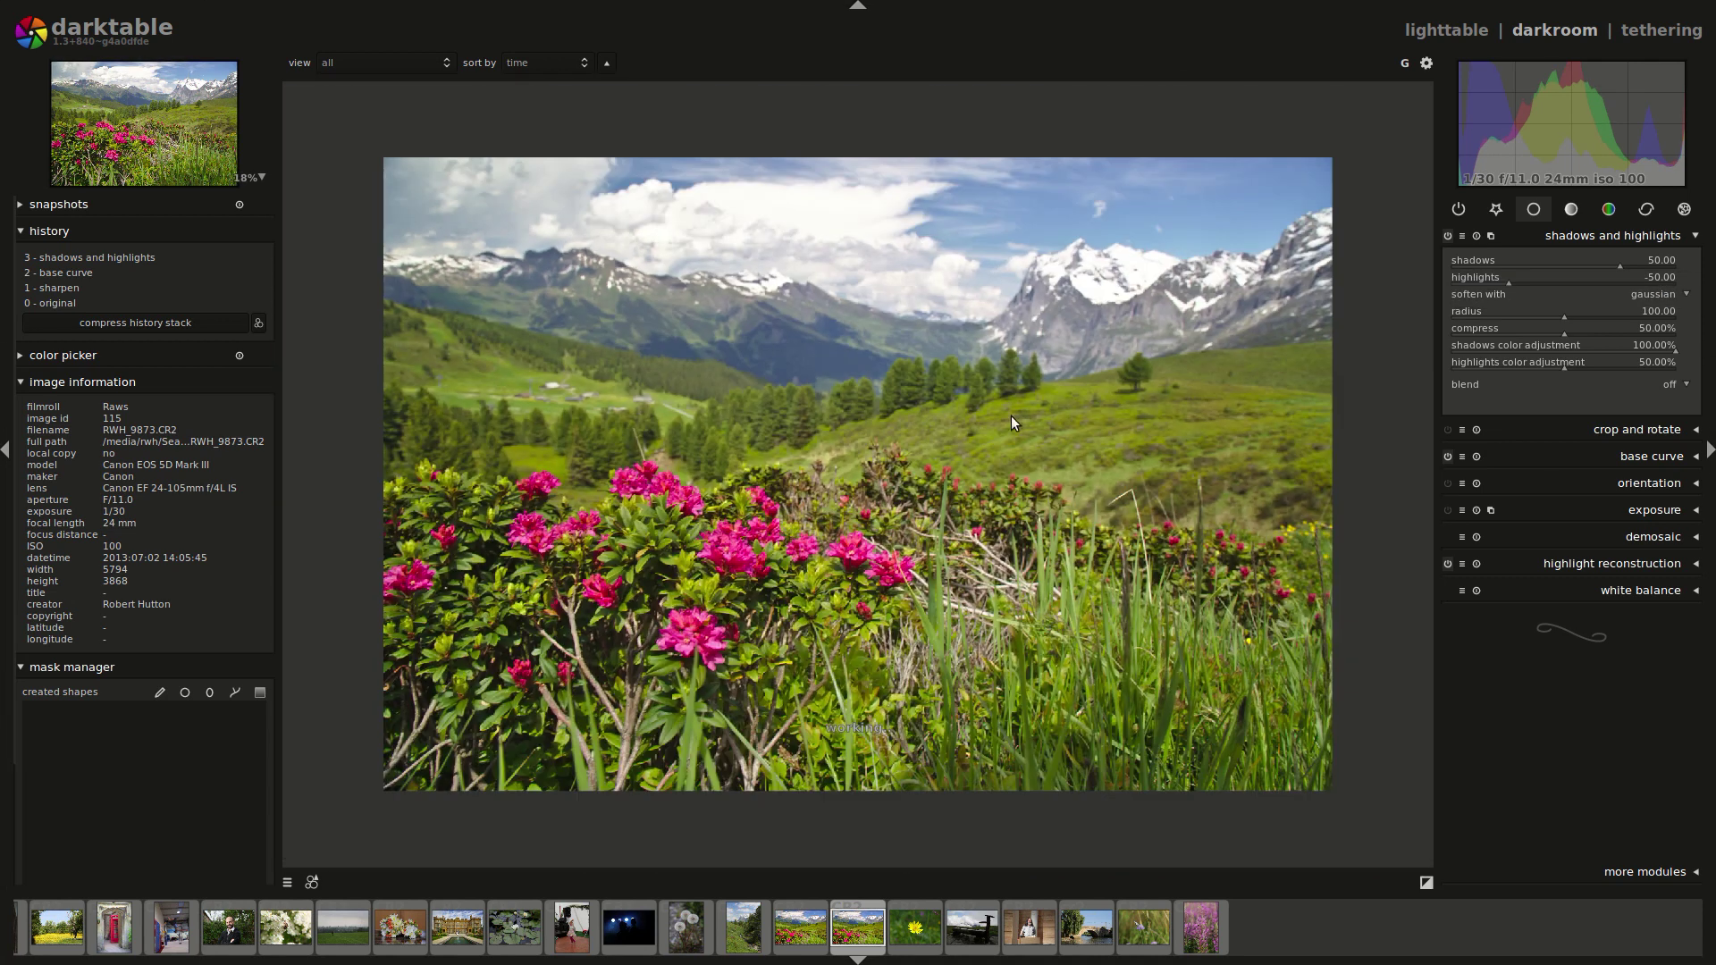
pyautogui.scroll(1, 962, 443)
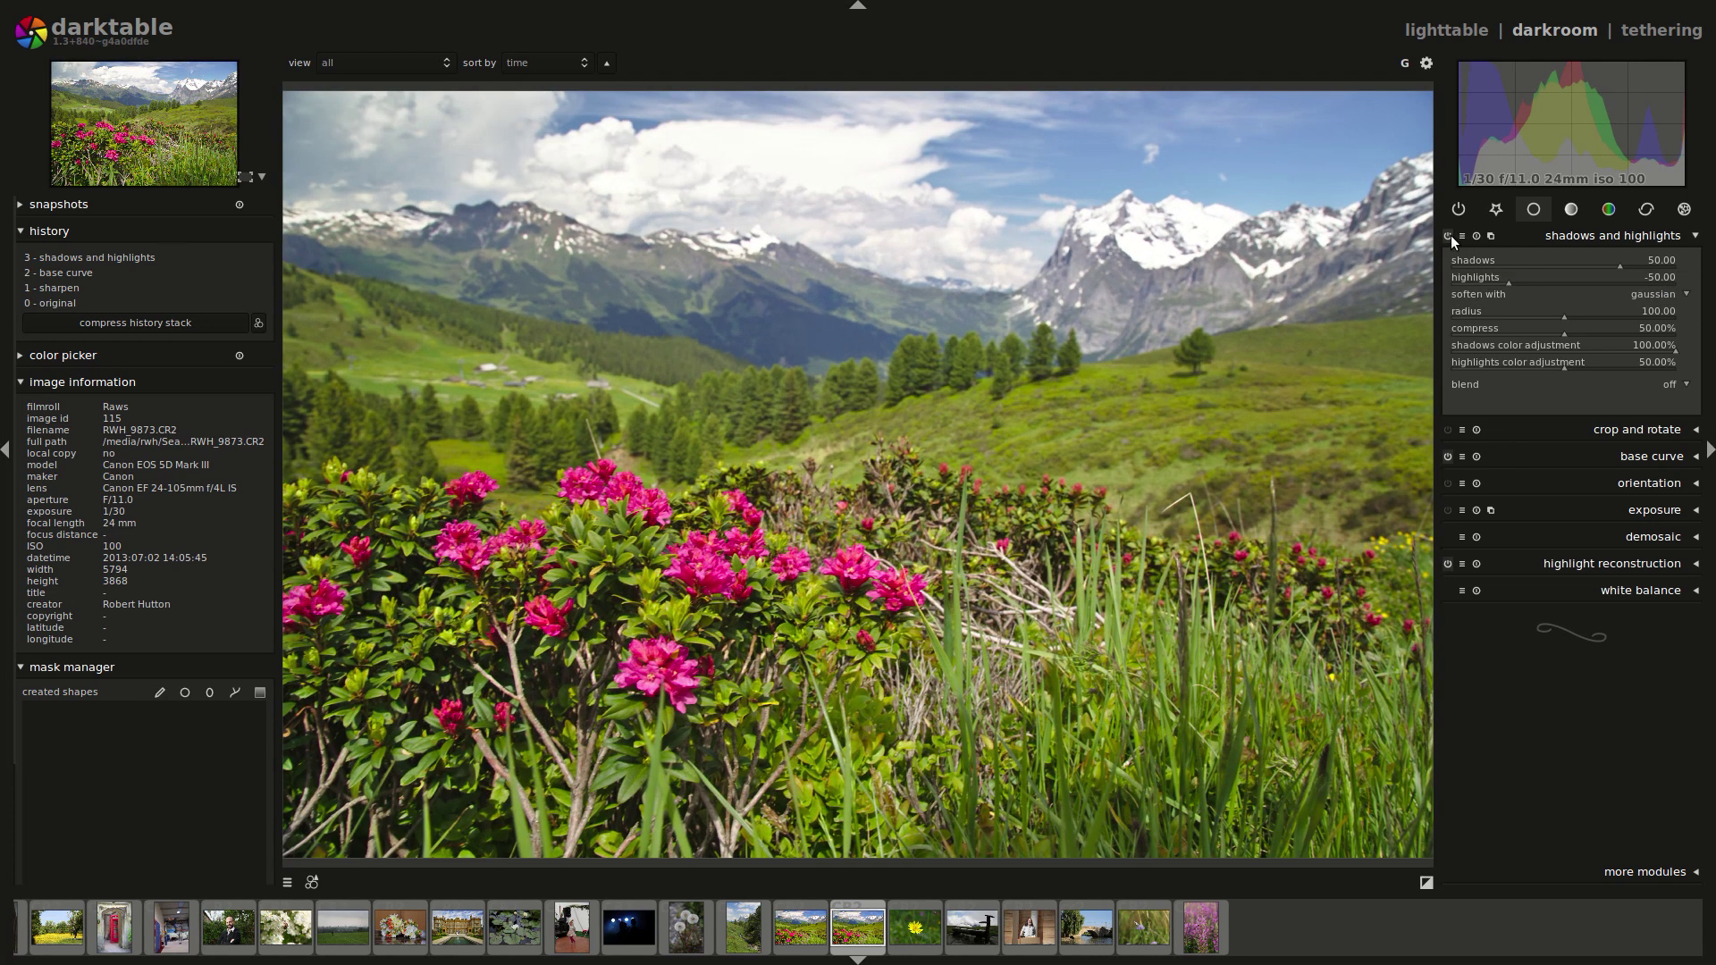
pyautogui.click(1448, 236)
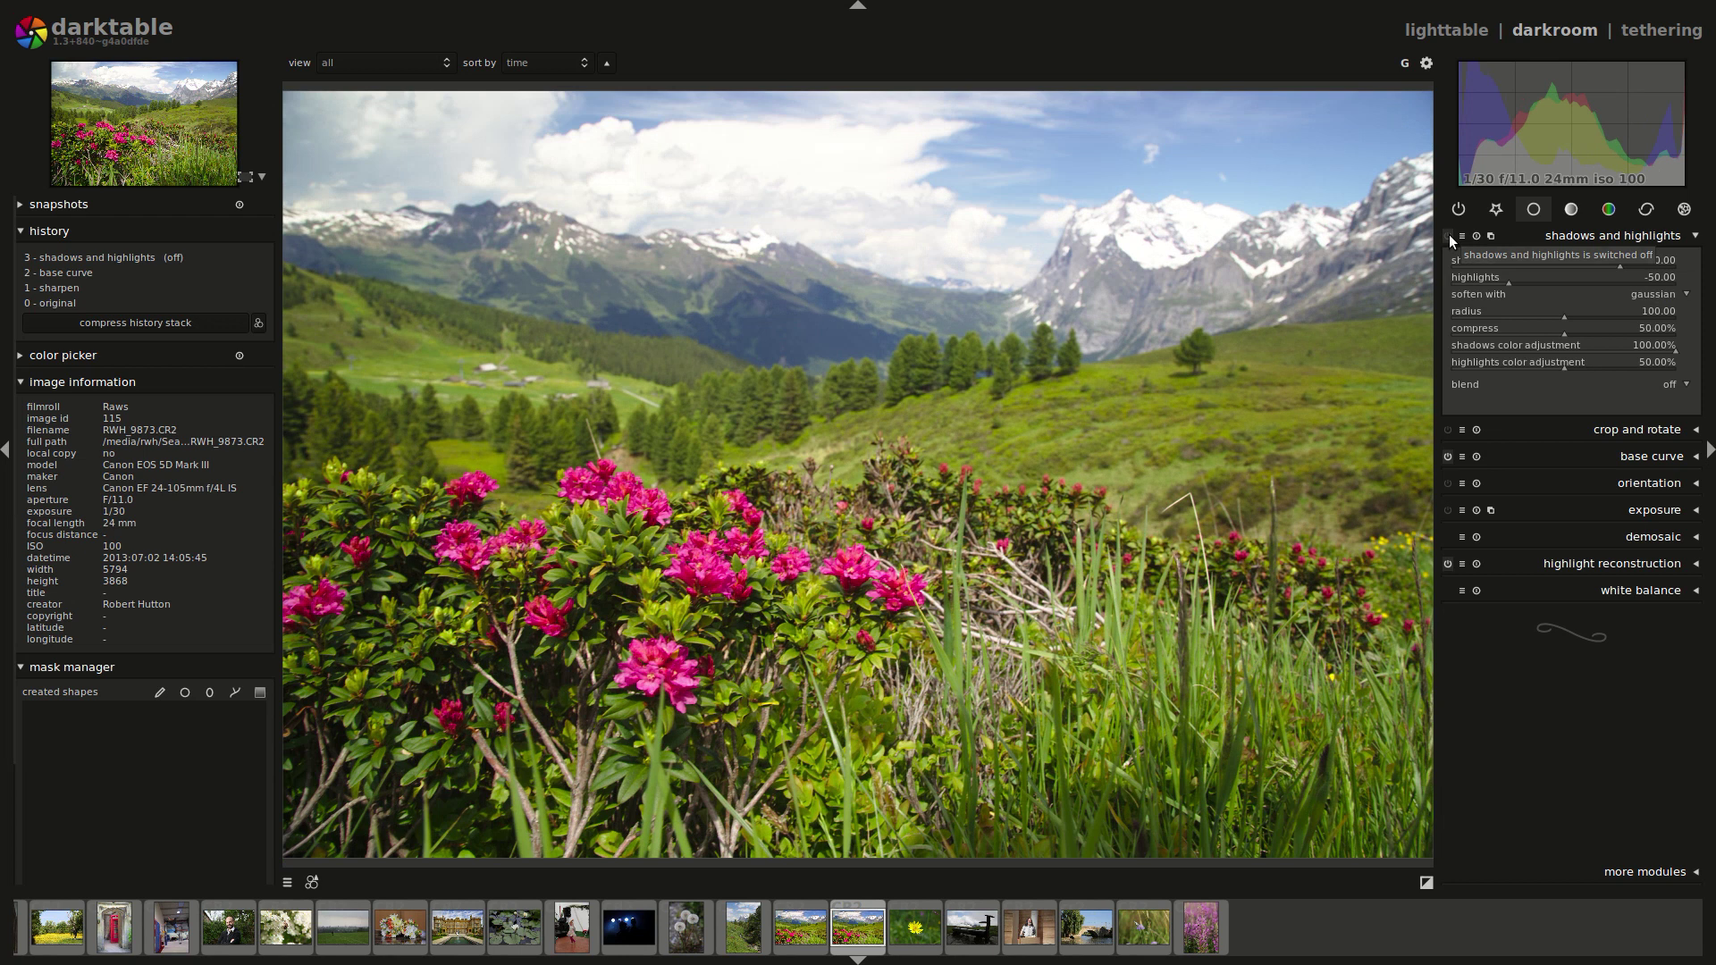
pyautogui.click(1448, 236)
pyautogui.click(1448, 236)
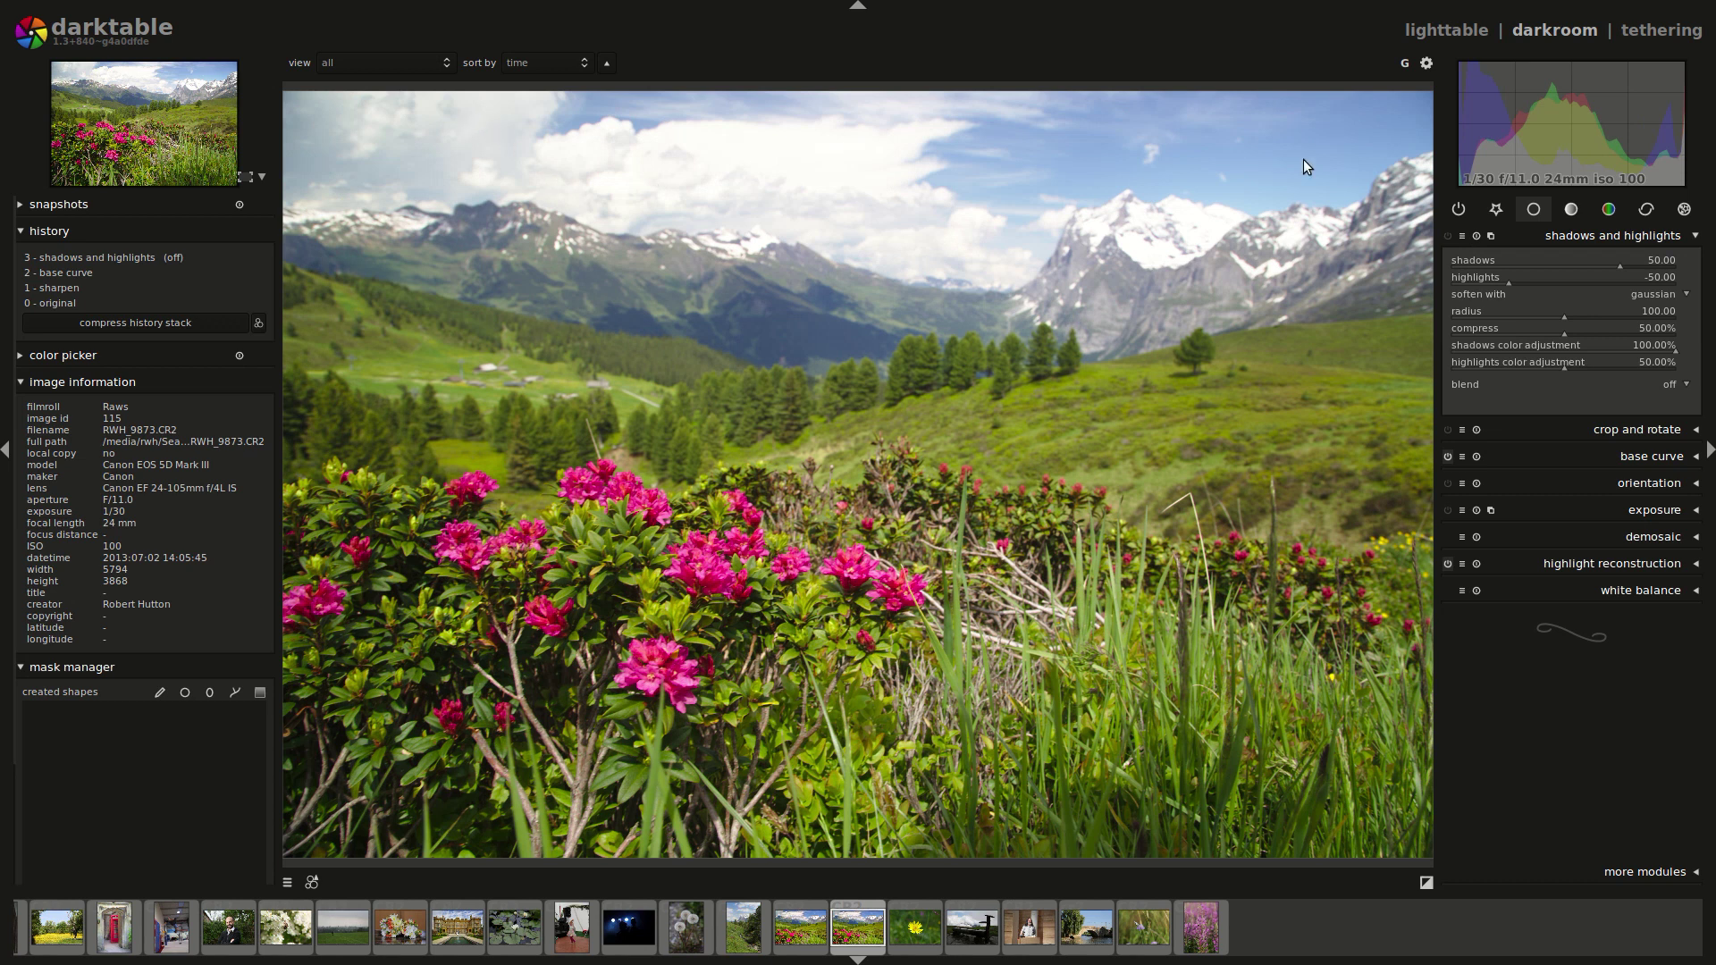
pyautogui.click(1447, 237)
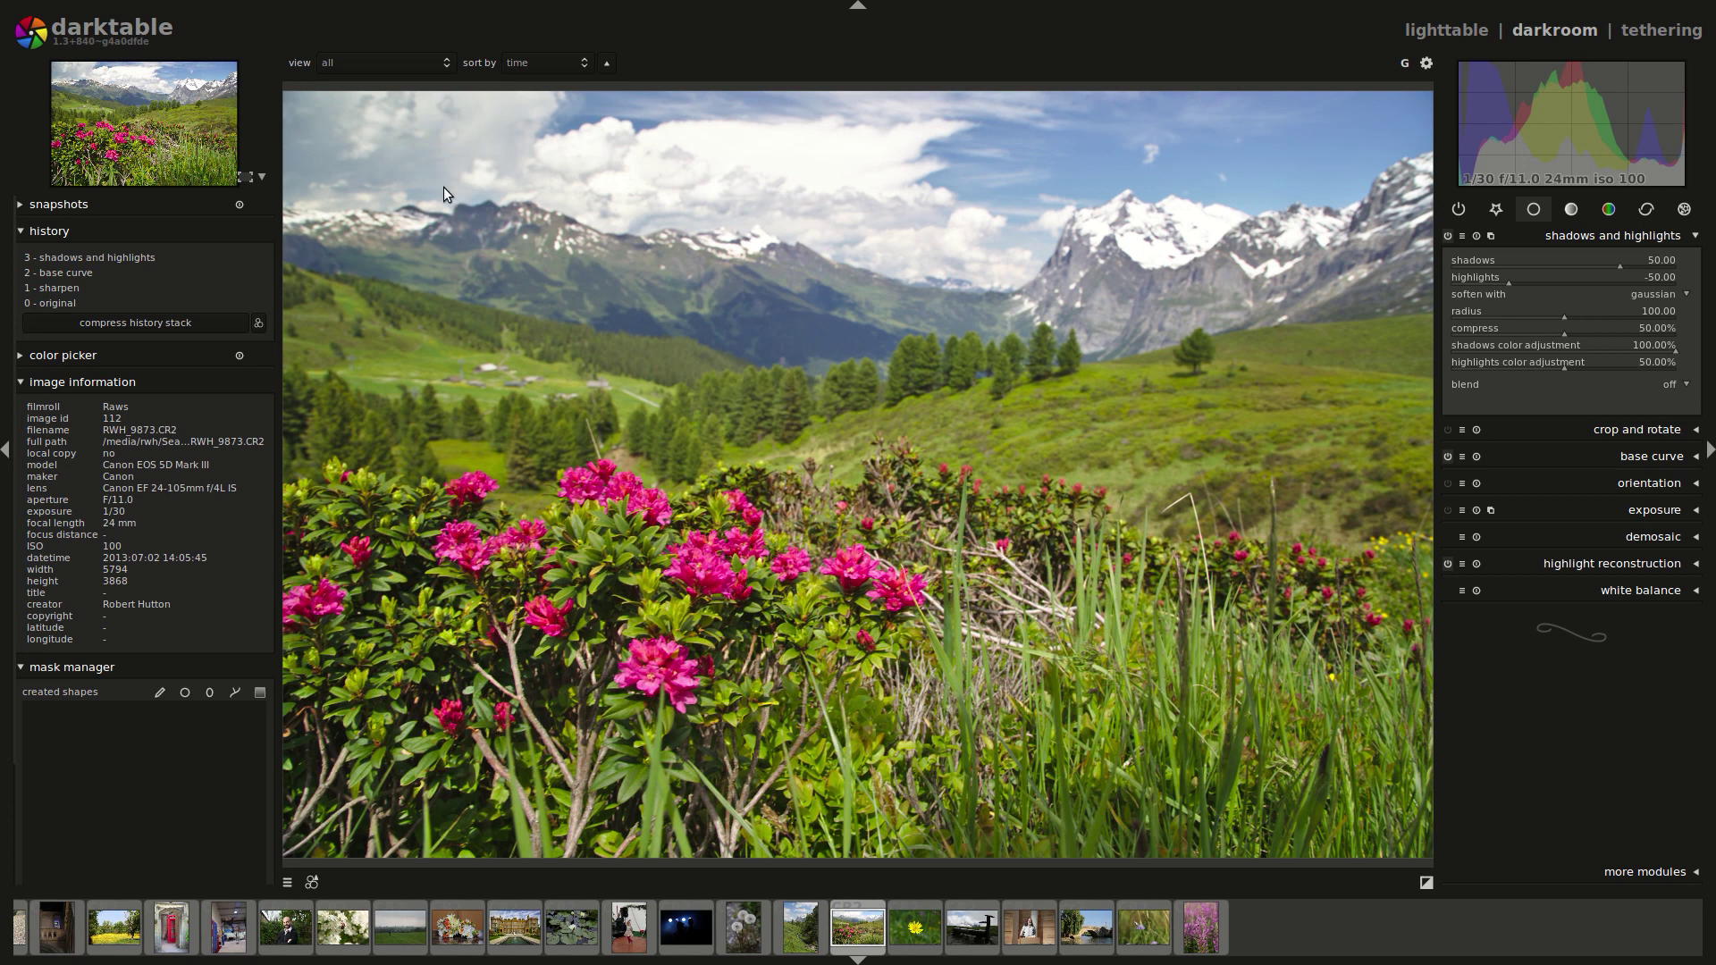
# Open the graduated density module and place its gradient line across the valley at the foot of the mountains.
pyautogui.click(1683, 211)
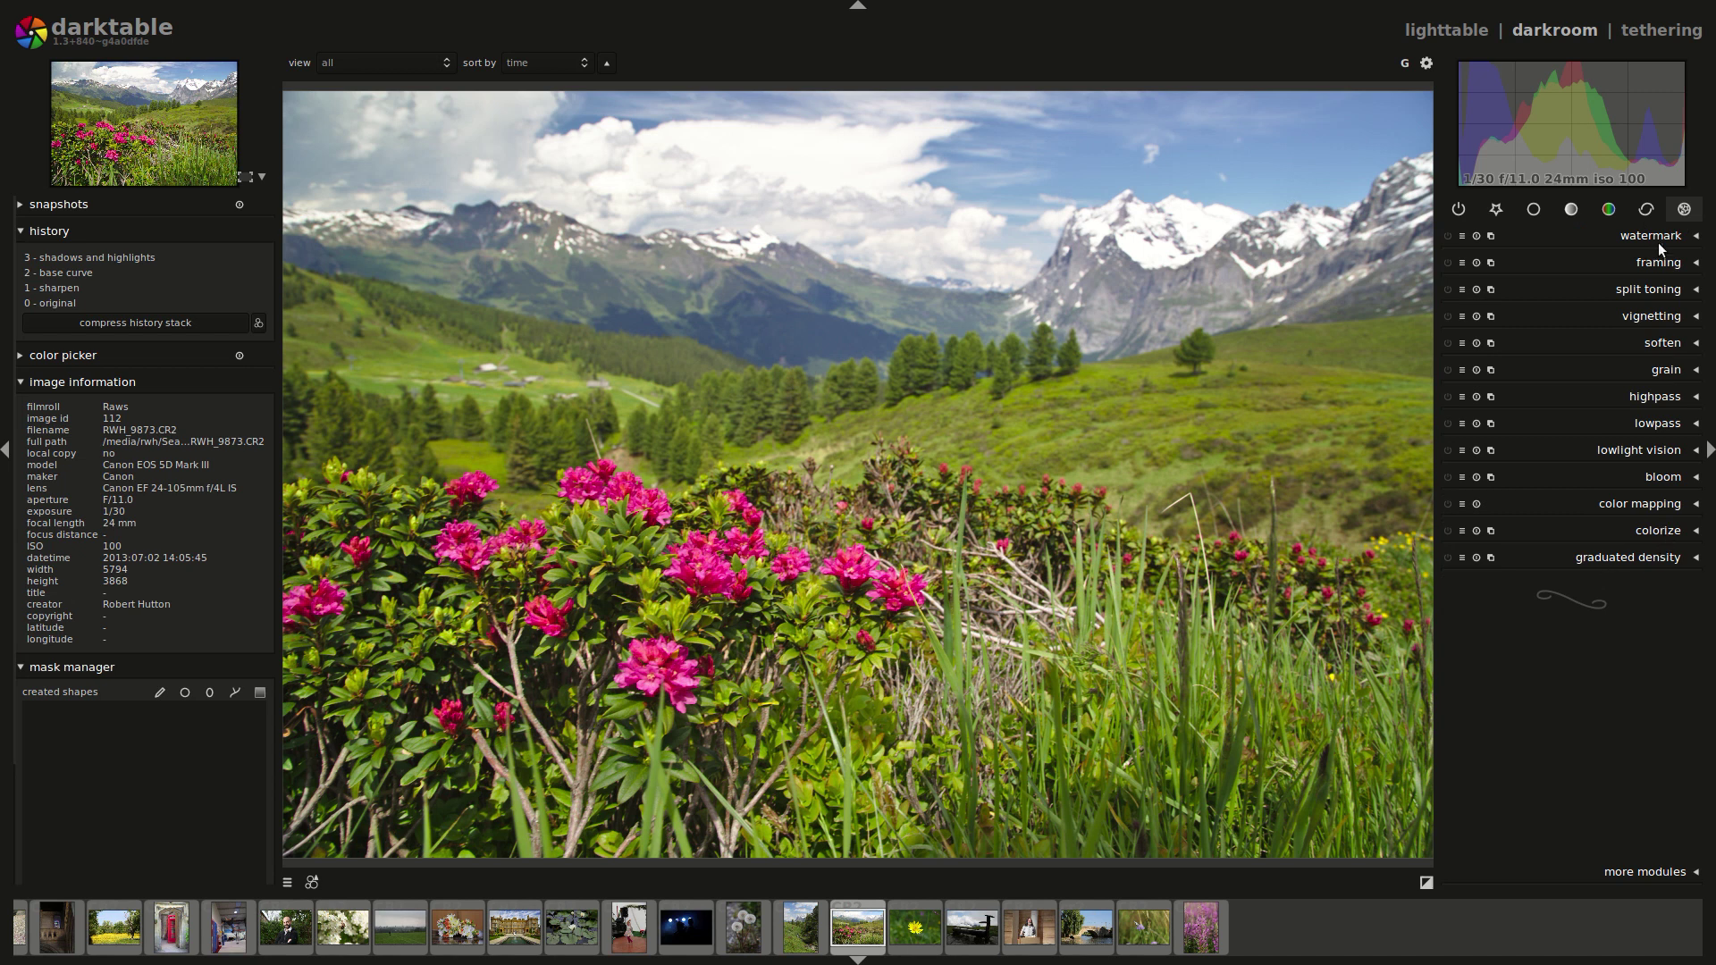
pyautogui.click(1646, 208)
pyautogui.click(1680, 214)
pyautogui.click(1662, 556)
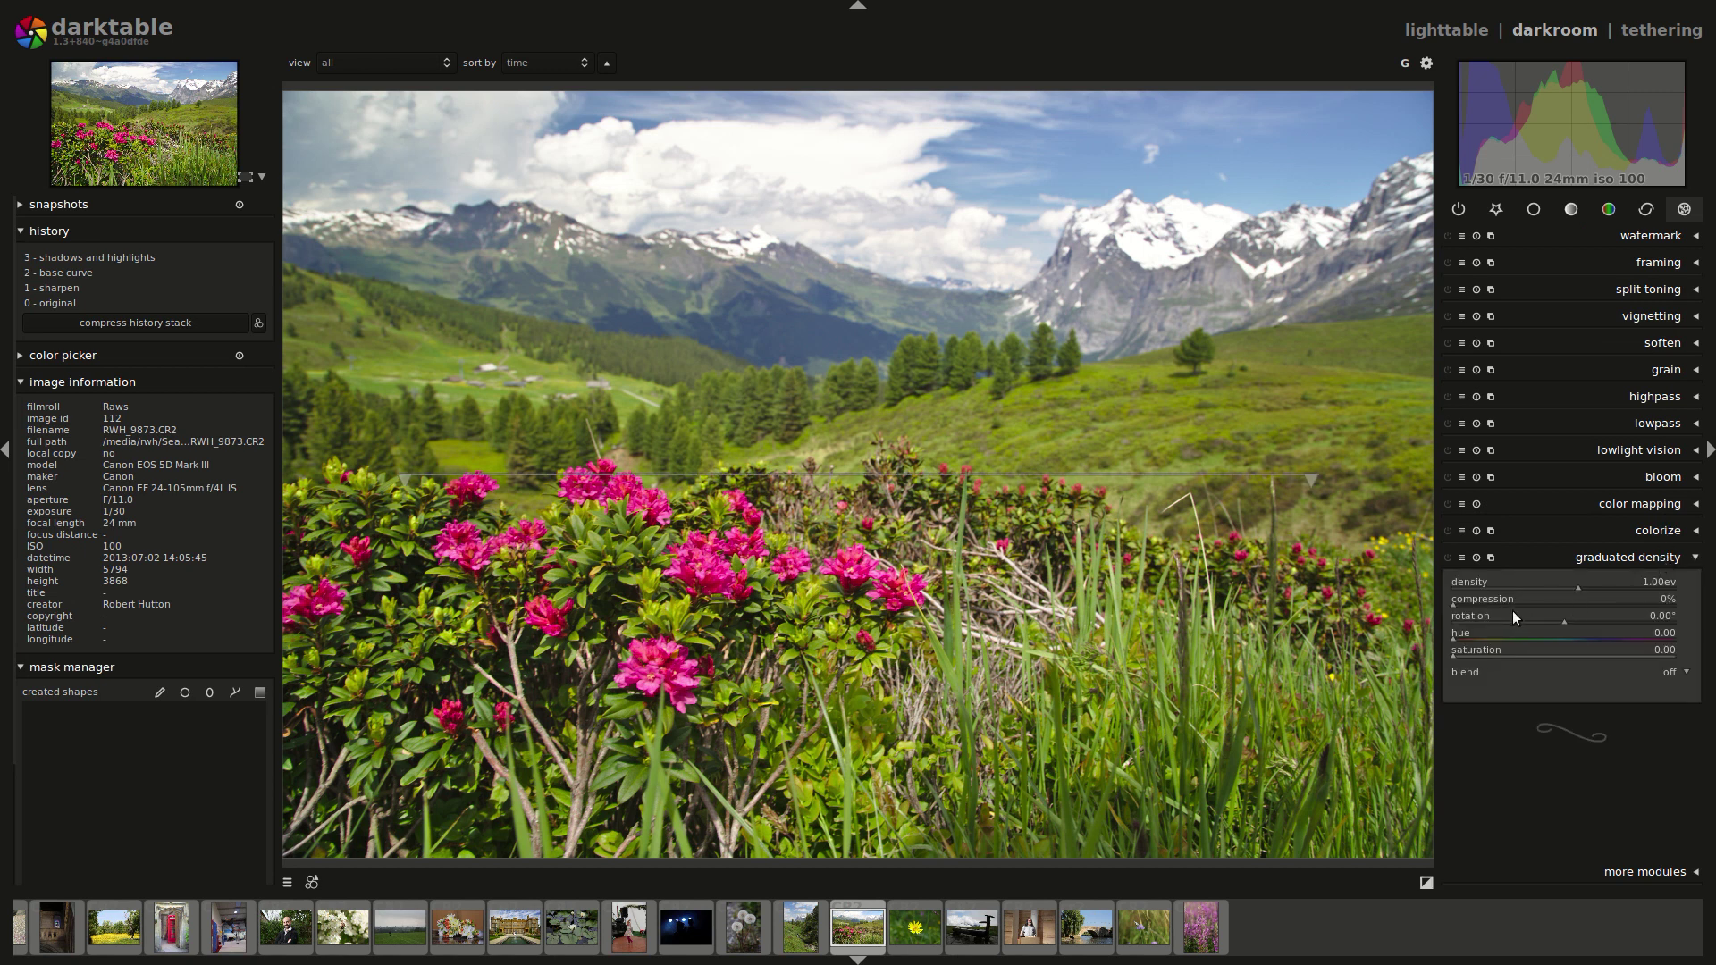
pyautogui.moveTo(742, 474); pyautogui.dragTo(738, 323)
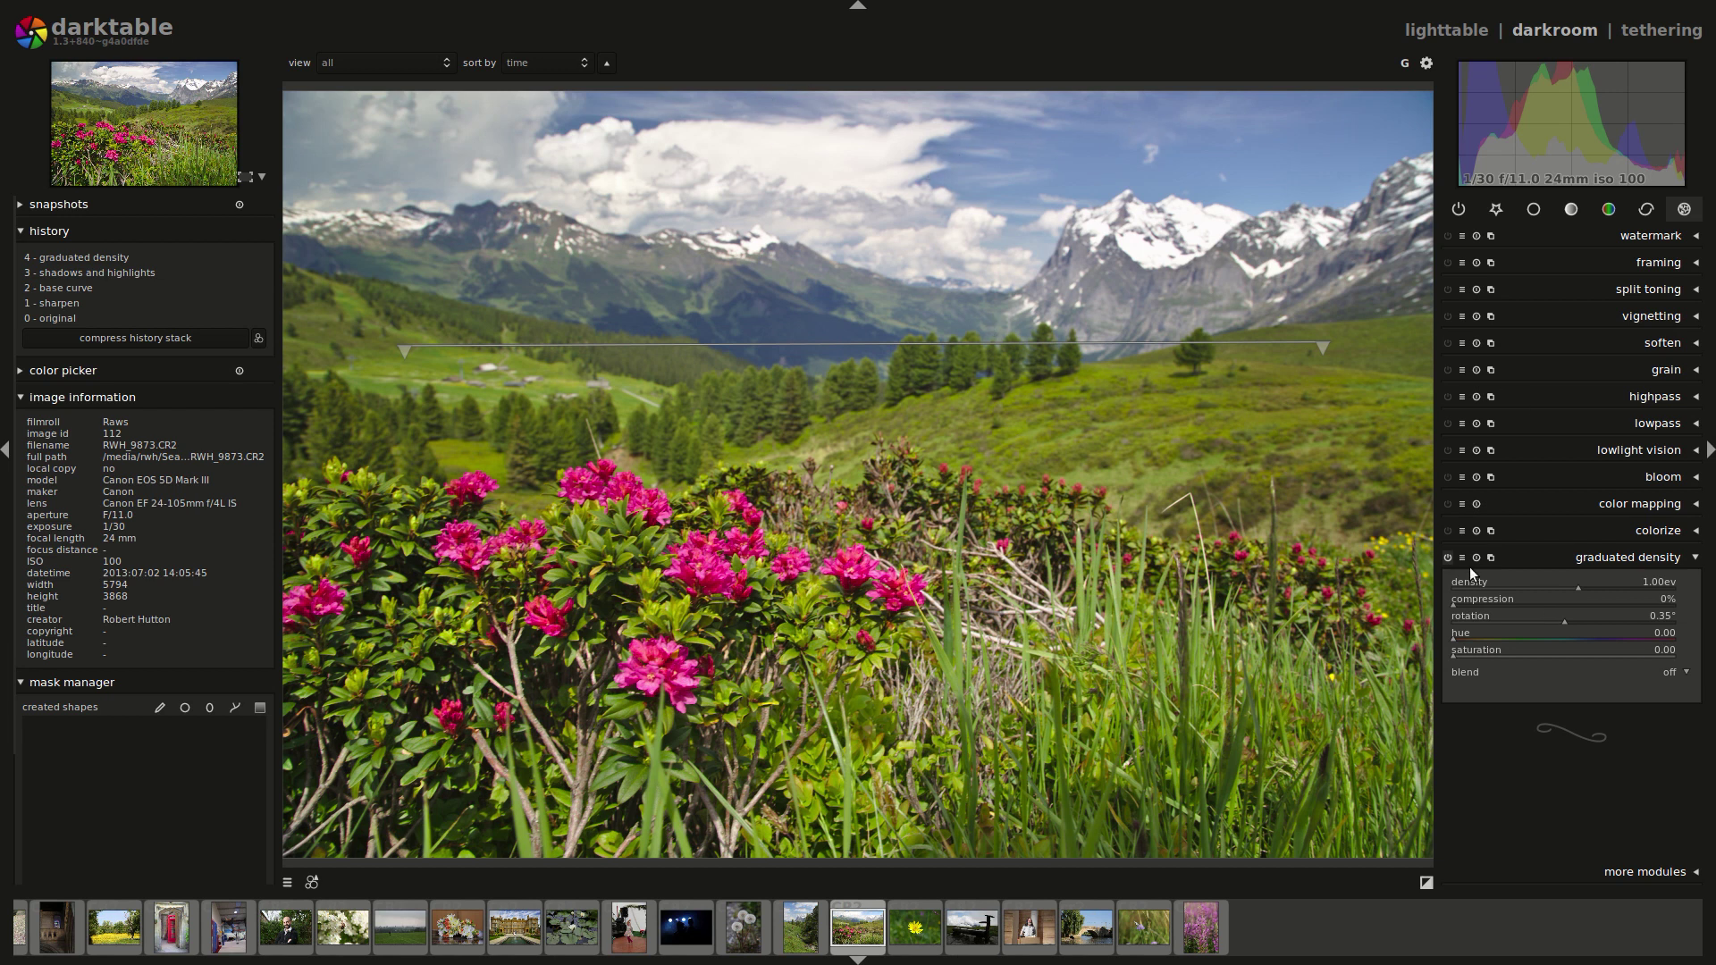
# Set the graduated density to 6.01 EV with 49% compression, and lower the gradient line to the top of the flowers.
pyautogui.click(1611, 586)
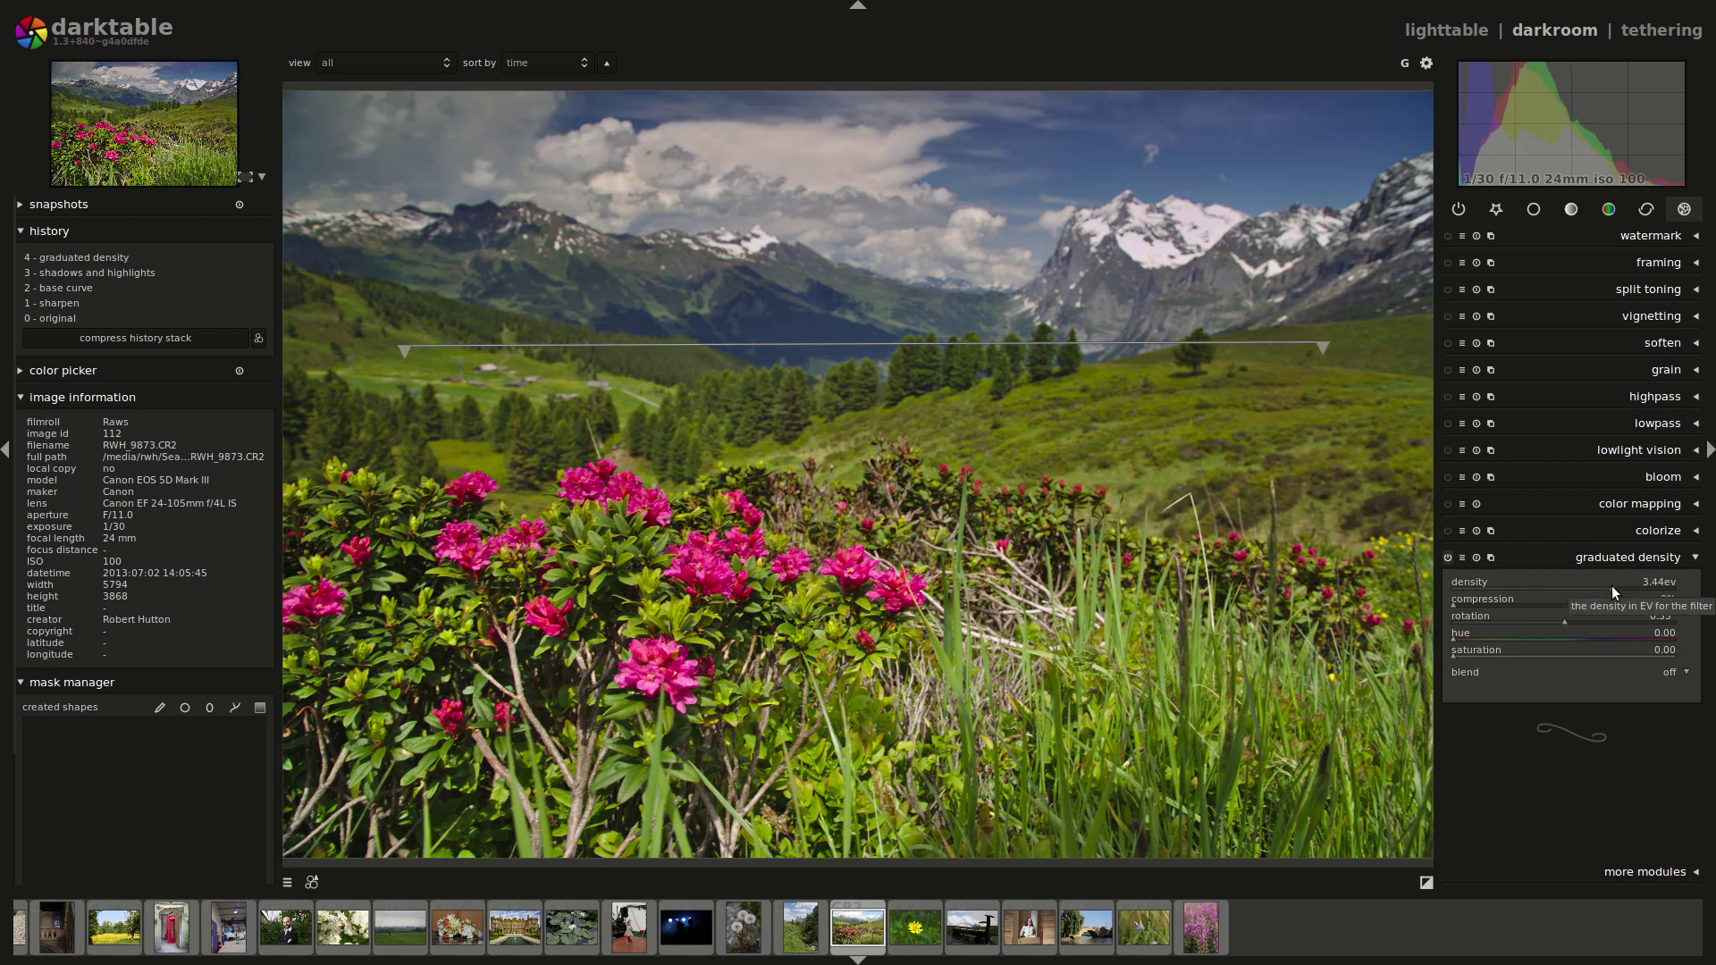
pyautogui.click(1648, 588)
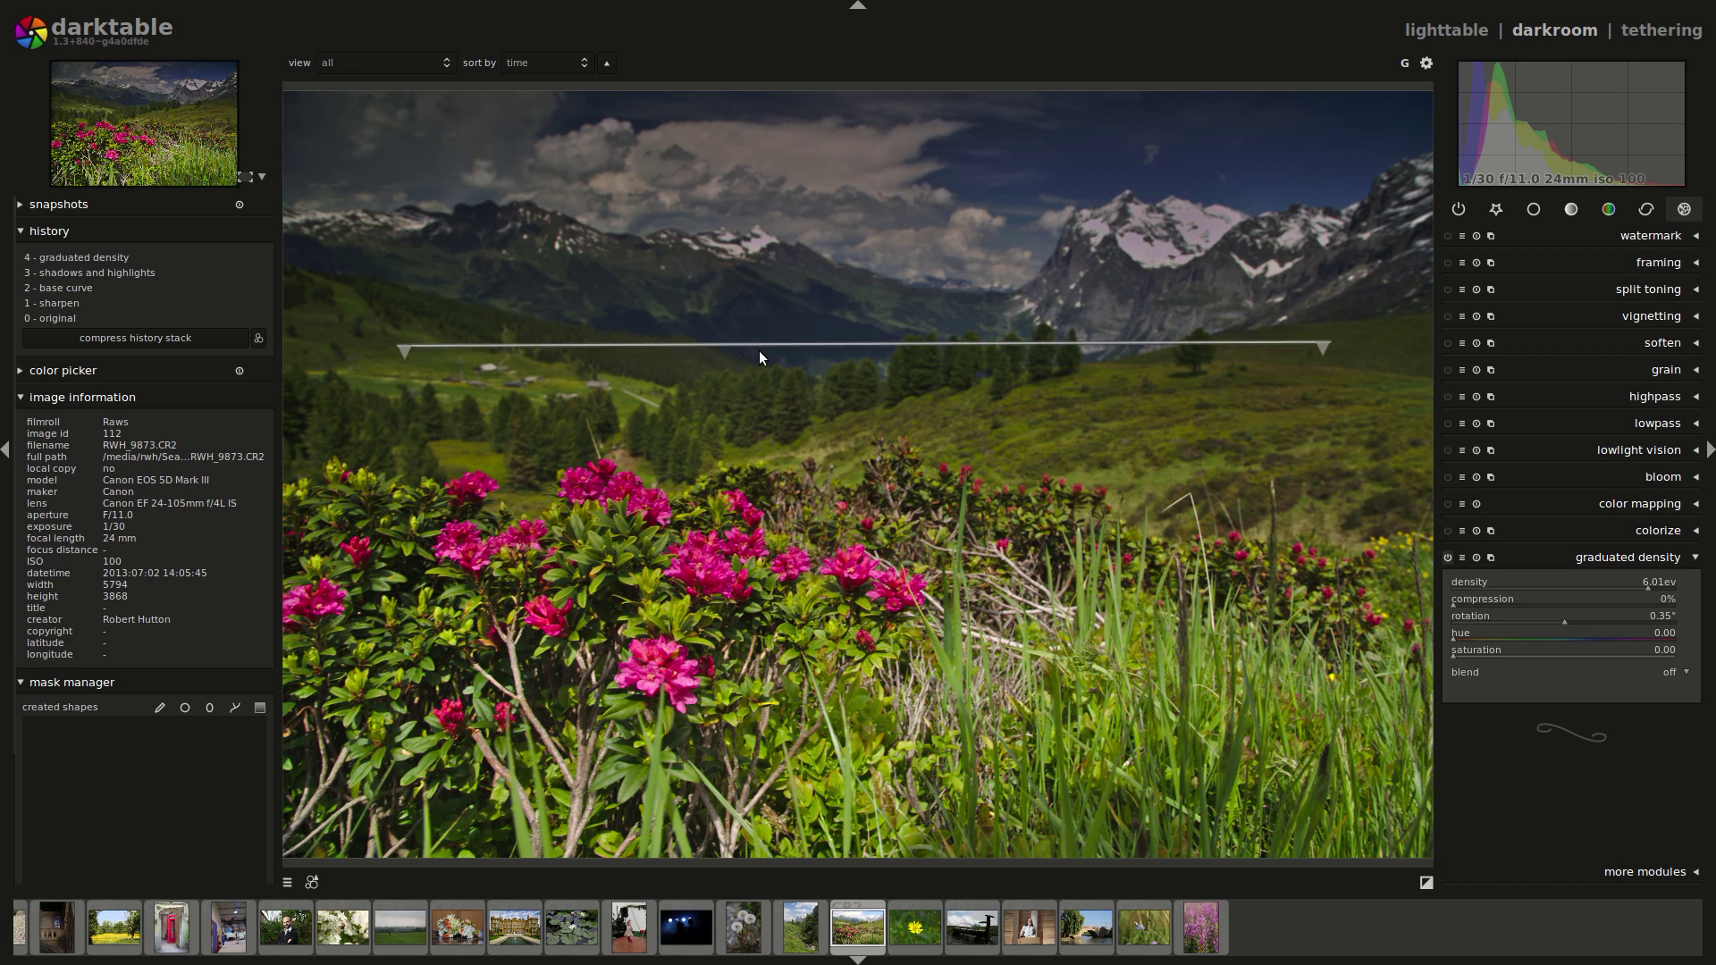
pyautogui.moveTo(763, 346); pyautogui.dragTo(785, 481)
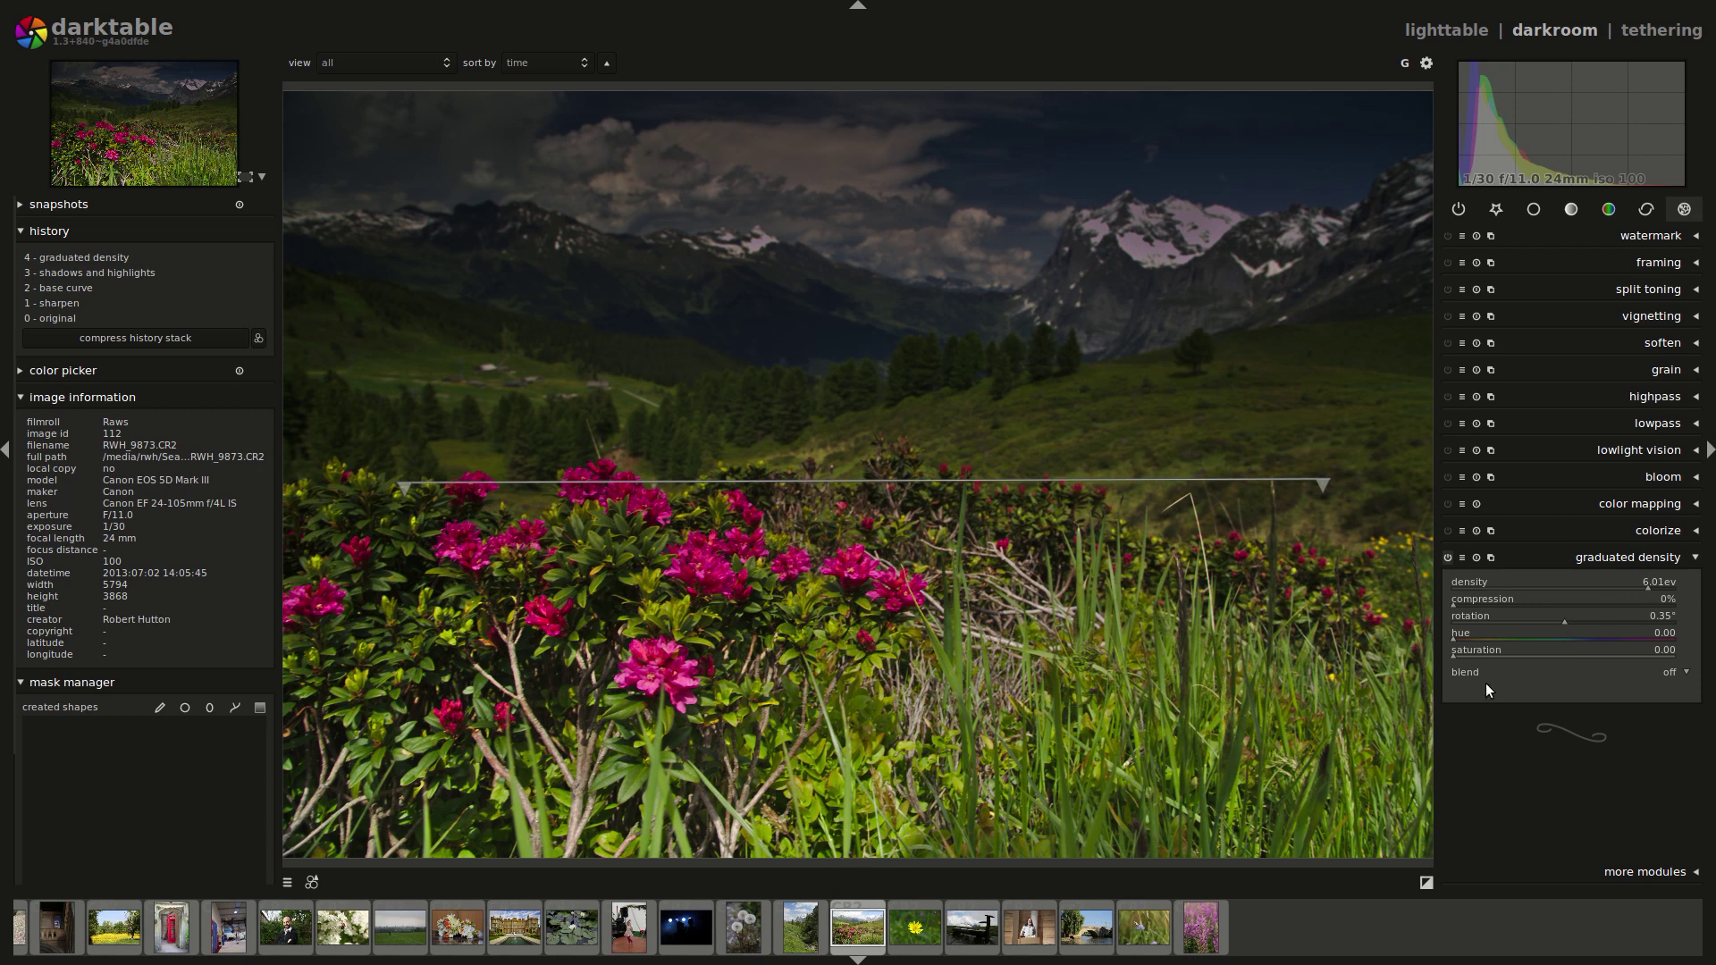
pyautogui.click(1553, 608)
pyautogui.click(1562, 607)
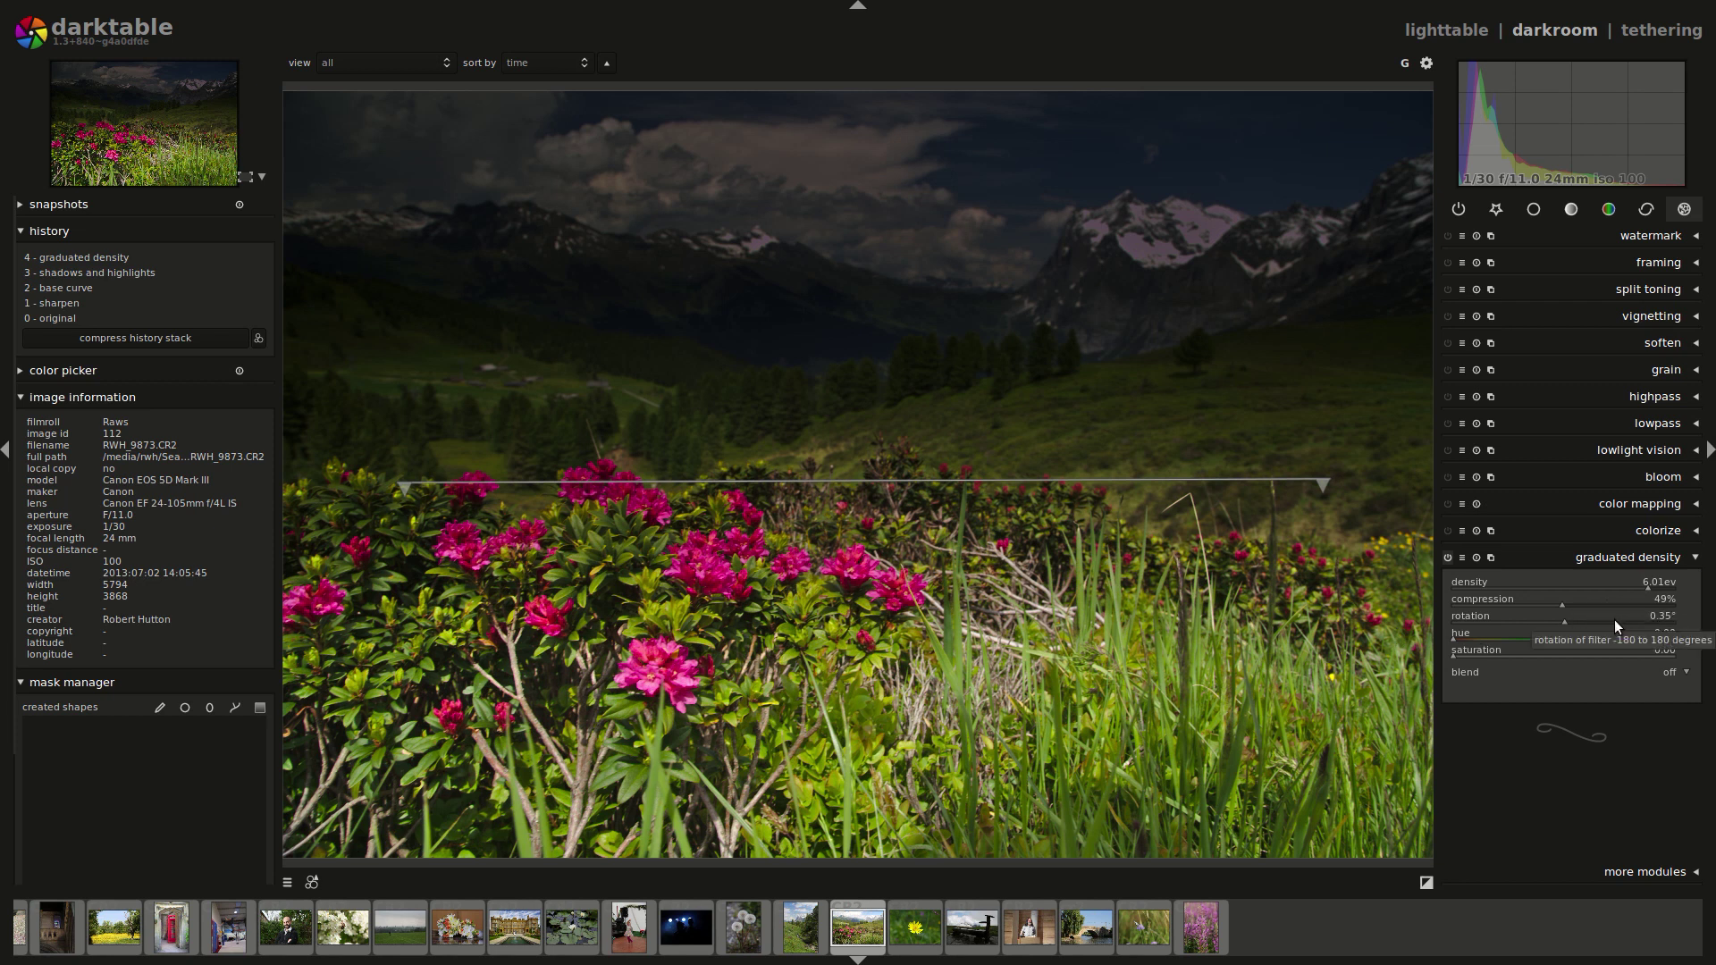
# Tilt the gradient line by its ends to -49.13° and set its rotation to exactly 90°.
pyautogui.moveTo(1325, 485); pyautogui.dragTo(1316, 722)
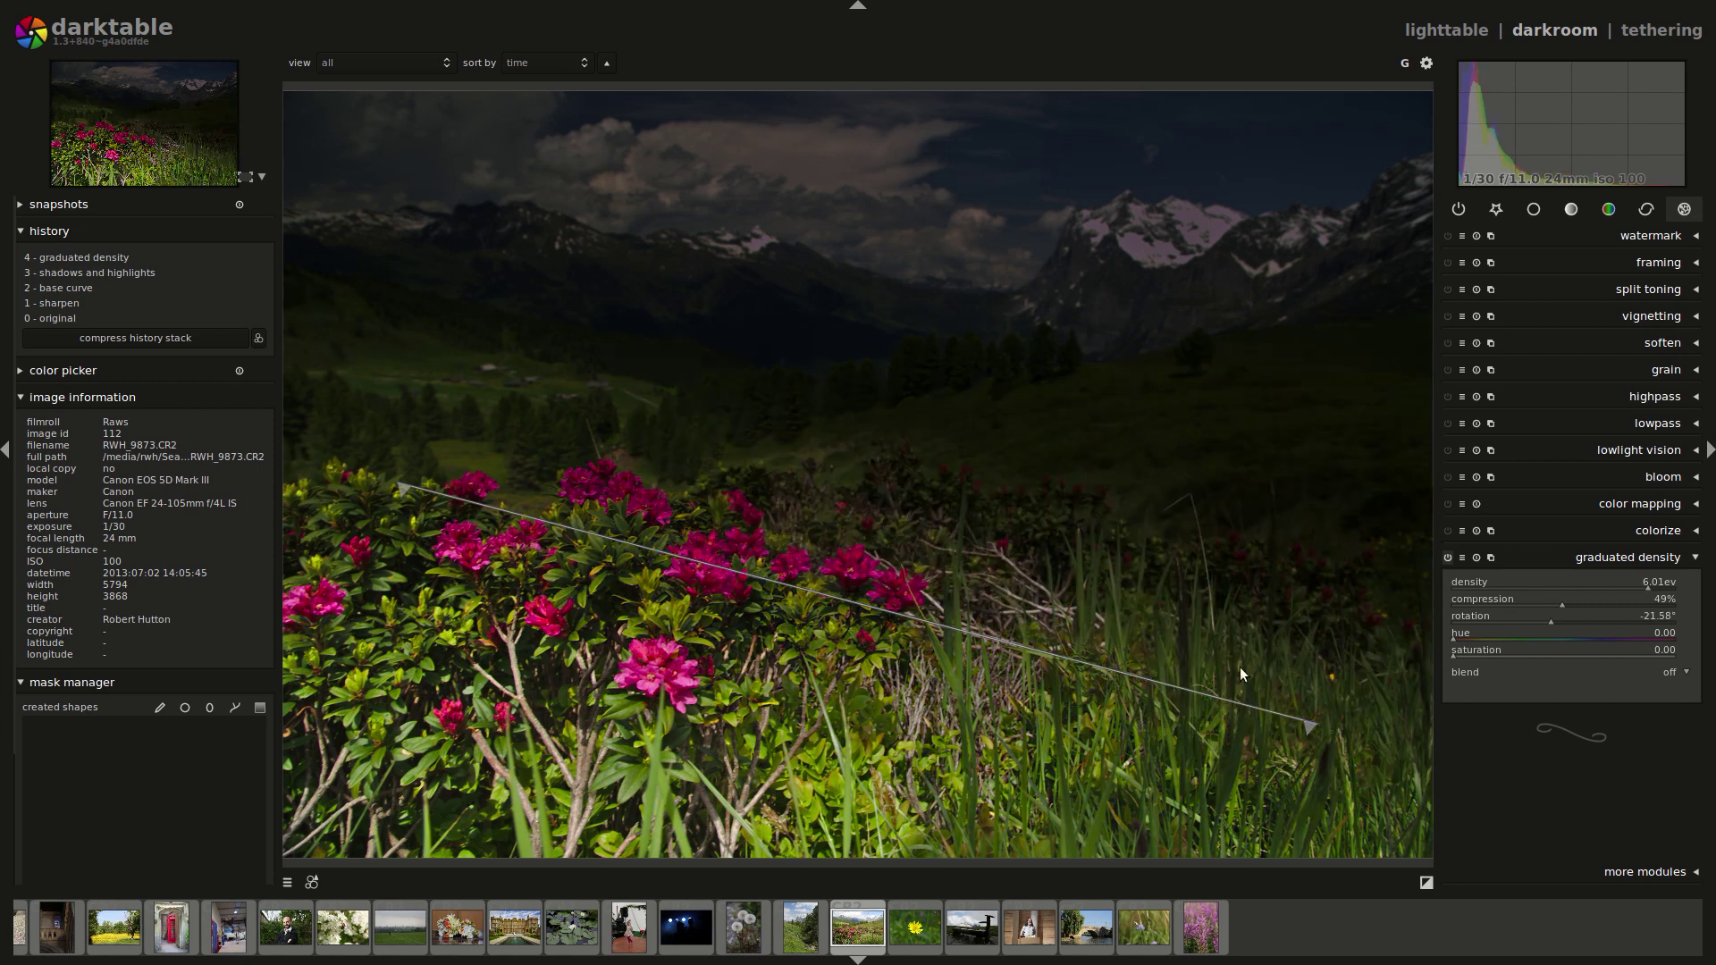
pyautogui.moveTo(399, 483); pyautogui.dragTo(683, 248)
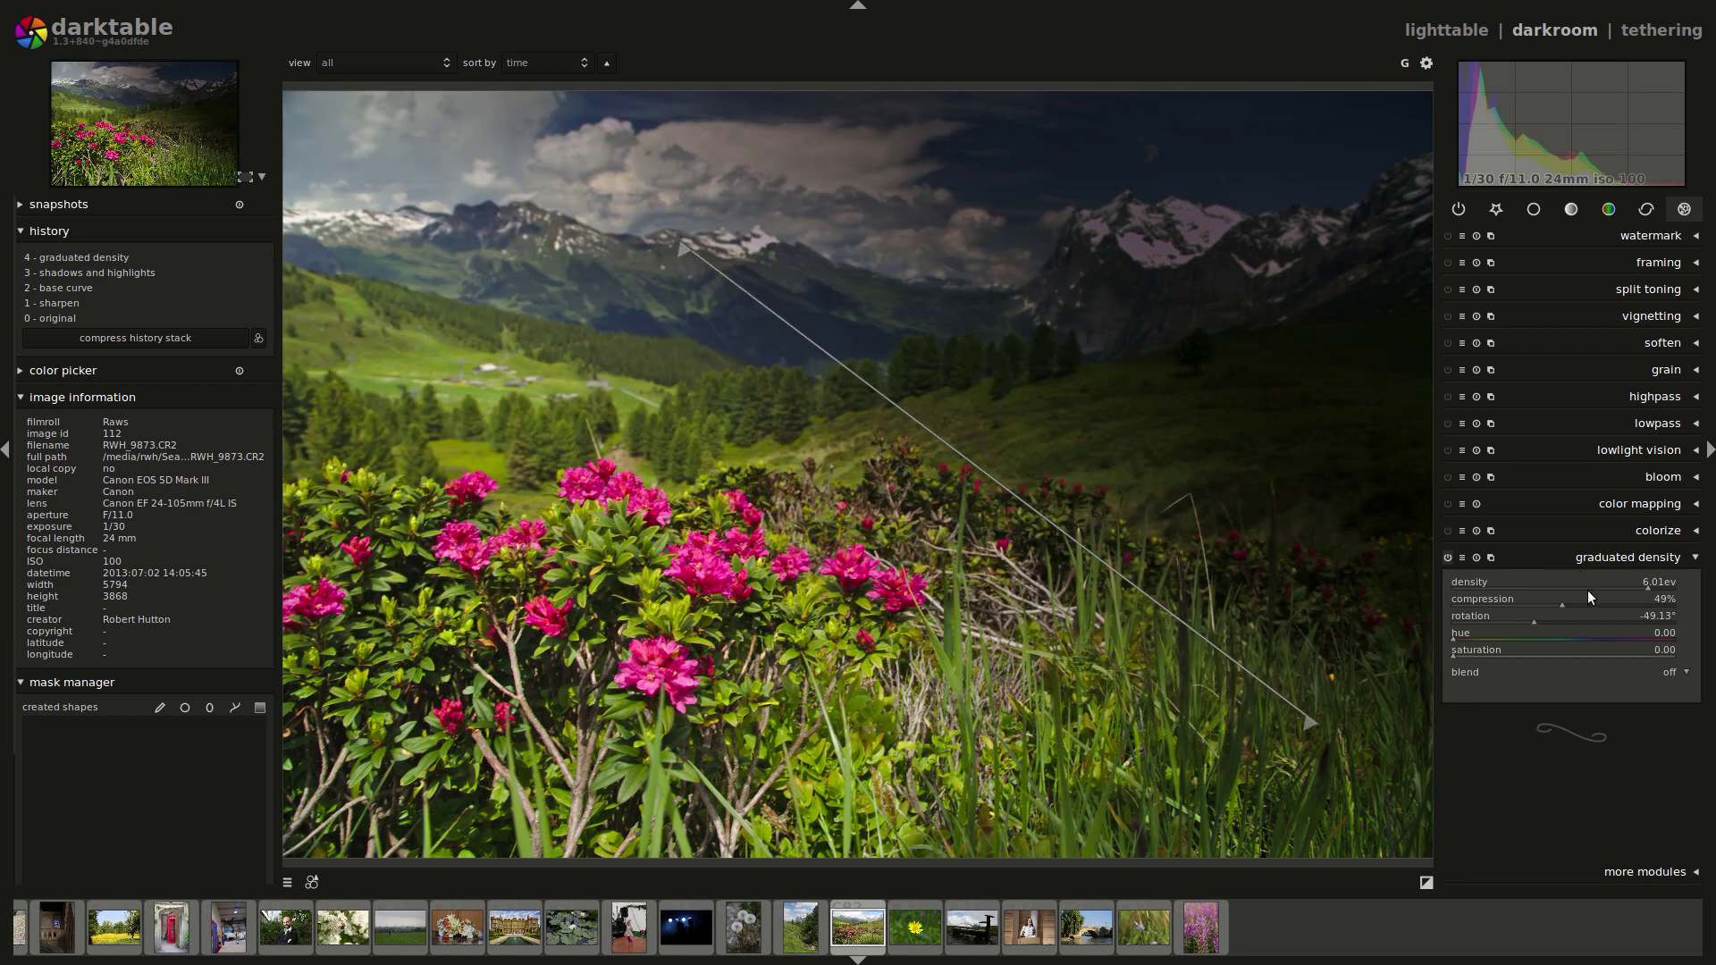
pyautogui.scroll(2, 1604, 619)
pyautogui.rightClick(1643, 616)
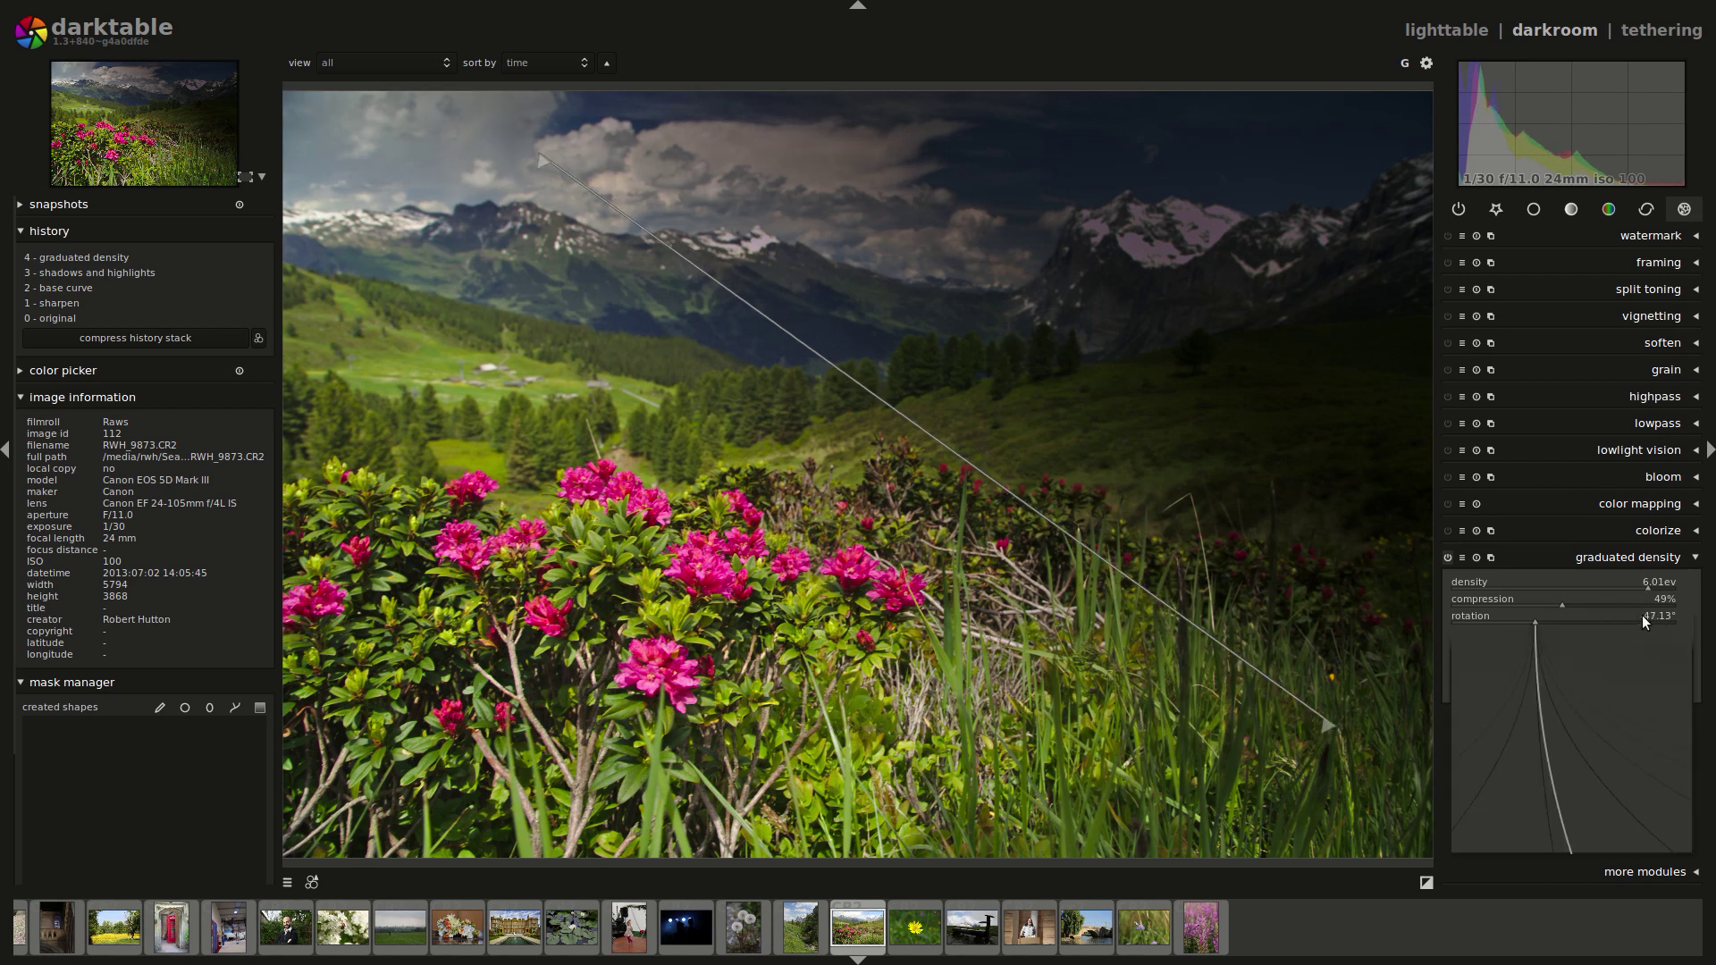
pyautogui.write('90')
pyautogui.press('Return')
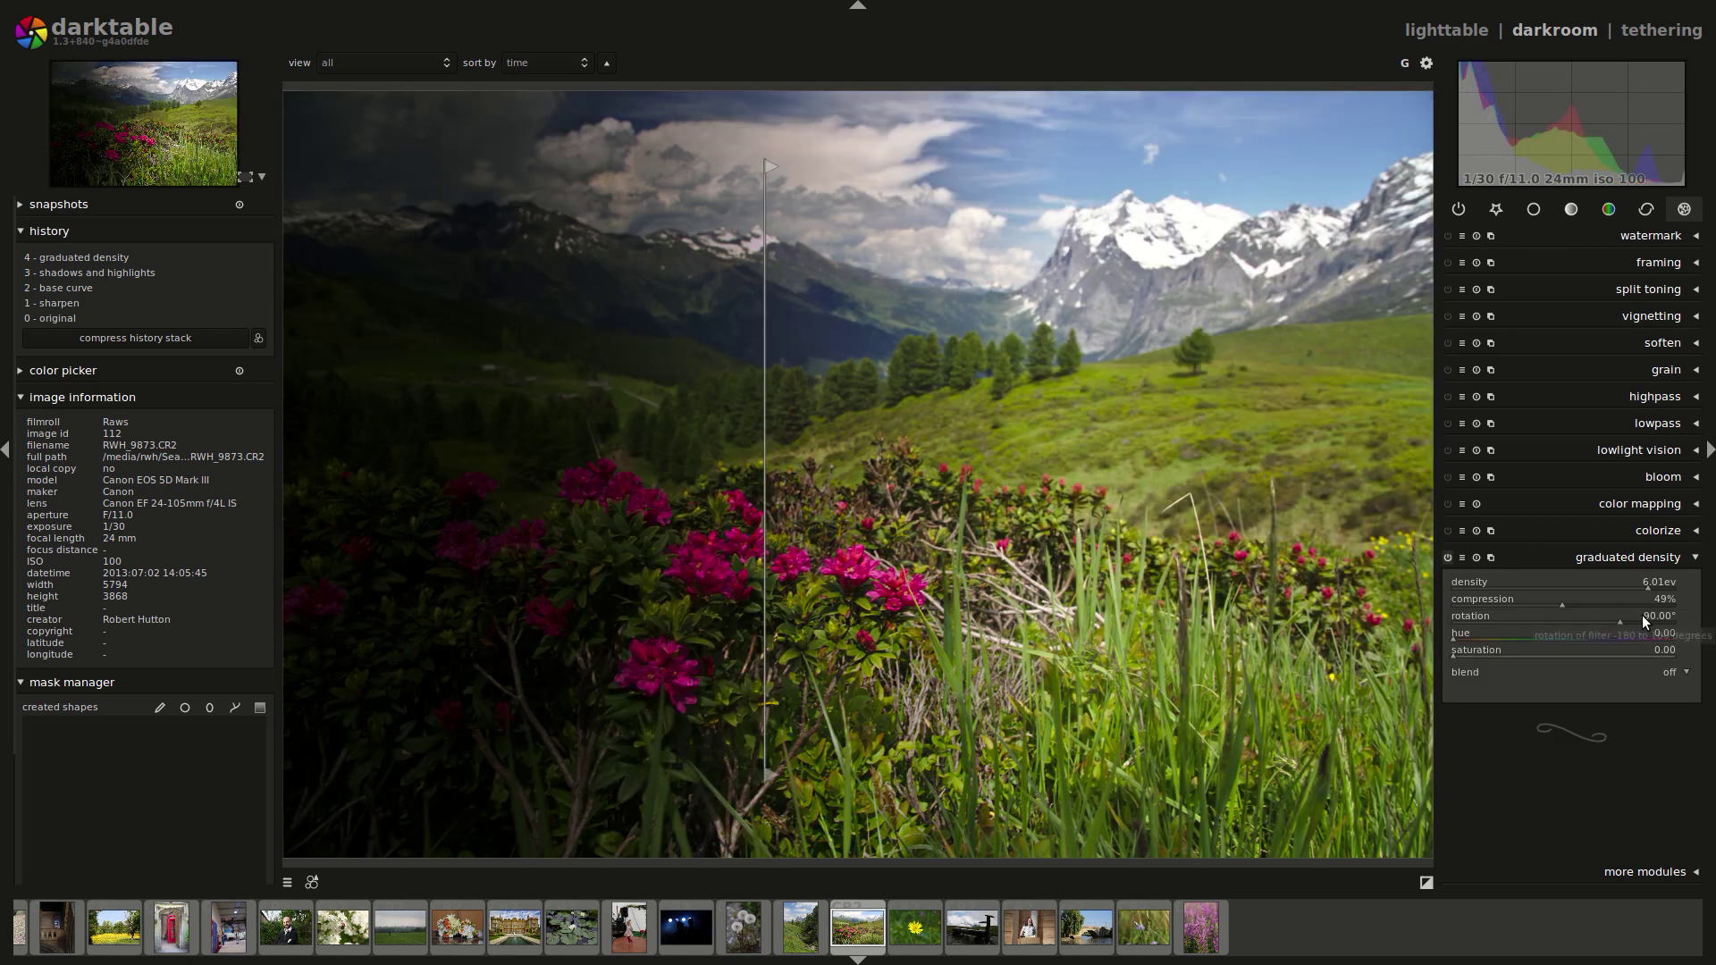
# Return the gradient line to a nearly horizontal -1.10° rotation and move it up across the mountains.
pyautogui.click(1579, 620)
pyautogui.moveTo(1315, 261); pyautogui.dragTo(1294, 561)
pyautogui.moveTo(919, 567); pyautogui.dragTo(973, 272)
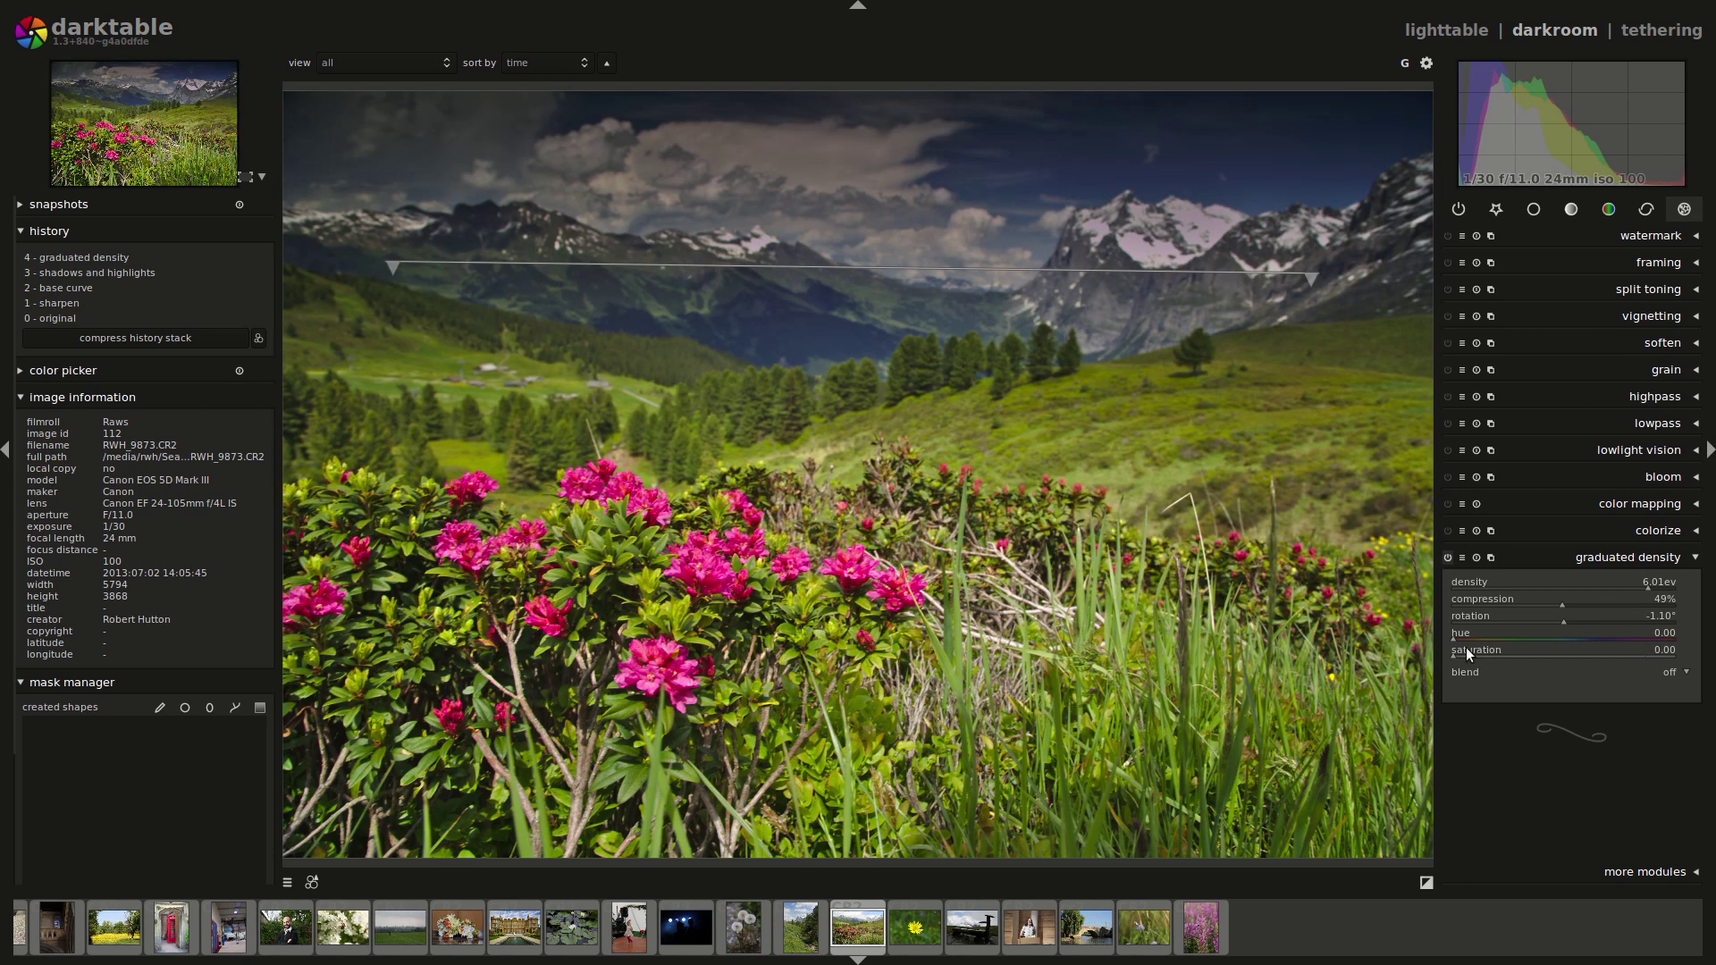
# Tint the gradient with hue 0.67 and saturation 0.05, and lower its line to the top of the flowers.
pyautogui.moveTo(1585, 642); pyautogui.dragTo(1606, 637)
pyautogui.moveTo(1529, 653); pyautogui.dragTo(1460, 658)
pyautogui.click(1602, 636)
pyautogui.moveTo(933, 276); pyautogui.dragTo(946, 499)
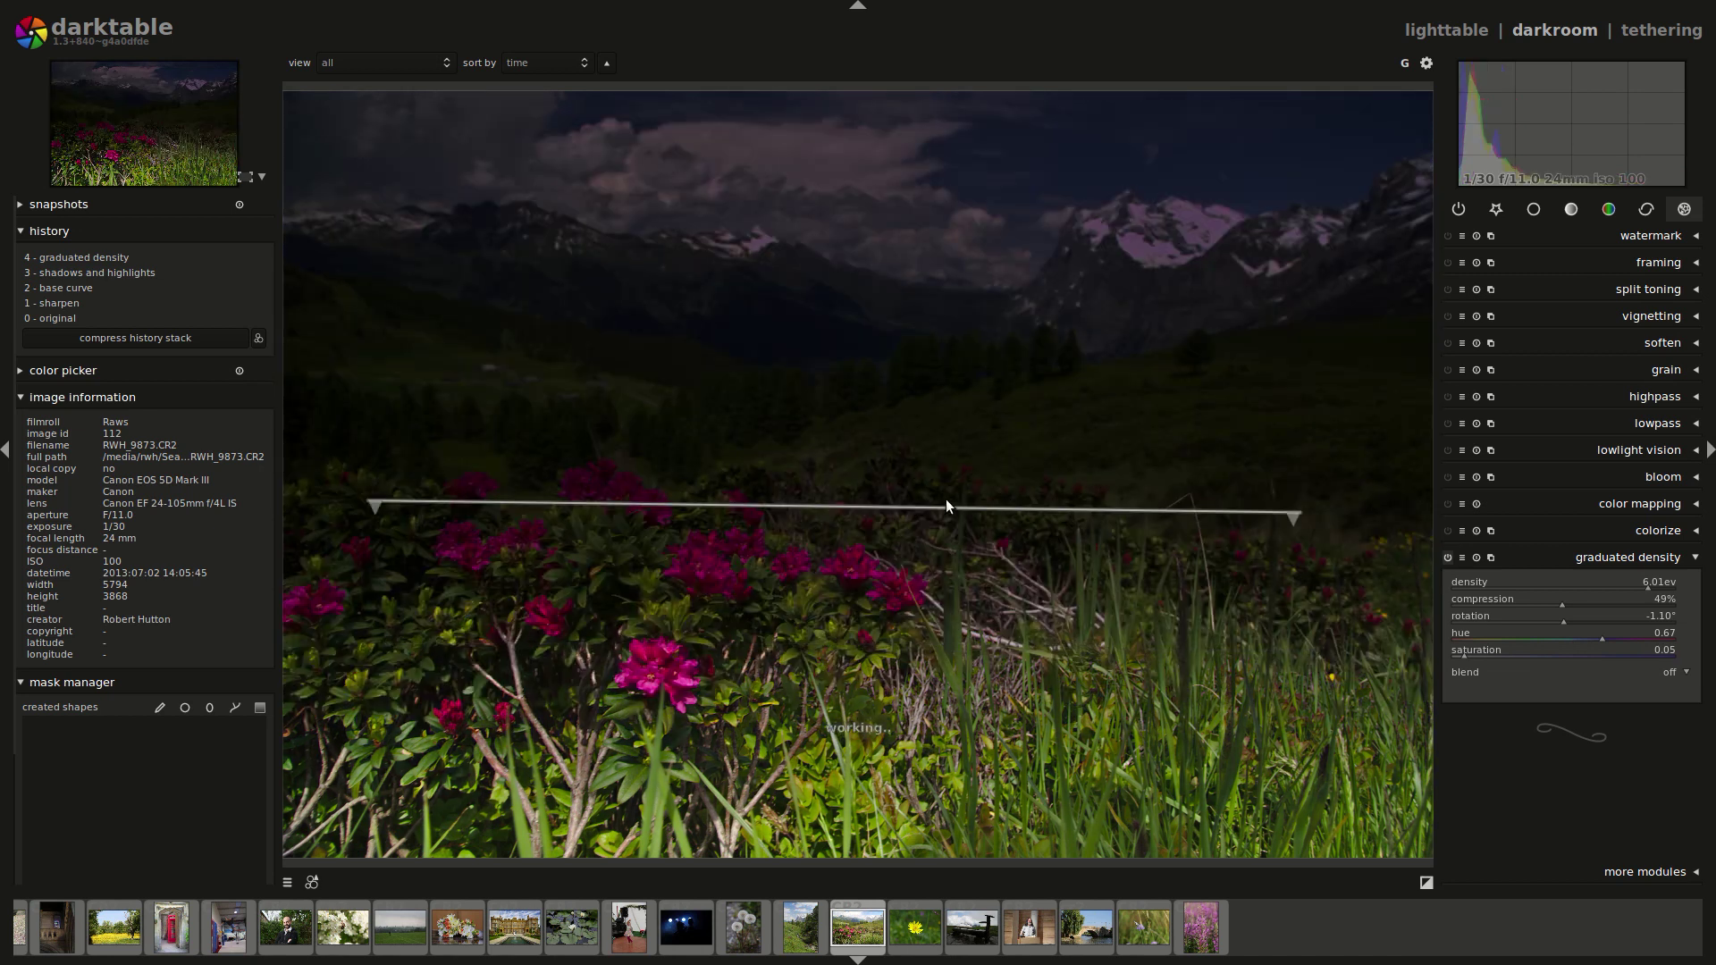
# Try the gradient compression at 68%, set it to 48% and reduce the density to 1.12 EV.
pyautogui.click(1597, 593)
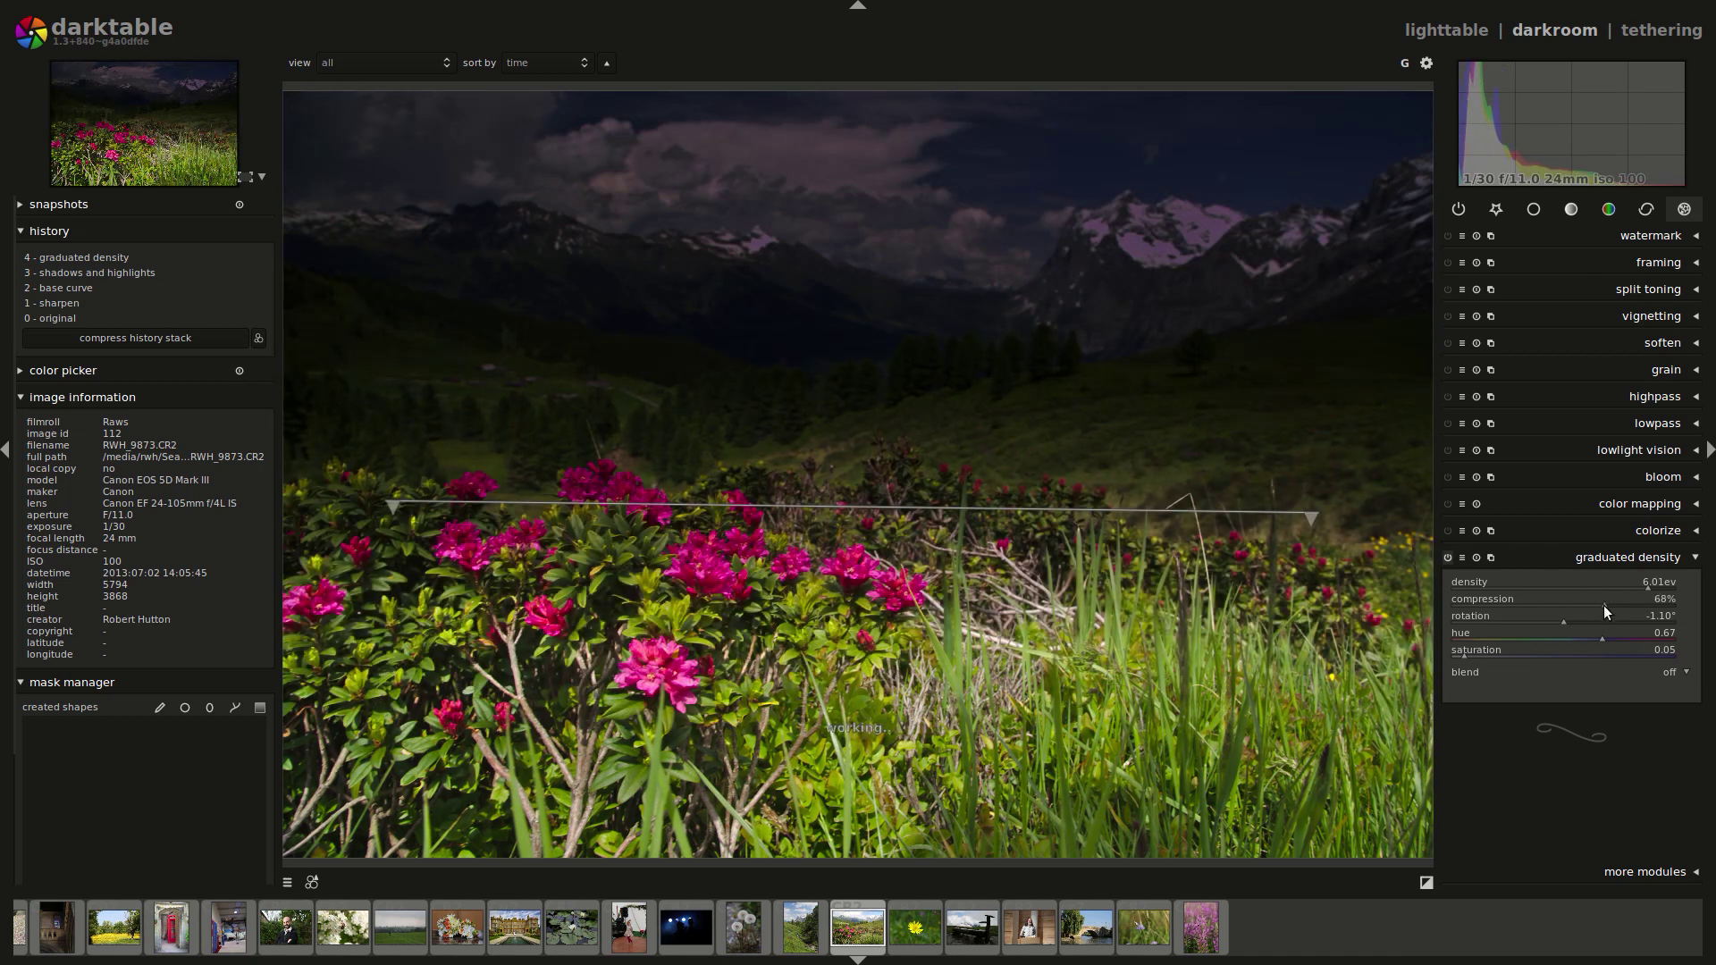
pyautogui.click(1559, 607)
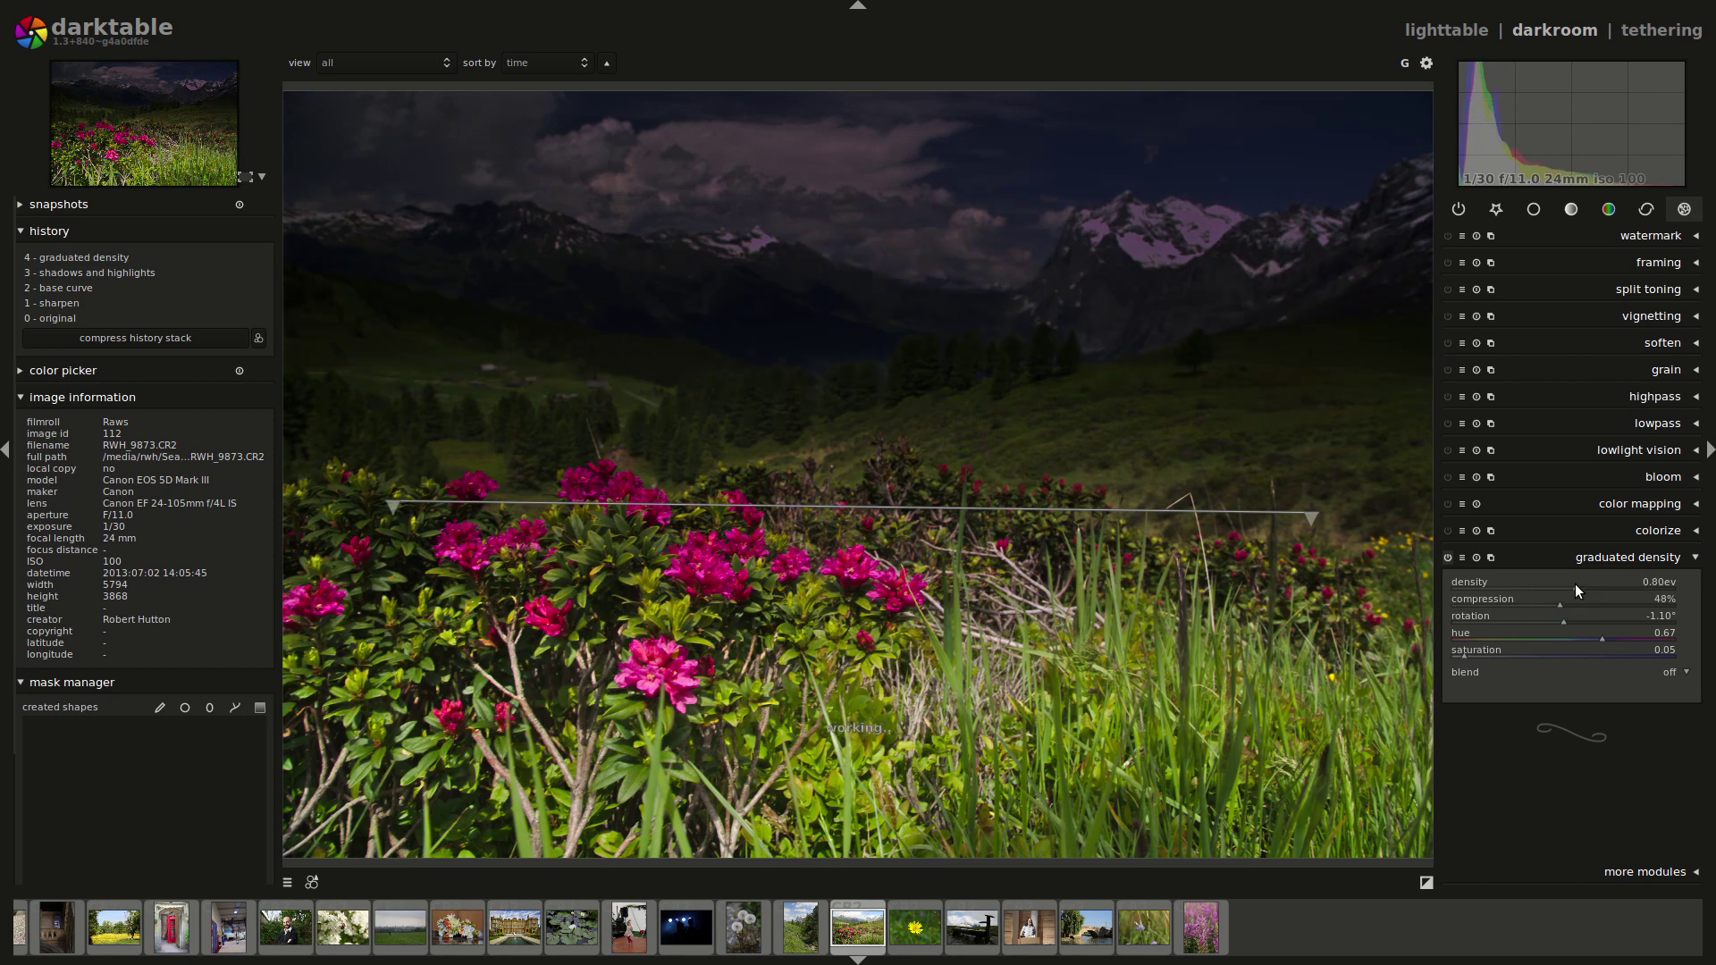
pyautogui.click(1575, 584)
pyautogui.moveTo(1573, 585); pyautogui.dragTo(1578, 585)
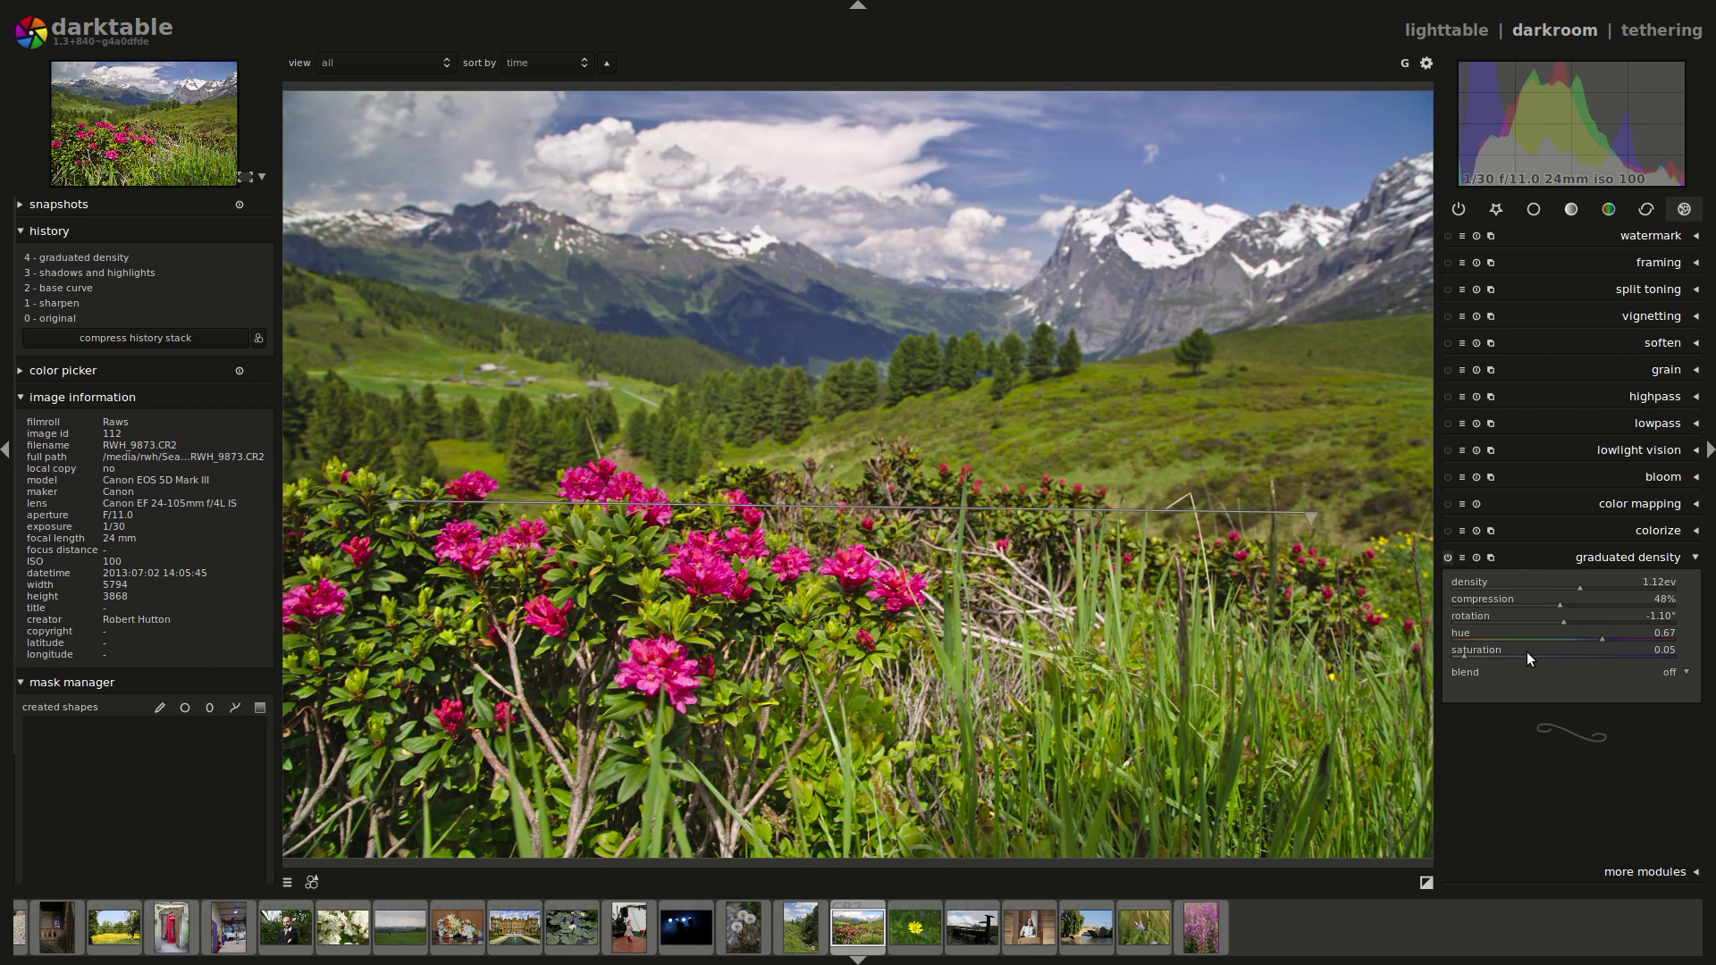
# Give the gradient a warm tint with hue 0.04 and saturation 0.44, and raise its line to the valley.
pyautogui.click(1473, 656)
pyautogui.moveTo(1650, 642)
pyautogui.mouseDown()
pyautogui.moveTo(1684, 643)
pyautogui.moveTo(1460, 640)
pyautogui.moveTo(1580, 655)
pyautogui.moveTo(1553, 655)
pyautogui.mouseUp()
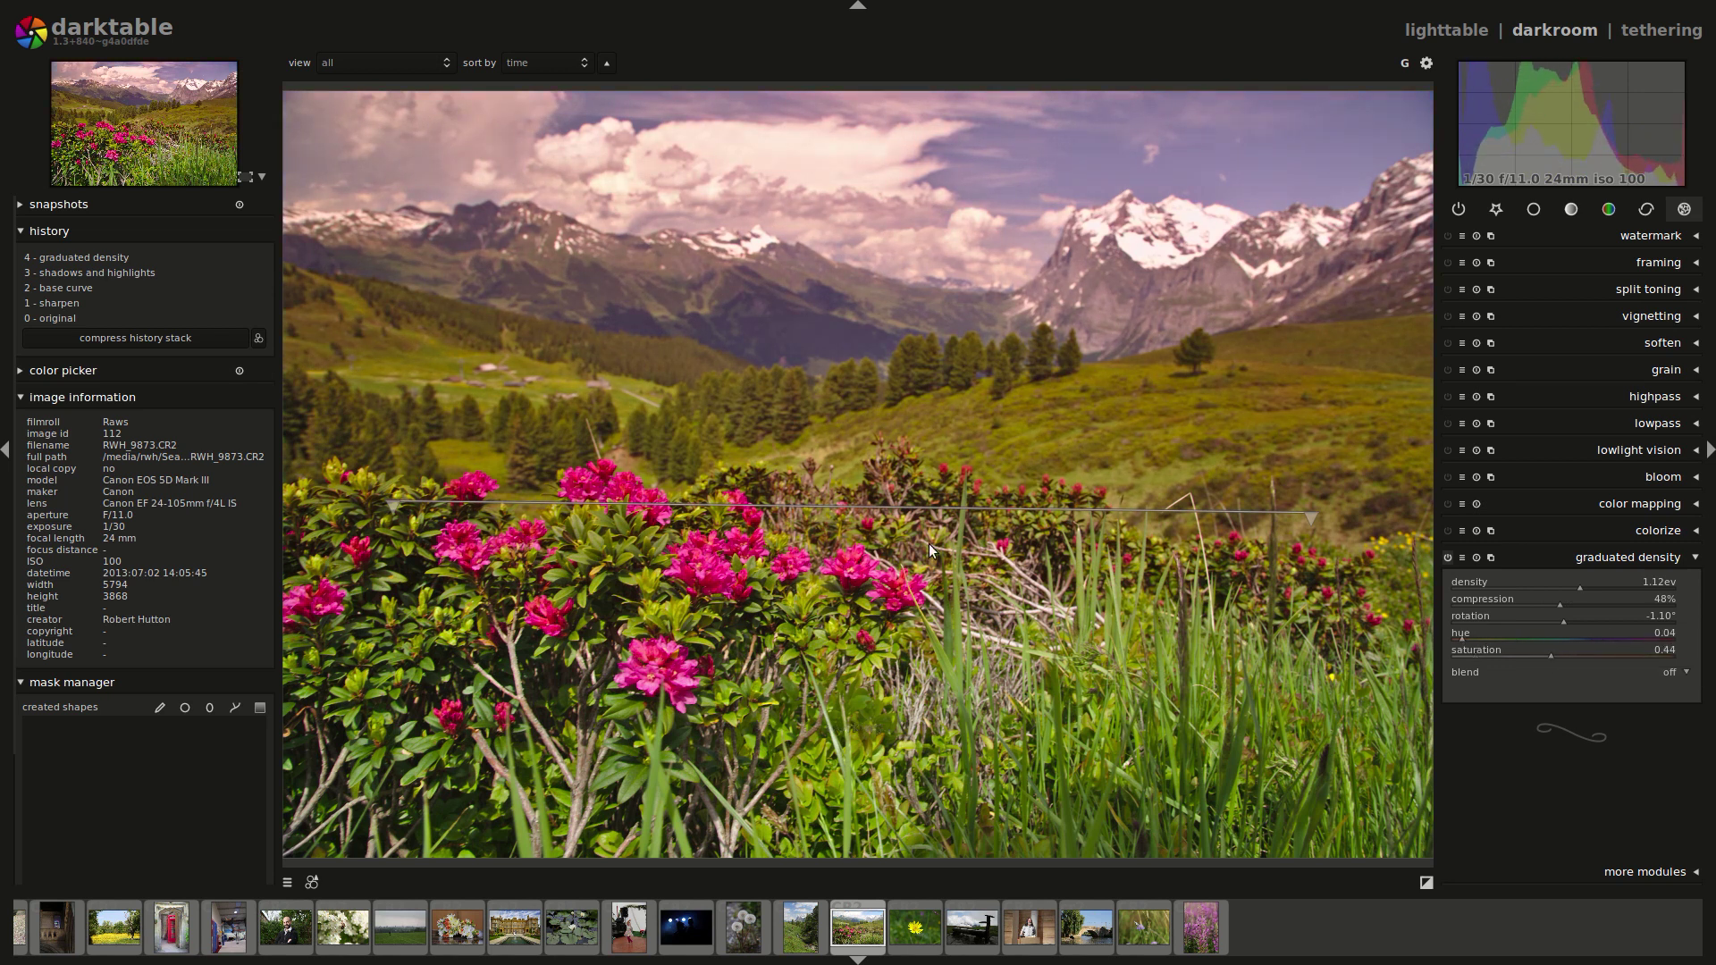
pyautogui.moveTo(894, 512); pyautogui.dragTo(842, 357)
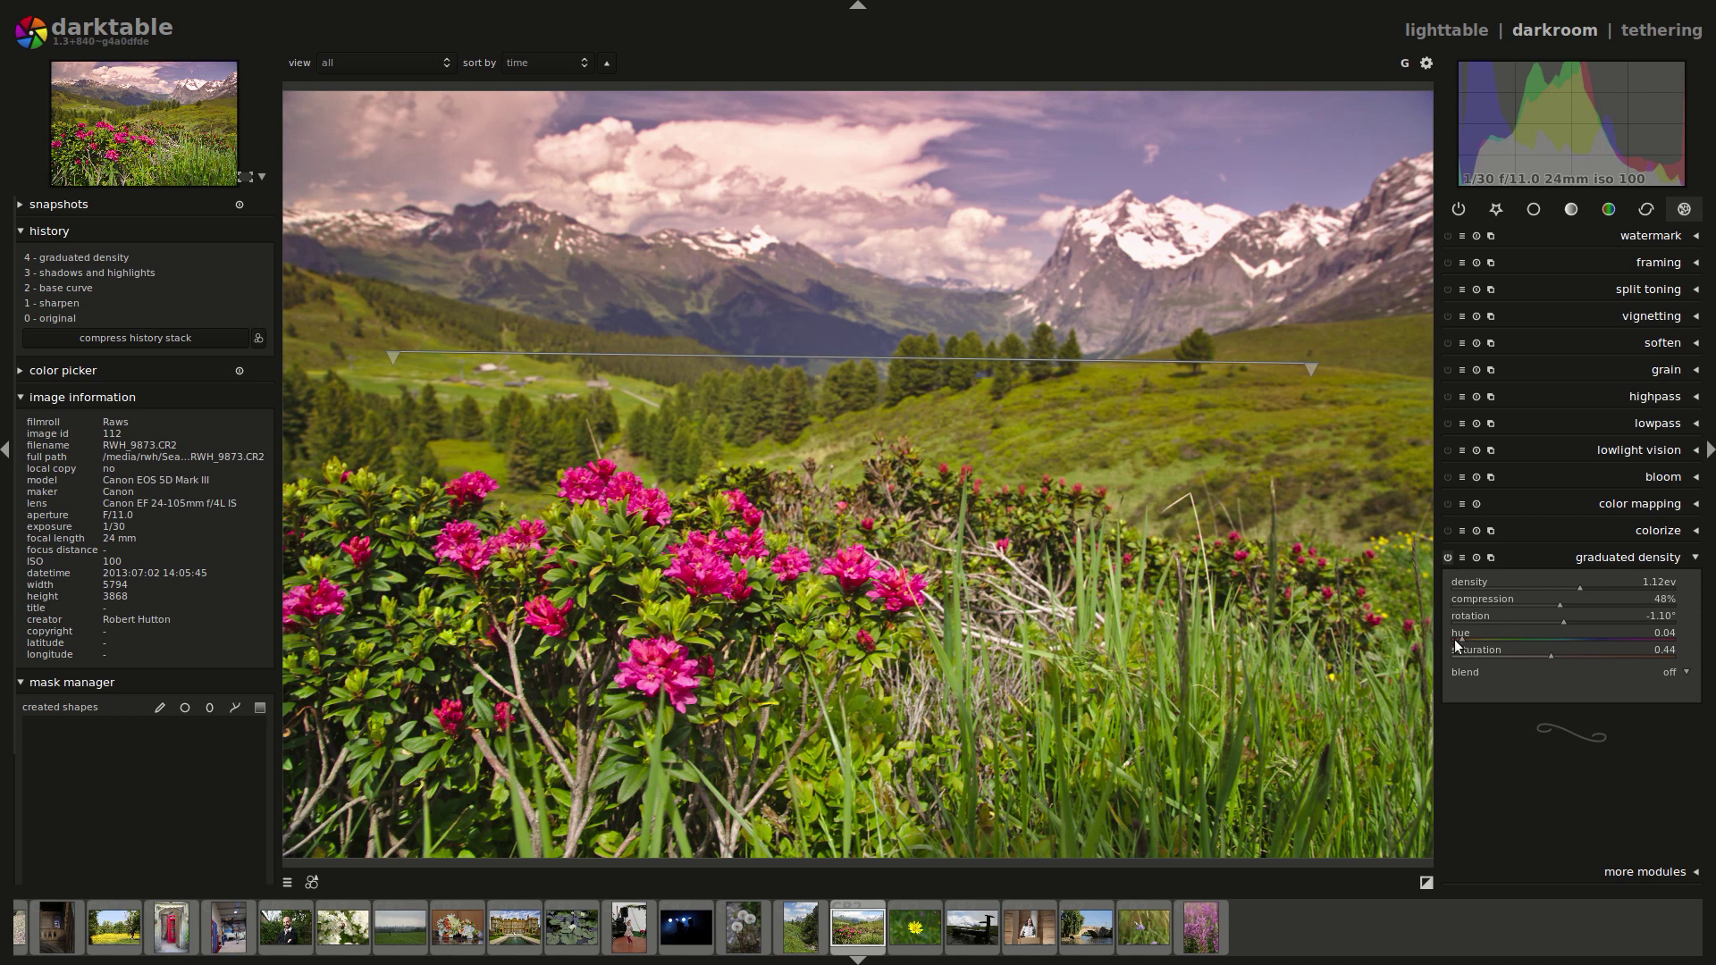
# Reset the graduated density module, place its line across the lower mountains and set the compression to 41%.
pyautogui.click(1474, 557)
pyautogui.moveTo(770, 468); pyautogui.dragTo(833, 283)
pyautogui.click(1510, 606)
pyautogui.click(1542, 602)
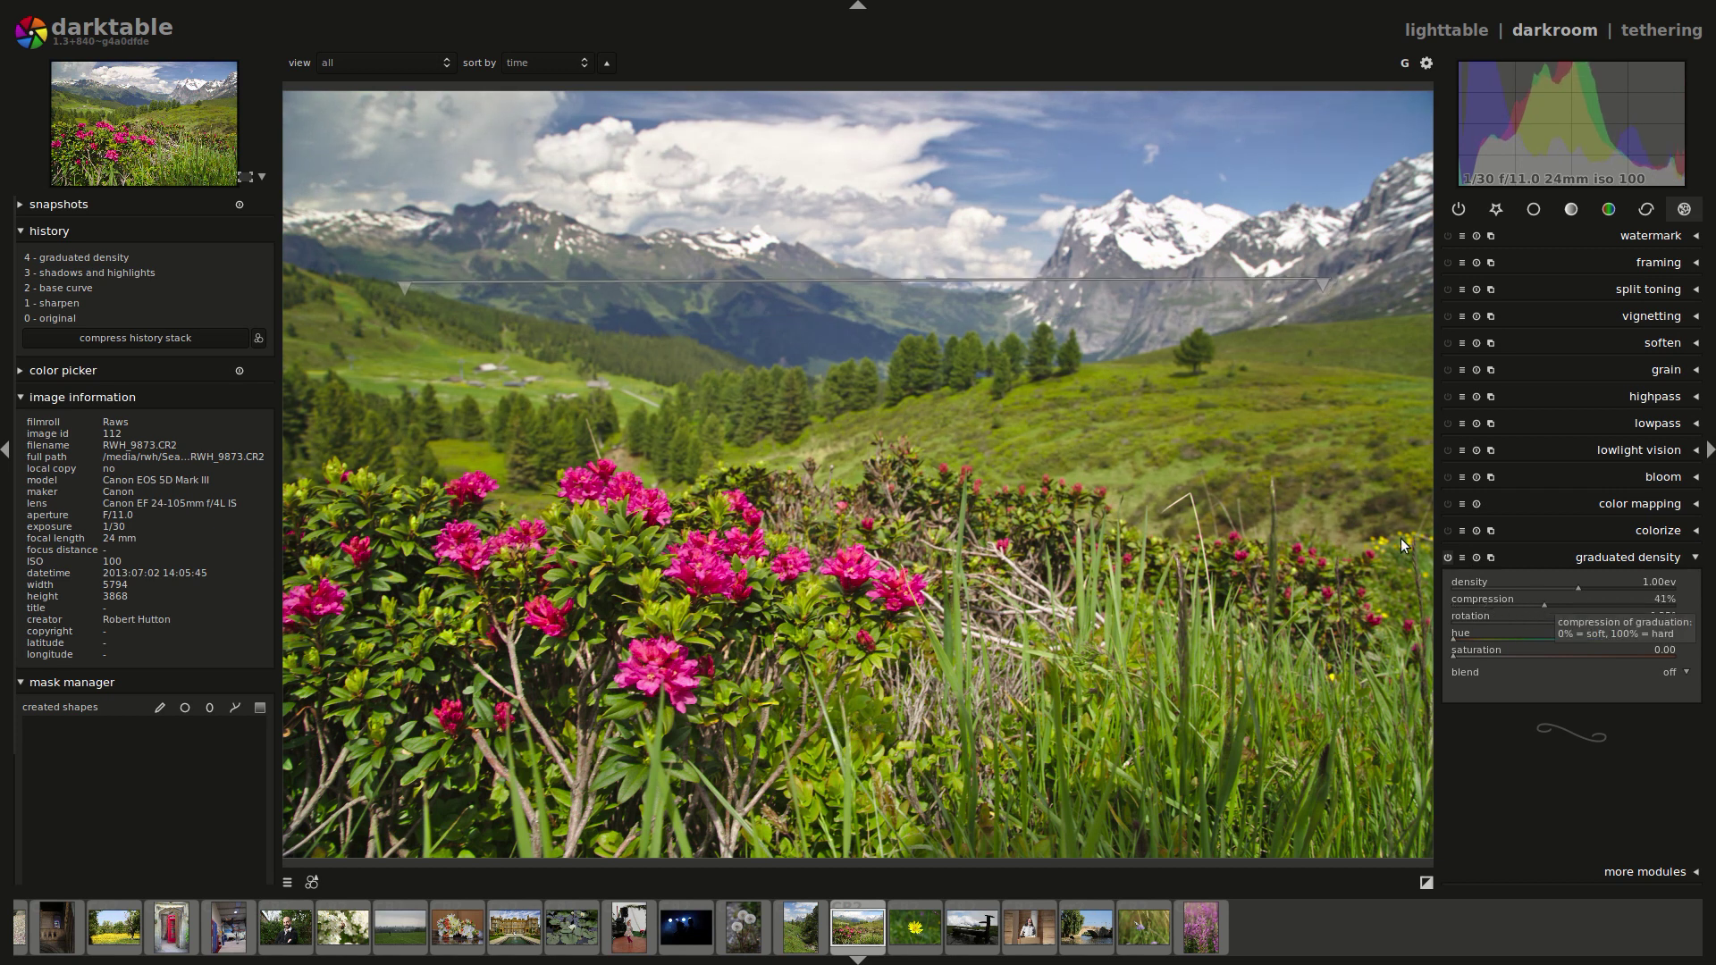
# Tilt the gradient line by its ends to a rotation of -5.63° so it slopes down along the mountains.
pyautogui.scroll(2, 1590, 587)
pyautogui.scroll(-2, 1590, 587)
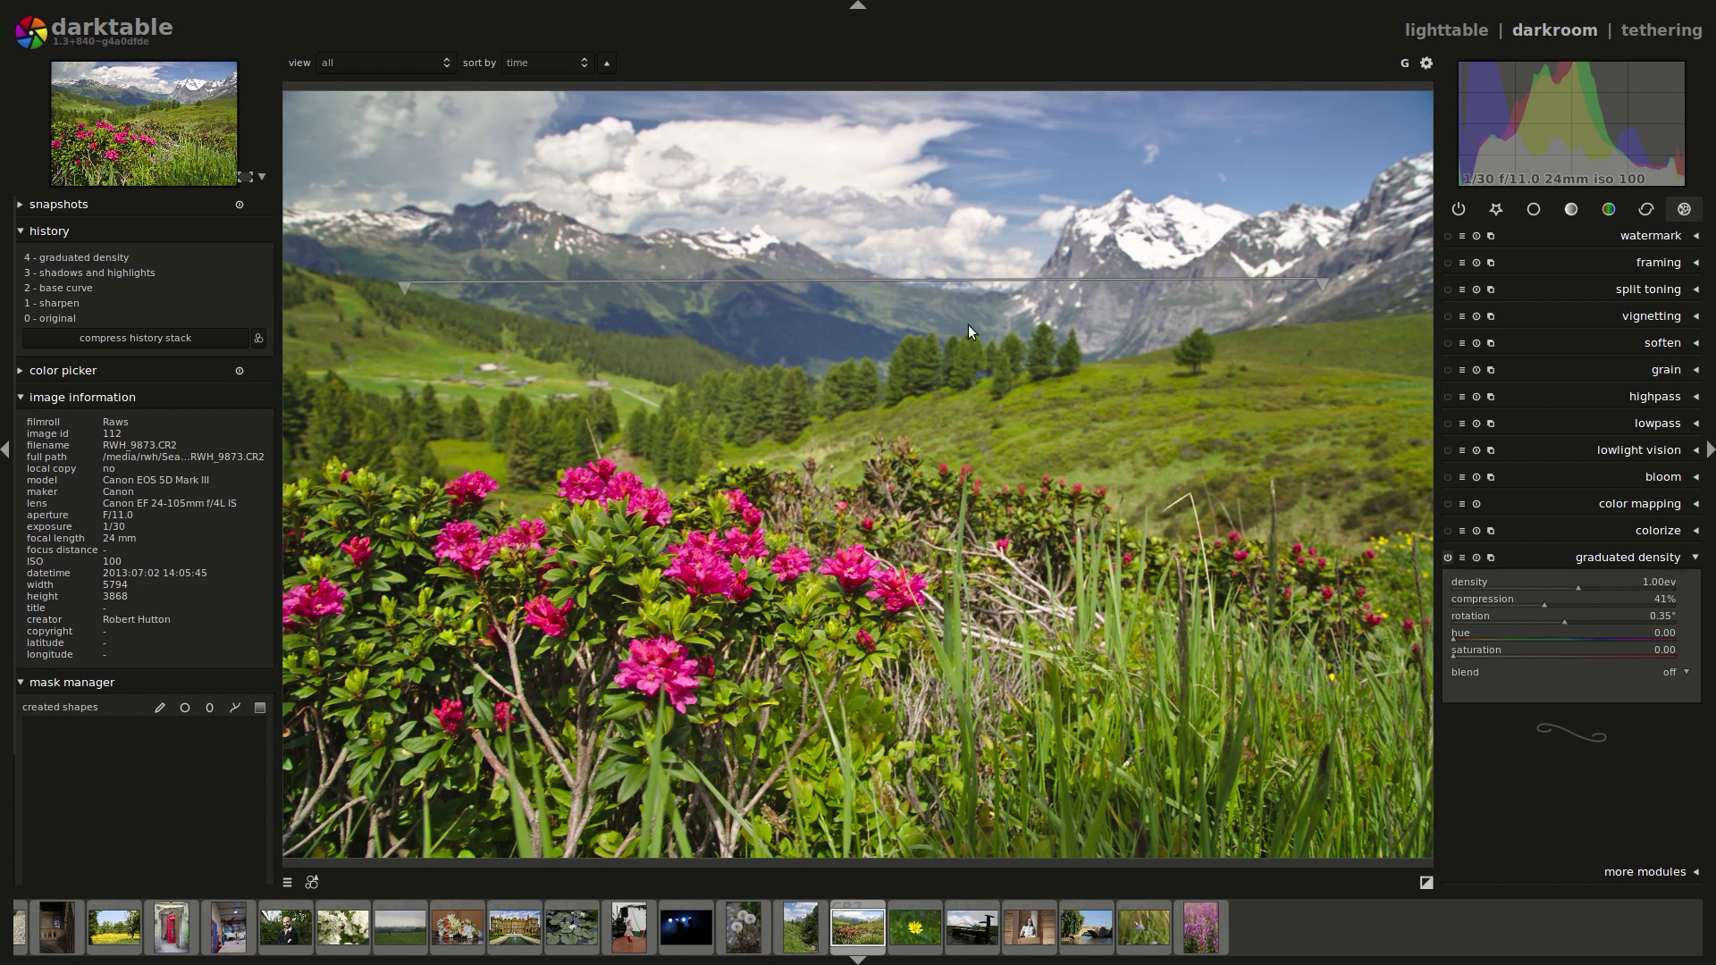
pyautogui.moveTo(404, 285); pyautogui.dragTo(407, 253)
pyautogui.moveTo(1326, 283); pyautogui.dragTo(1321, 299)
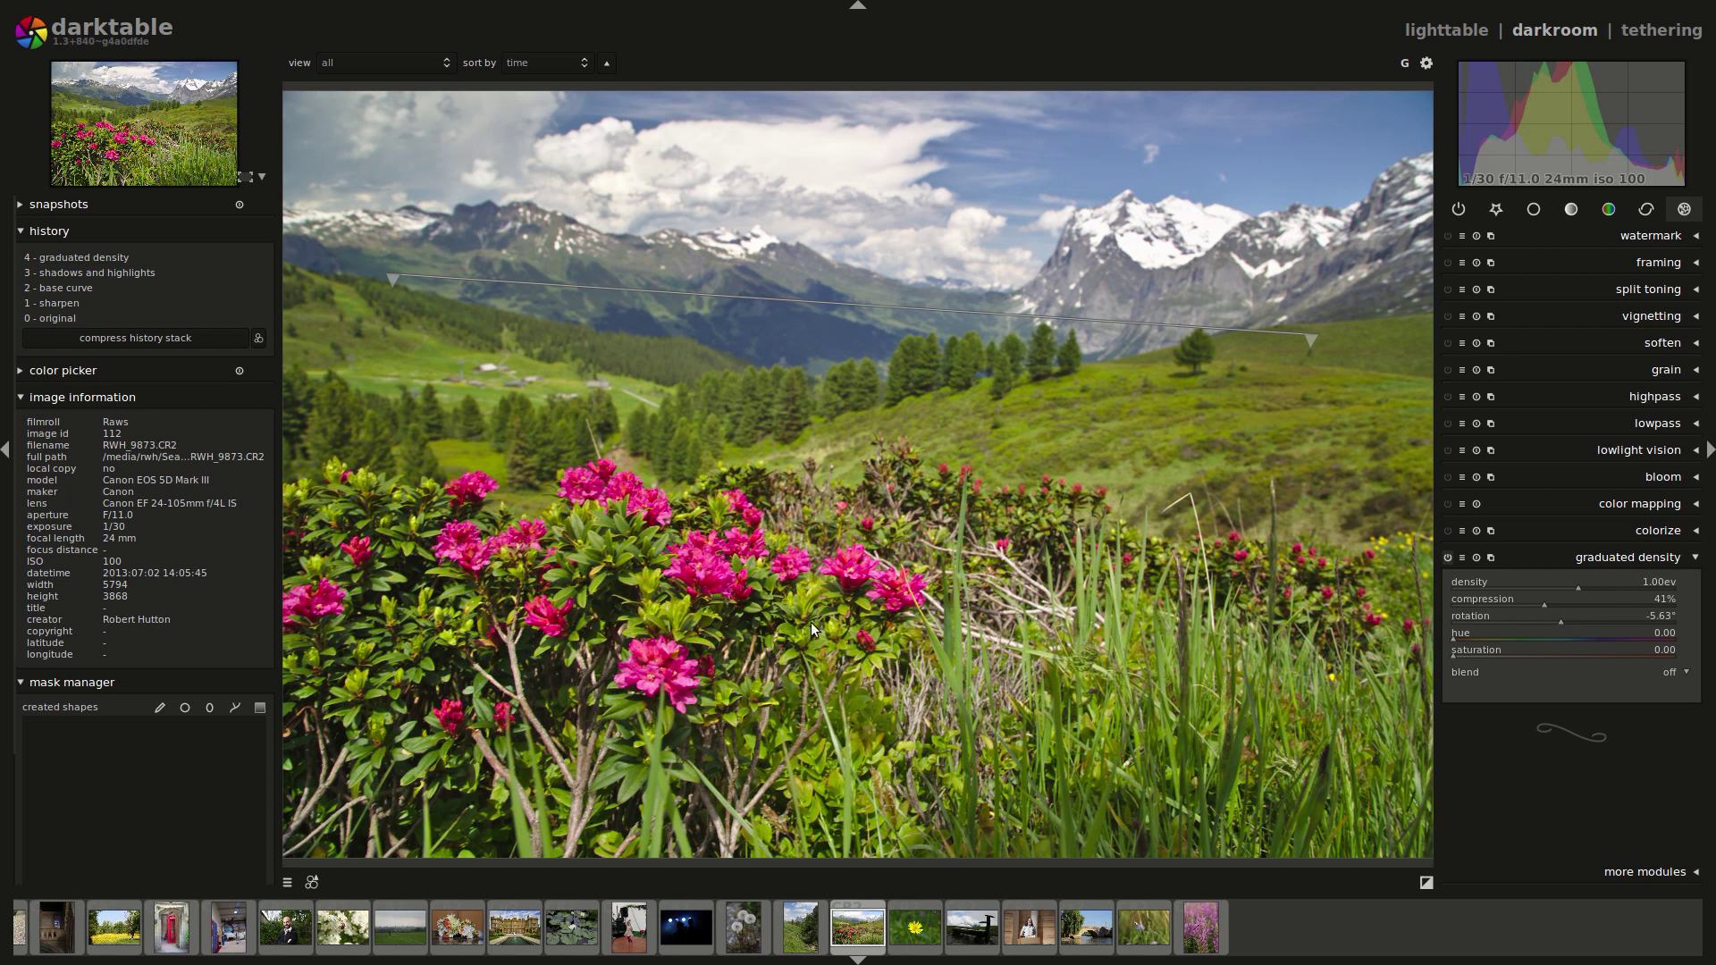
# Open the crop and rotate module and set a crop that trims the photo's left and bottom edges.
pyautogui.click(1533, 209)
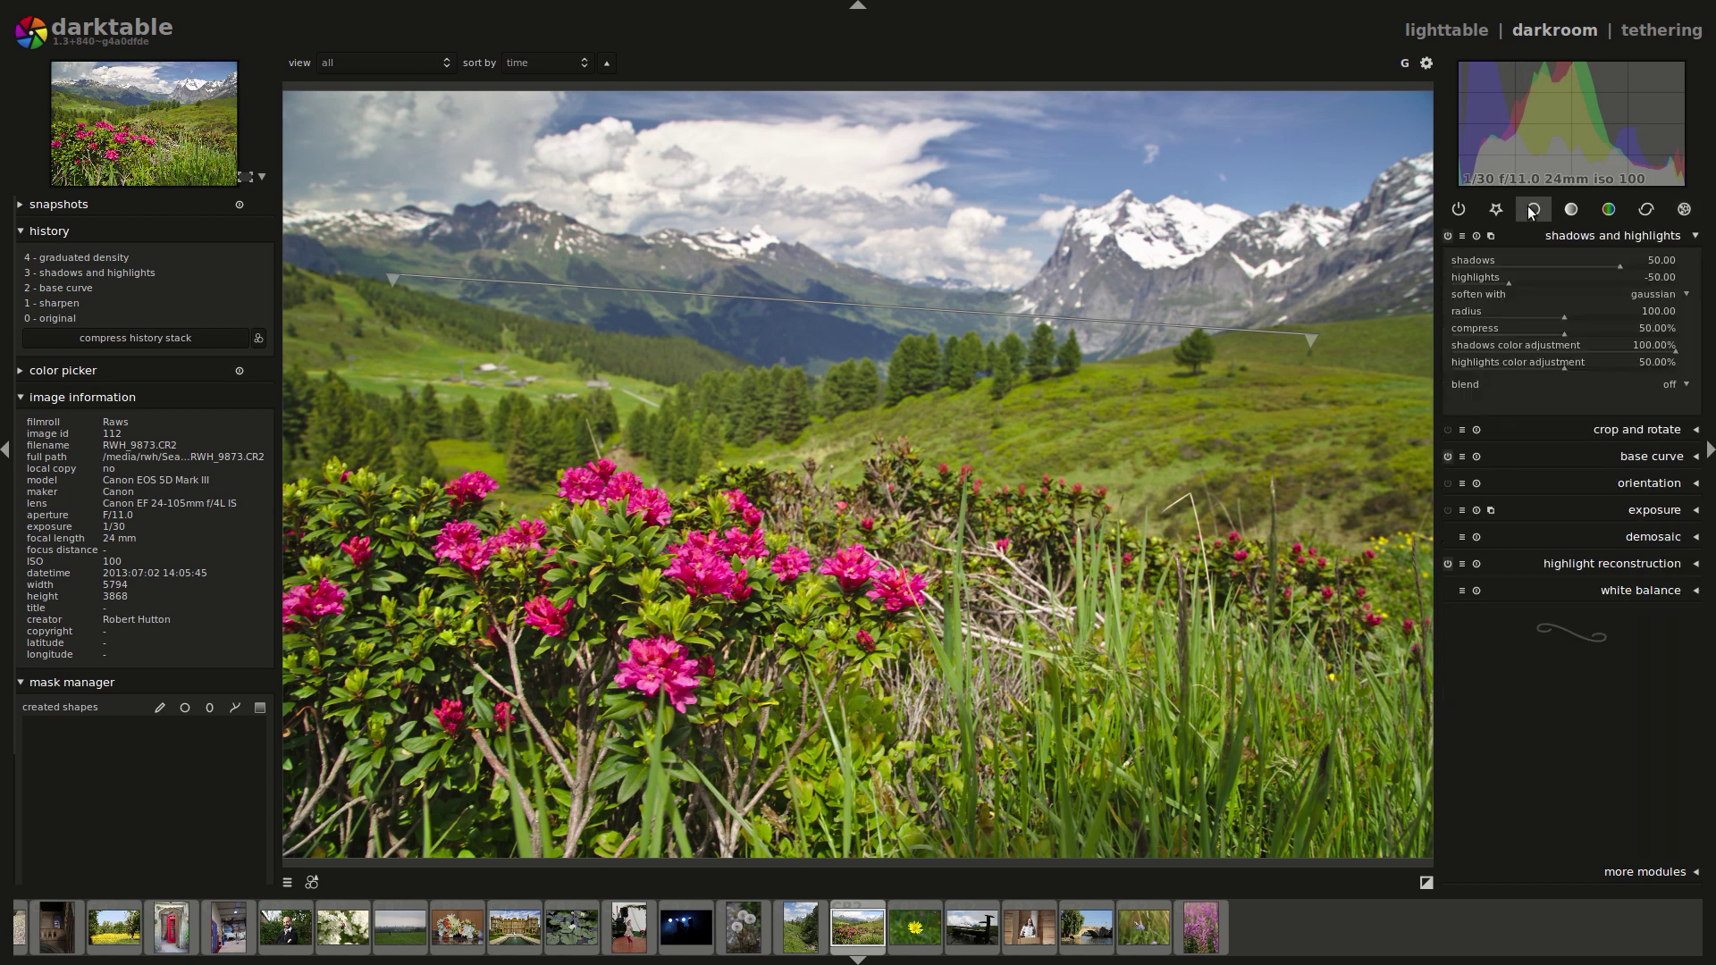
pyautogui.click(1649, 235)
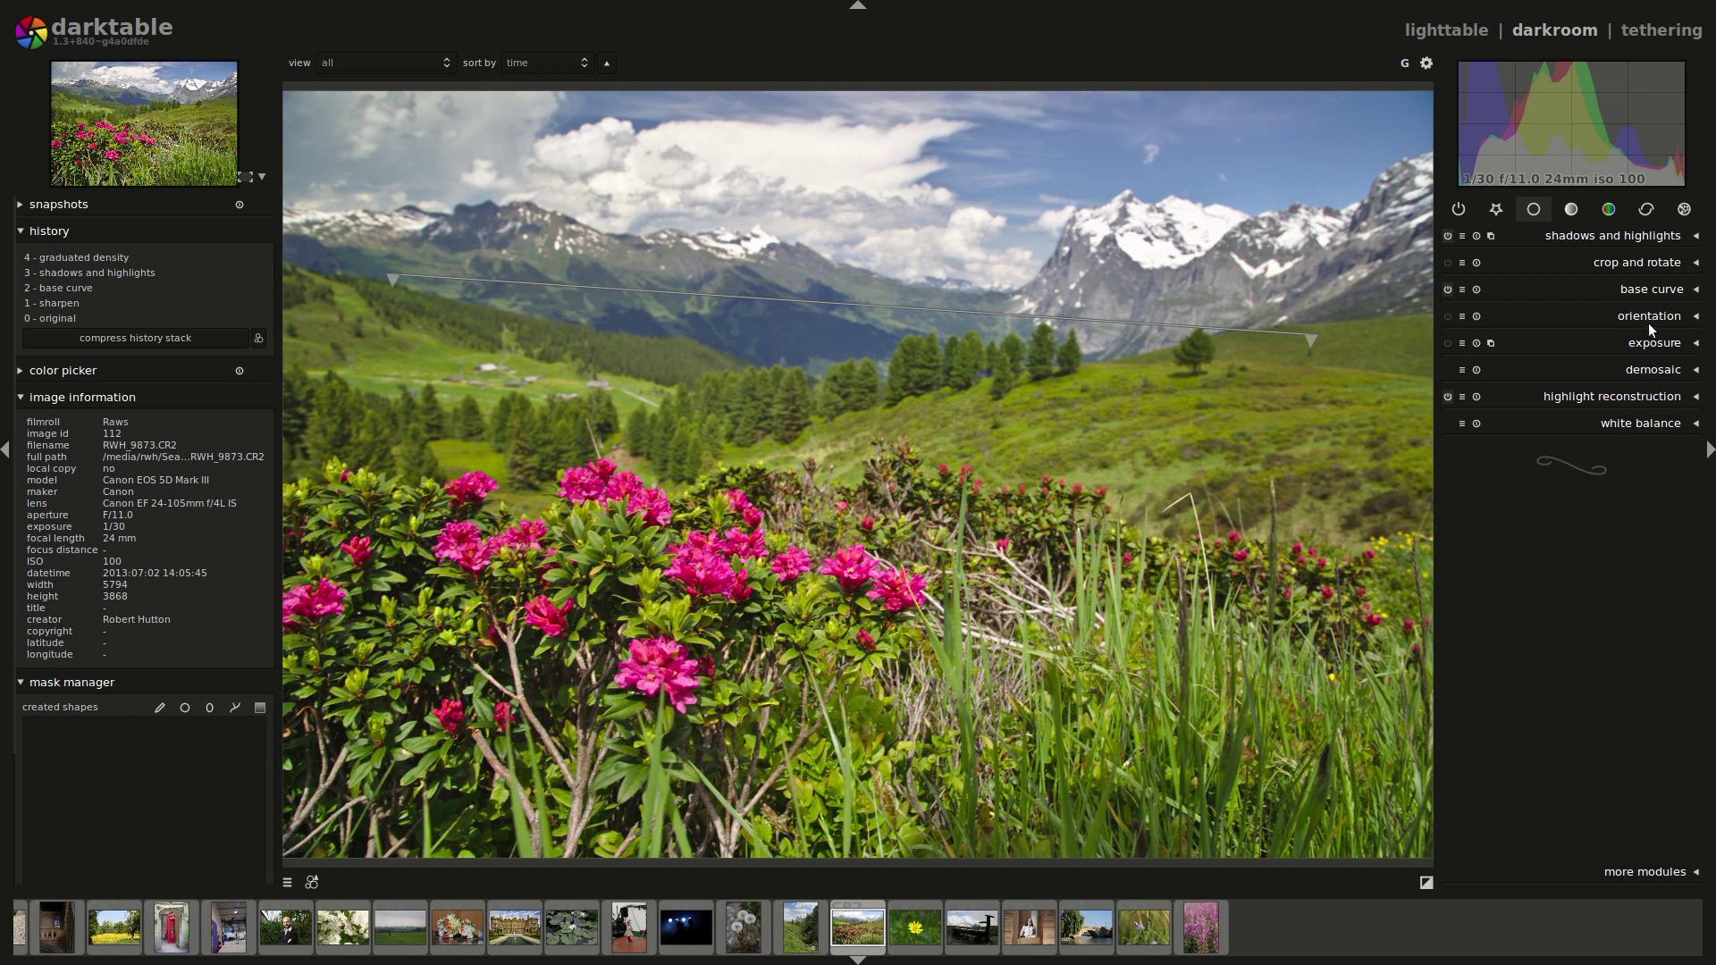
pyautogui.click(1633, 263)
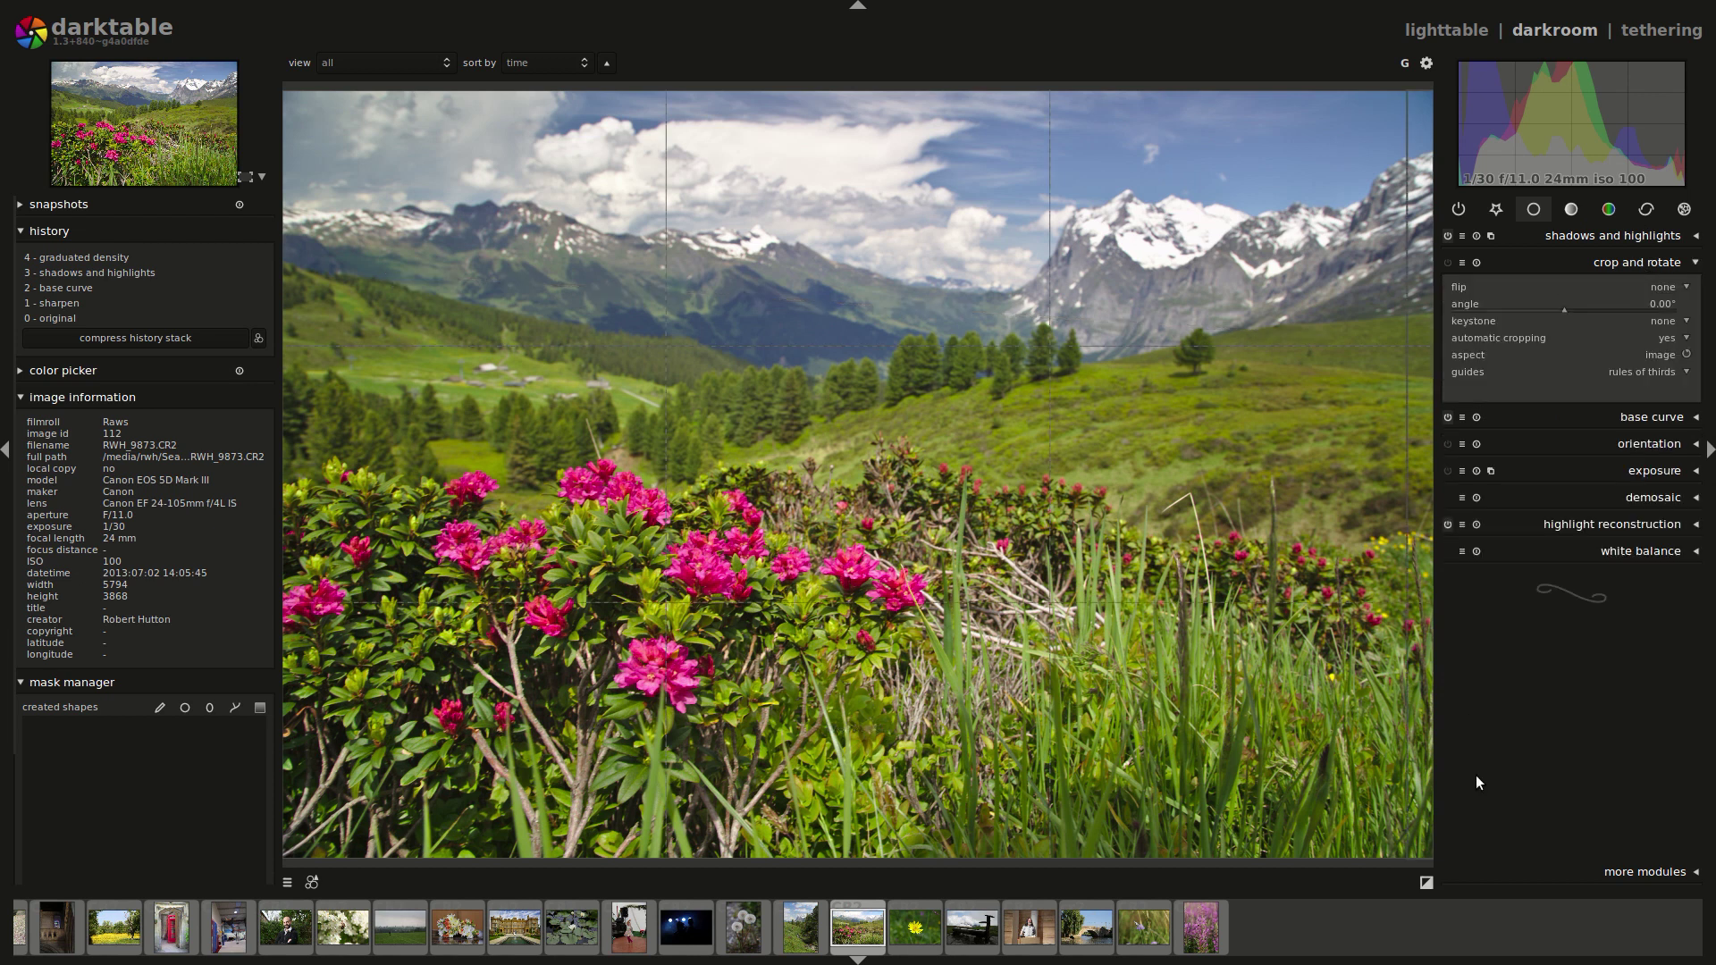
pyautogui.moveTo(1000, 829); pyautogui.dragTo(933, 748)
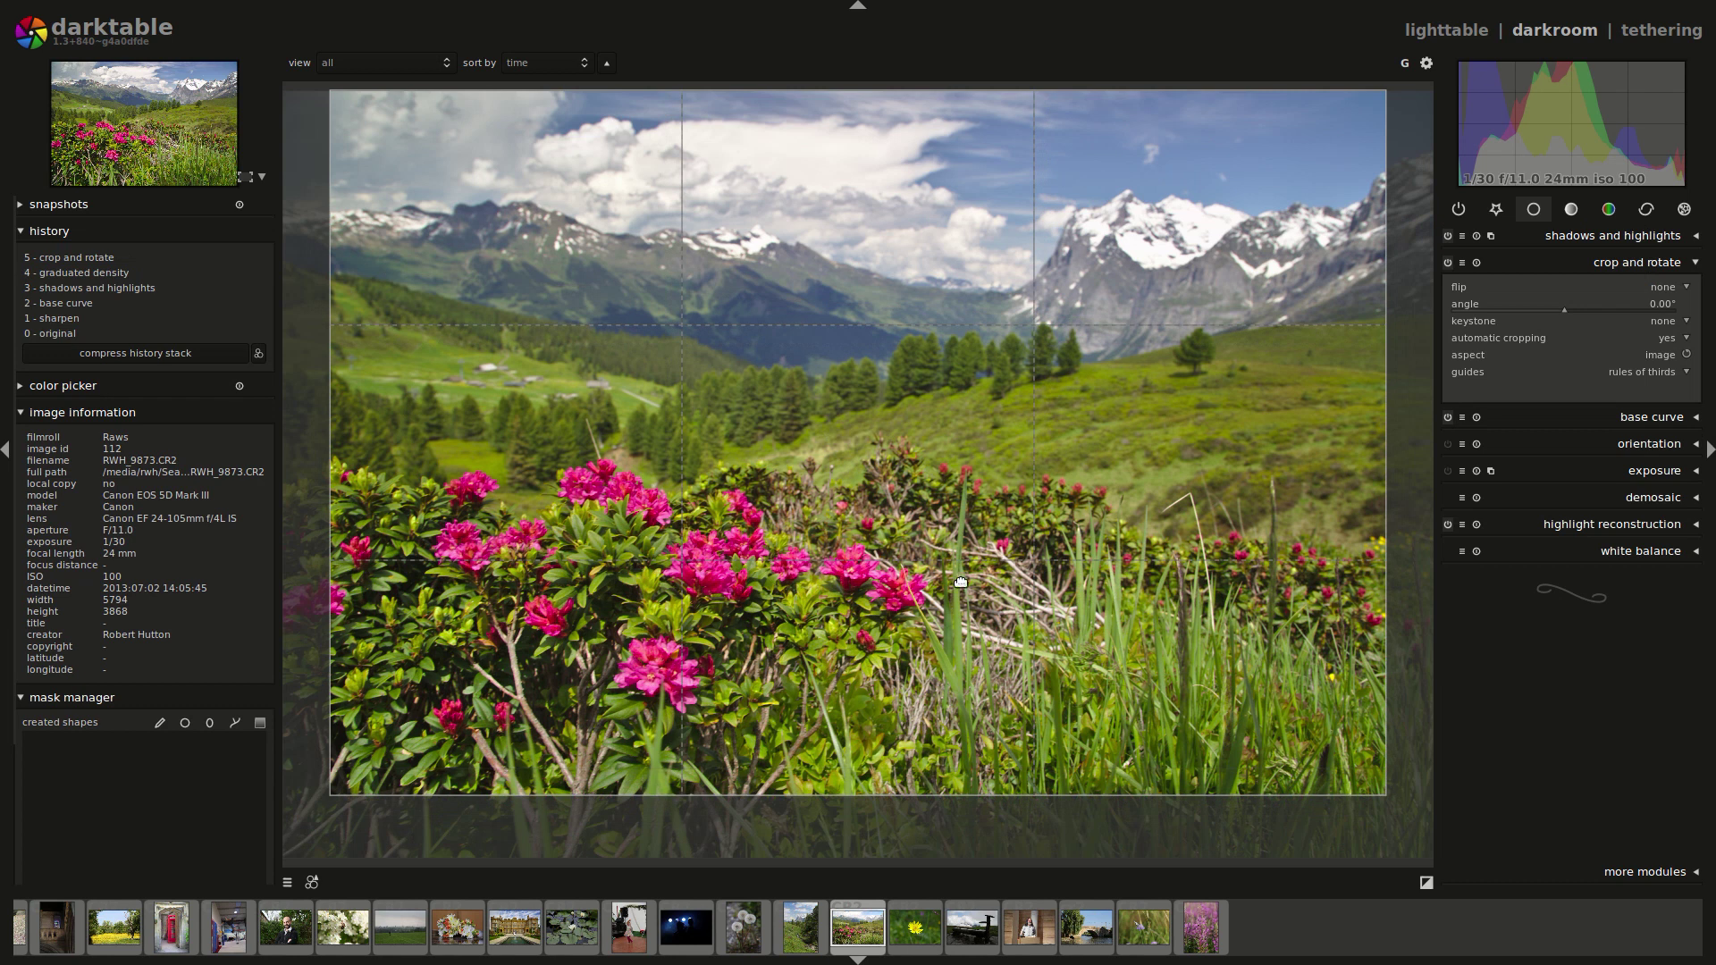
pyautogui.moveTo(960, 583); pyautogui.dragTo(1014, 572)
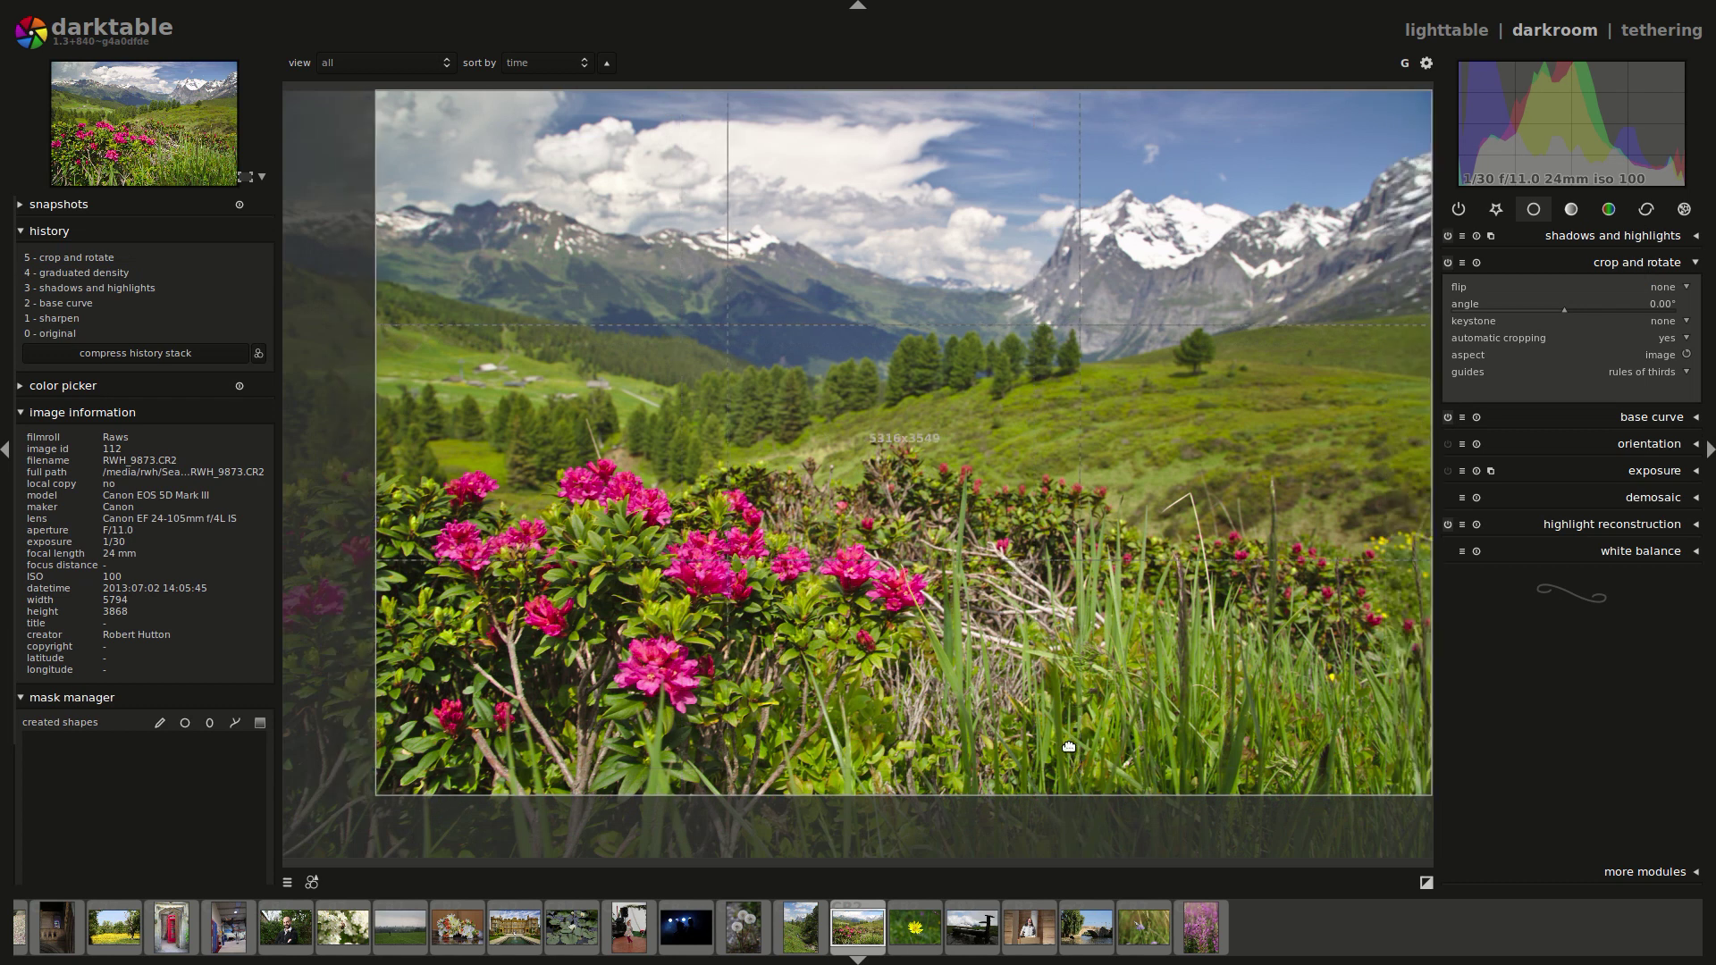
pyautogui.moveTo(1001, 777); pyautogui.dragTo(893, 767)
pyautogui.moveTo(963, 638); pyautogui.dragTo(967, 638)
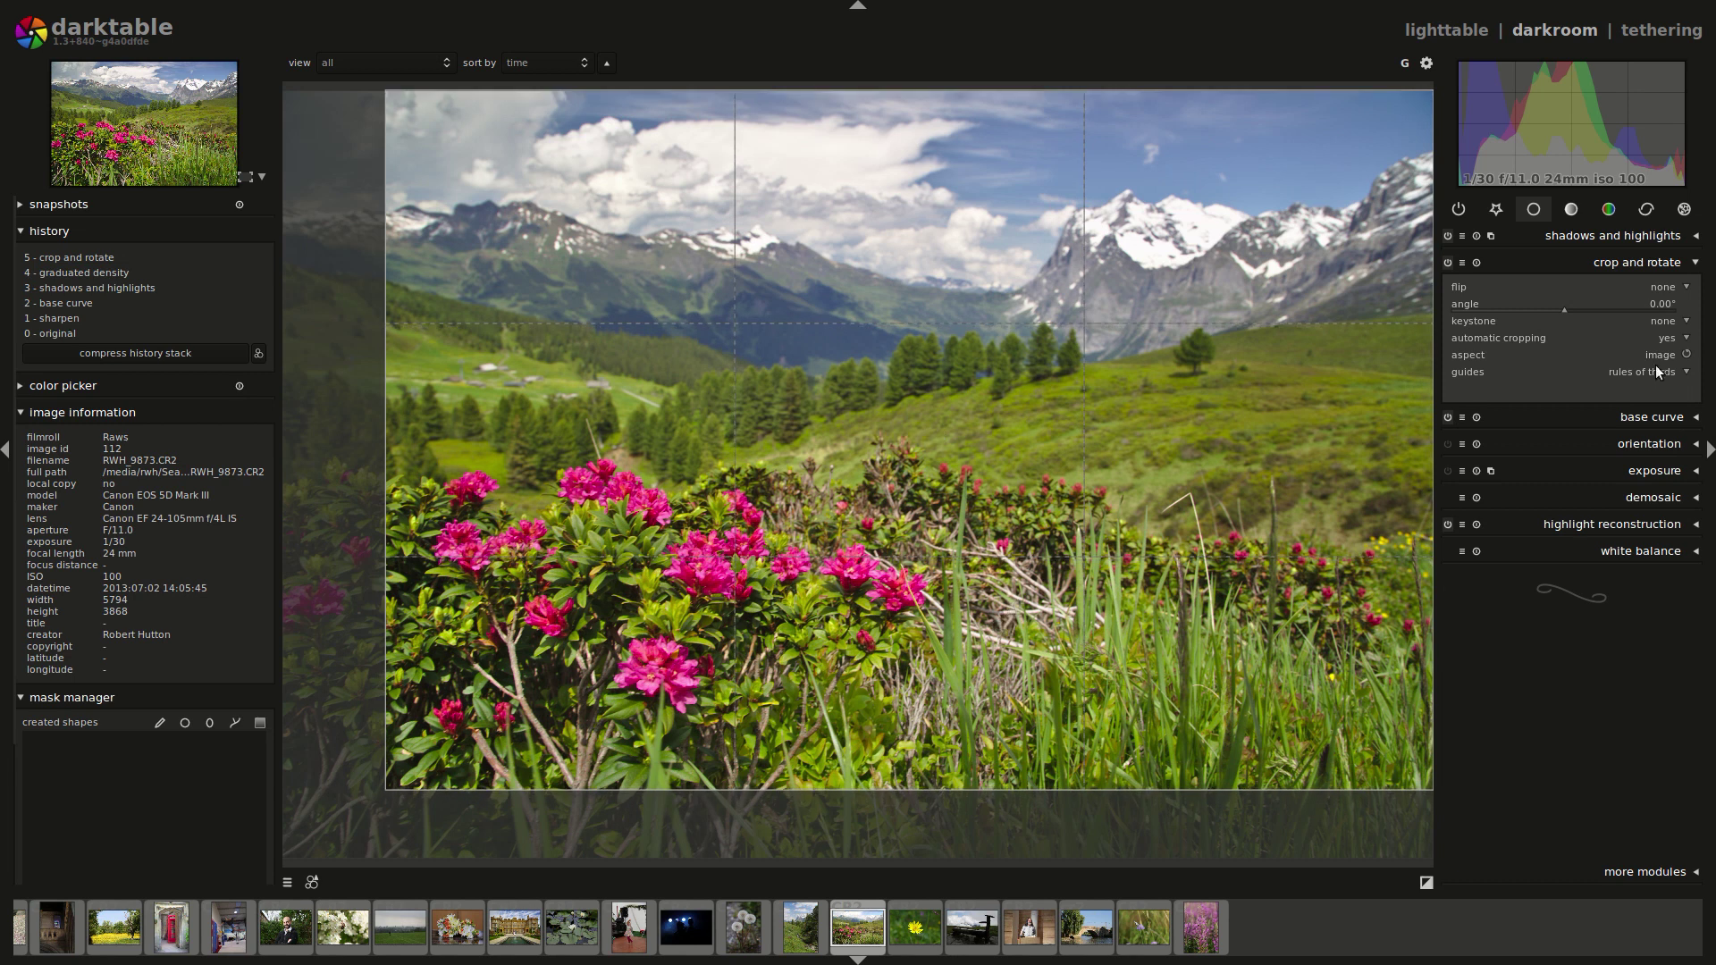
# Refine the crop by shrinking it, shifting it left and raising its bottom edge to about 4987 x 3329 pixels.
pyautogui.click(1660, 260)
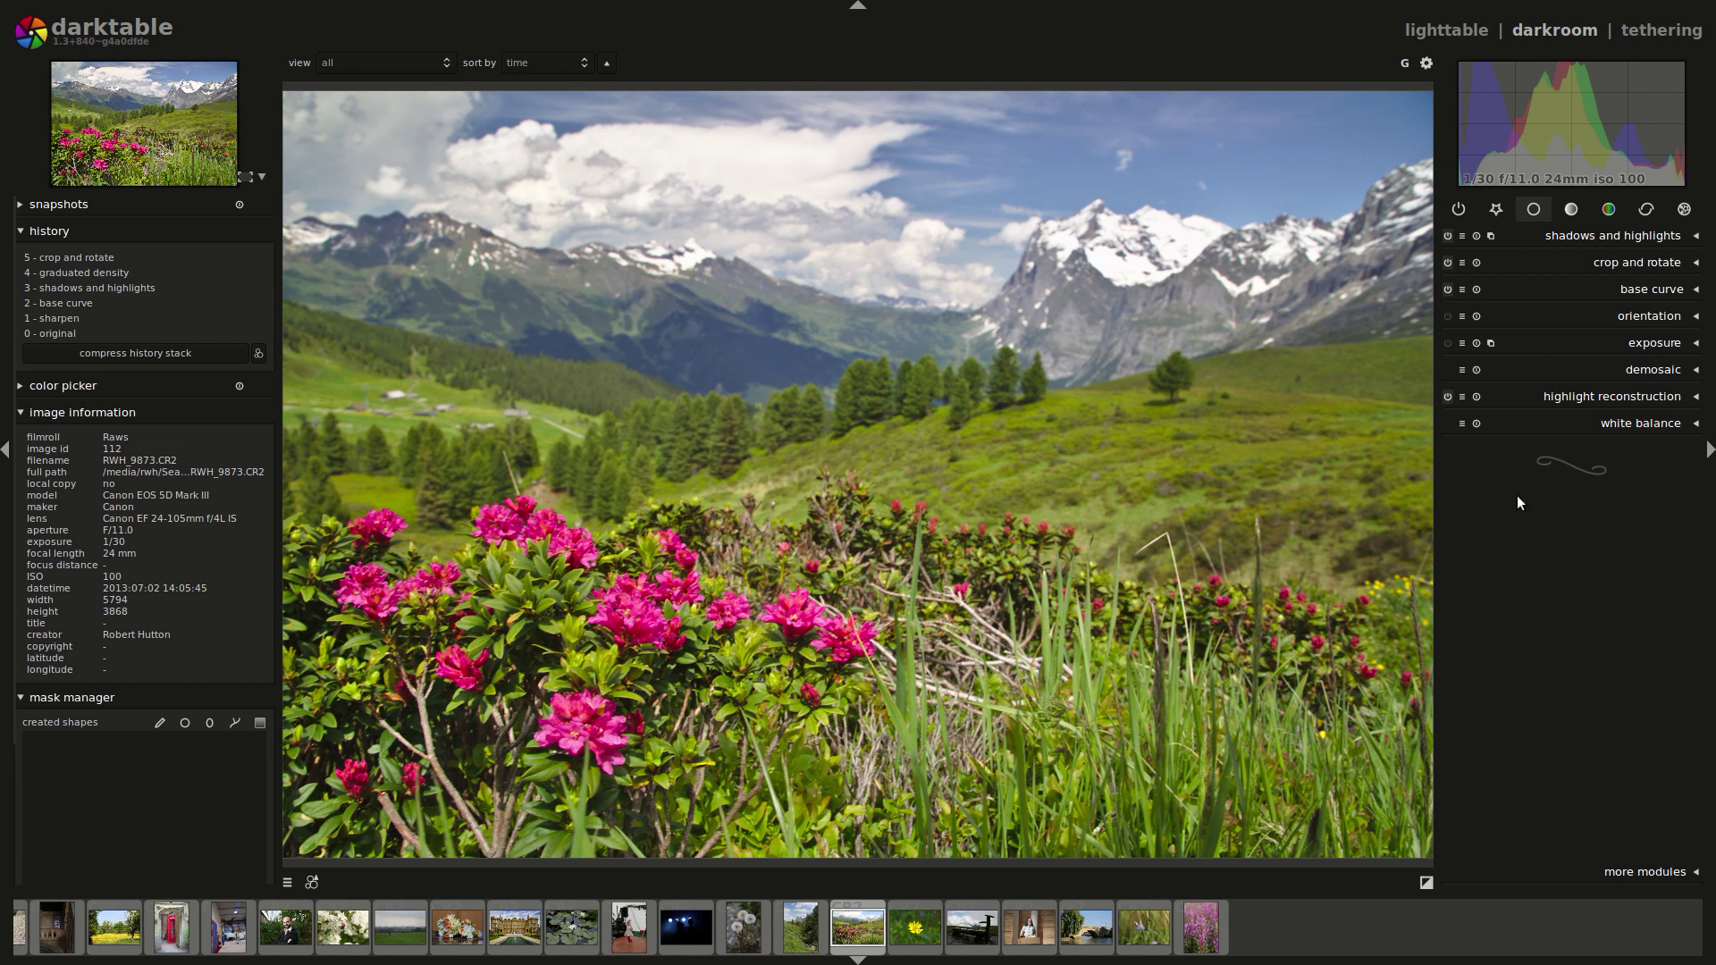
pyautogui.click(1619, 262)
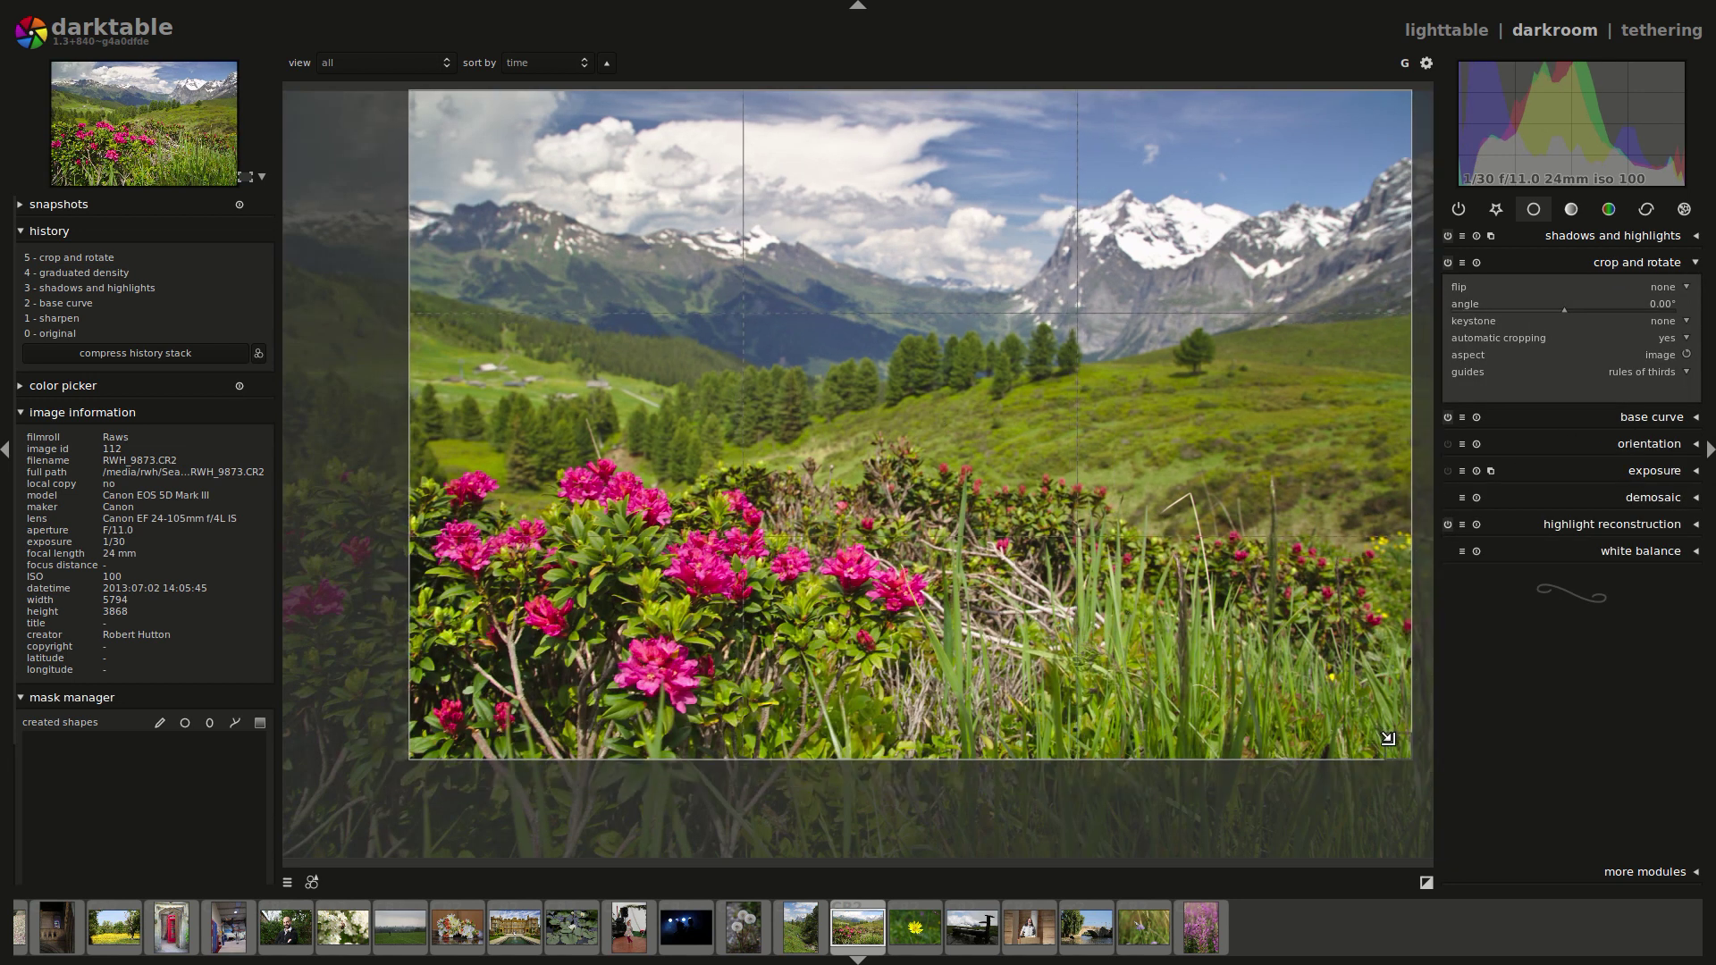
pyautogui.moveTo(1226, 652); pyautogui.dragTo(1208, 652)
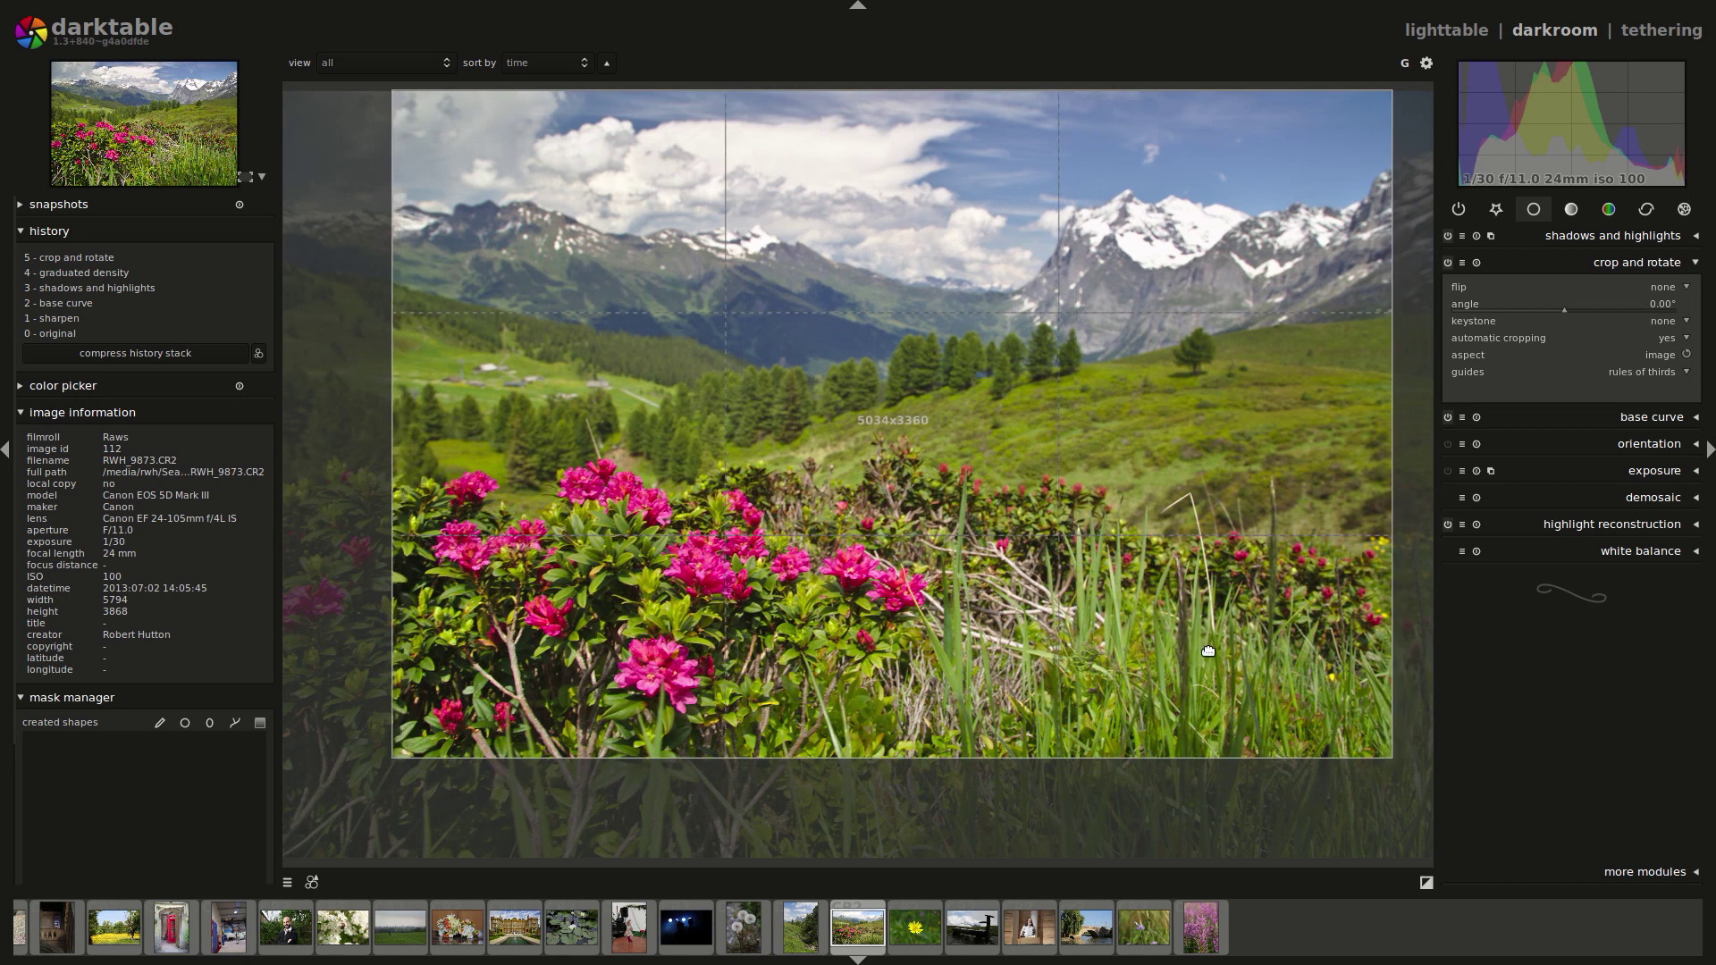
pyautogui.moveTo(972, 759); pyautogui.dragTo(974, 733)
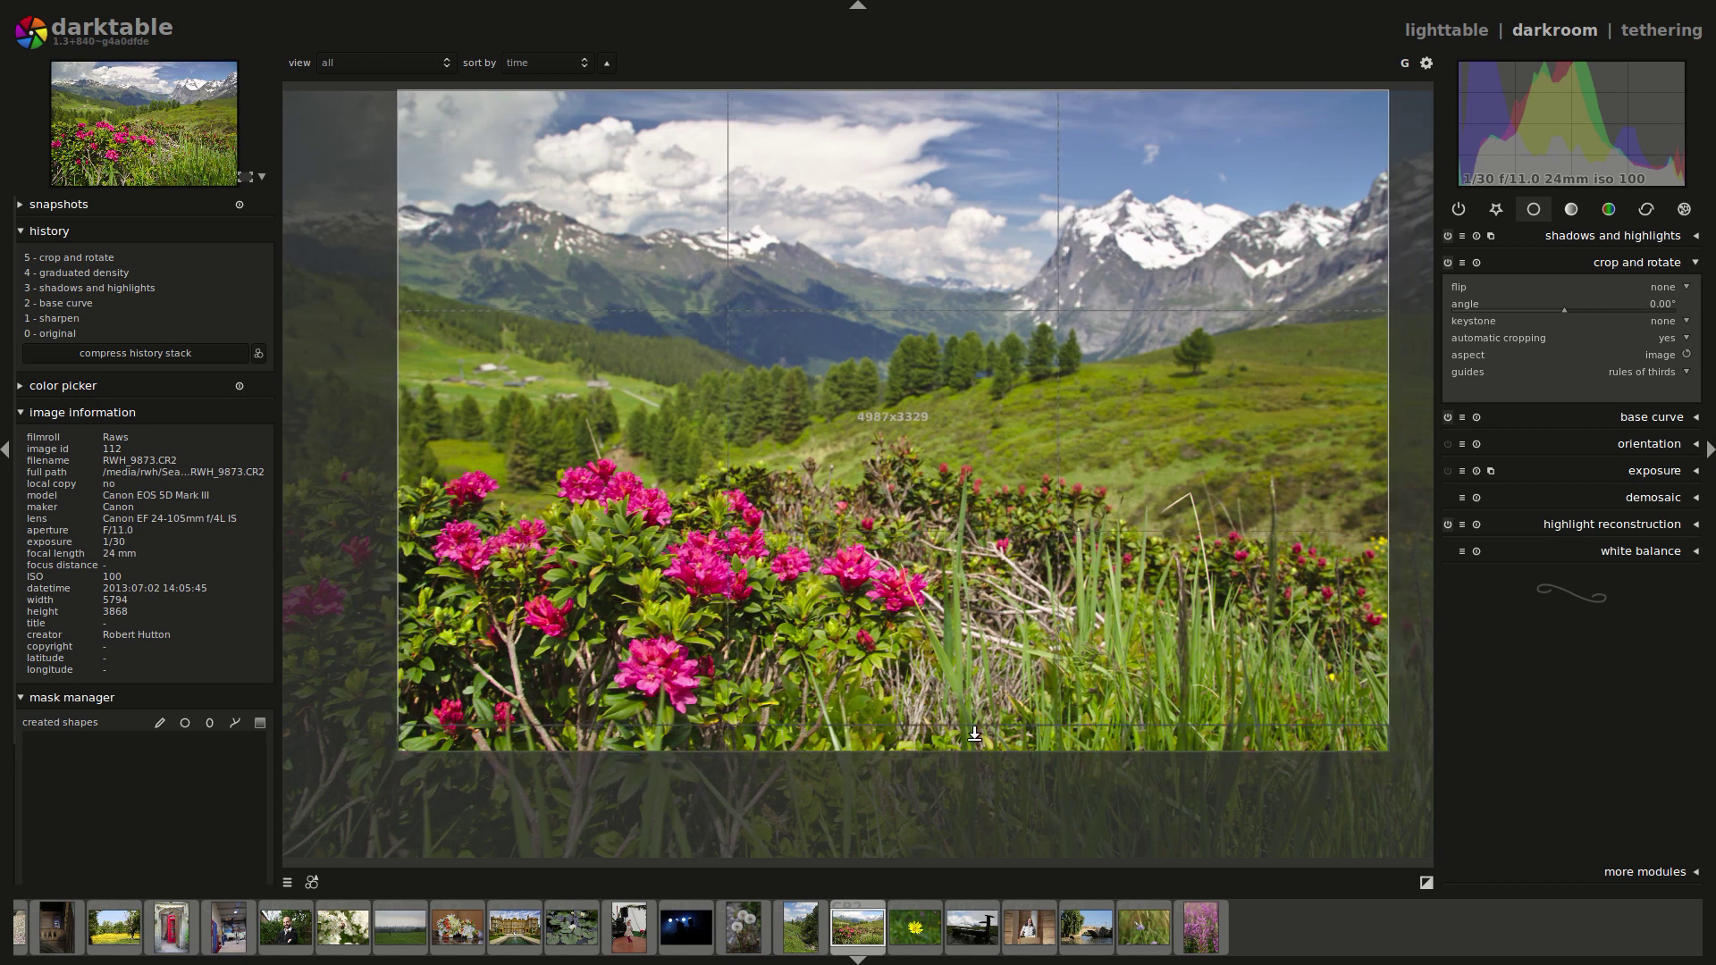
pyautogui.click(1622, 264)
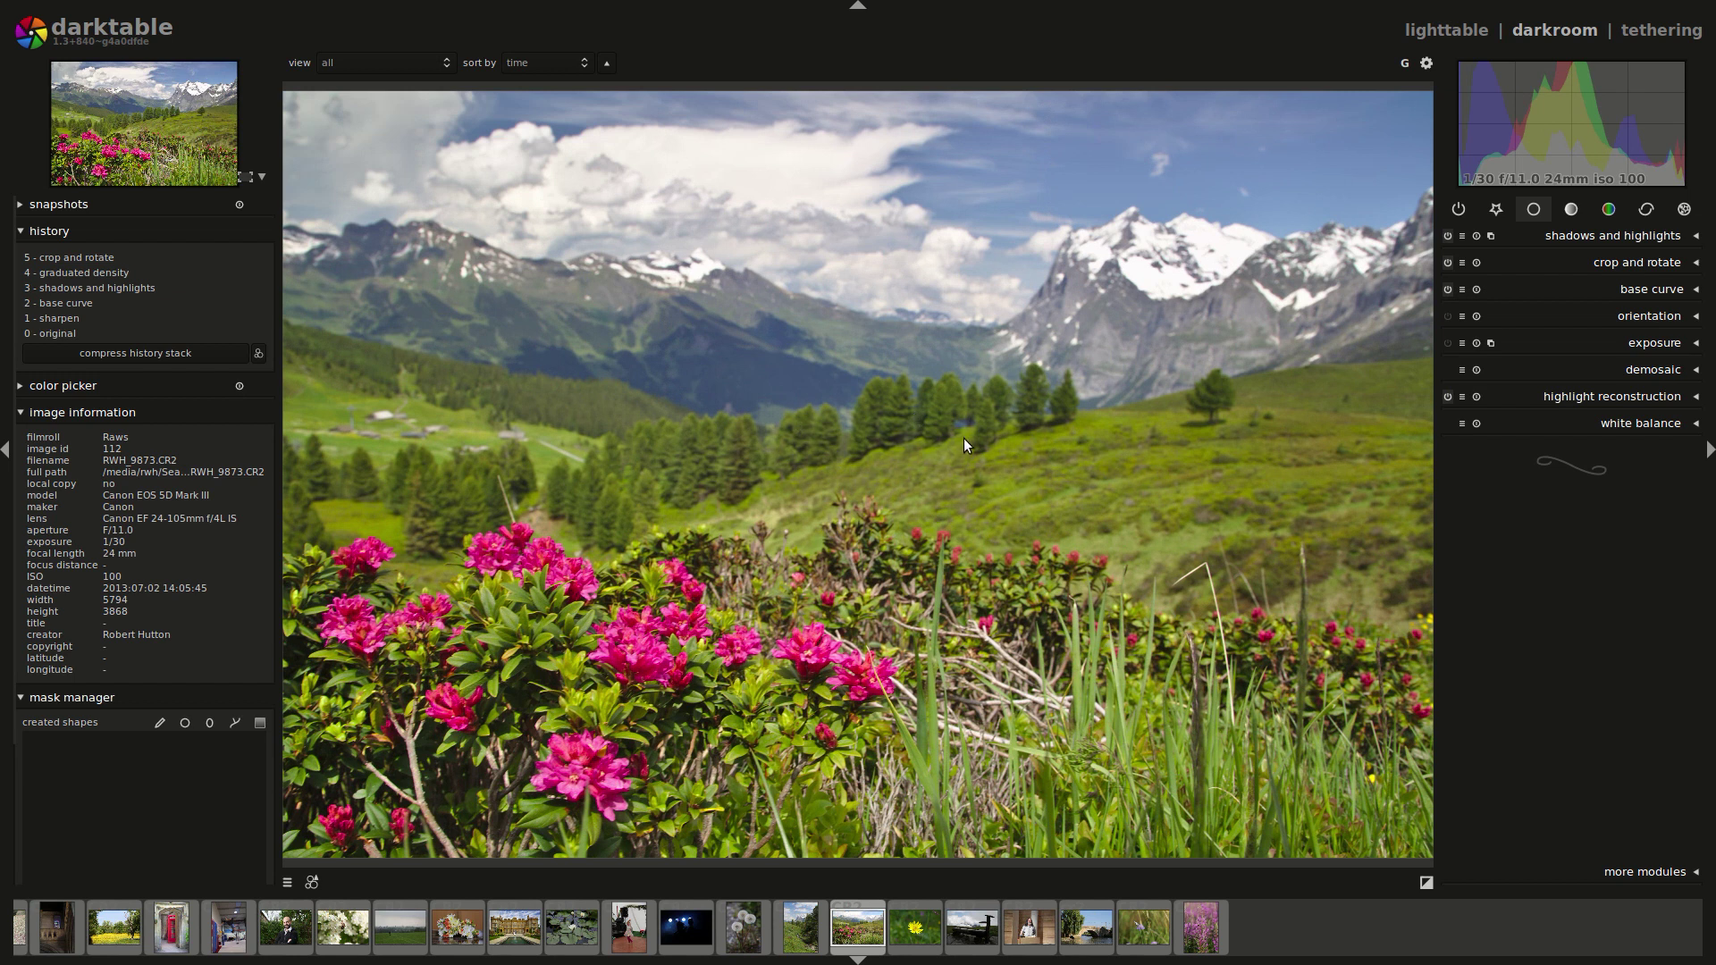
# Enable the velvia colour module with a strength of 32% and a mid-tones bias of 0.00.
pyautogui.click(1598, 217)
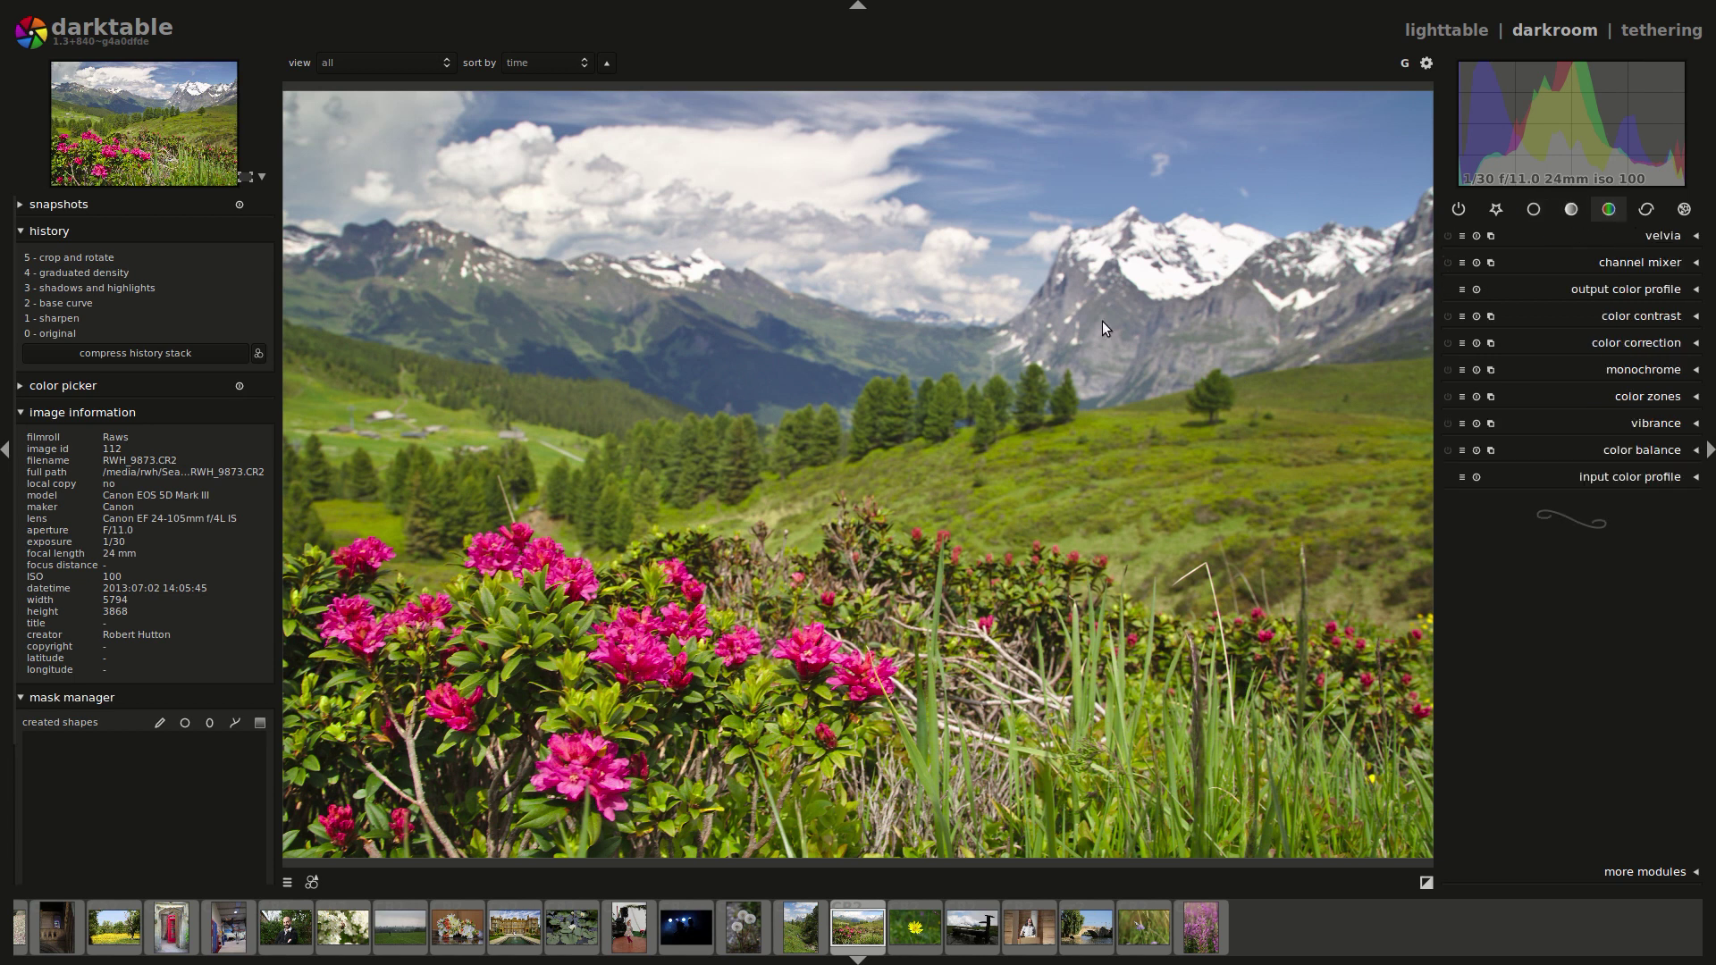
pyautogui.click(1676, 236)
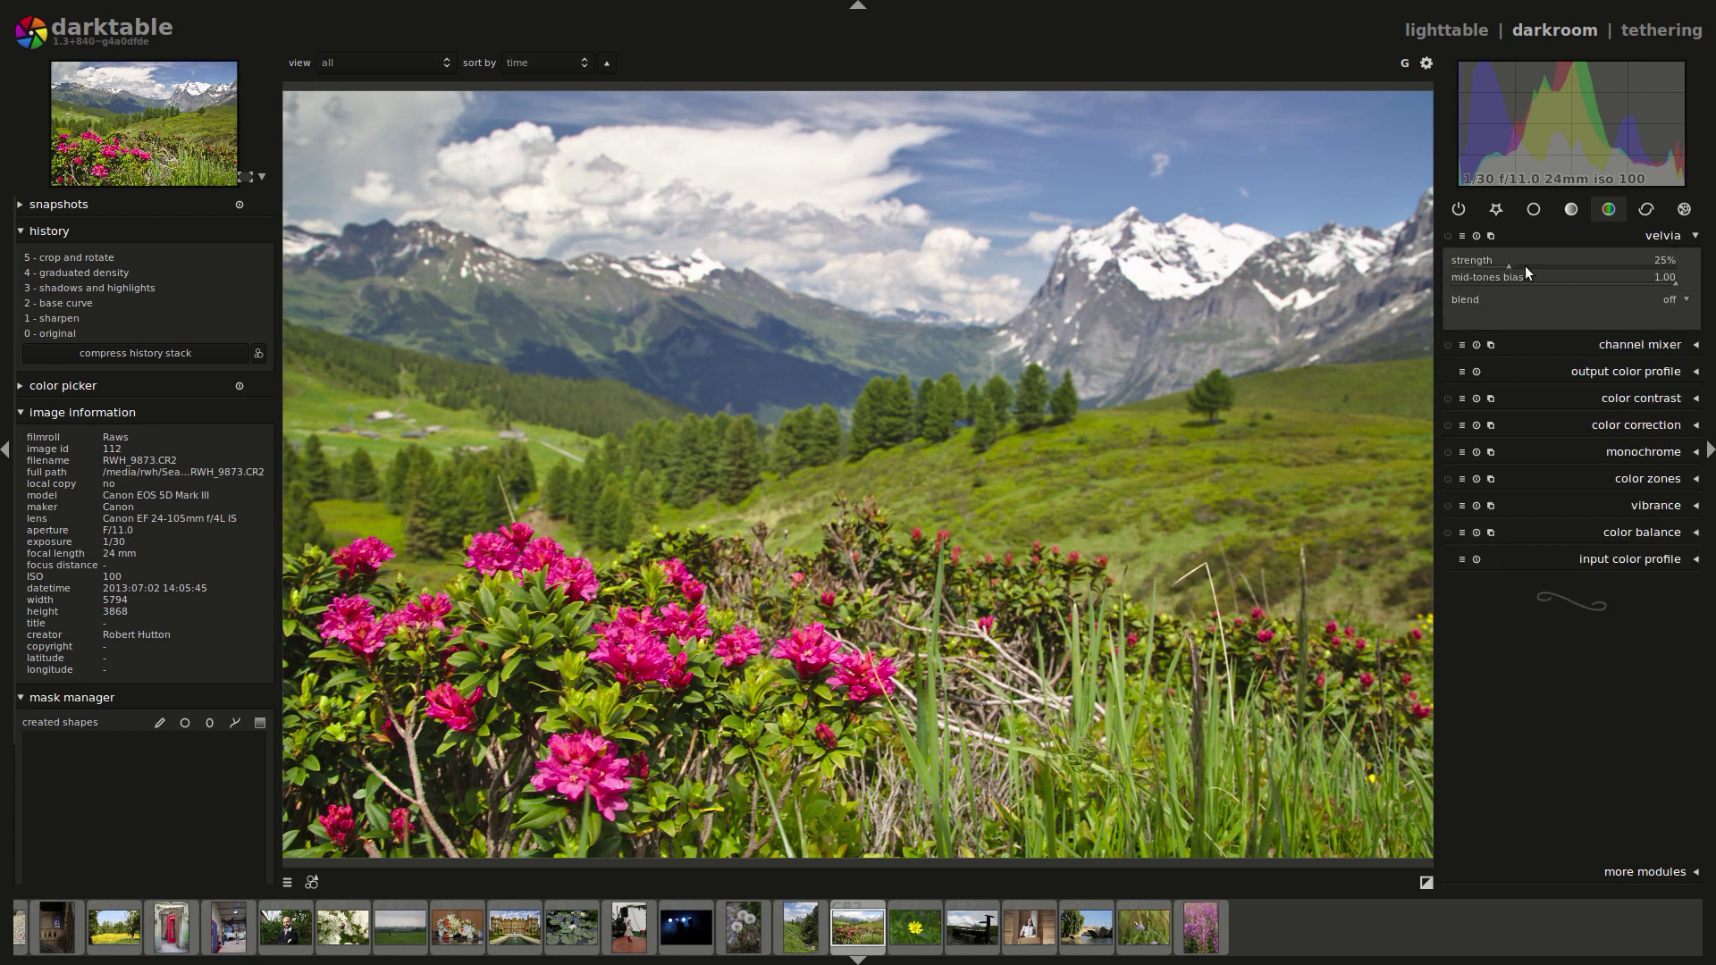
pyautogui.click(1524, 265)
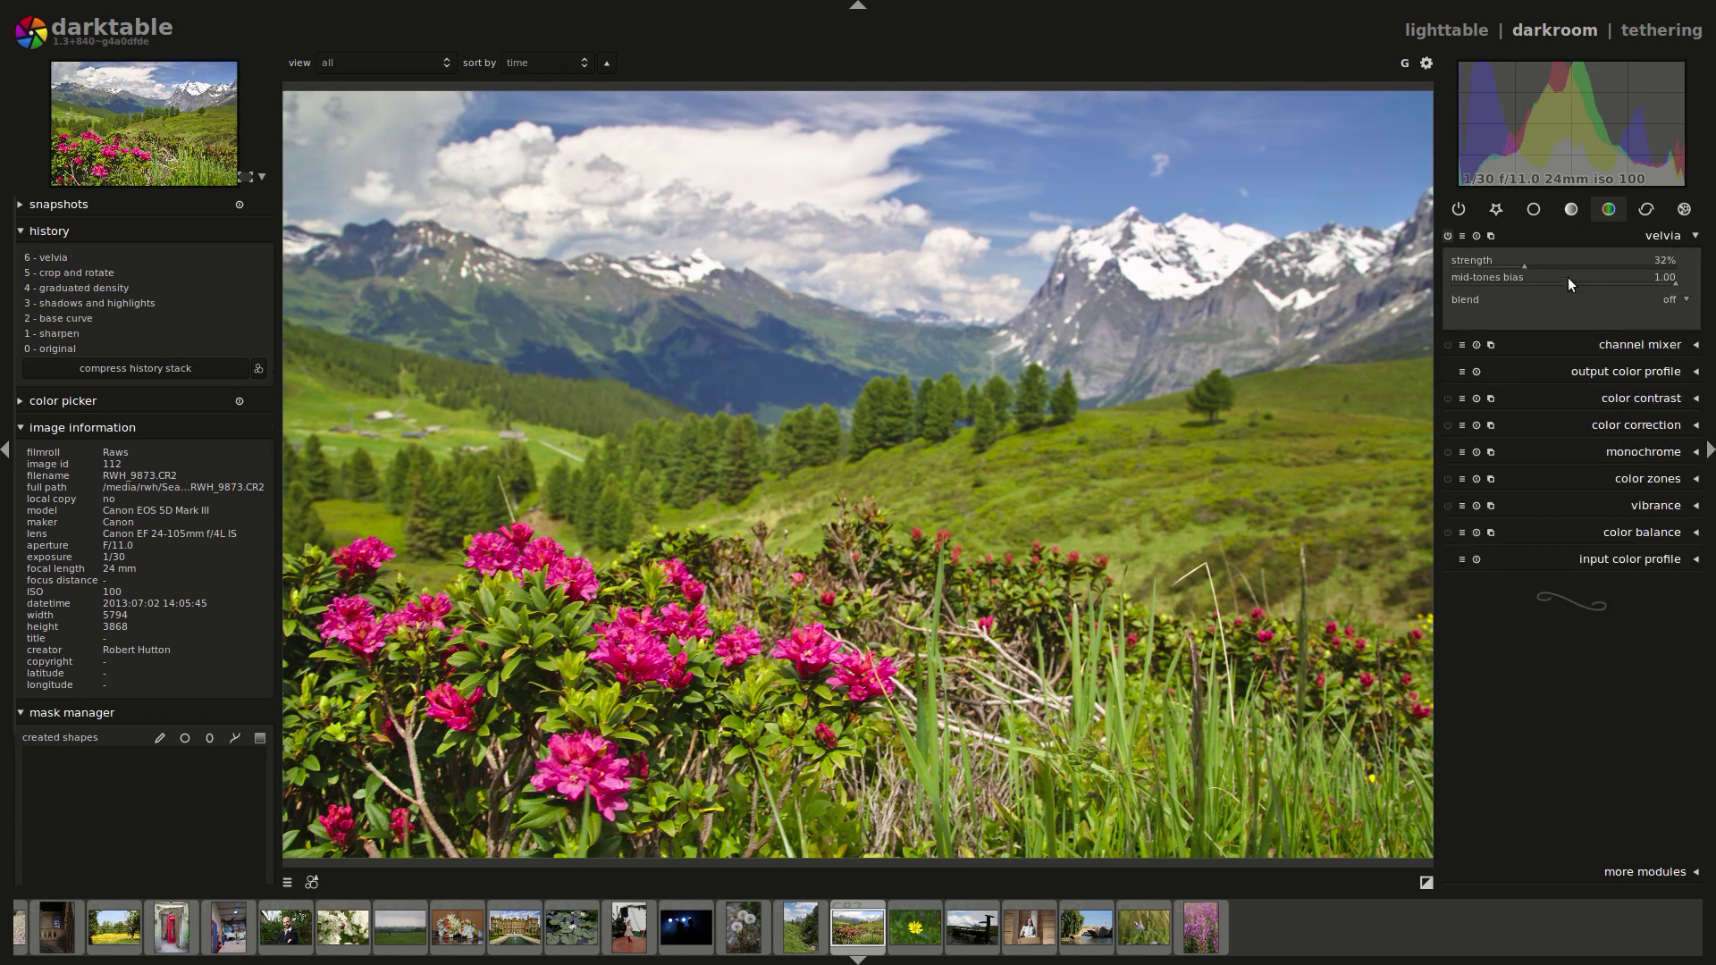
pyautogui.moveTo(1608, 277); pyautogui.dragTo(1444, 273)
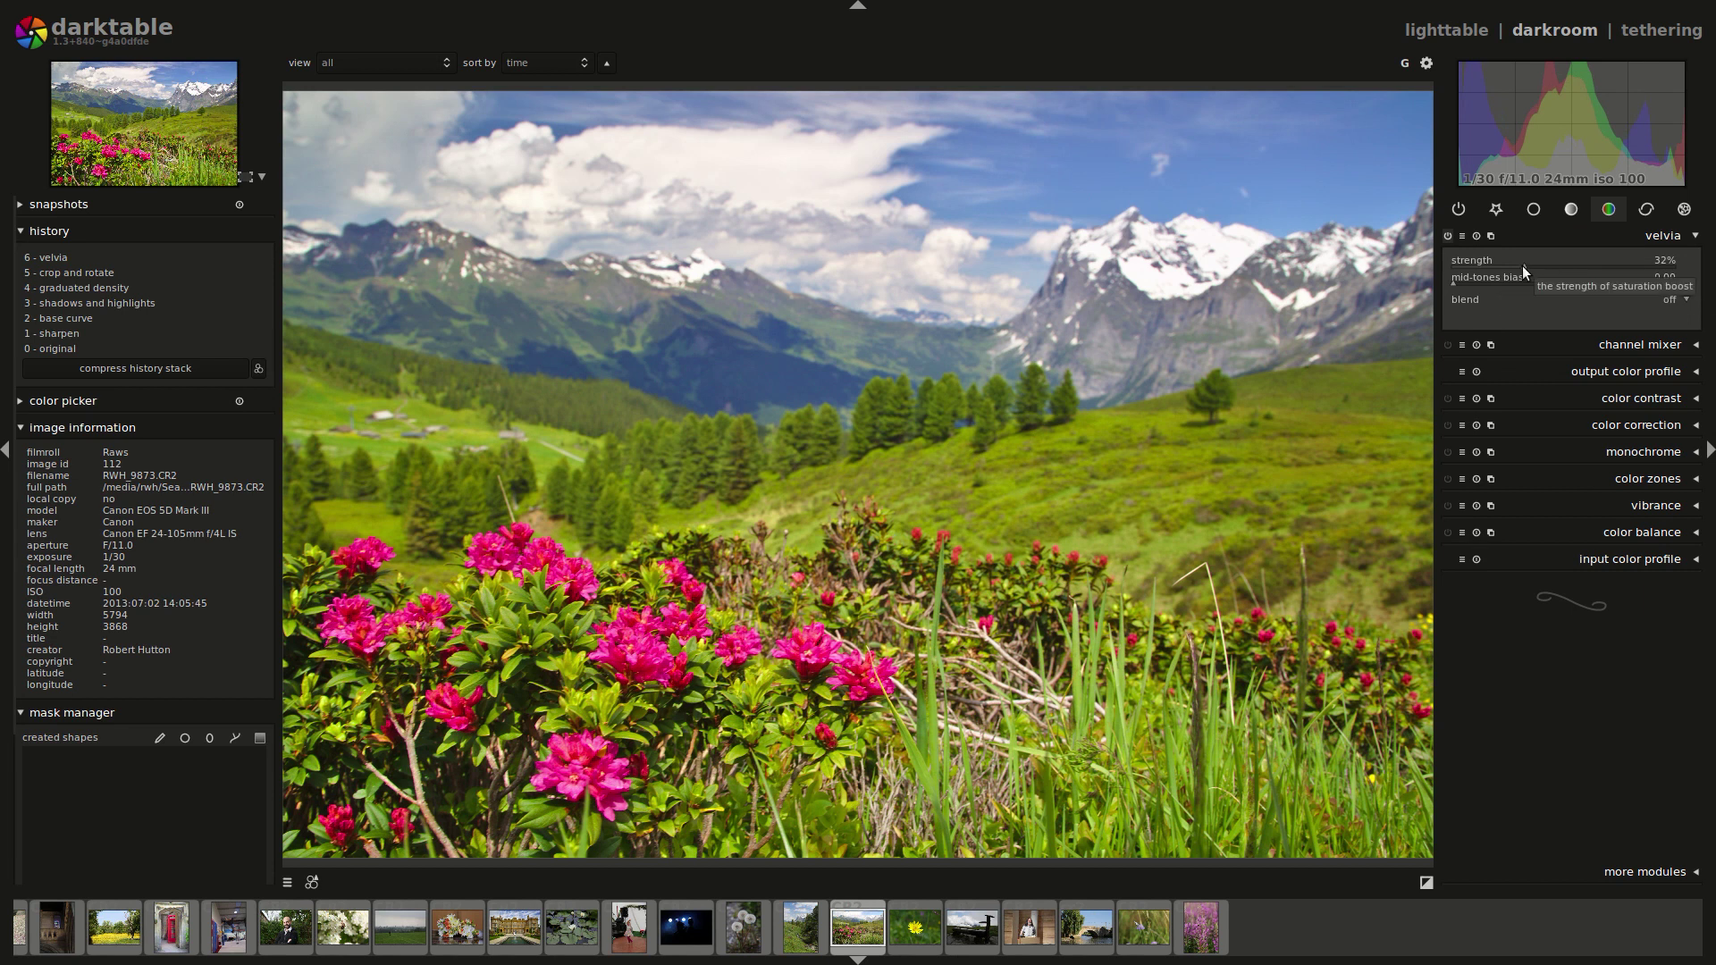
# Try velvia at strengths of 0% and 100%, comparing mid-tones bias values of 1.00 and 0.00.
pyautogui.moveTo(1520, 264); pyautogui.dragTo(1356, 318)
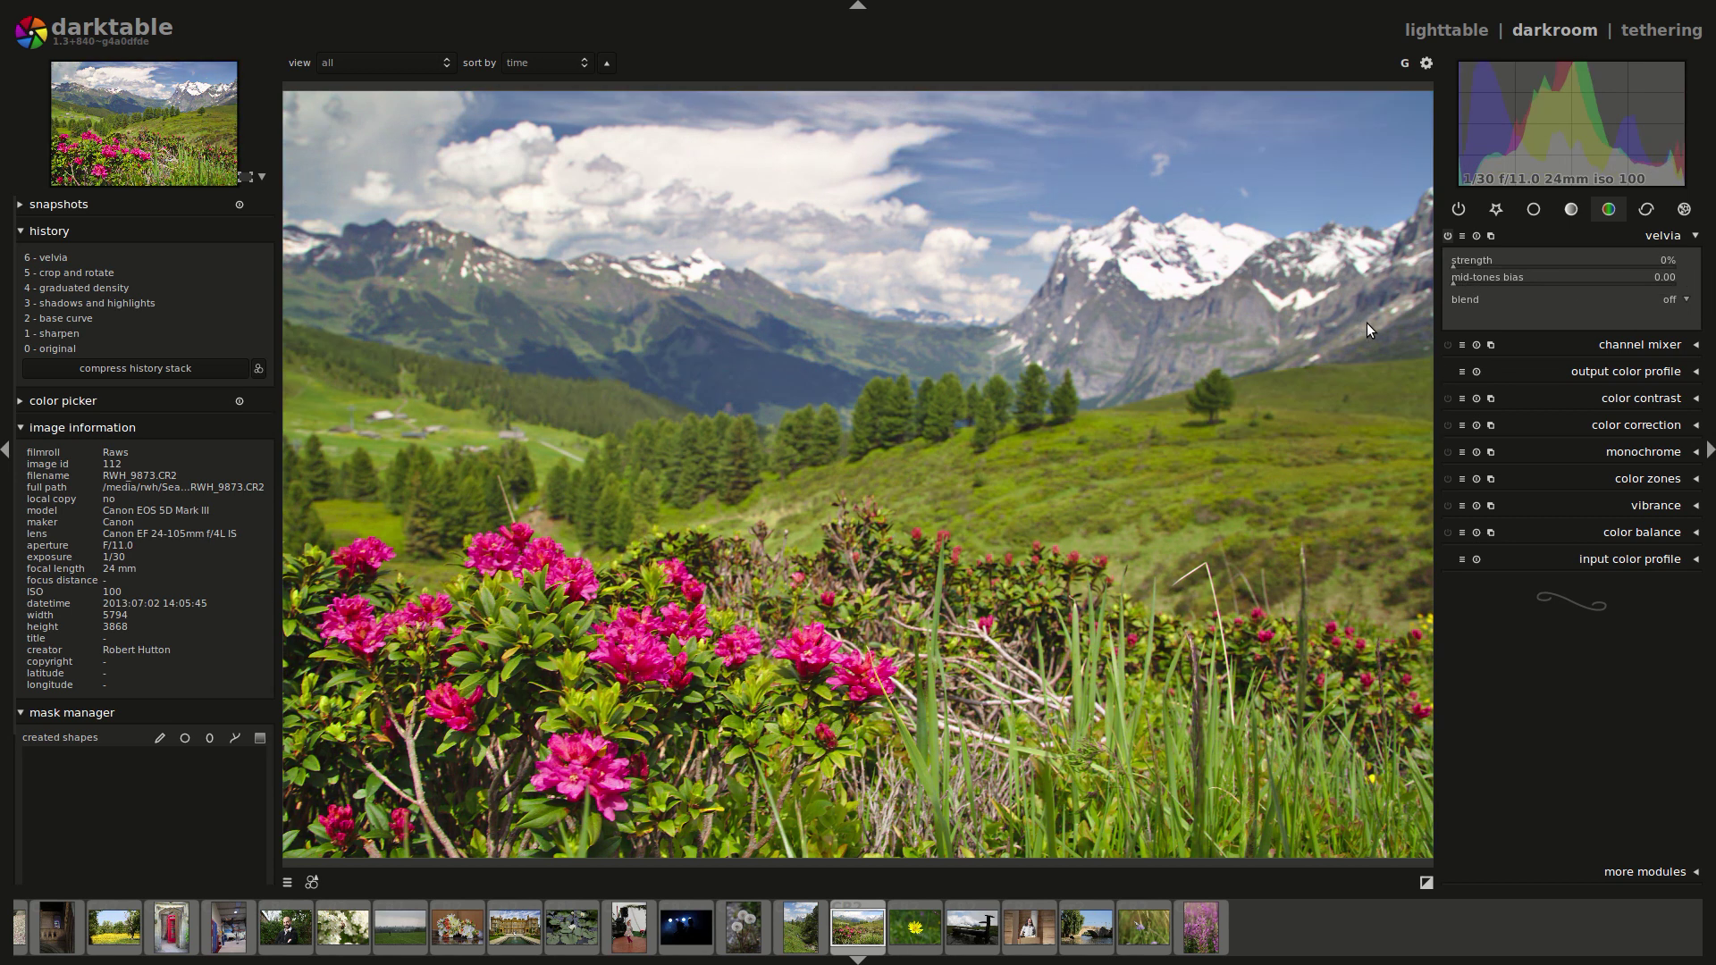
pyautogui.moveTo(1558, 267); pyautogui.dragTo(1671, 268)
pyautogui.click(1557, 277)
pyautogui.moveTo(1560, 286); pyautogui.dragTo(1701, 288)
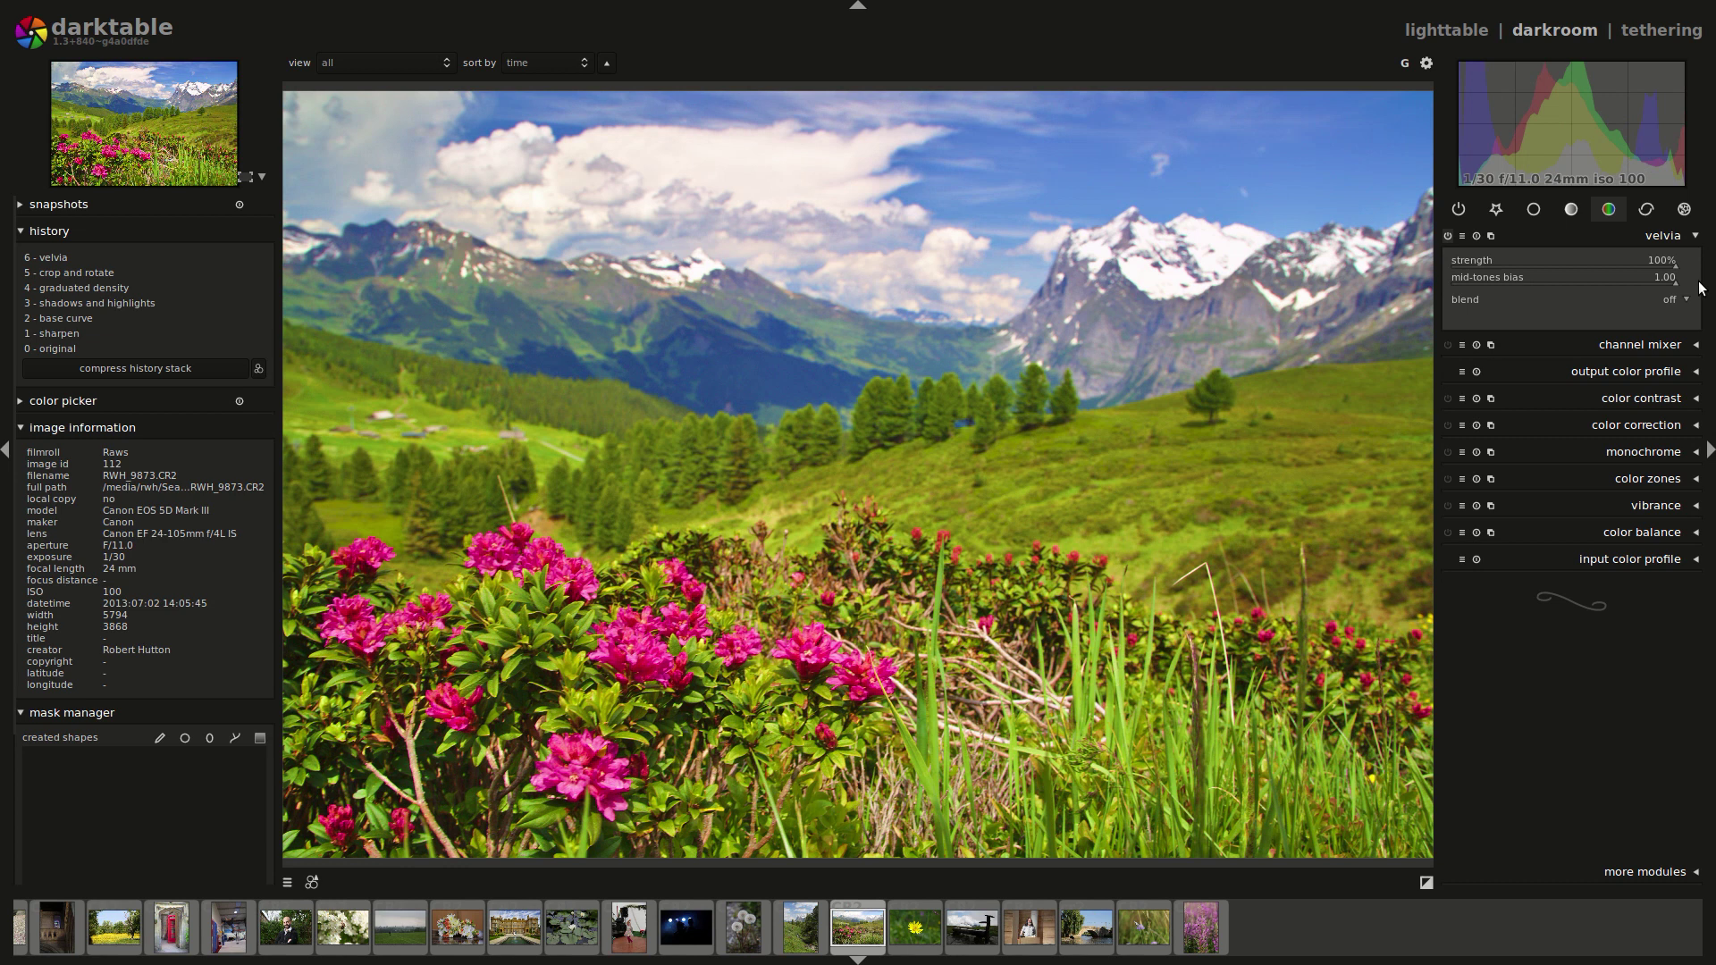
pyautogui.moveTo(1700, 288); pyautogui.dragTo(1387, 277)
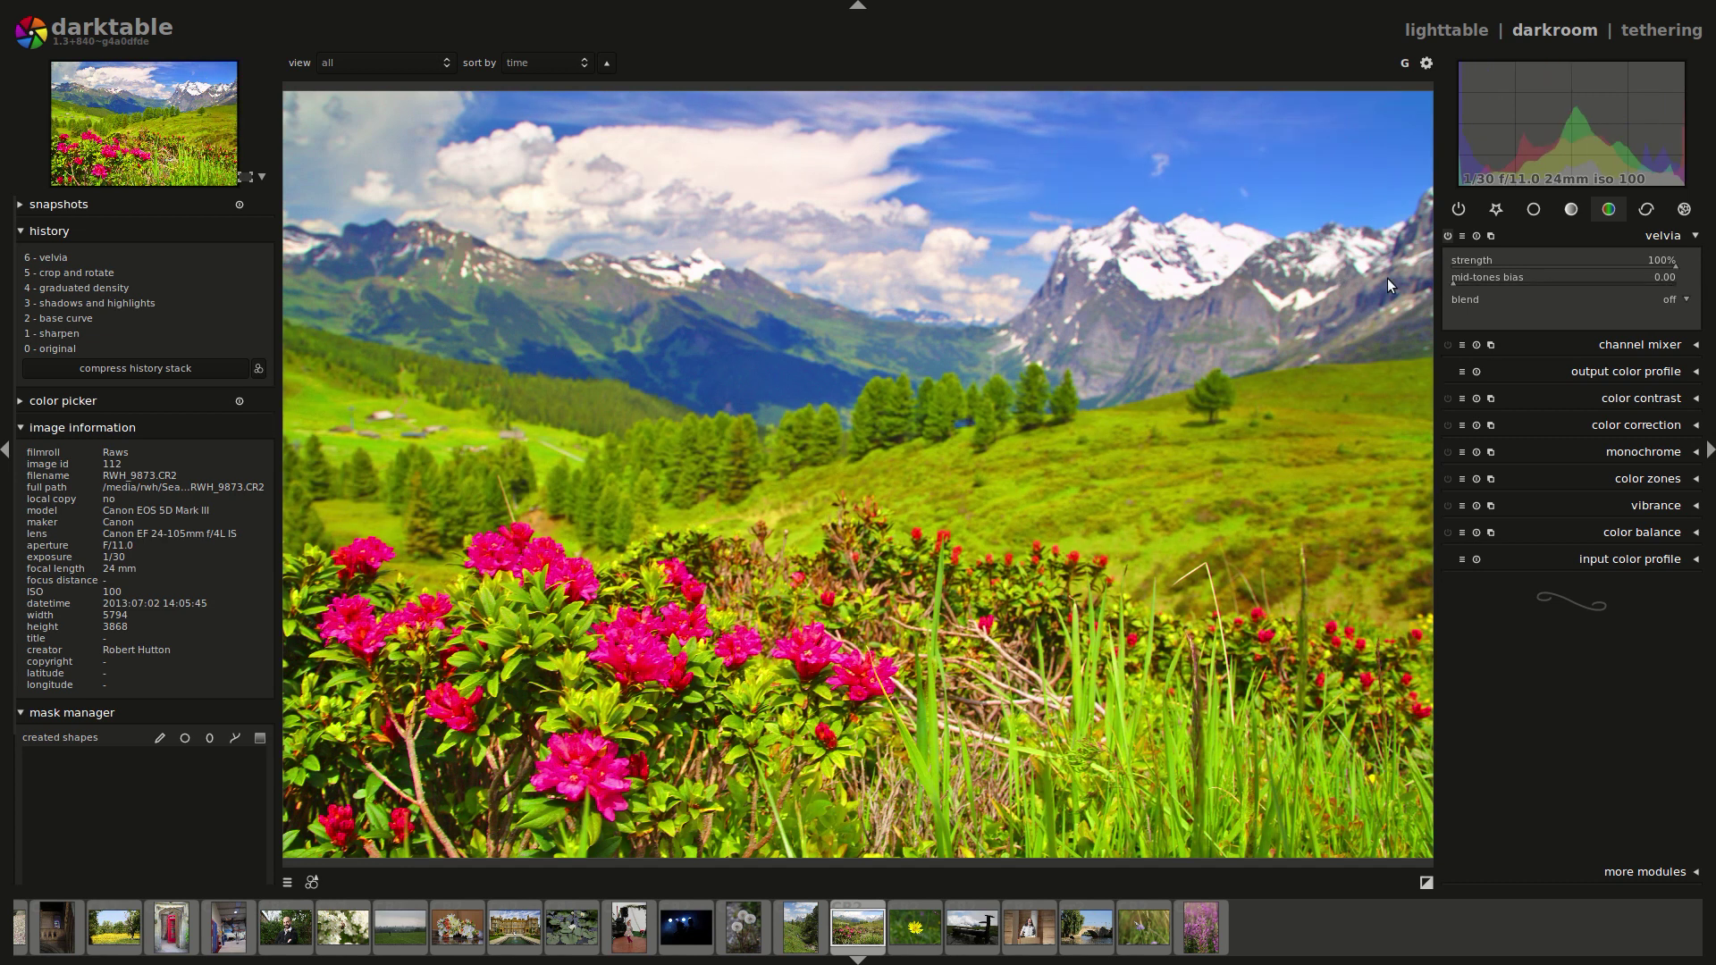
# Reduce the velvia strength to 38%.
pyautogui.moveTo(1665, 271); pyautogui.dragTo(1530, 266)
pyautogui.scroll(4, 1531, 266)
pyautogui.scroll(2, 1532, 266)
pyautogui.scroll(-3, 1531, 267)
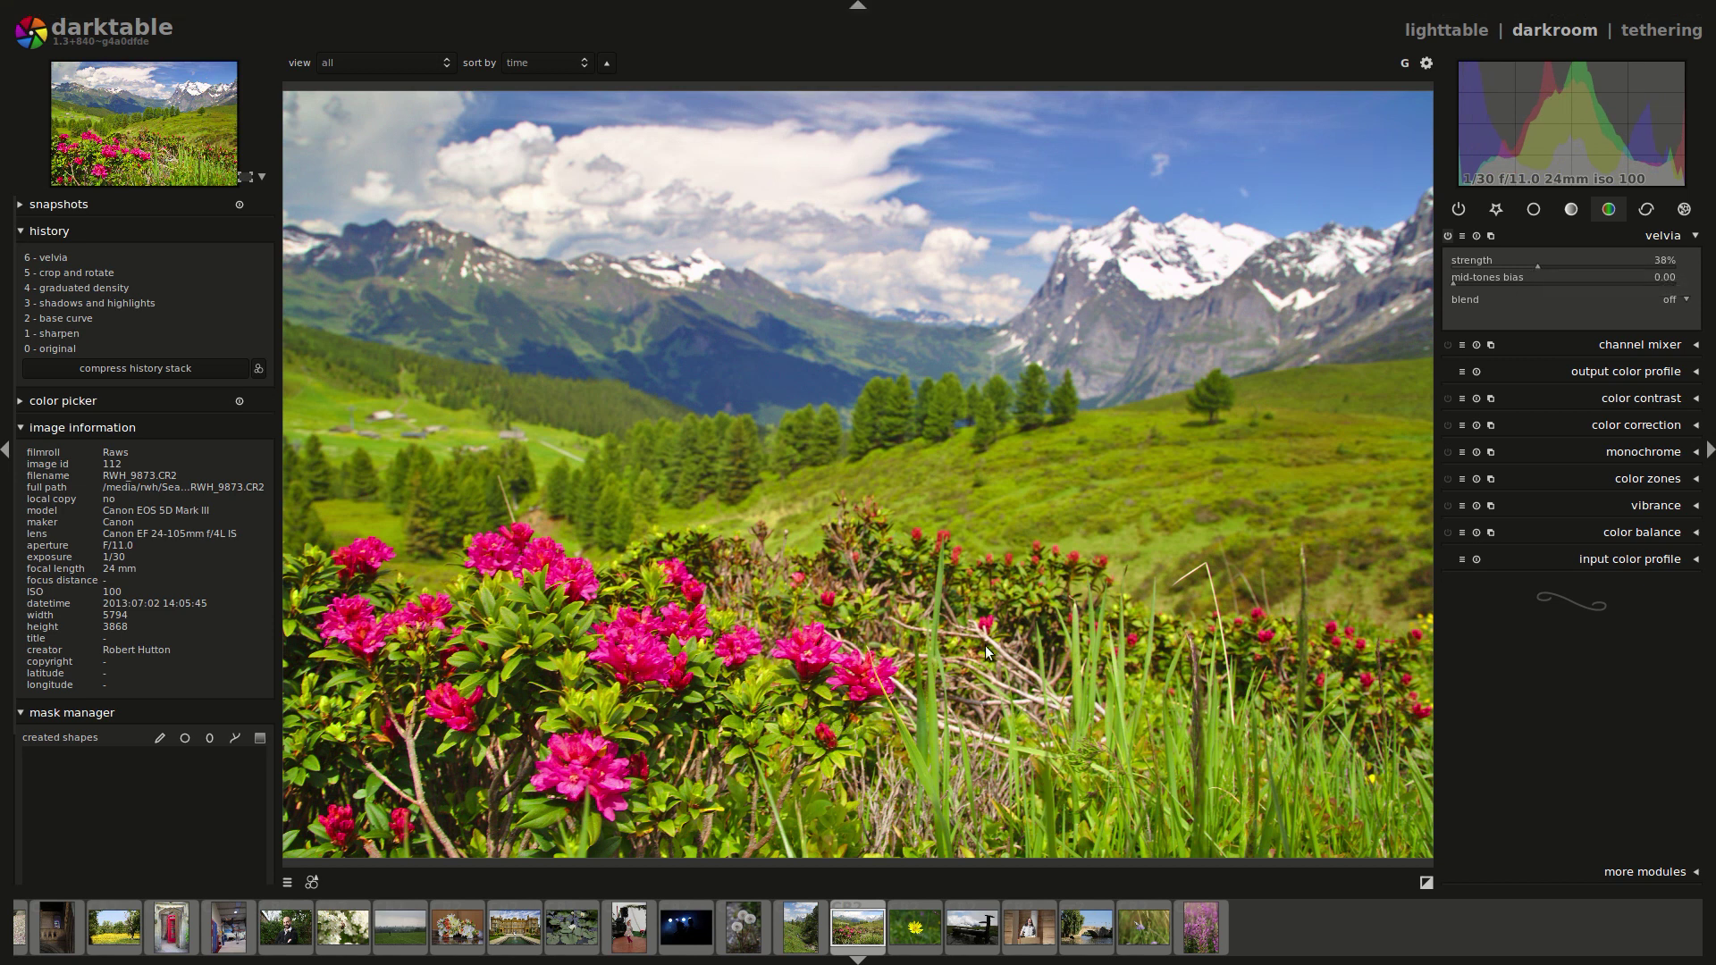
# Check the photo for clipping with the overexposure indicator and histogram, and inspect the pink flowers up close.
pyautogui.click(1426, 883)
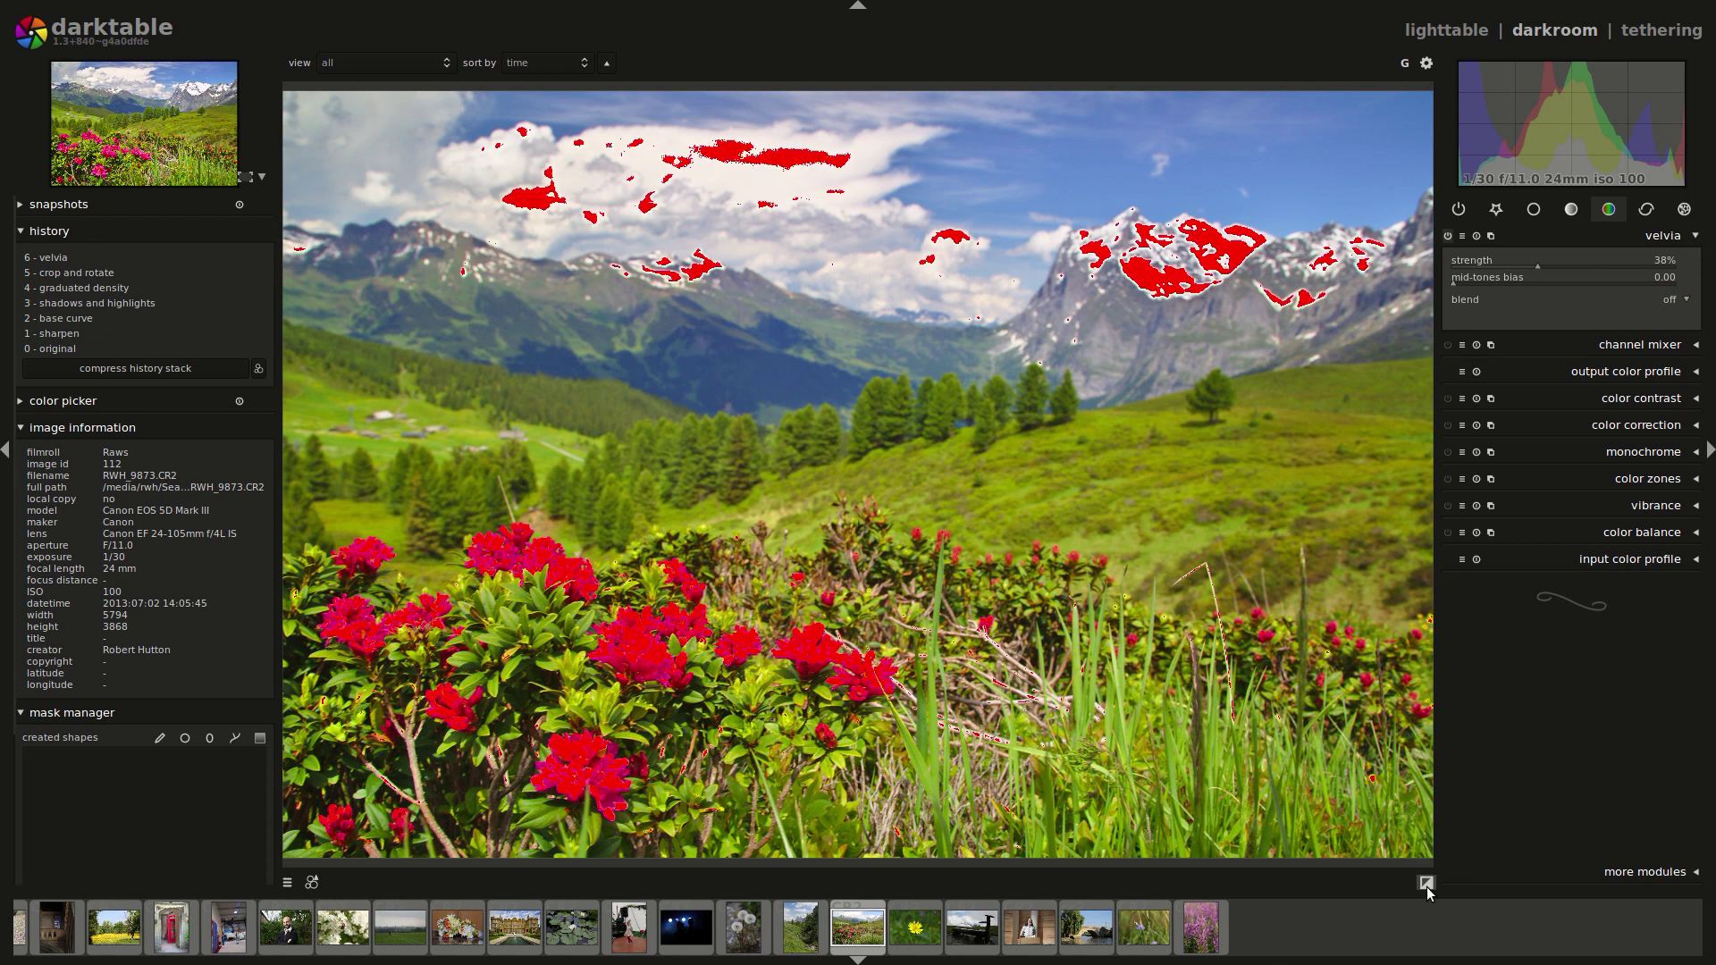
pyautogui.click(1426, 883)
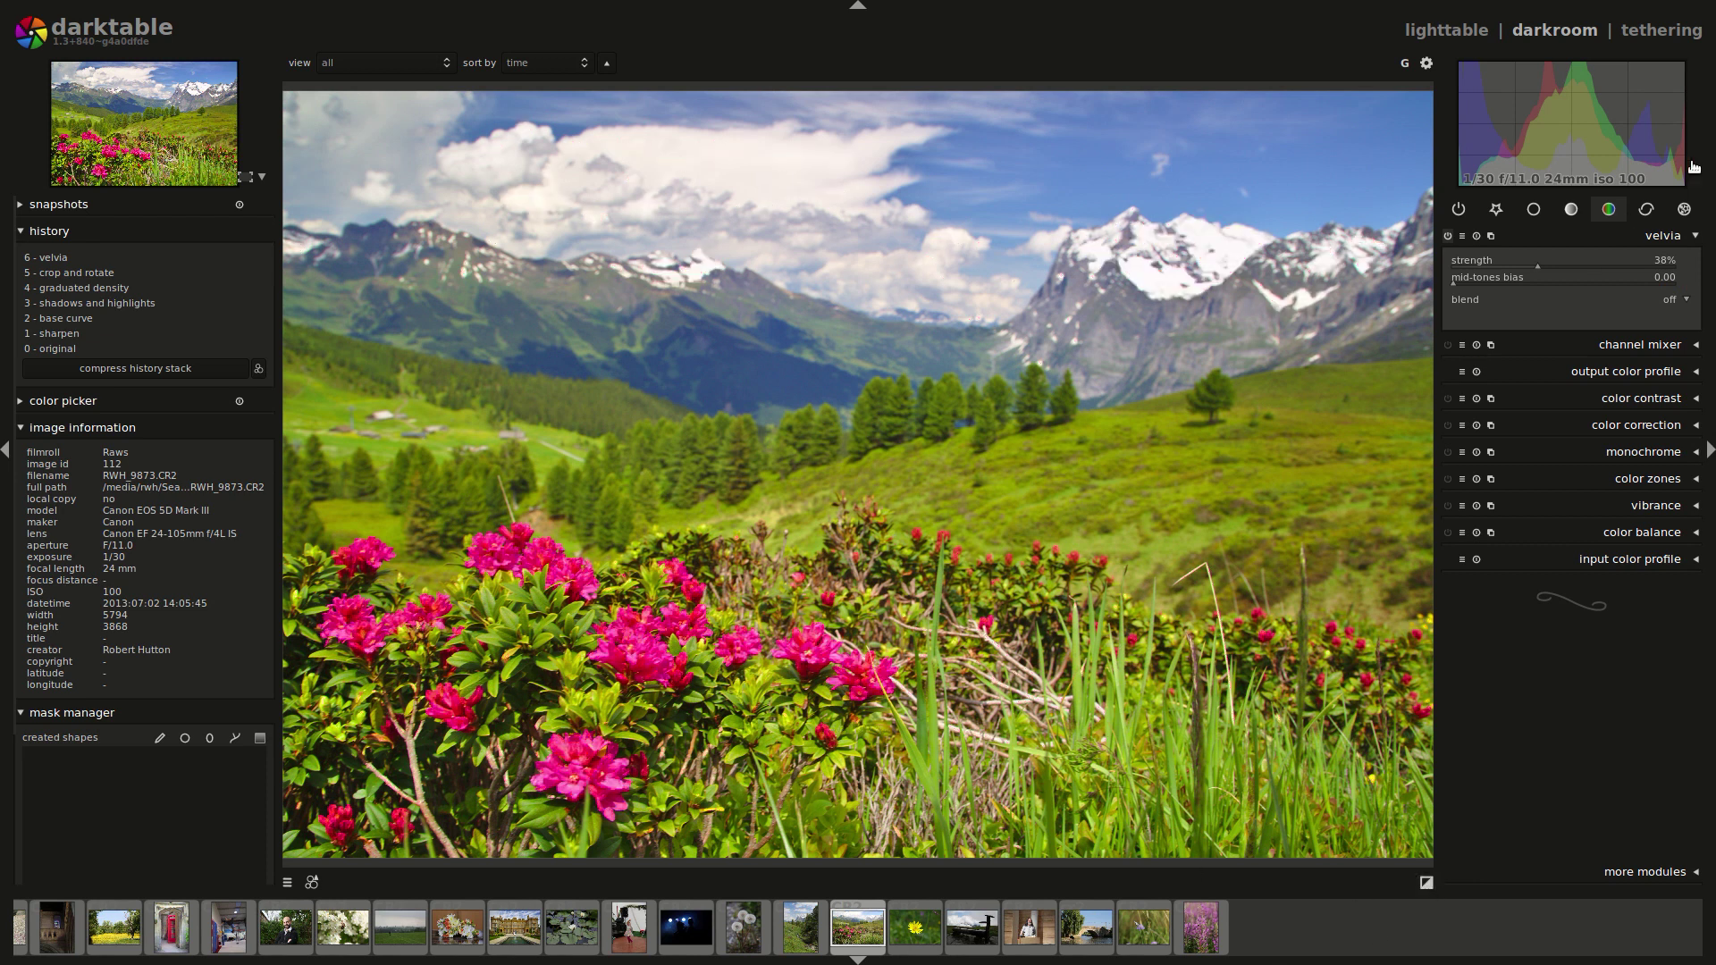
pyautogui.moveTo(1683, 162)
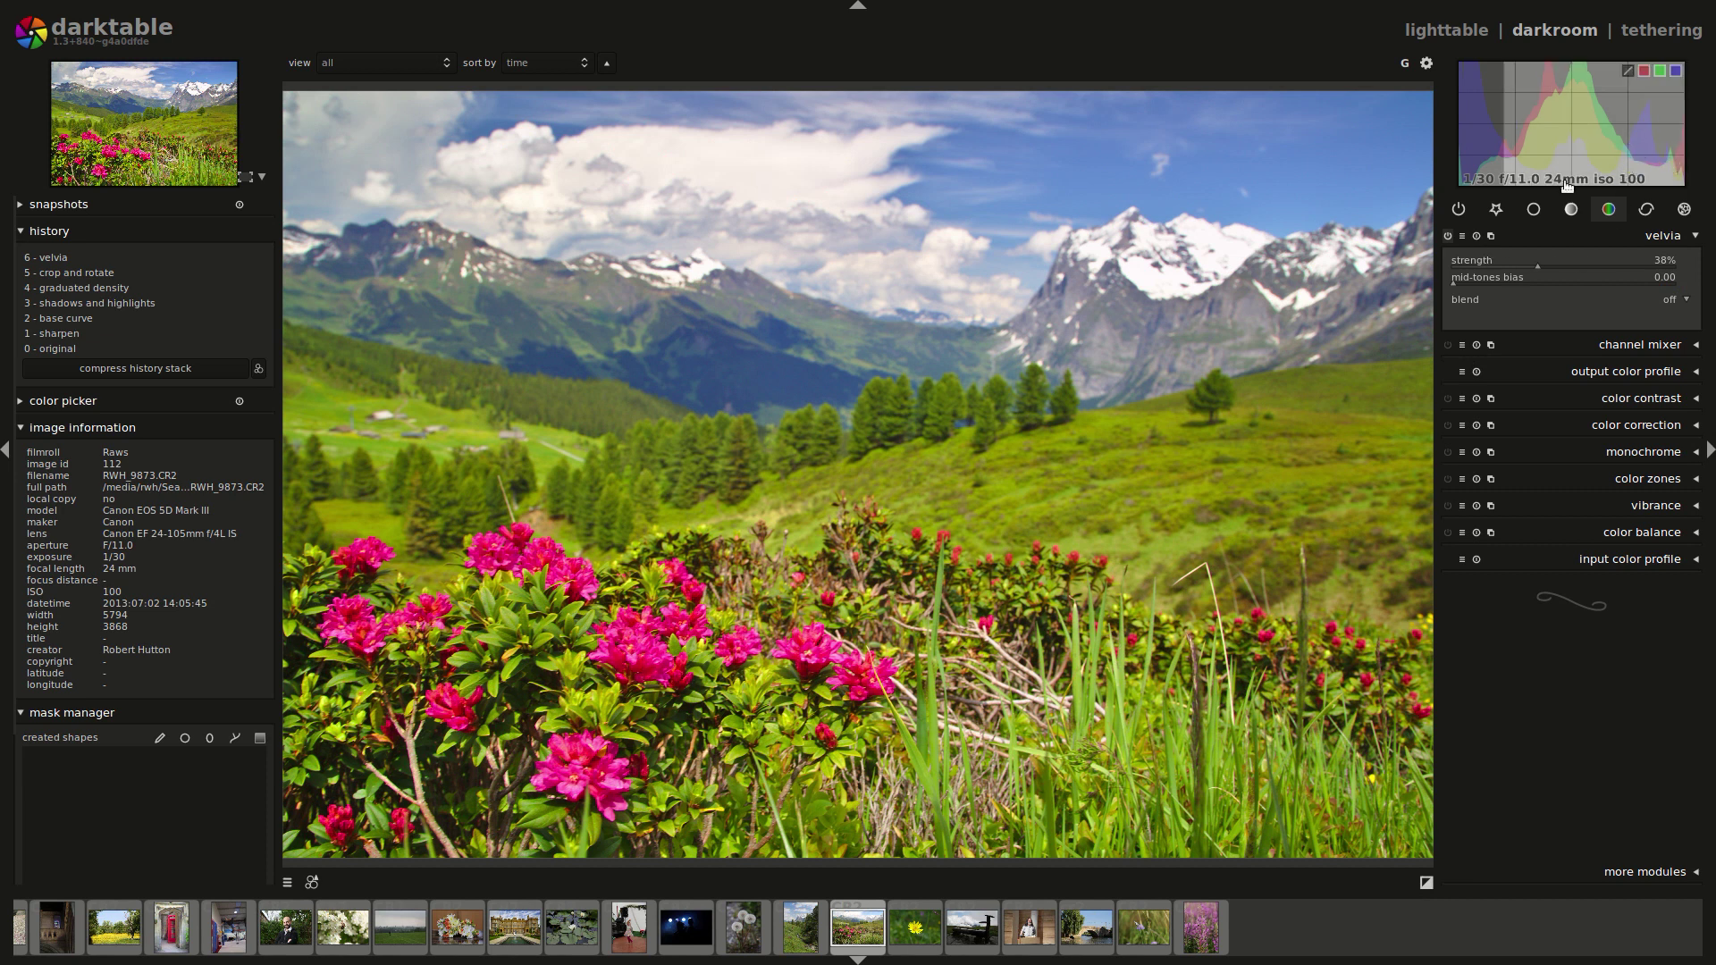
pyautogui.moveTo(1486, 145)
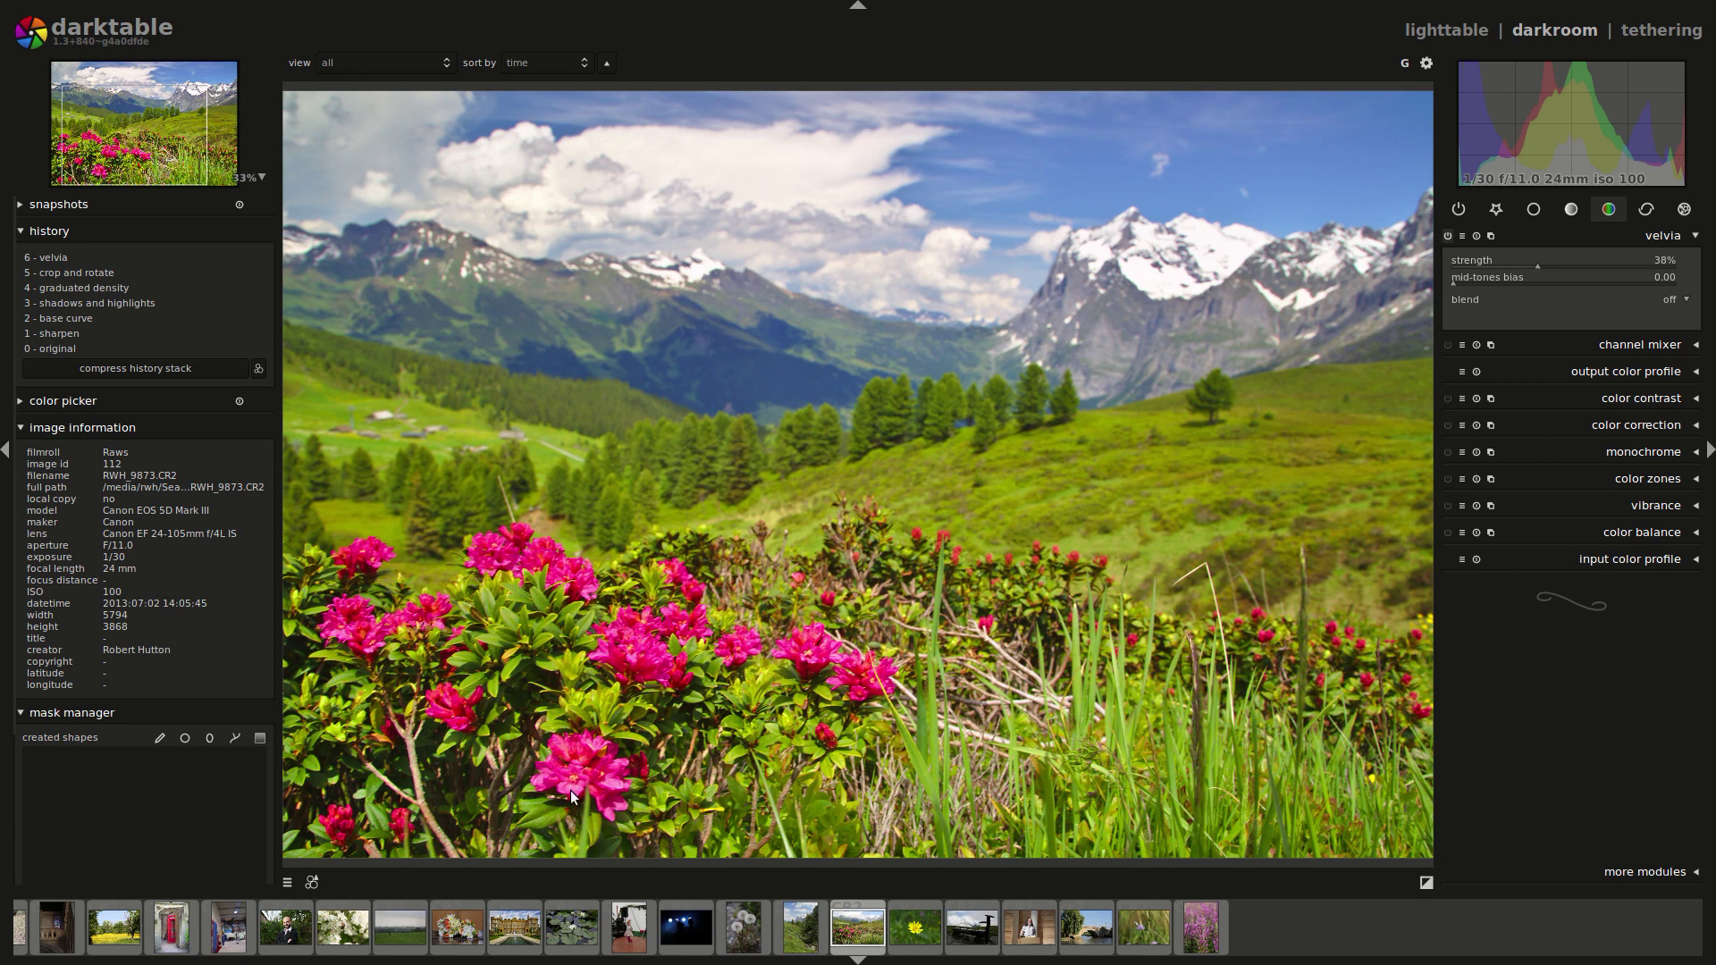
pyautogui.scroll(5, 570, 790)
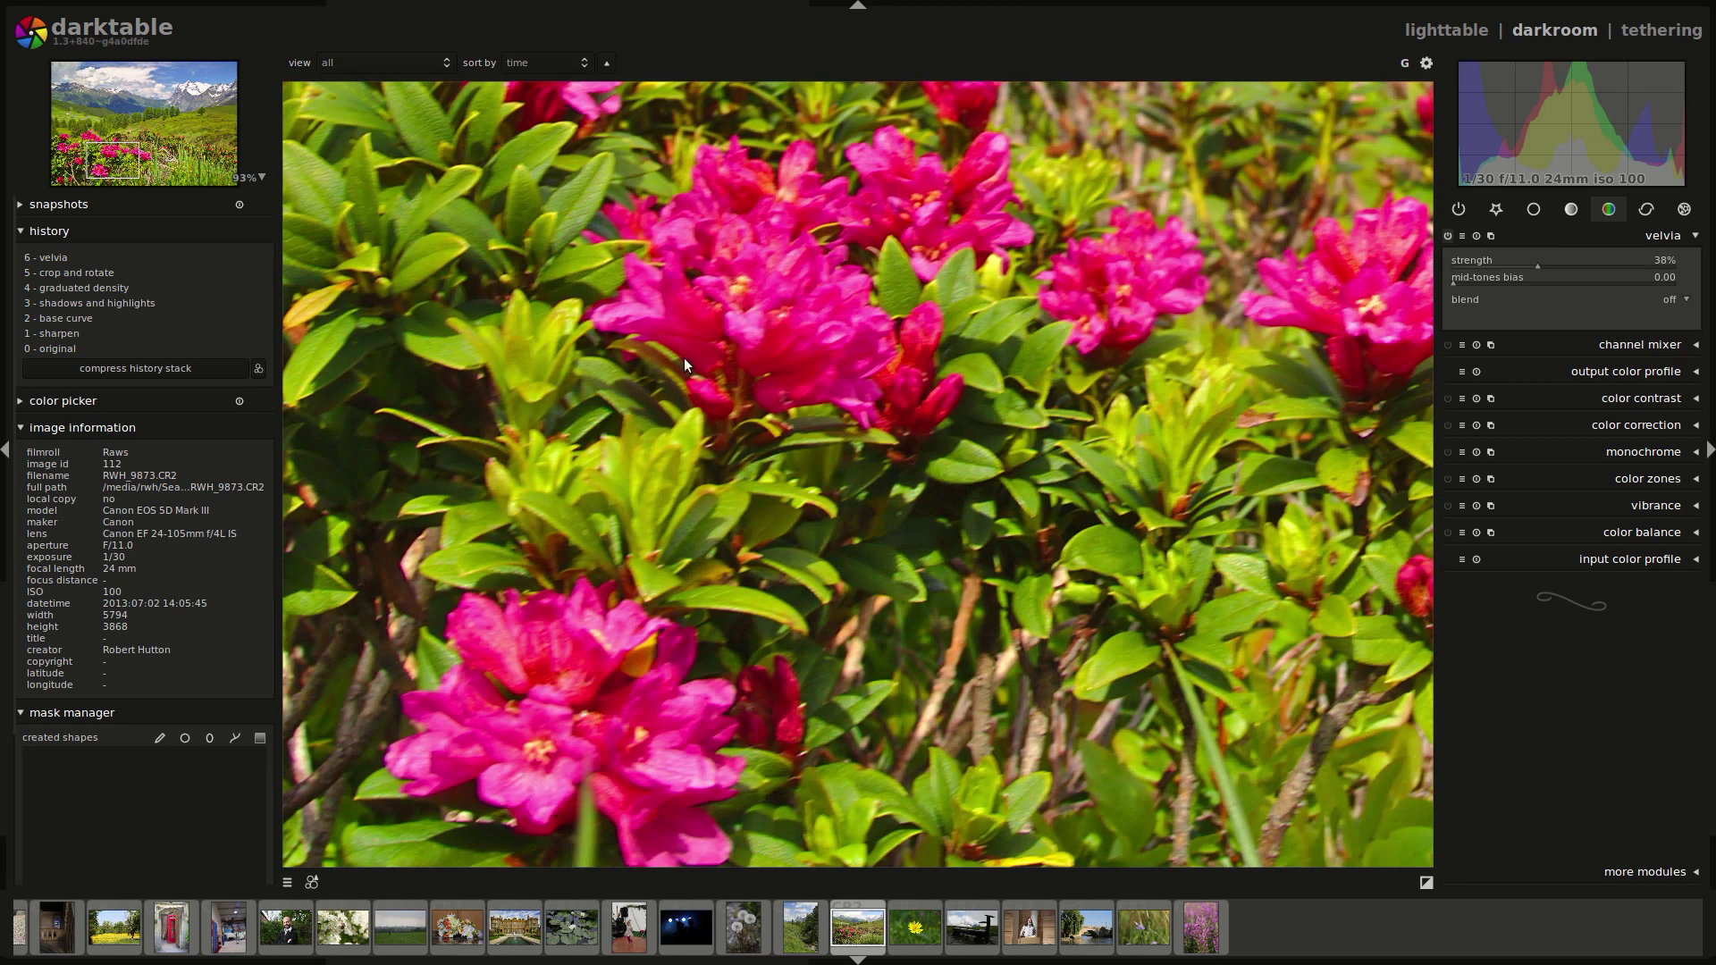
pyautogui.scroll(-5, 889, 414)
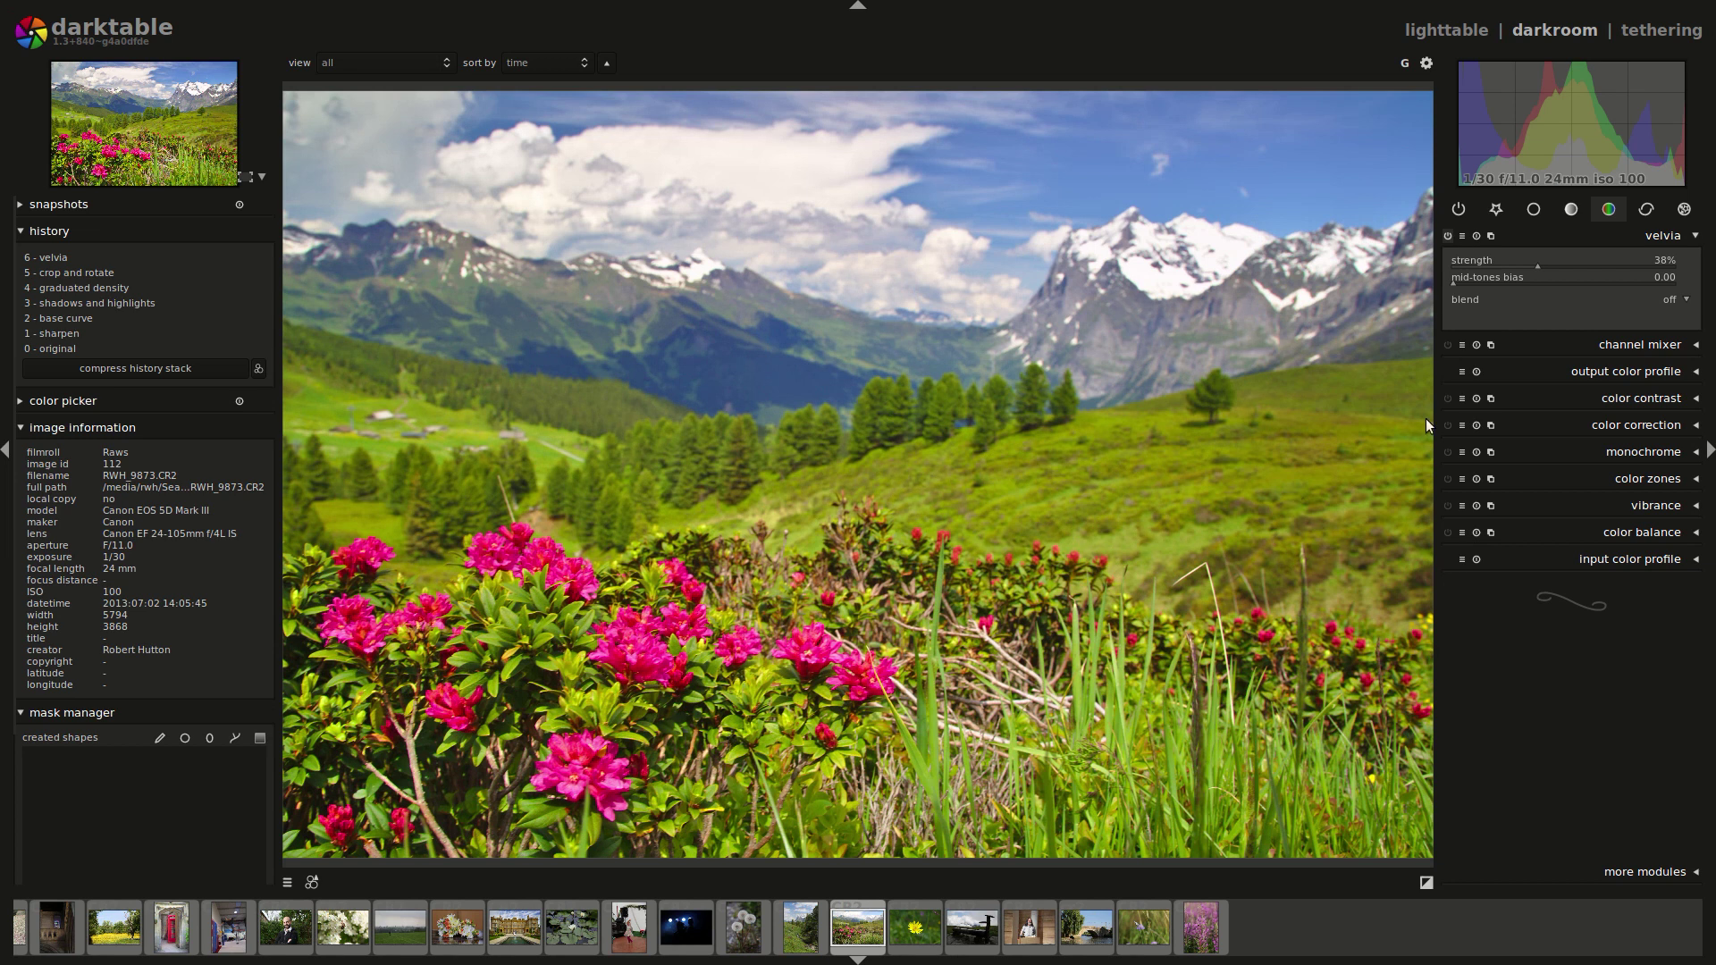
# Lower the exposure correction to -0.14 EV in the exposure module.
pyautogui.click(1531, 218)
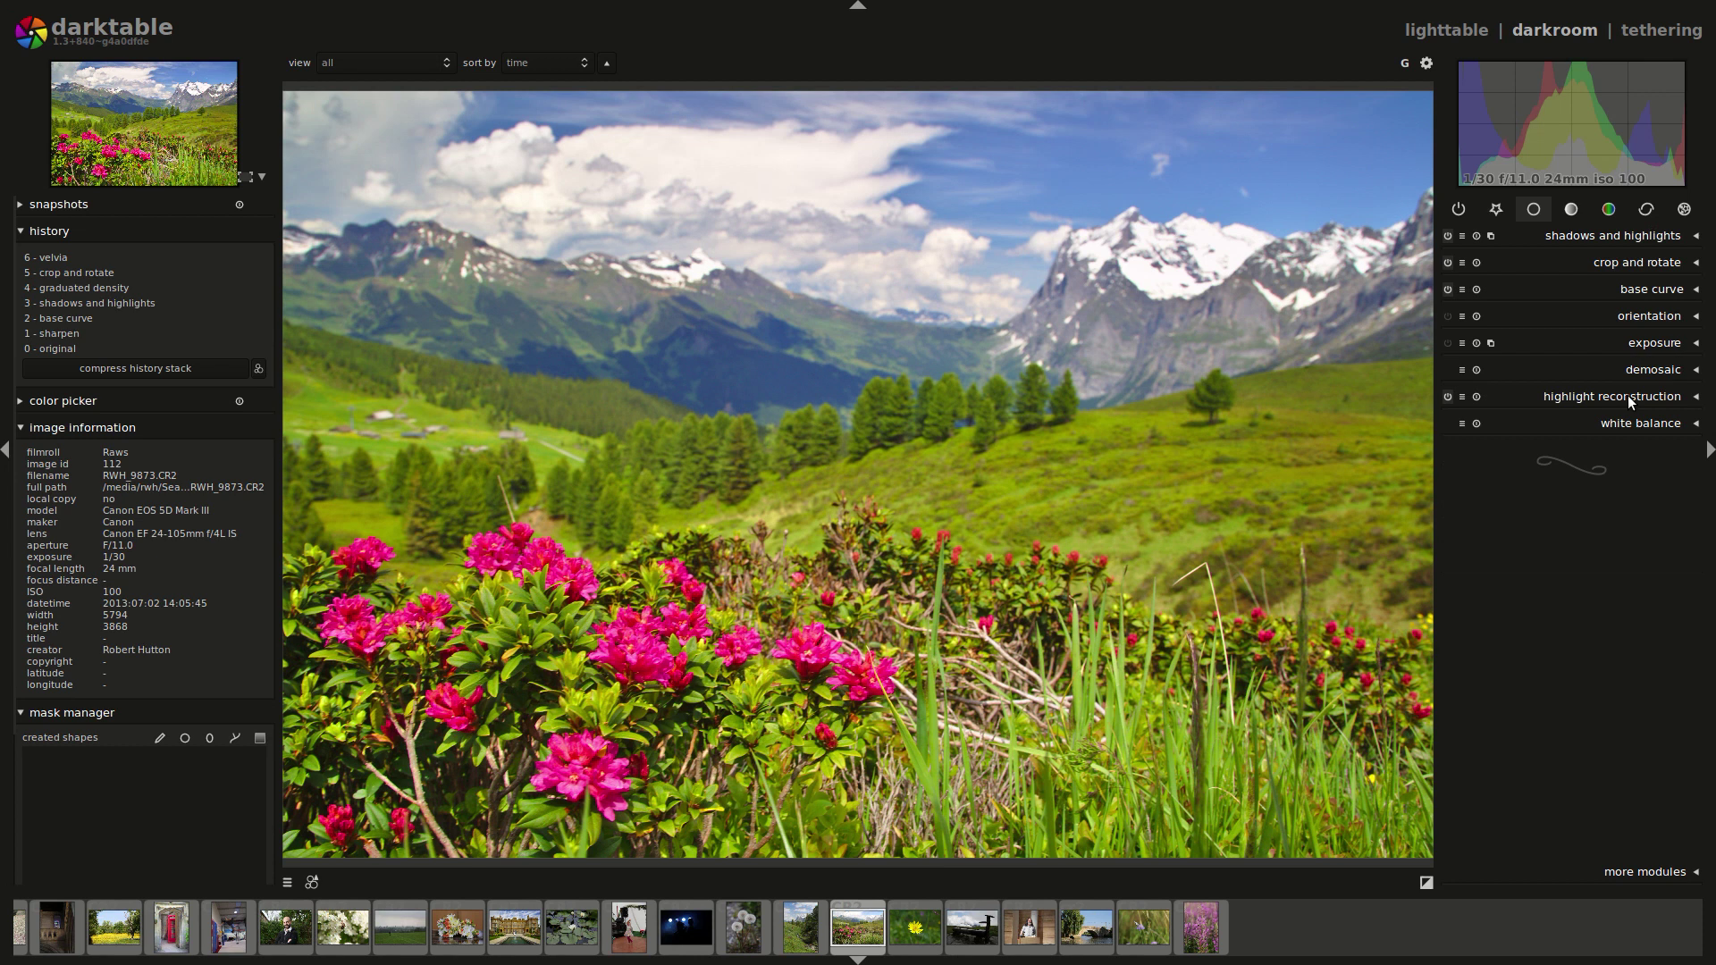
pyautogui.click(1642, 343)
pyautogui.scroll(-1, 1600, 384)
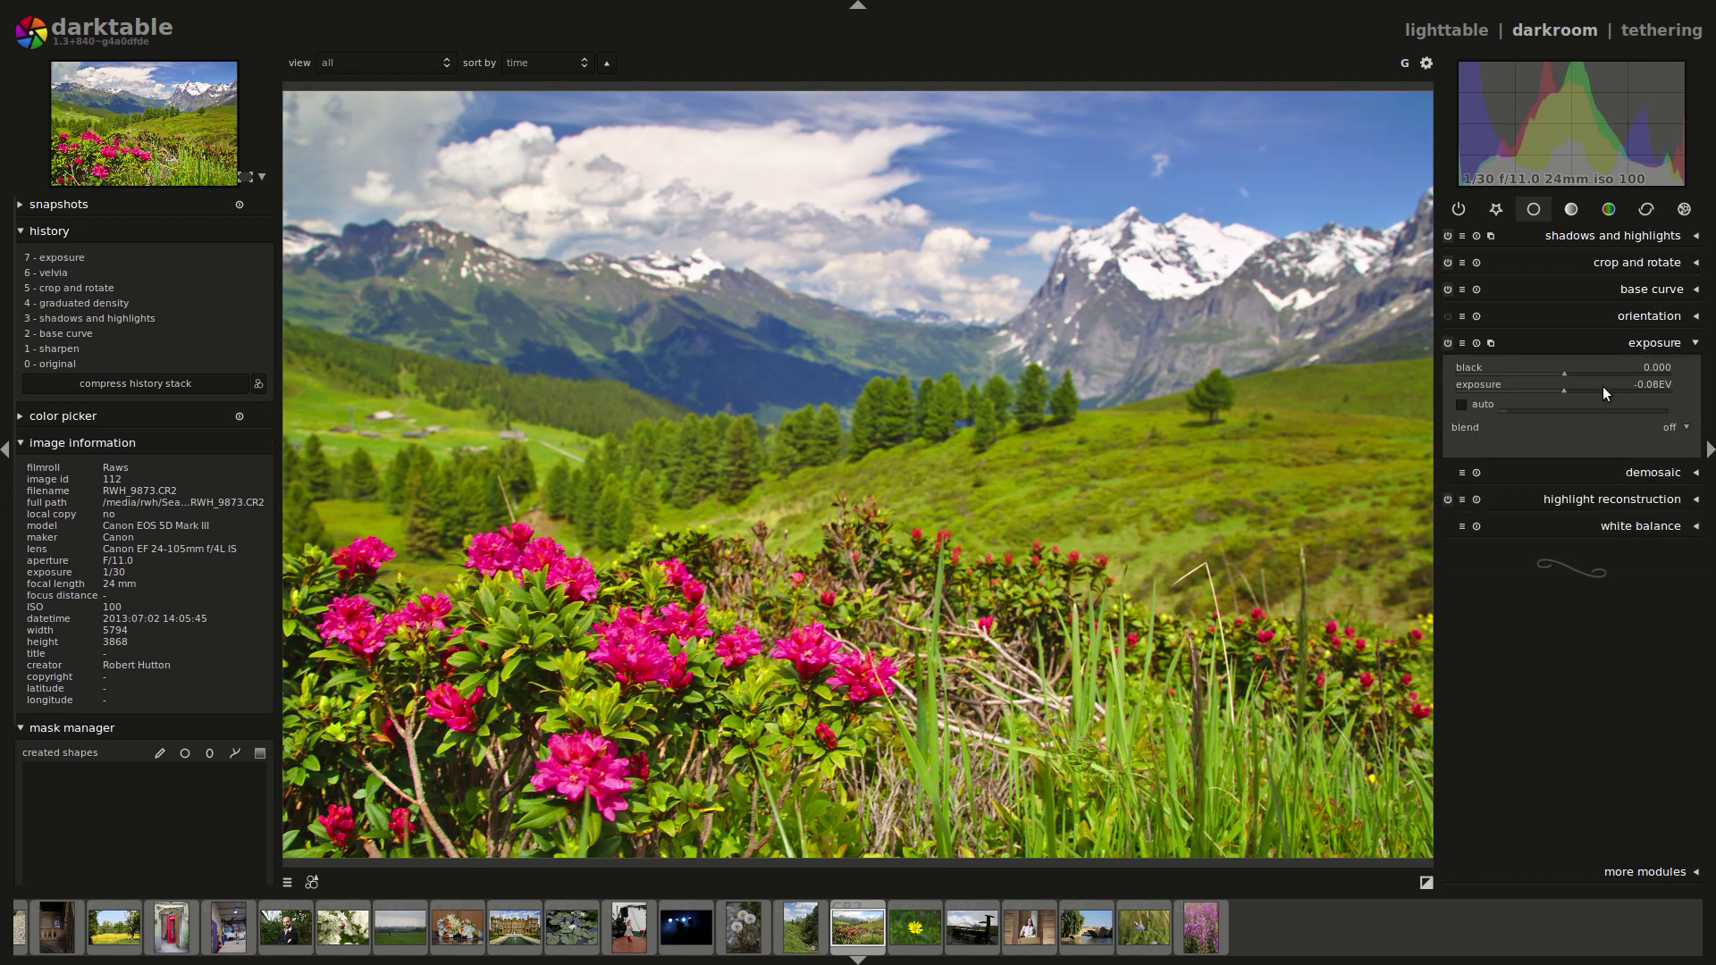
pyautogui.scroll(-1, 1601, 386)
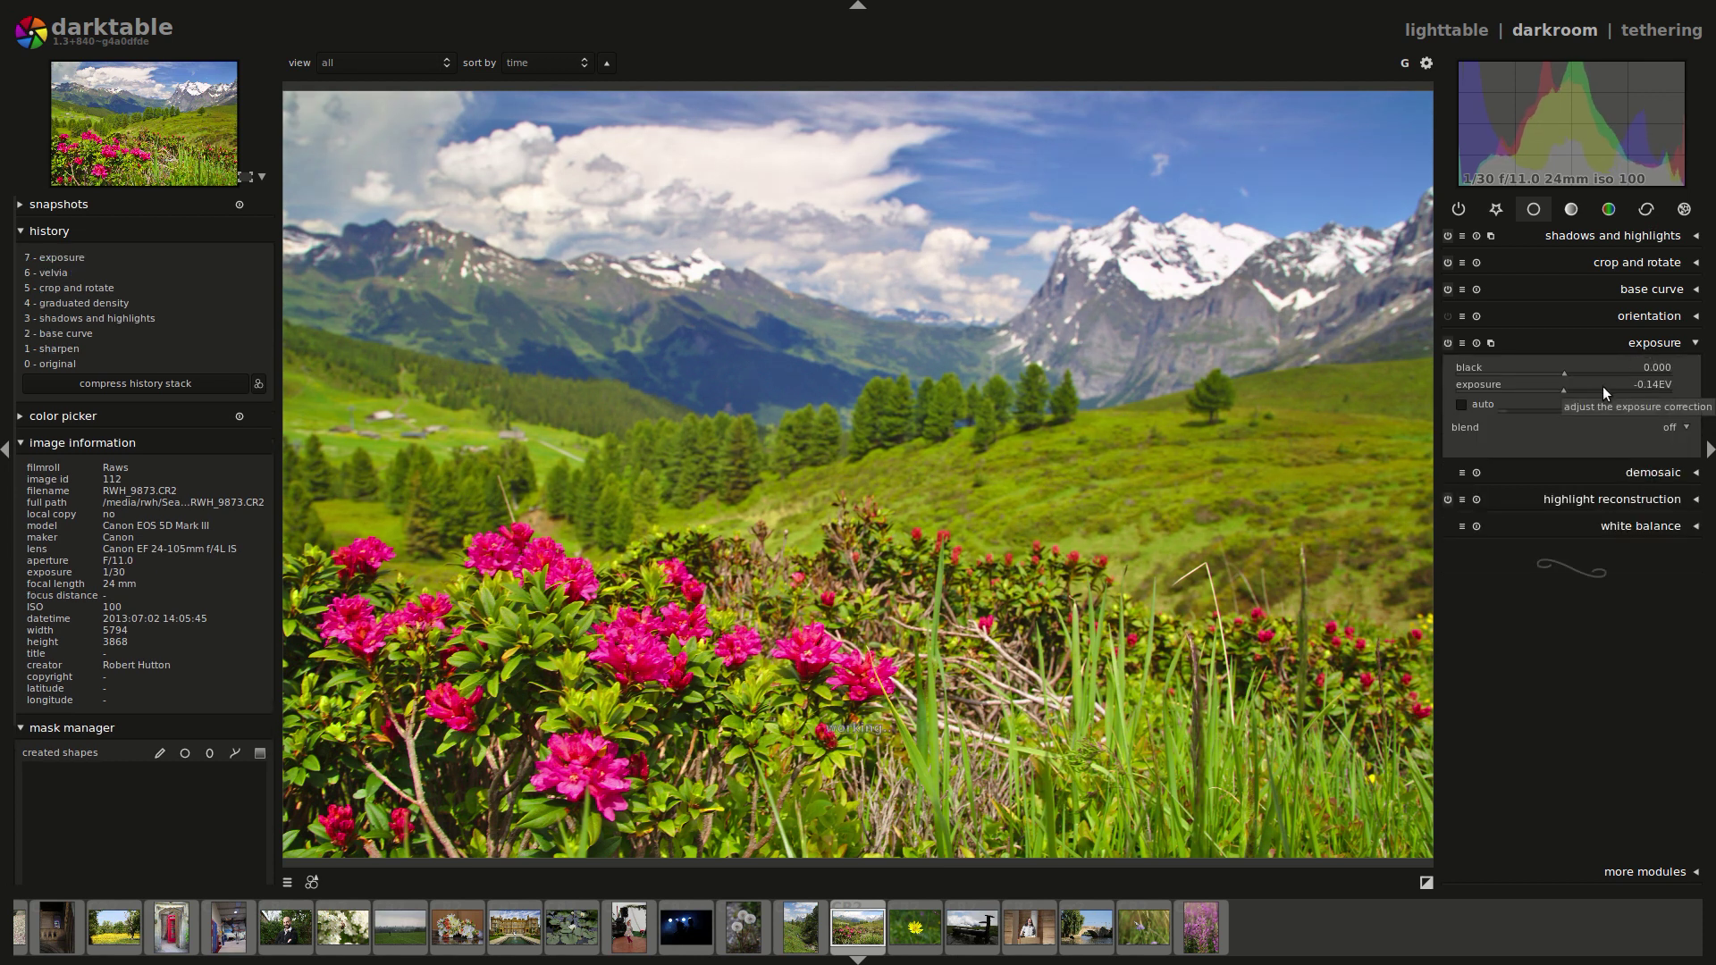
pyautogui.scroll(-3, 1601, 386)
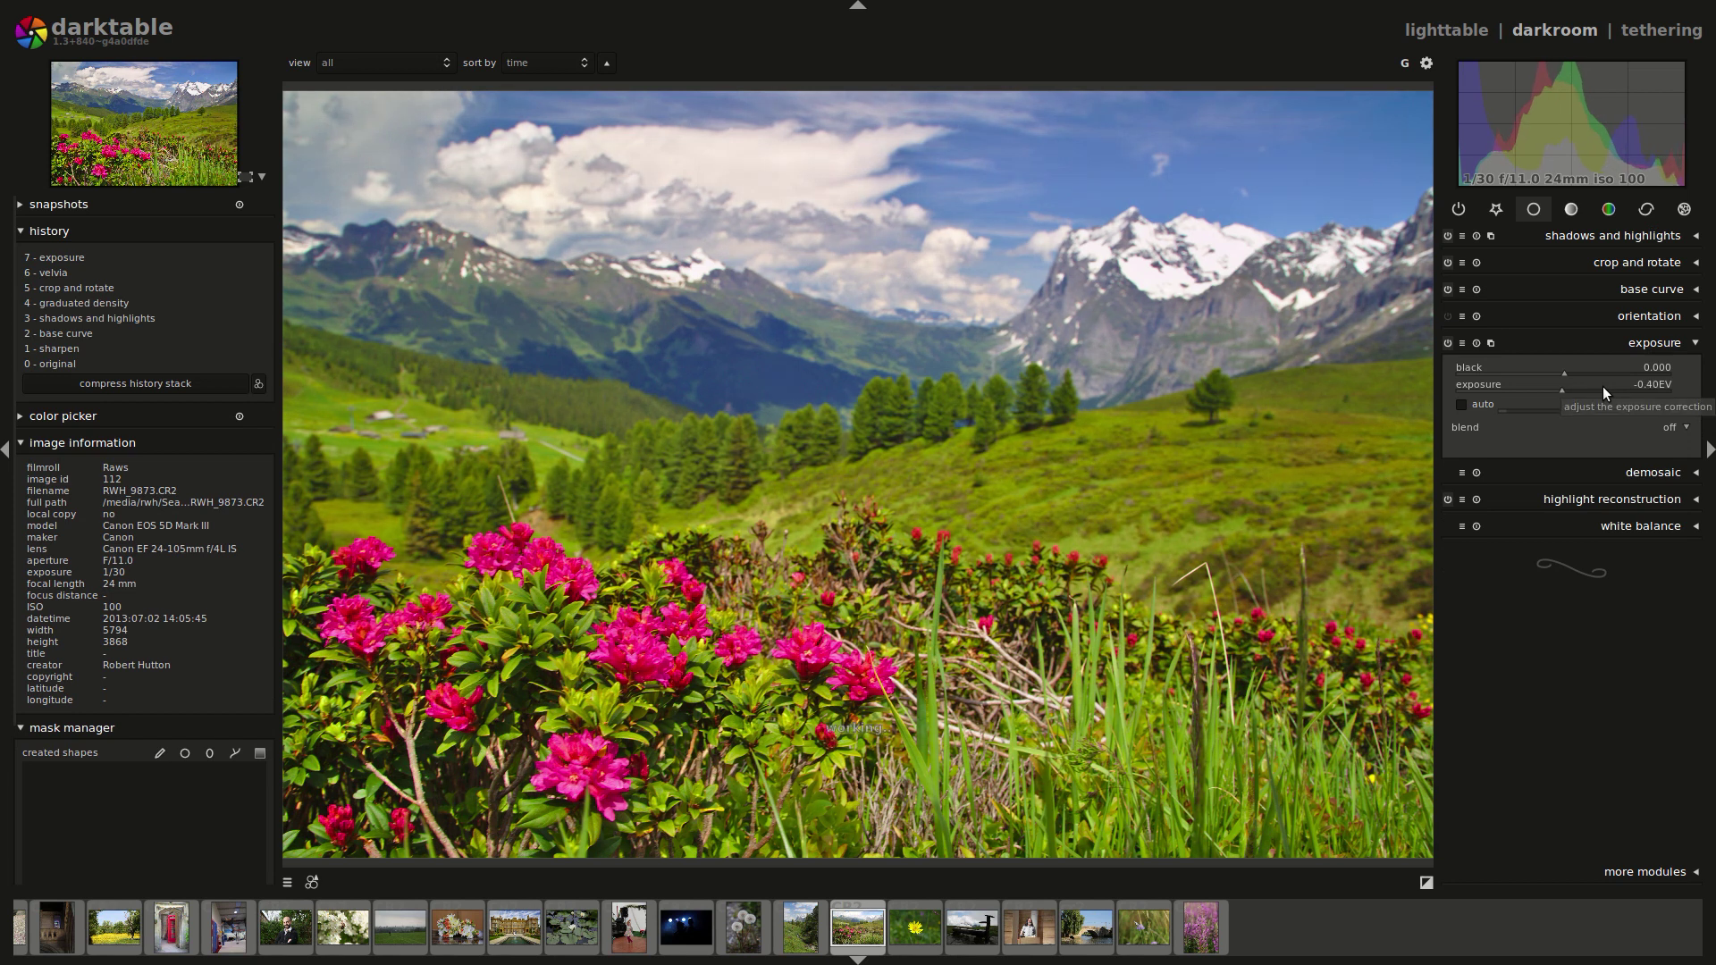
pyautogui.scroll(2, 1601, 386)
pyautogui.scroll(7, 1601, 386)
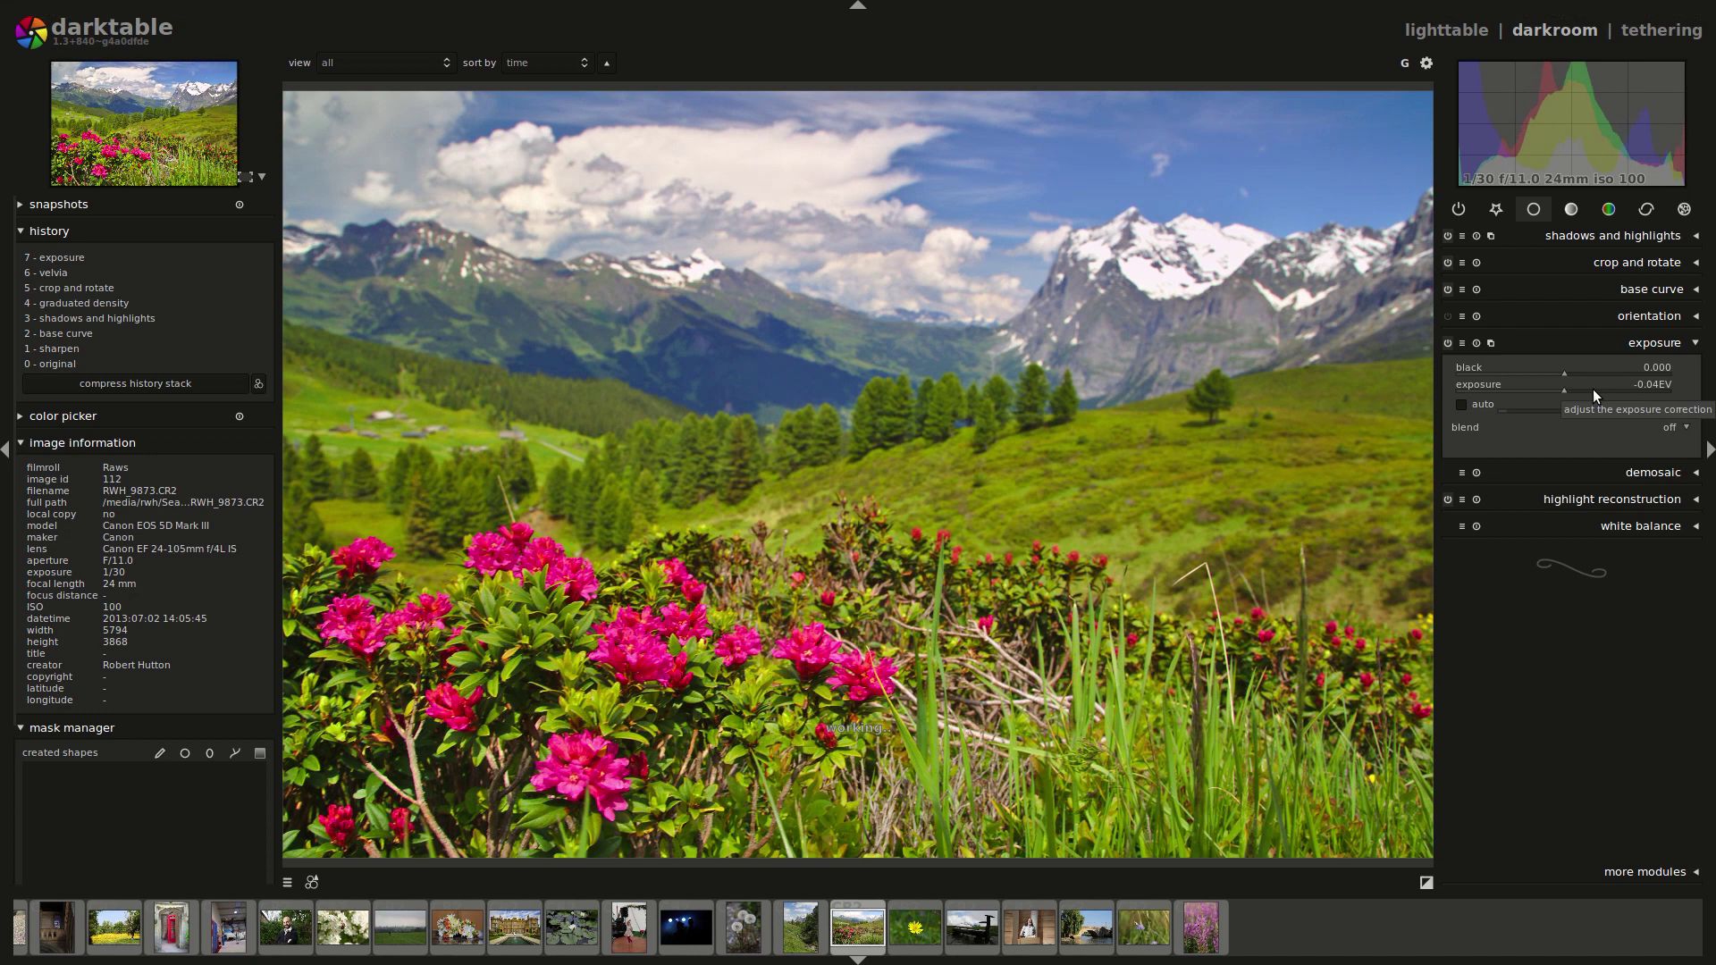
pyautogui.scroll(-2, 1592, 389)
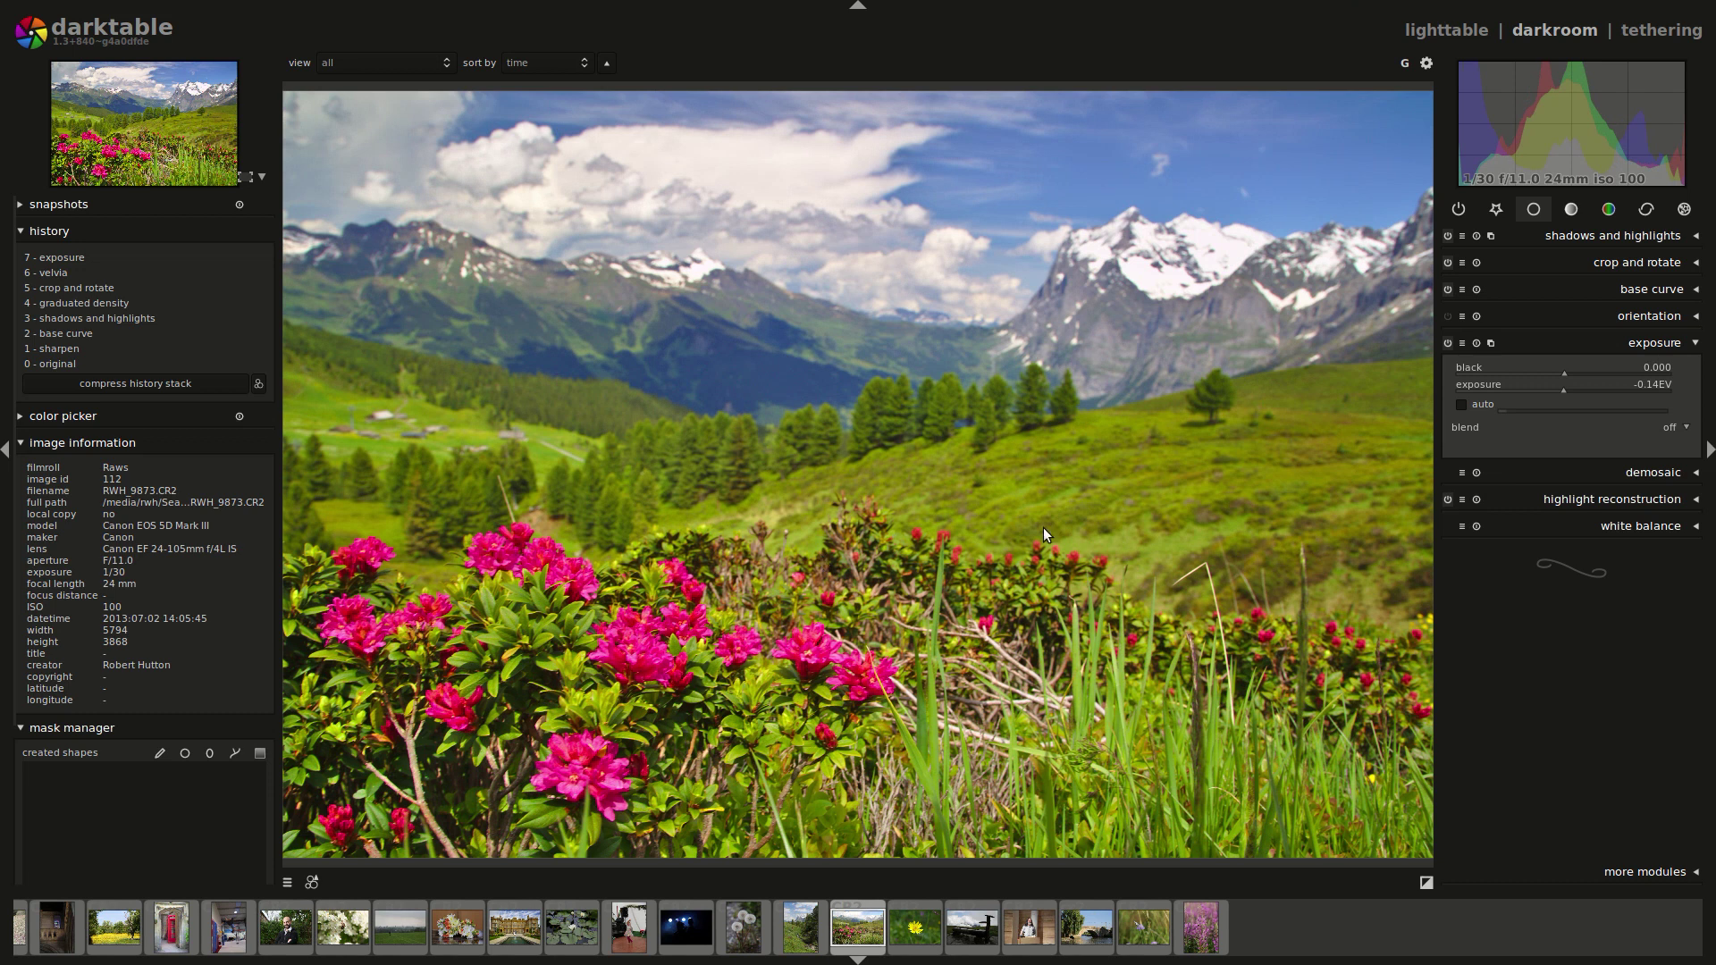
pyautogui.click(1605, 348)
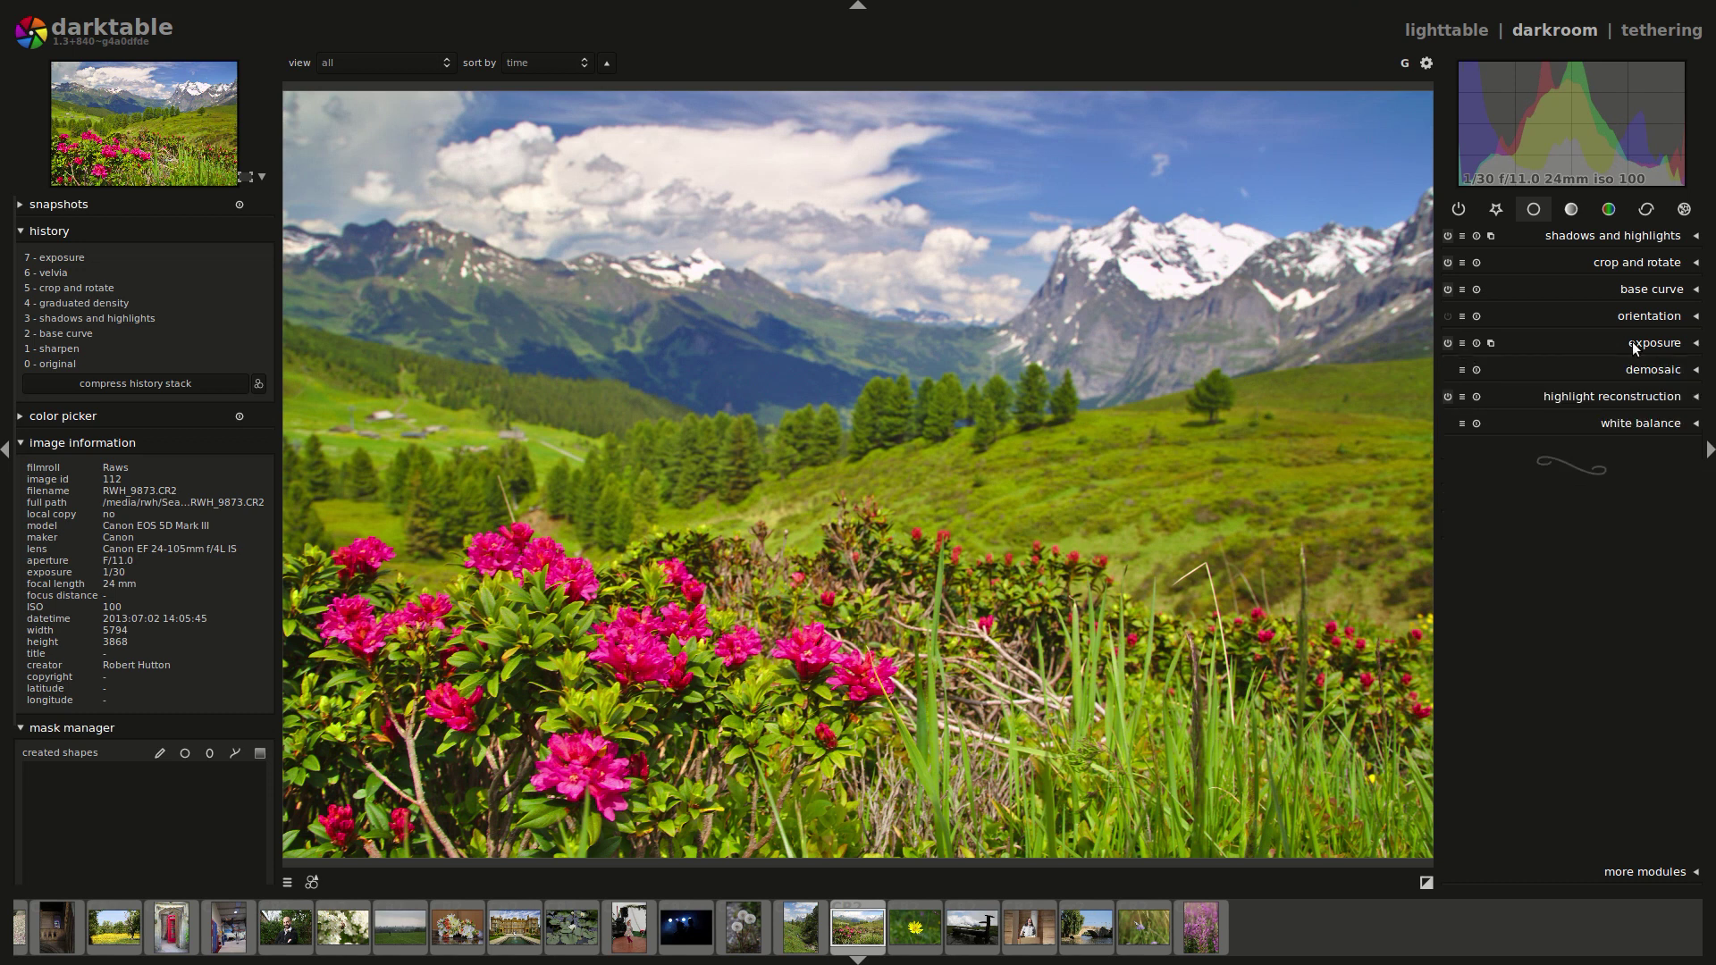
# Try the local contrast module at its default settings and switch it off.
pyautogui.click(1570, 208)
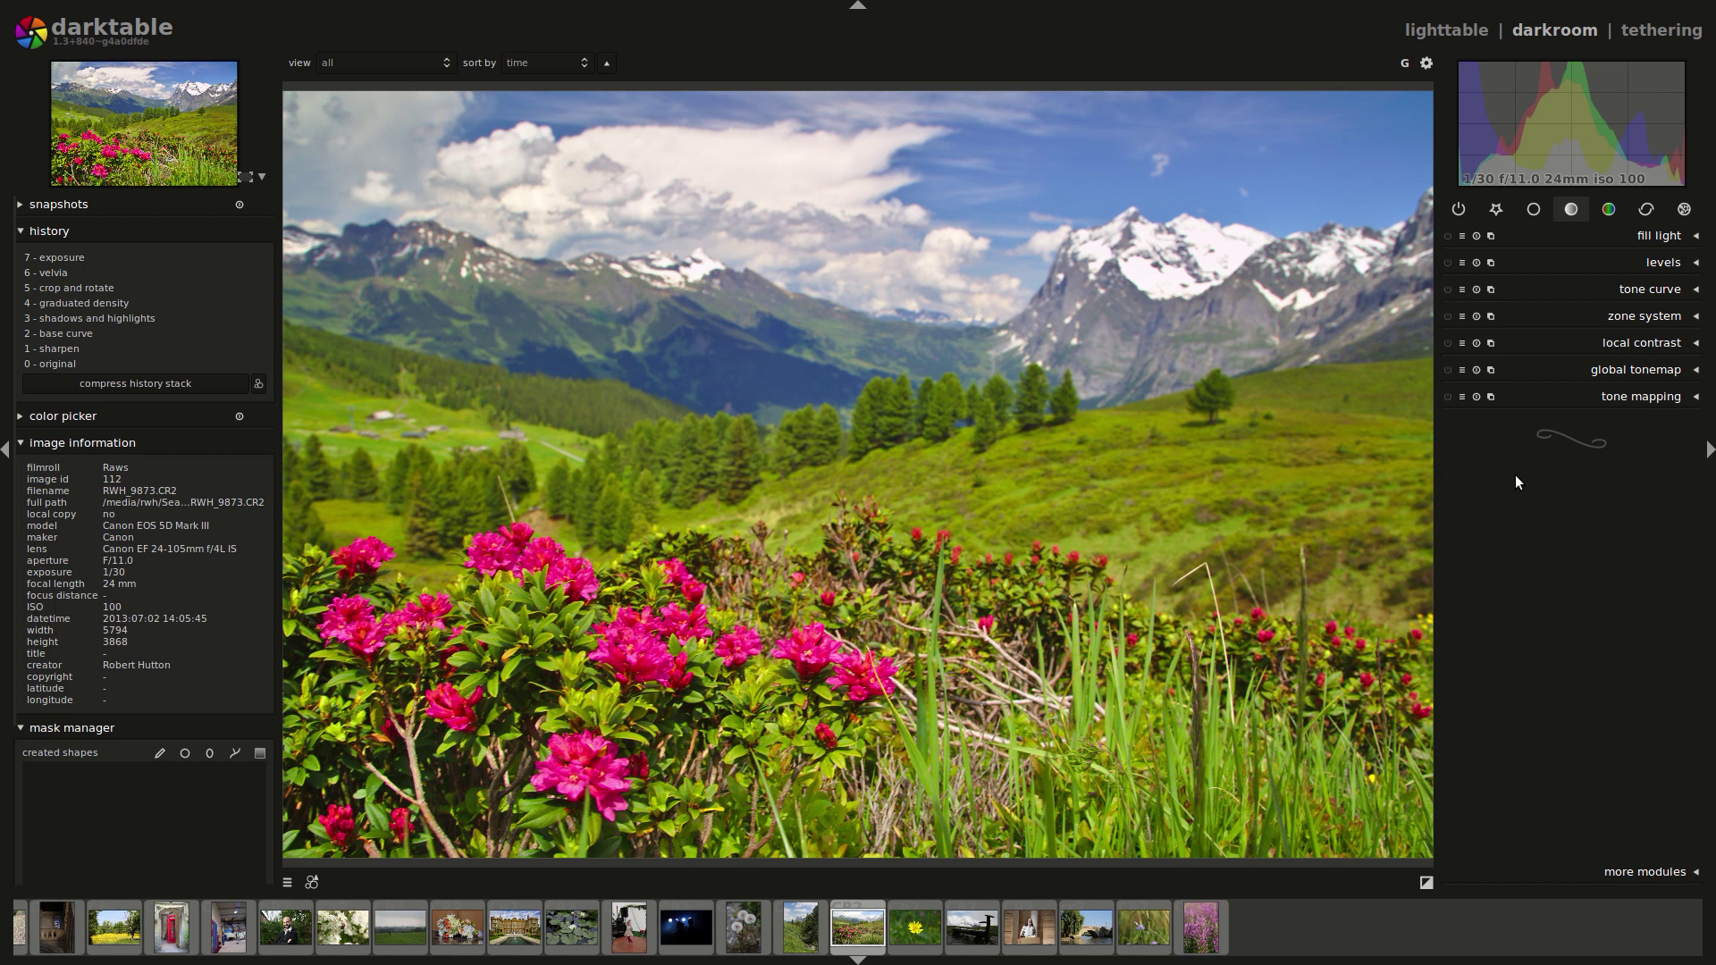
pyautogui.click(1652, 342)
pyautogui.click(1448, 343)
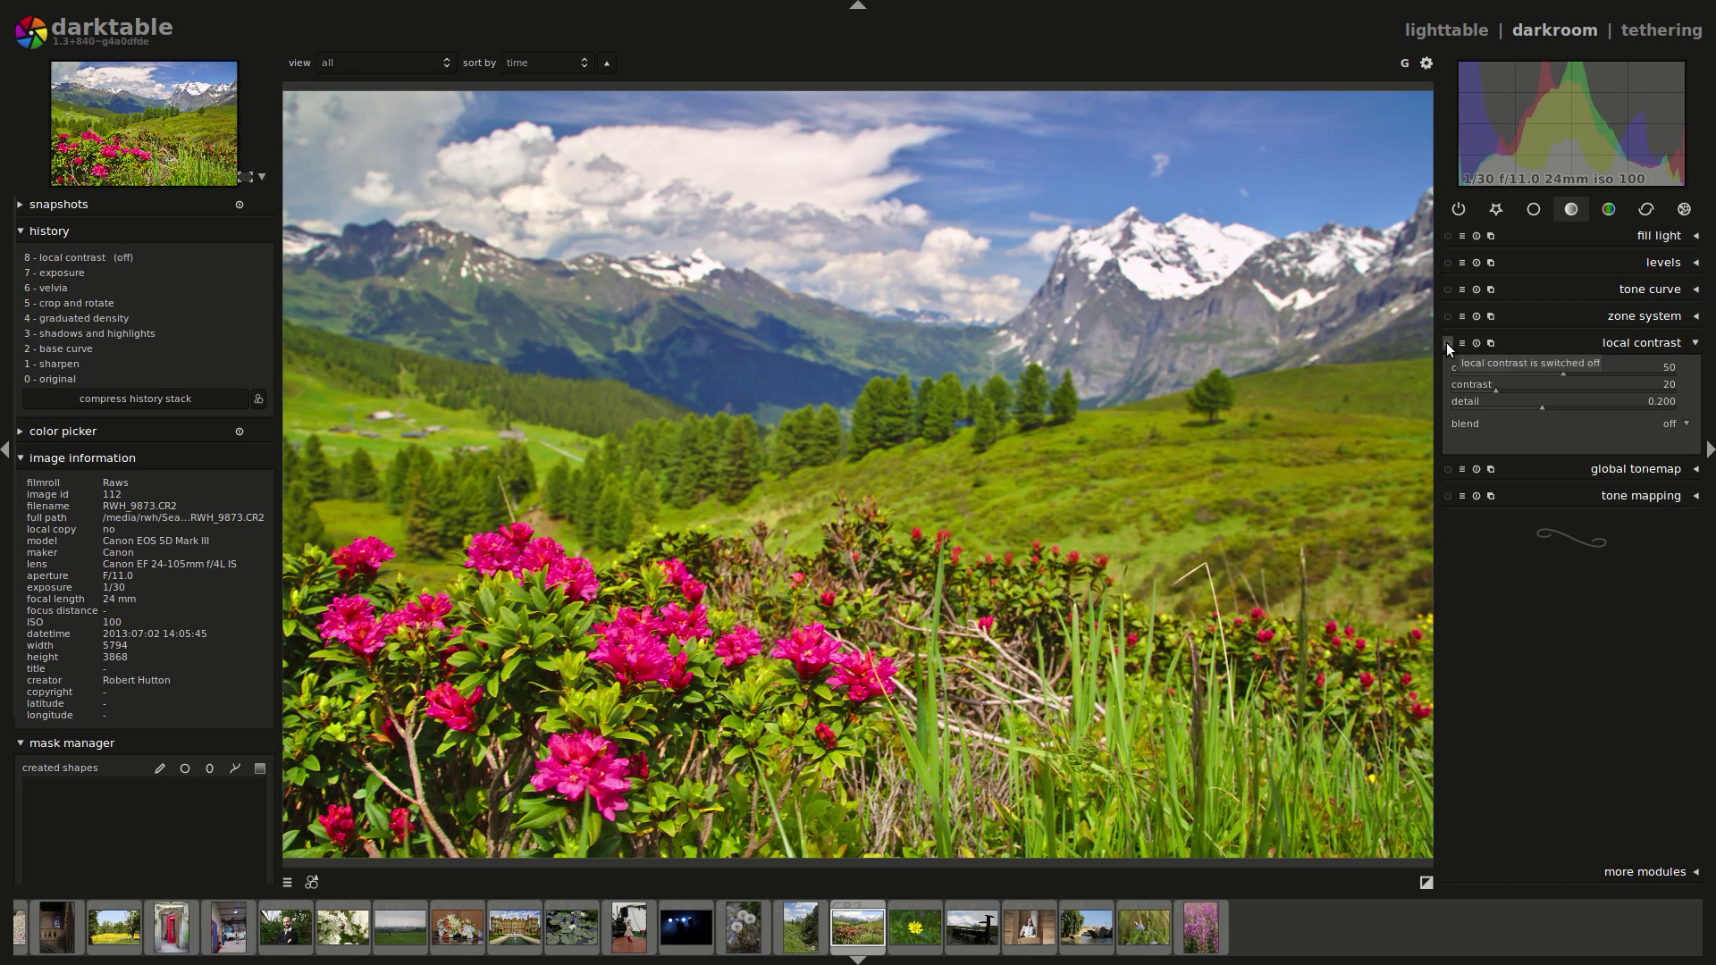
pyautogui.click(1447, 343)
pyautogui.click(1595, 342)
# Apply the equalizer's clarity preset and replace it with clarity (subtle).
pyautogui.click(1644, 209)
pyautogui.click(1635, 396)
pyautogui.click(1650, 262)
pyautogui.click(1462, 261)
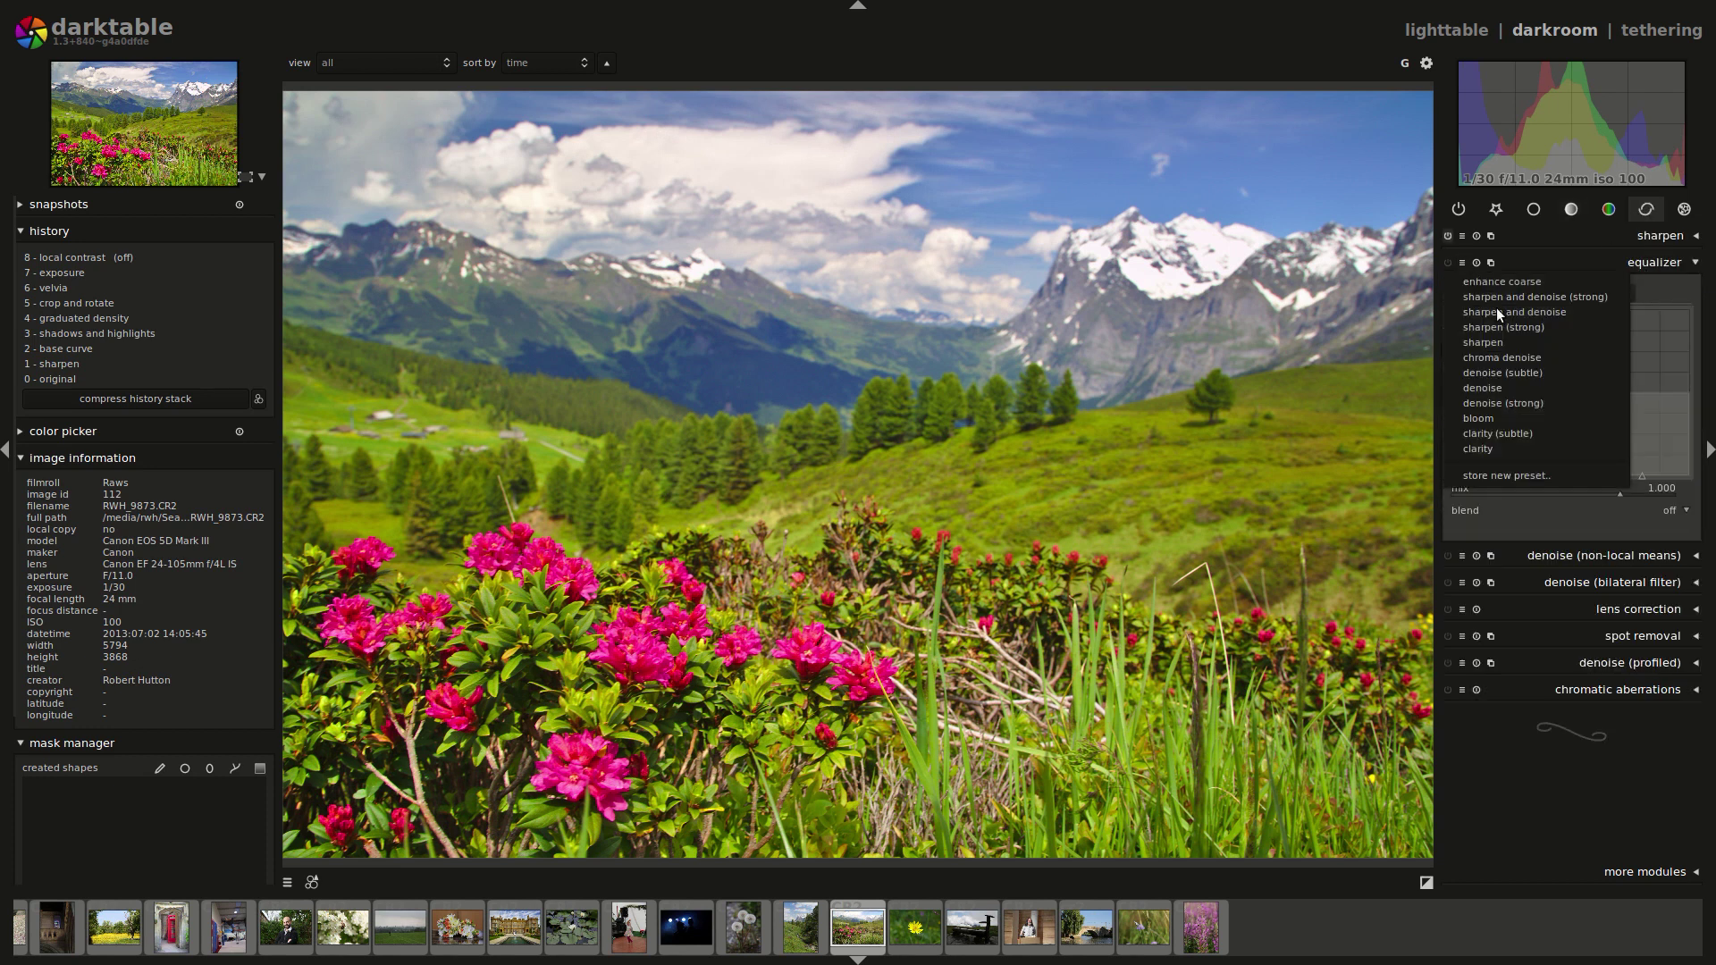
pyautogui.click(1505, 452)
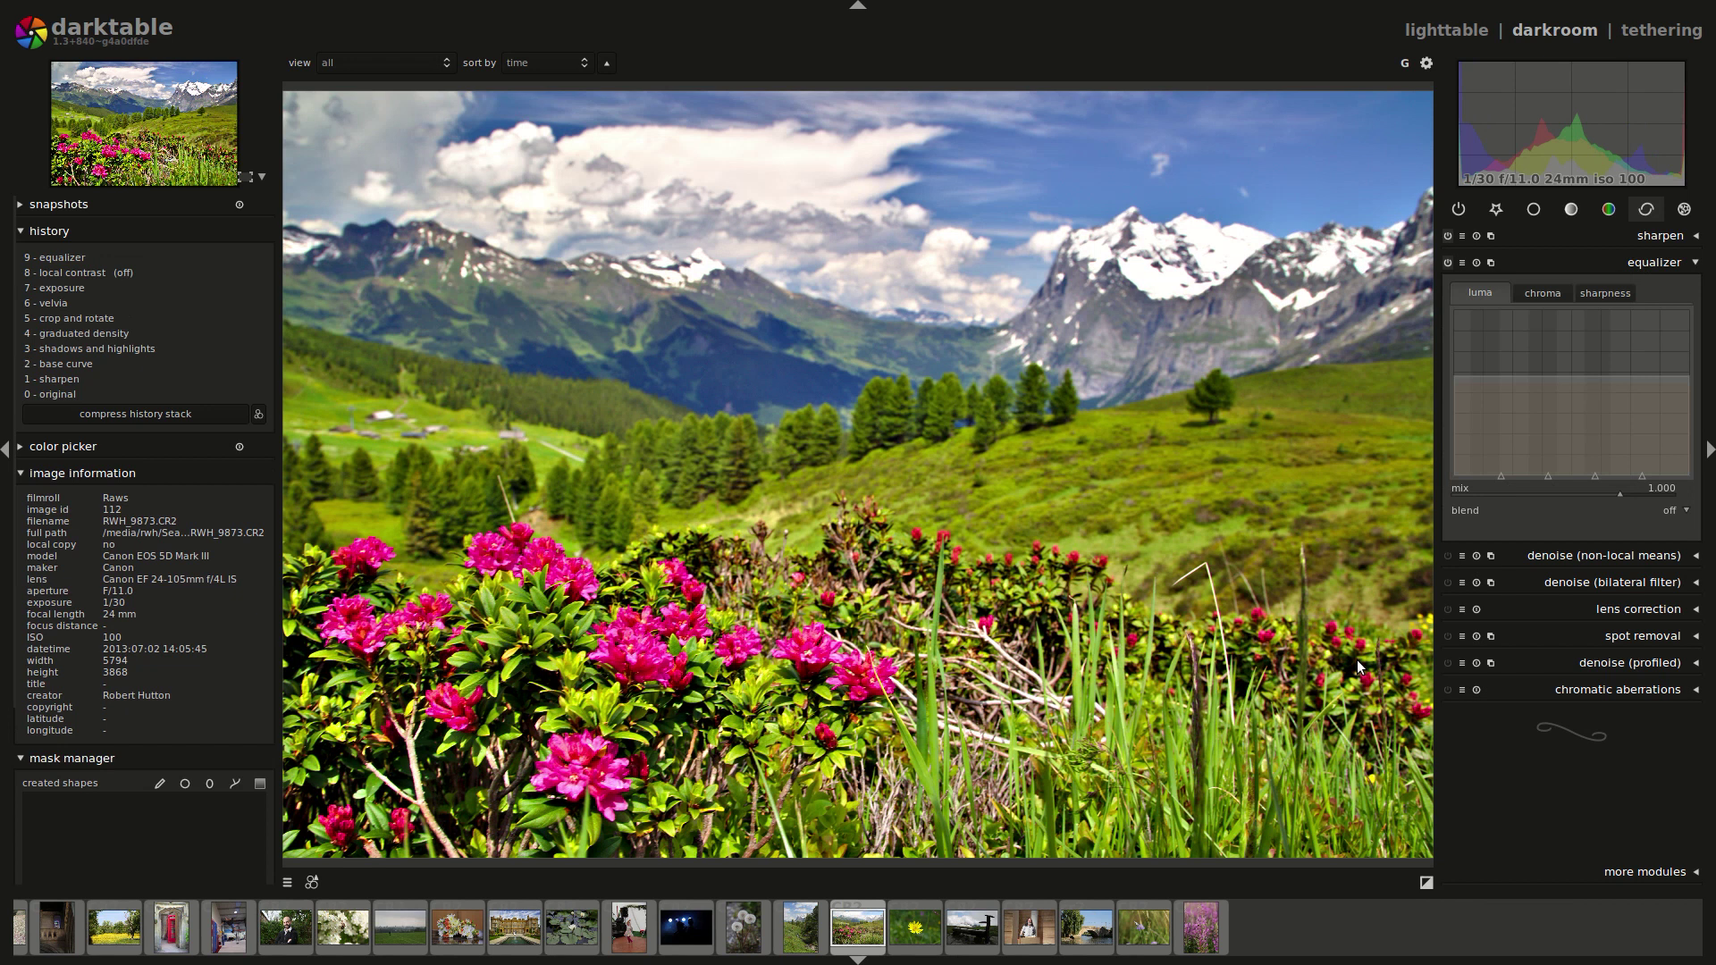
pyautogui.click(1462, 264)
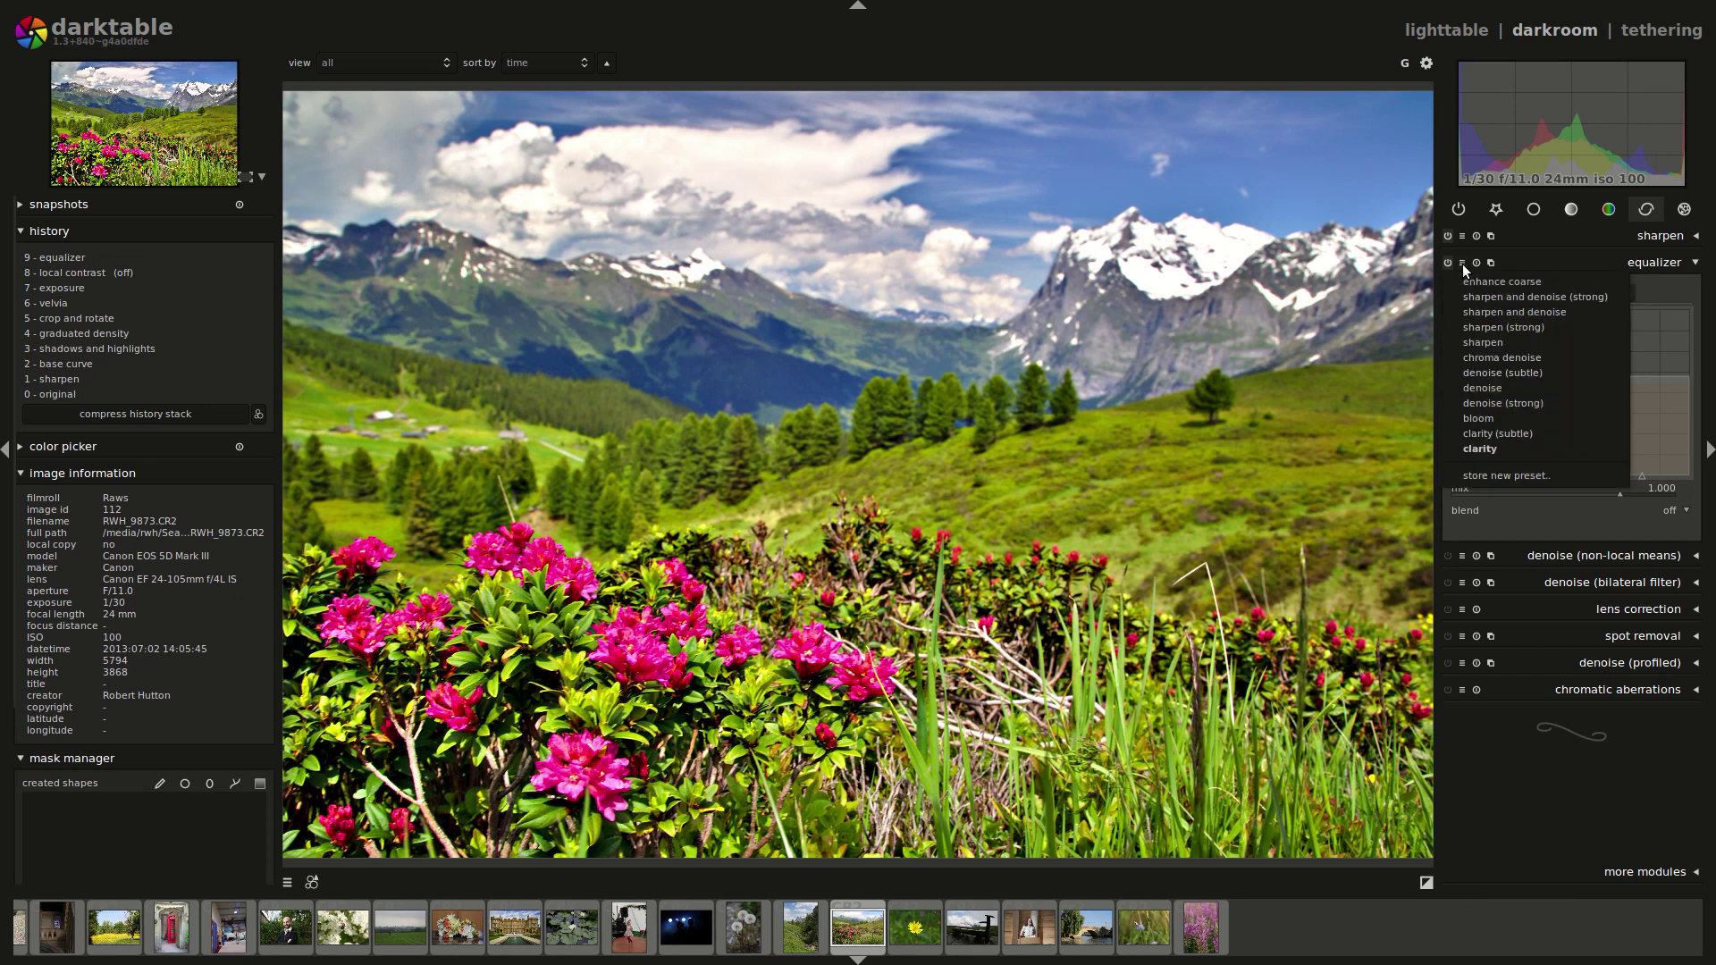
pyautogui.click(1497, 433)
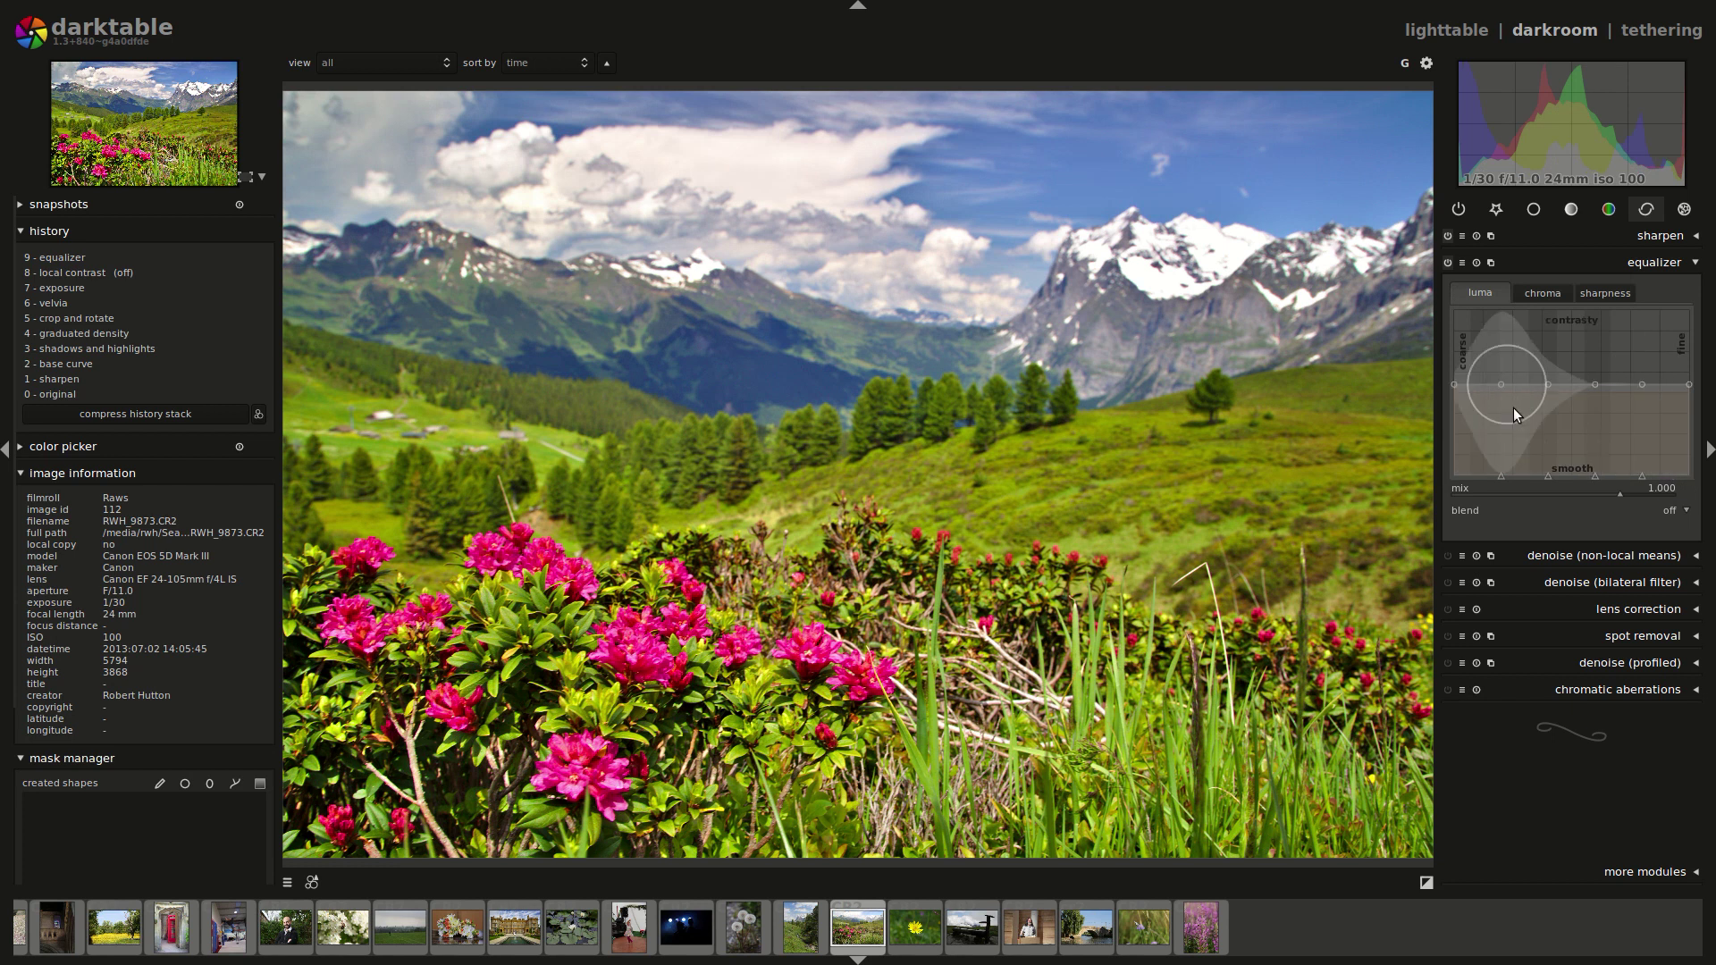
# Reshape the equalizer's luma curve to boost contrast at medium detail sizes, and raise its lower denoising curve towards the fine end.
pyautogui.moveTo(1611, 375)
pyautogui.mouseDown()
pyautogui.moveTo(1610, 318)
pyautogui.moveTo(1596, 351)
pyautogui.moveTo(1556, 365)
pyautogui.moveTo(1514, 315)
pyautogui.mouseUp()
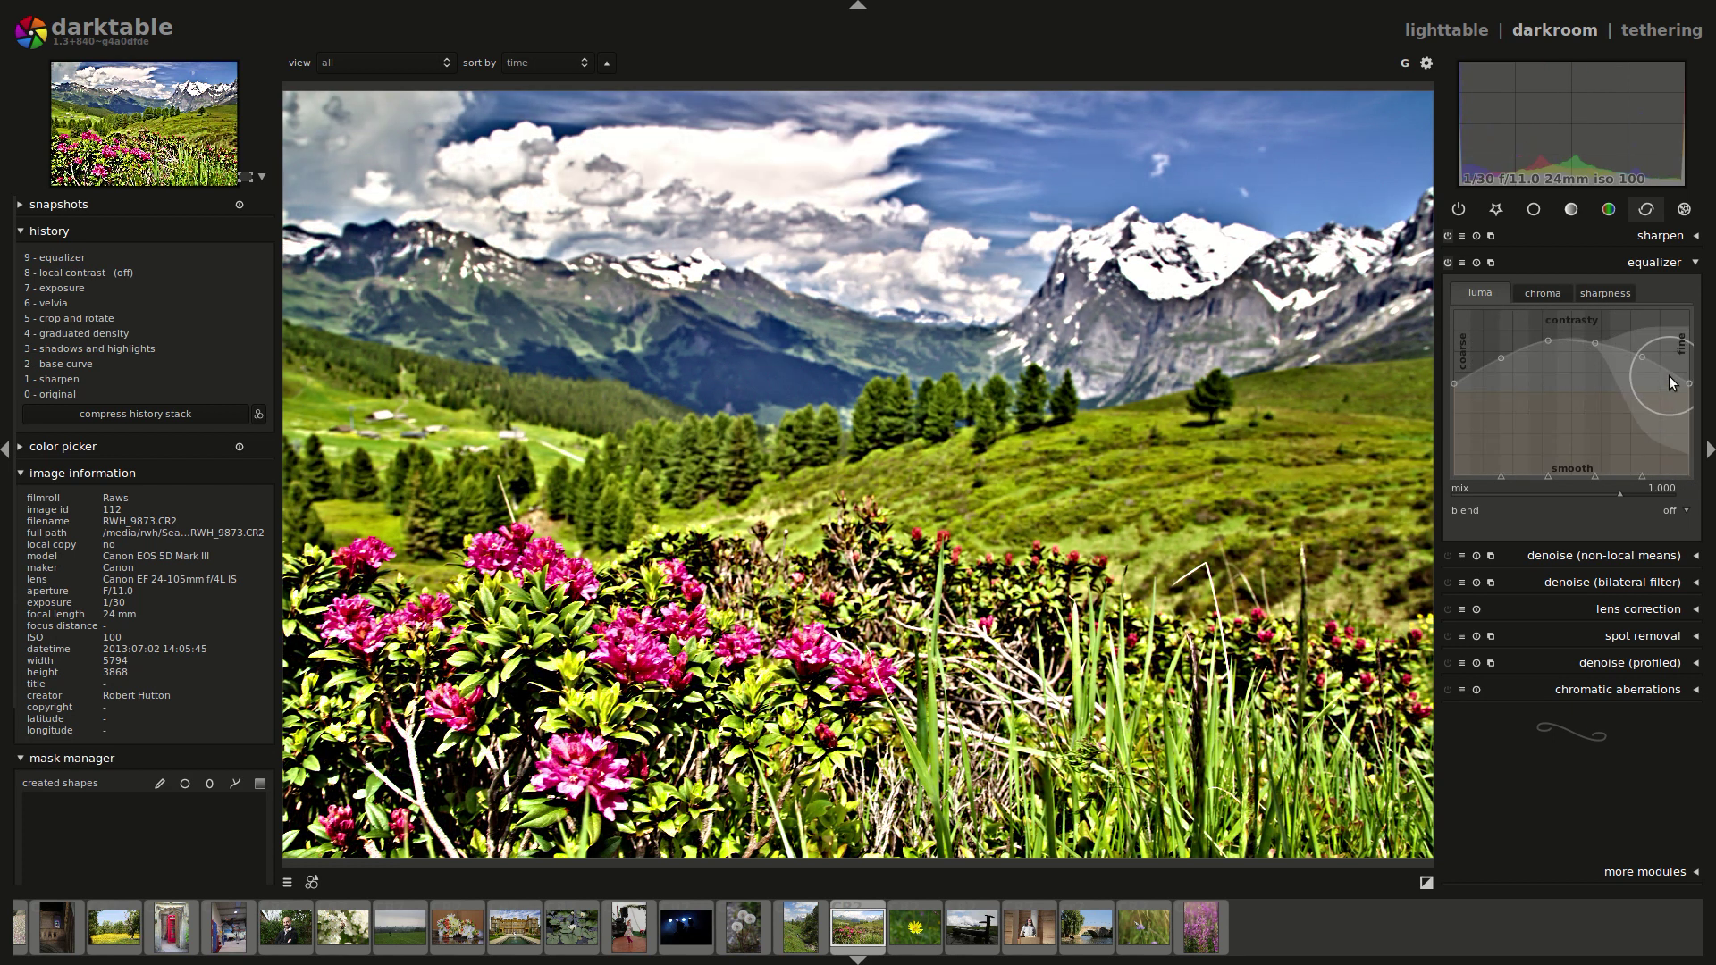
pyautogui.moveTo(1584, 414); pyautogui.dragTo(1589, 417)
pyautogui.moveTo(1660, 365); pyautogui.dragTo(1660, 432)
pyautogui.moveTo(1541, 485)
pyautogui.mouseDown()
pyautogui.moveTo(1526, 435)
pyautogui.moveTo(1536, 475)
pyautogui.moveTo(1582, 476)
pyautogui.moveTo(1586, 422)
pyautogui.mouseUp()
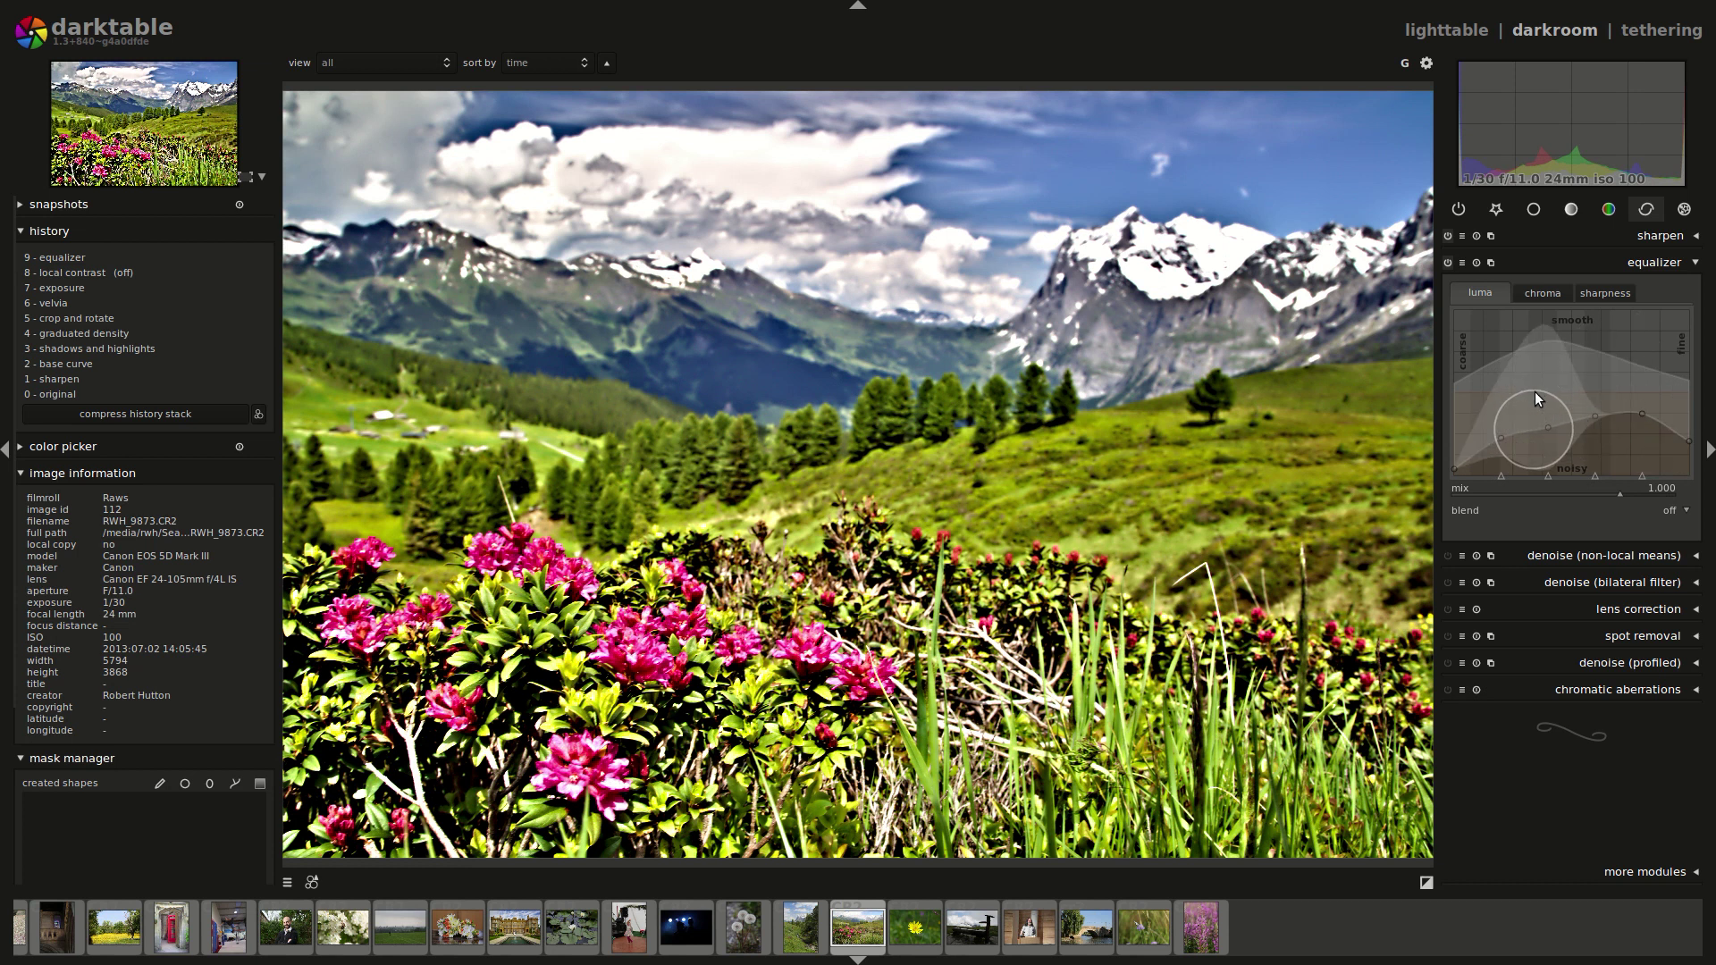
# Try boosting the equalizer's chroma curve at coarse detail sizes and reset that curve.
pyautogui.click(1544, 292)
pyautogui.moveTo(1595, 393)
pyautogui.mouseDown()
pyautogui.moveTo(1546, 359)
pyautogui.moveTo(1520, 380)
pyautogui.moveTo(1473, 311)
pyautogui.mouseUp()
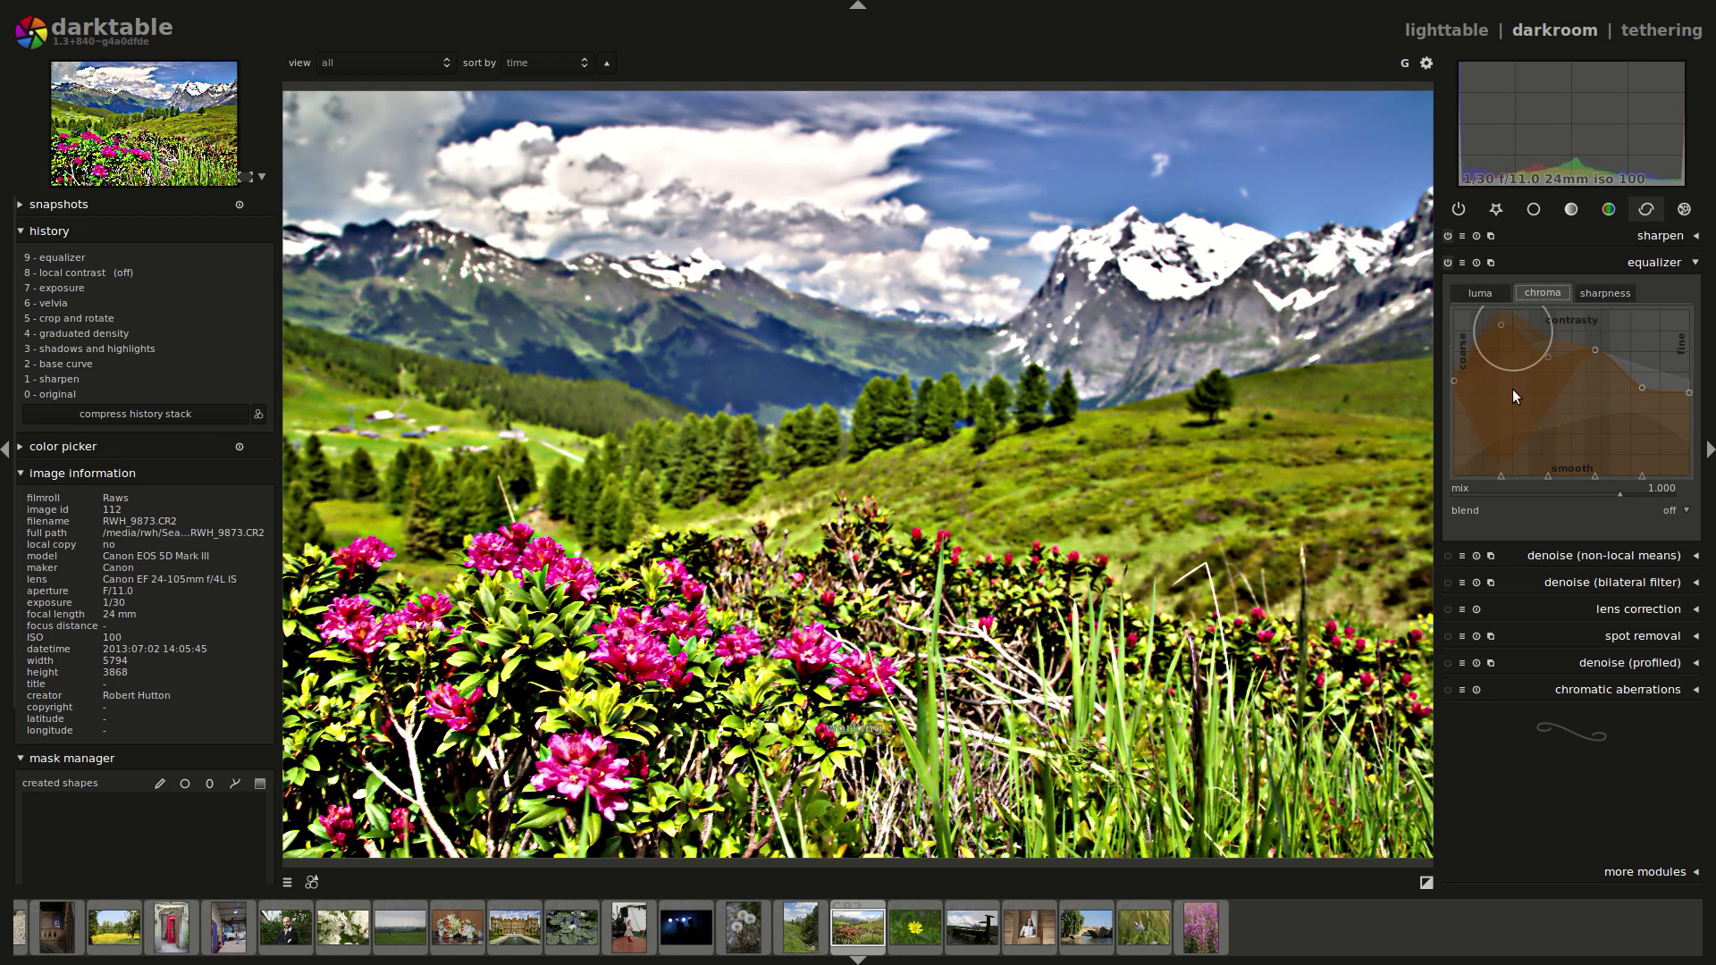
pyautogui.moveTo(1477, 354); pyautogui.dragTo(1479, 274)
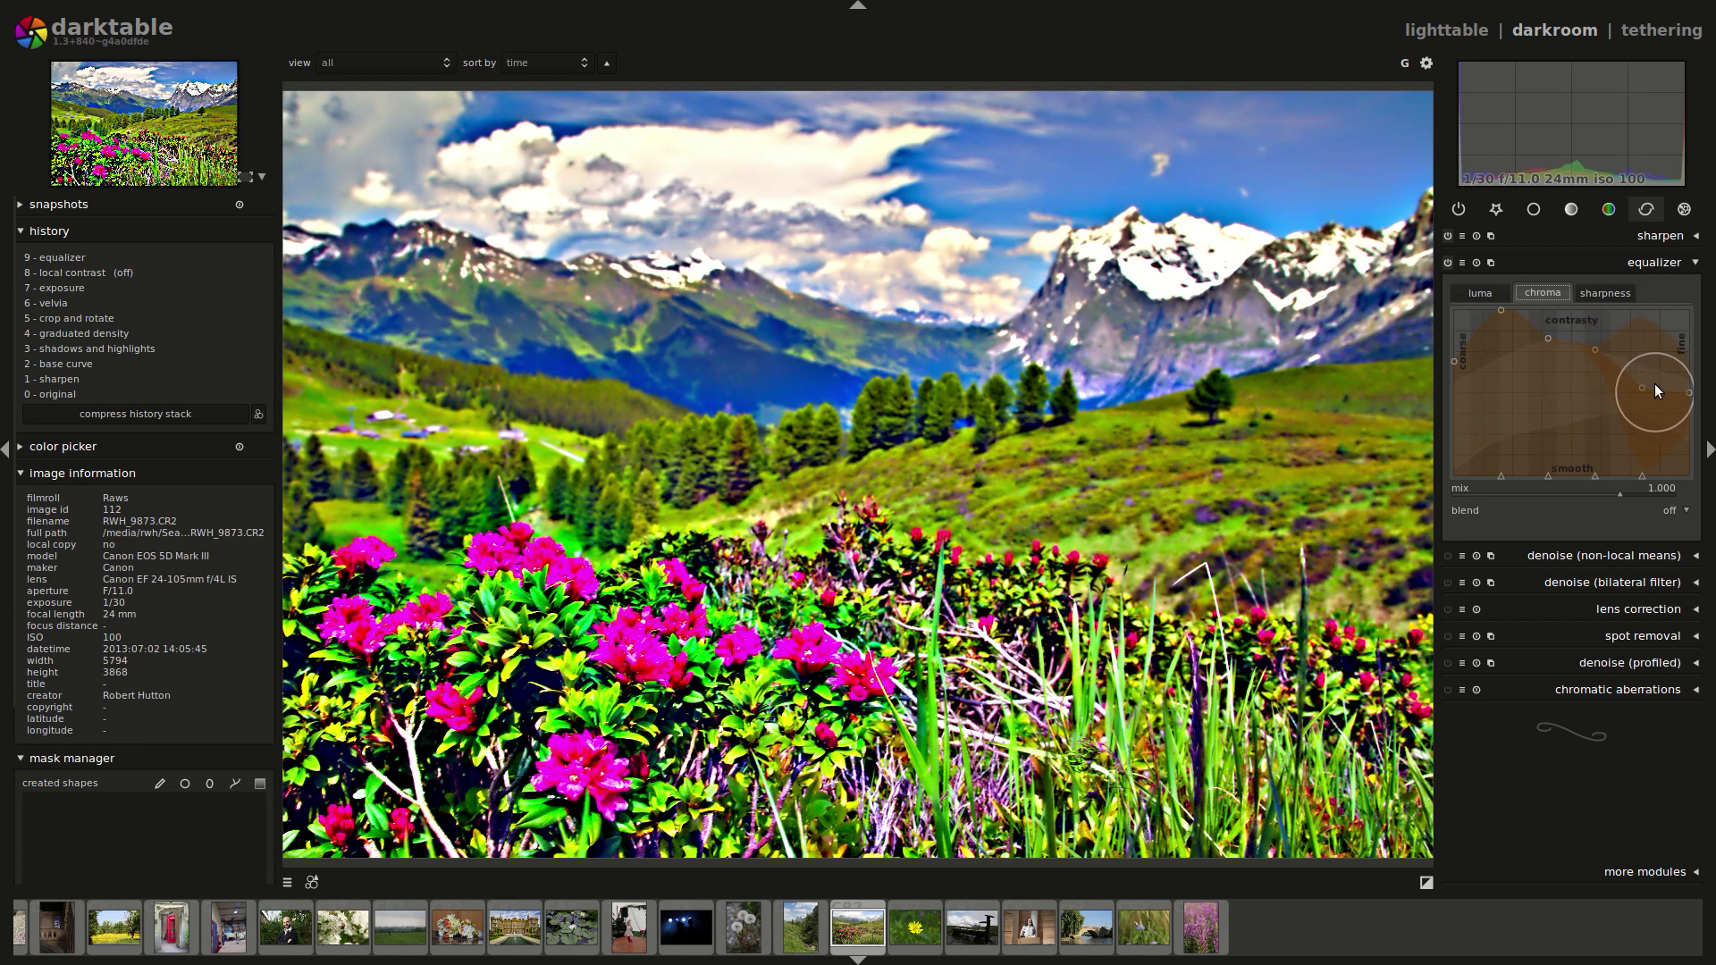
pyautogui.doubleClick(1590, 400)
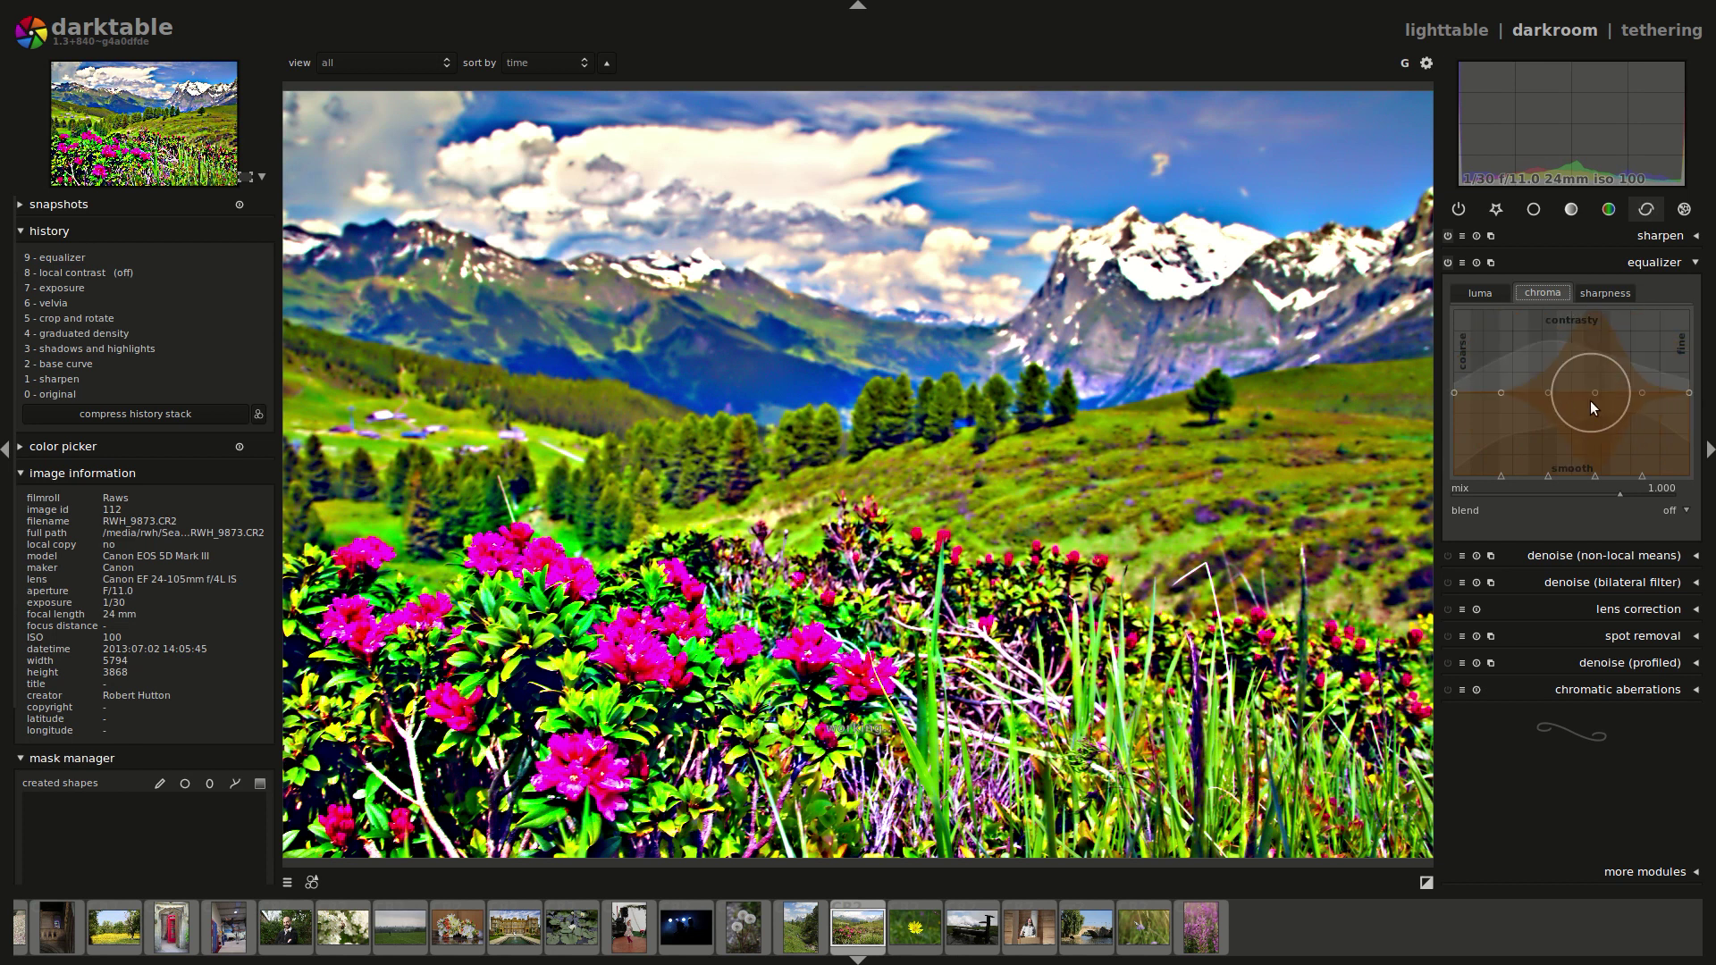
# Reset the equalizer's luma curve and try raising the chroma curve only towards the fine detail sizes.
pyautogui.moveTo(1662, 393); pyautogui.dragTo(1658, 212)
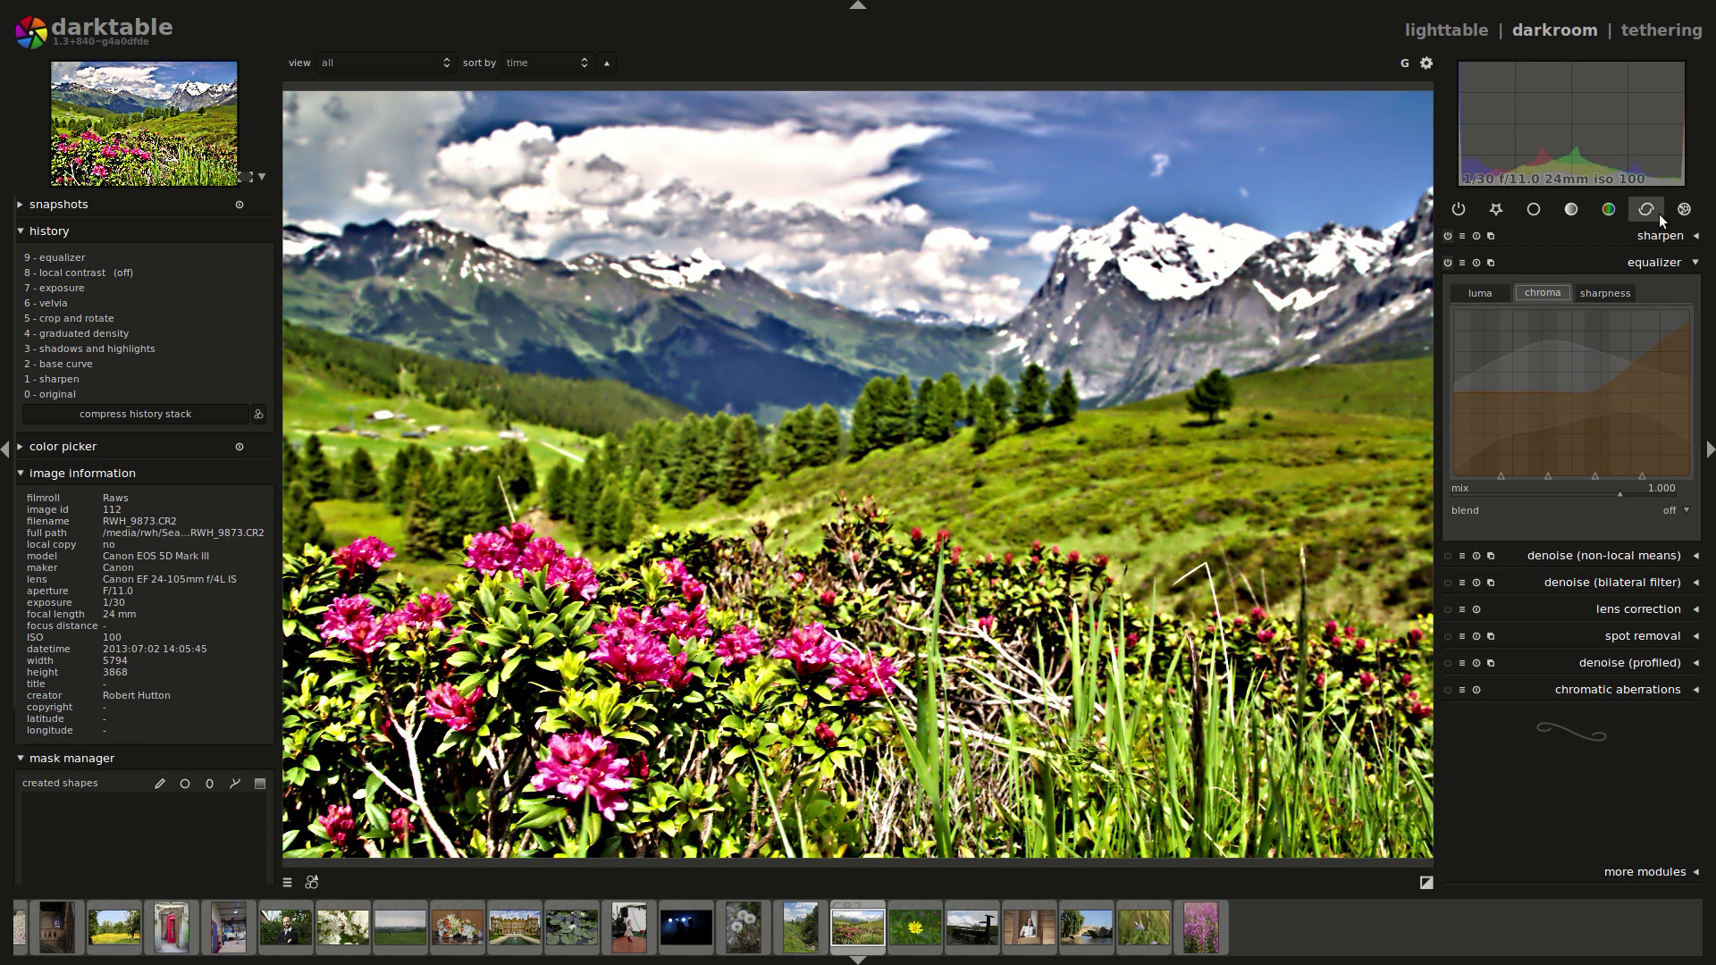
pyautogui.click(1476, 292)
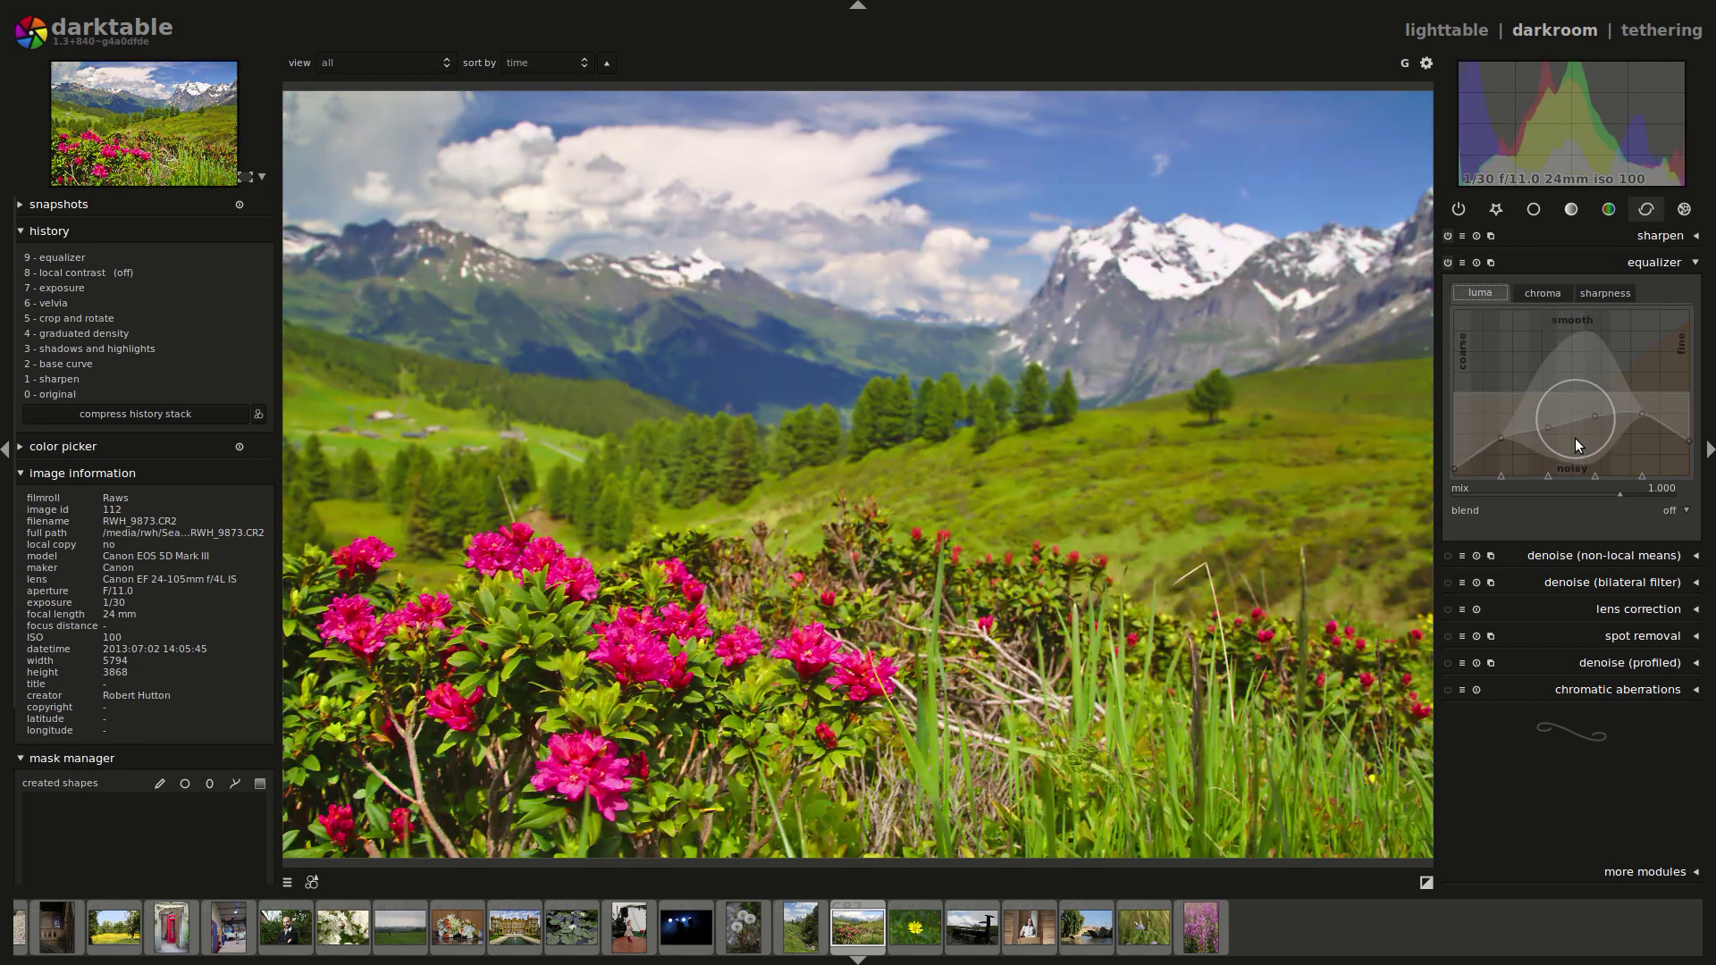
pyautogui.click(1531, 289)
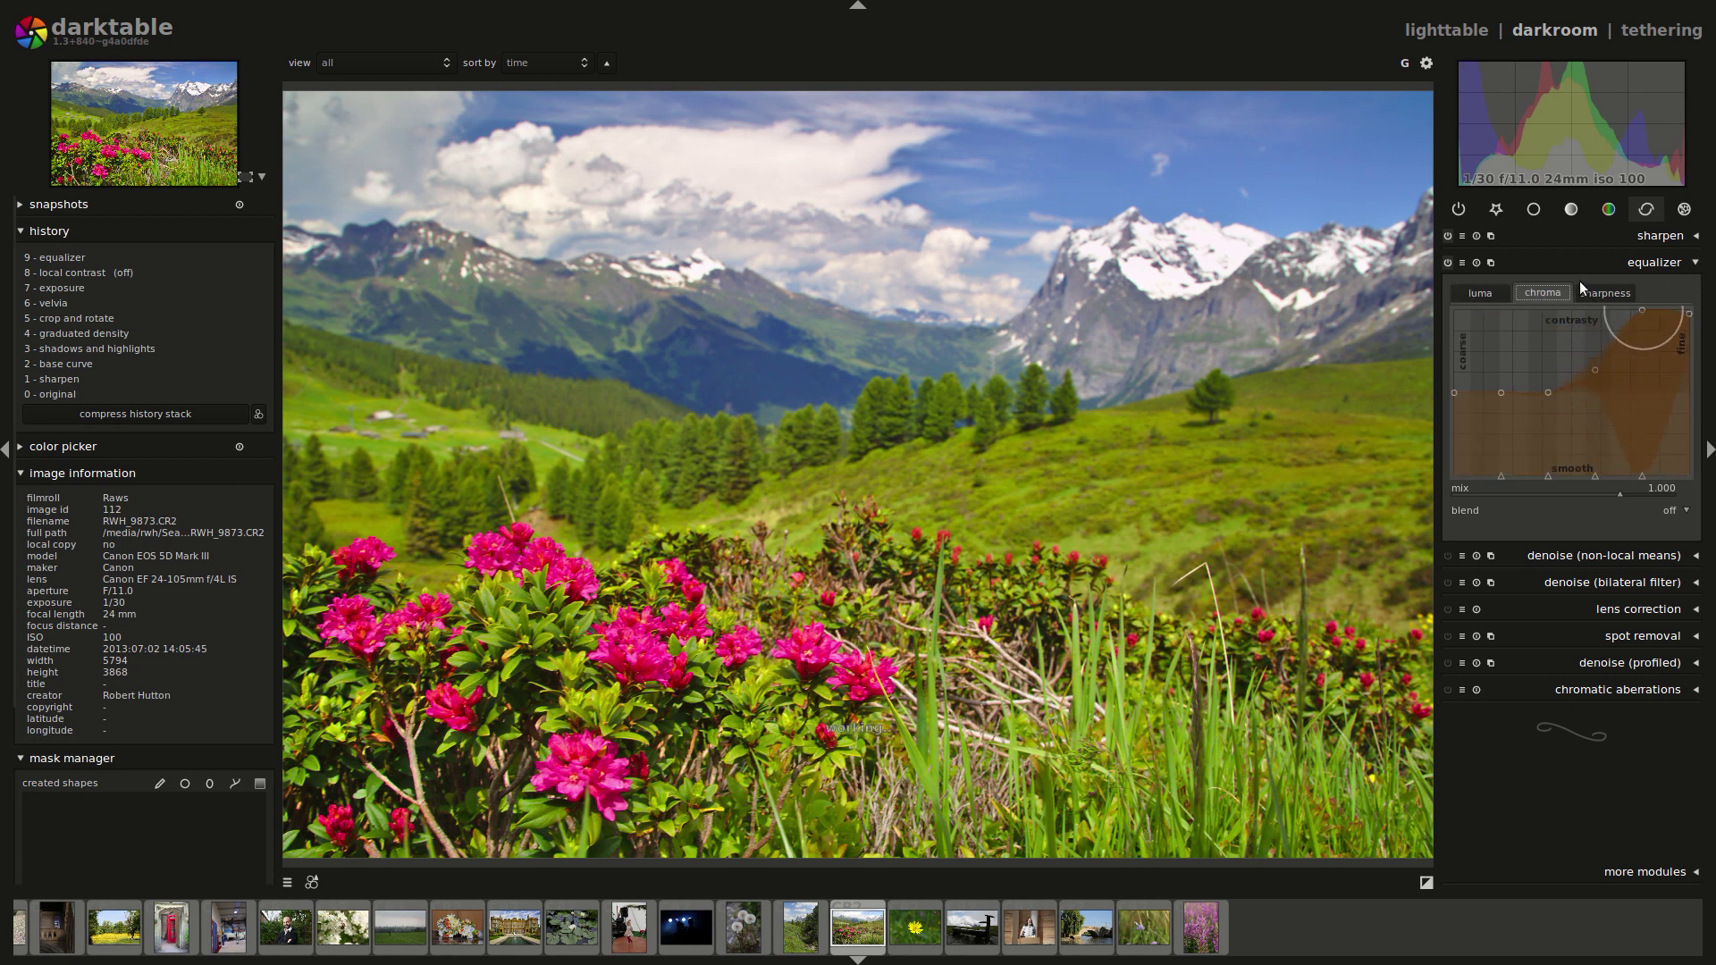
pyautogui.doubleClick(1635, 381)
pyautogui.moveTo(1626, 383); pyautogui.dragTo(1627, 324)
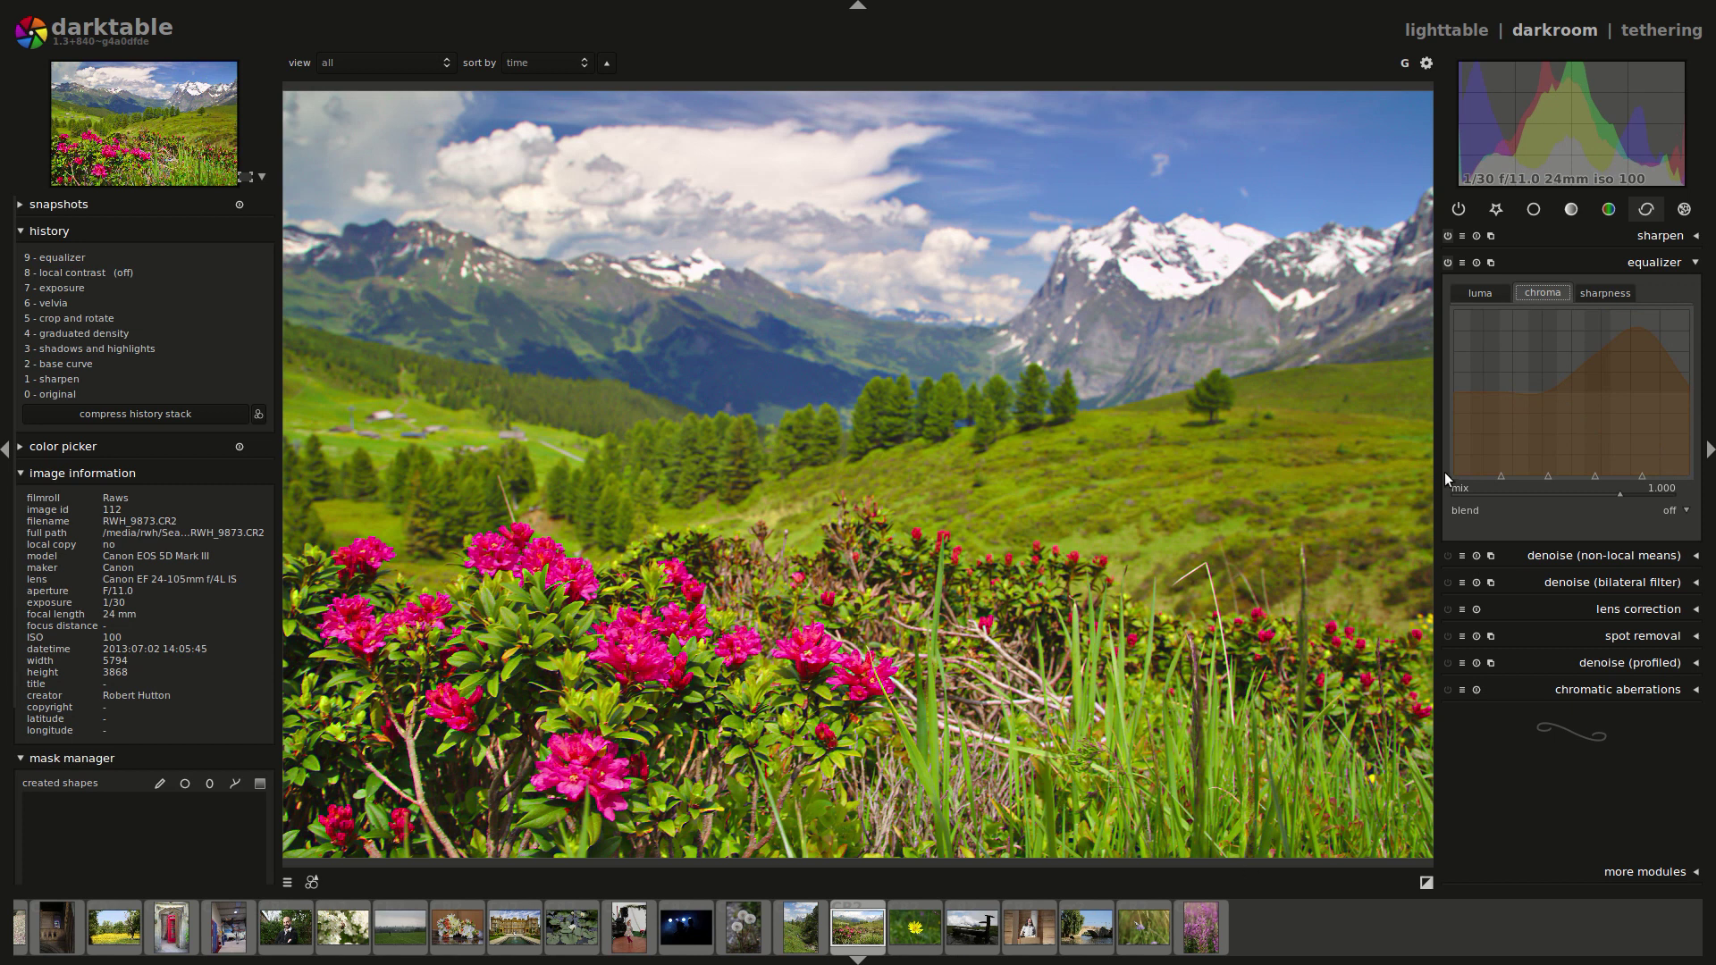
# Try adding a coarse-detail boost to the chroma curve, flatten the curve again and show the sharpness curve.
pyautogui.moveTo(1505, 384); pyautogui.dragTo(1505, 315)
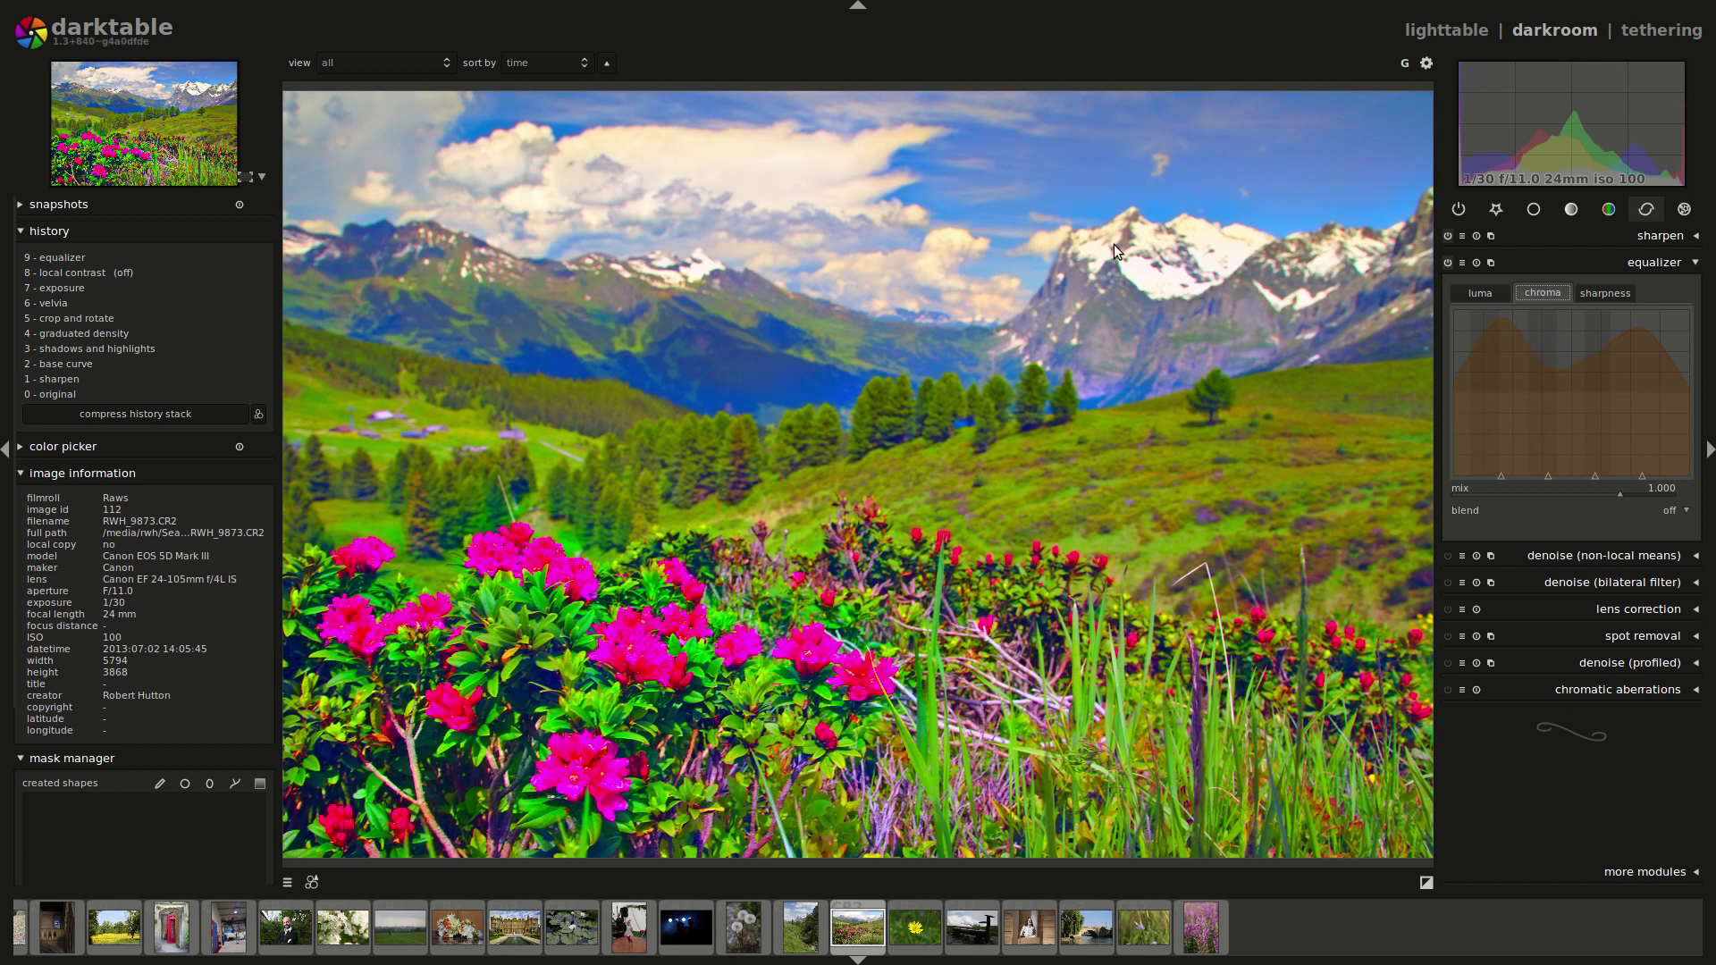
pyautogui.moveTo(1573, 320)
pyautogui.mouseDown()
pyautogui.moveTo(1572, 418)
pyautogui.moveTo(1615, 401)
pyautogui.moveTo(1591, 469)
pyautogui.moveTo(1636, 468)
pyautogui.moveTo(1624, 438)
pyautogui.moveTo(1667, 473)
pyautogui.moveTo(1667, 427)
pyautogui.moveTo(1663, 470)
pyautogui.moveTo(1624, 427)
pyautogui.moveTo(1507, 437)
pyautogui.moveTo(1466, 460)
pyautogui.moveTo(1584, 428)
pyautogui.moveTo(1549, 450)
pyautogui.mouseUp()
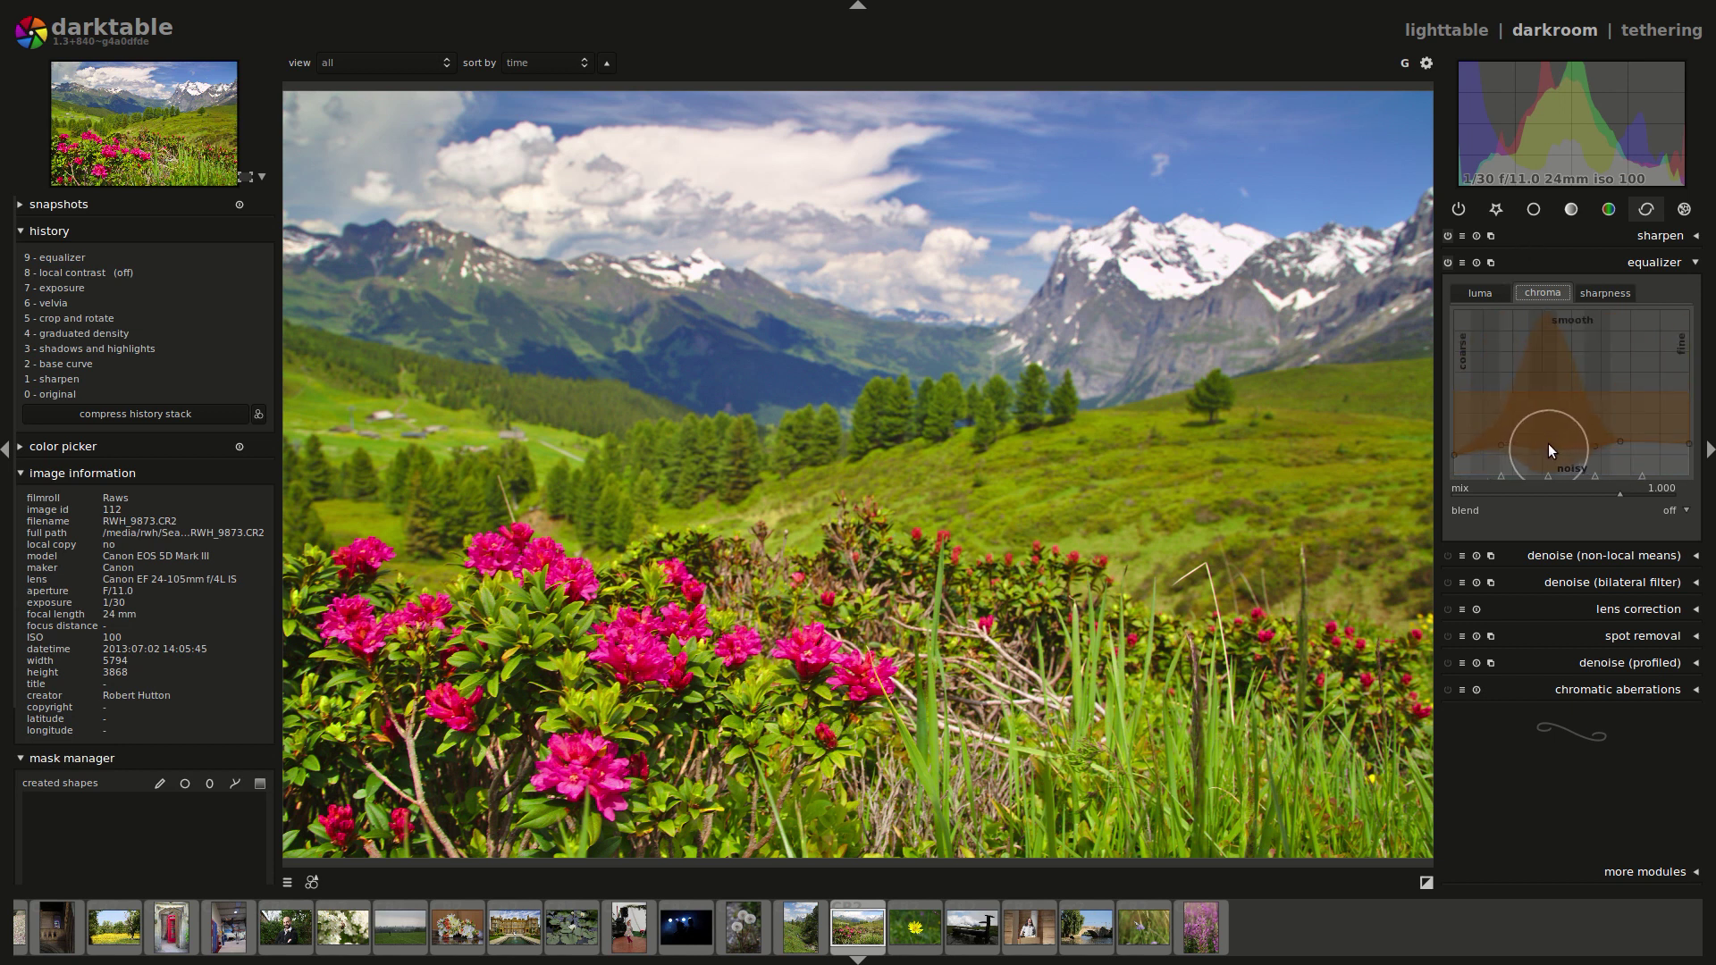
pyautogui.click(1604, 293)
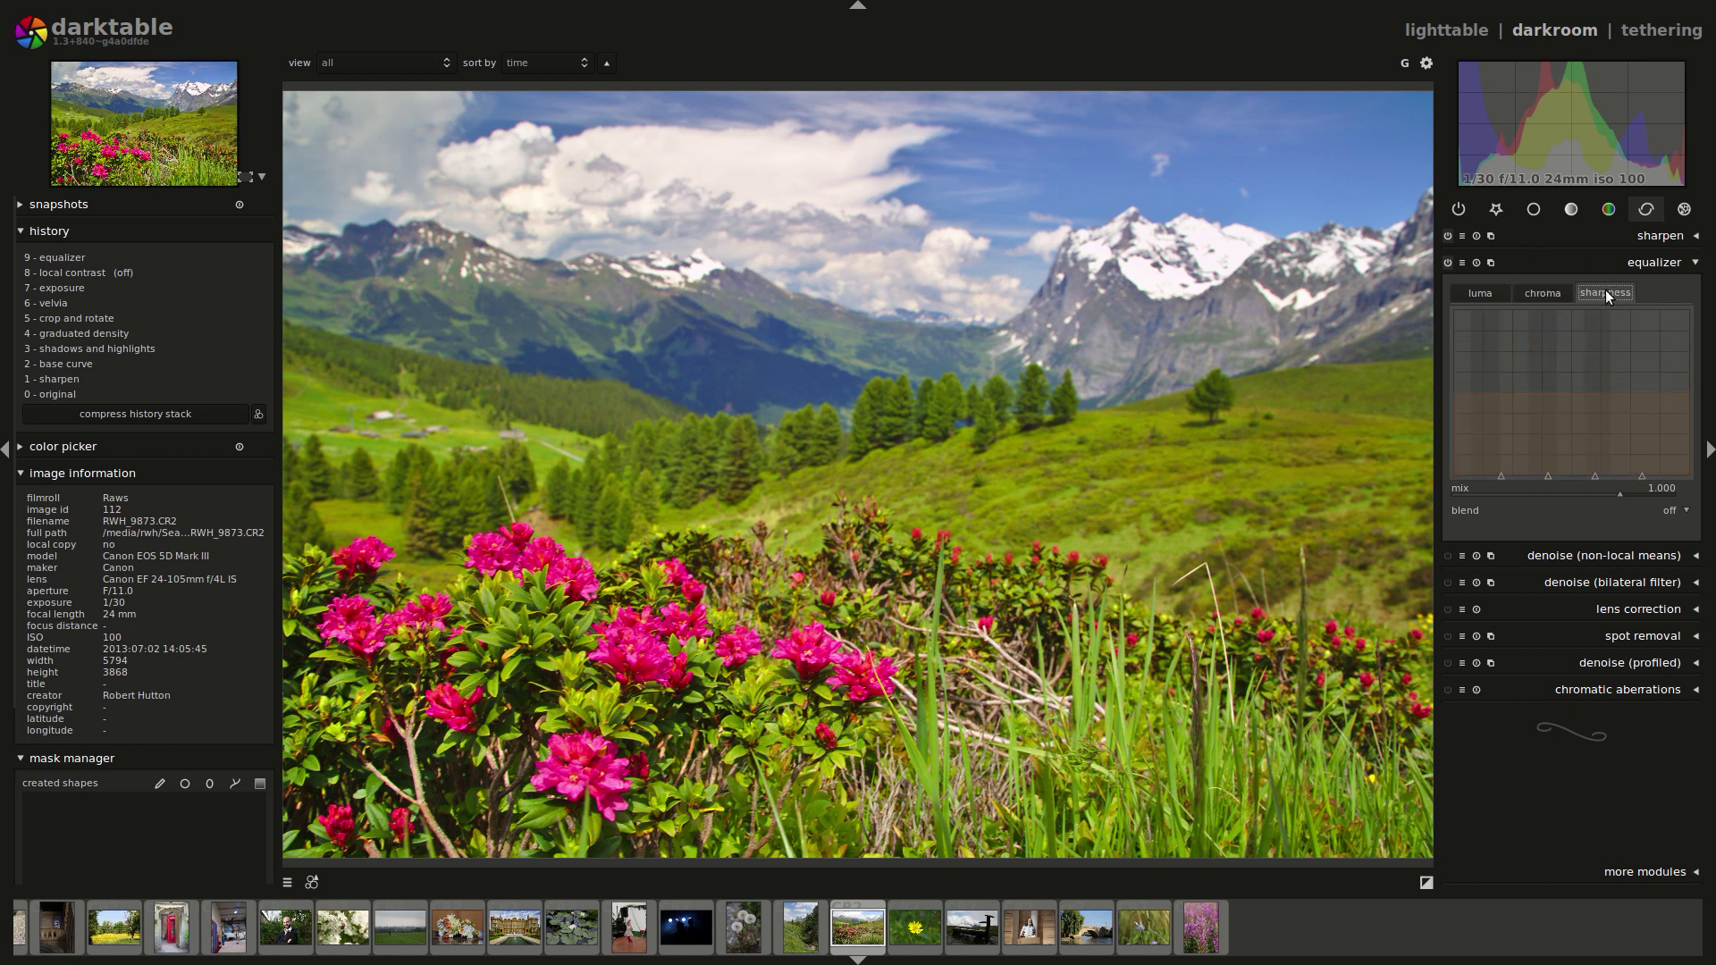
# Reapply a clarity preset in the equalizer and reduce its mix to 0.600.
pyautogui.click(1491, 295)
pyautogui.click(1462, 262)
pyautogui.click(1490, 429)
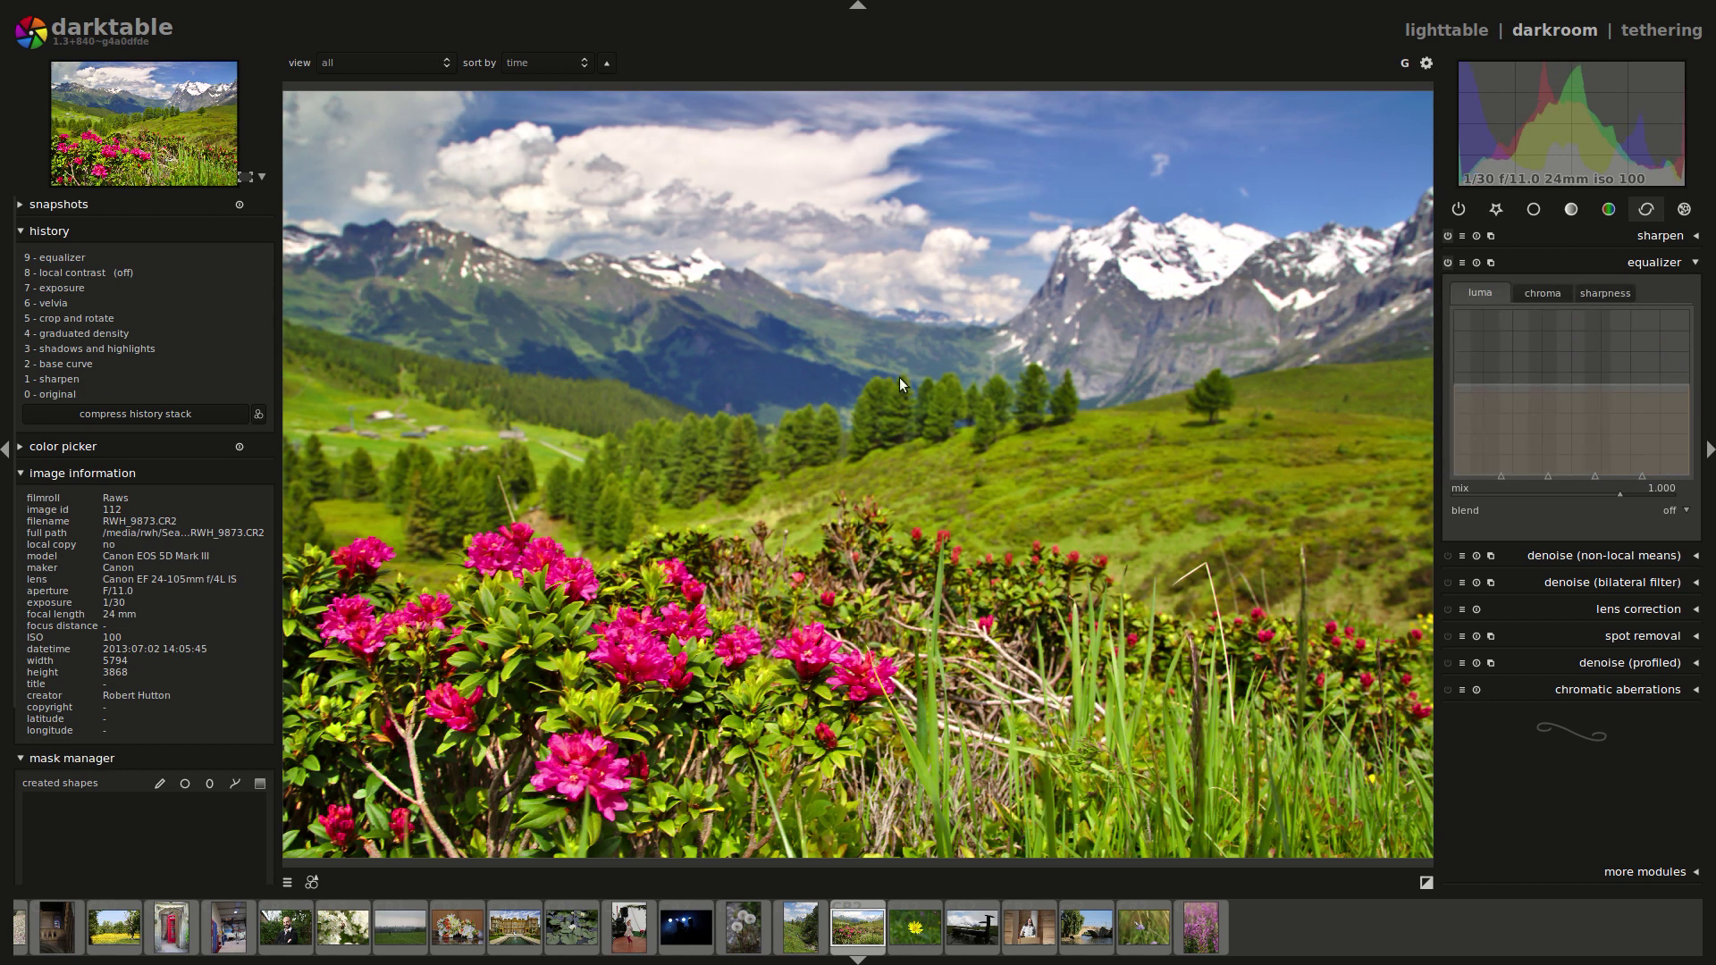
pyautogui.scroll(-4, 1578, 496)
pyautogui.scroll(-1, 1576, 493)
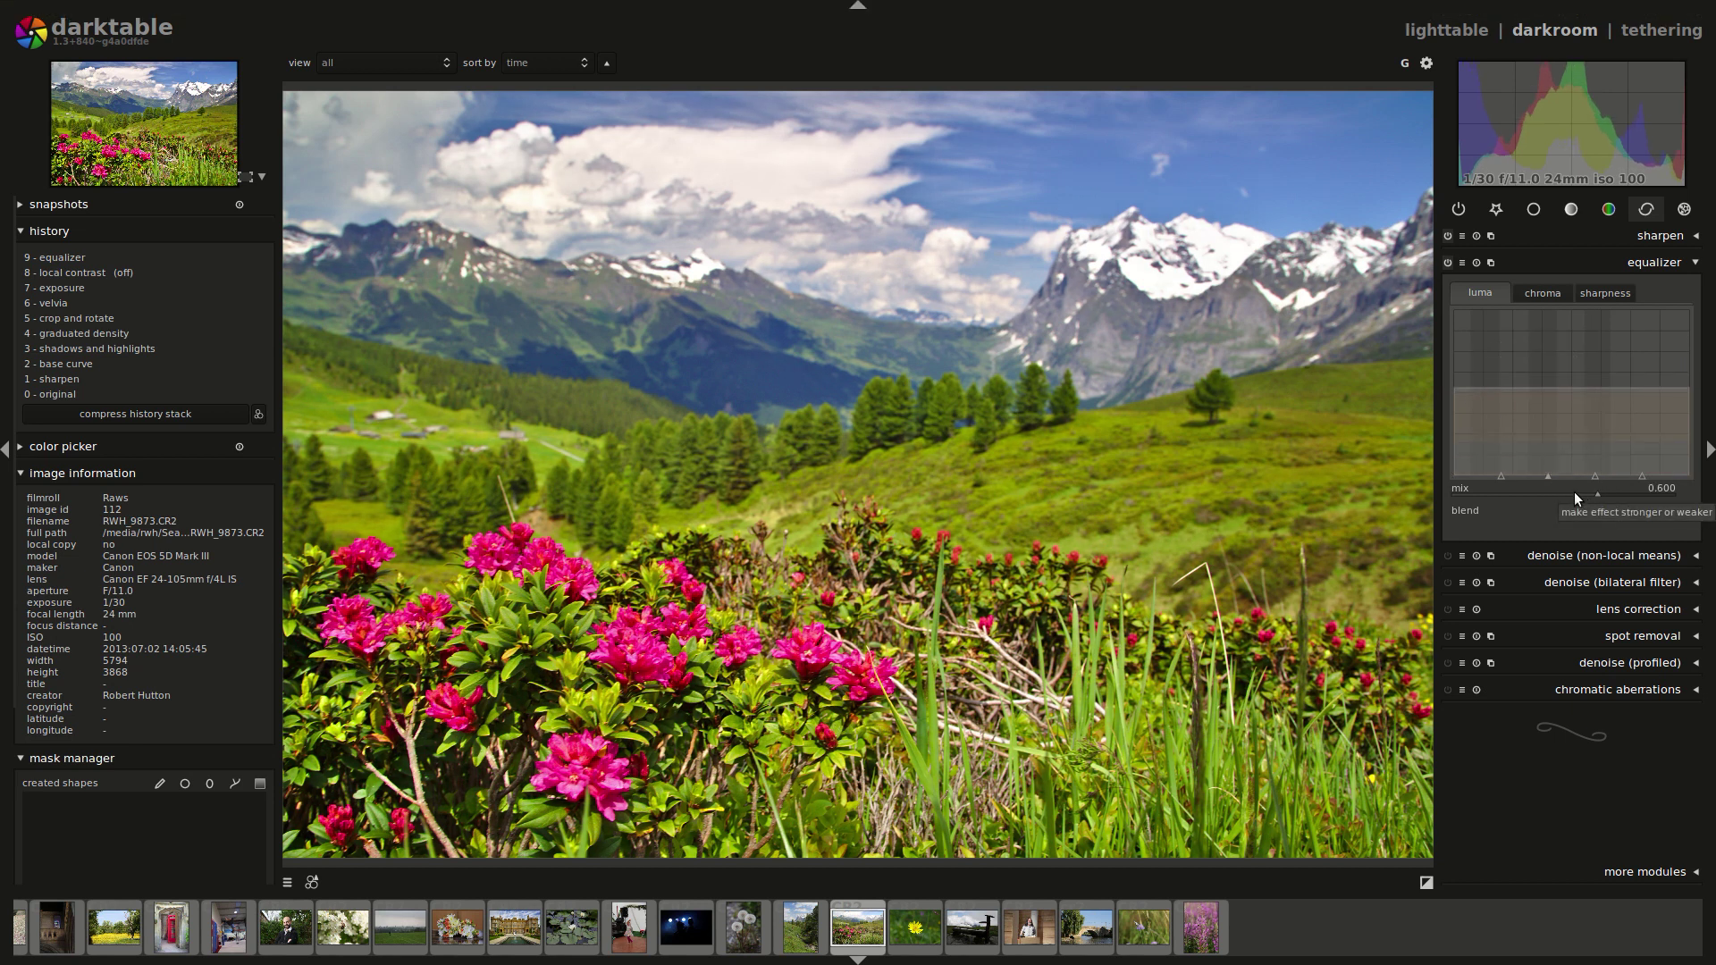
pyautogui.click(1646, 210)
pyautogui.click(1648, 207)
pyautogui.click(1649, 268)
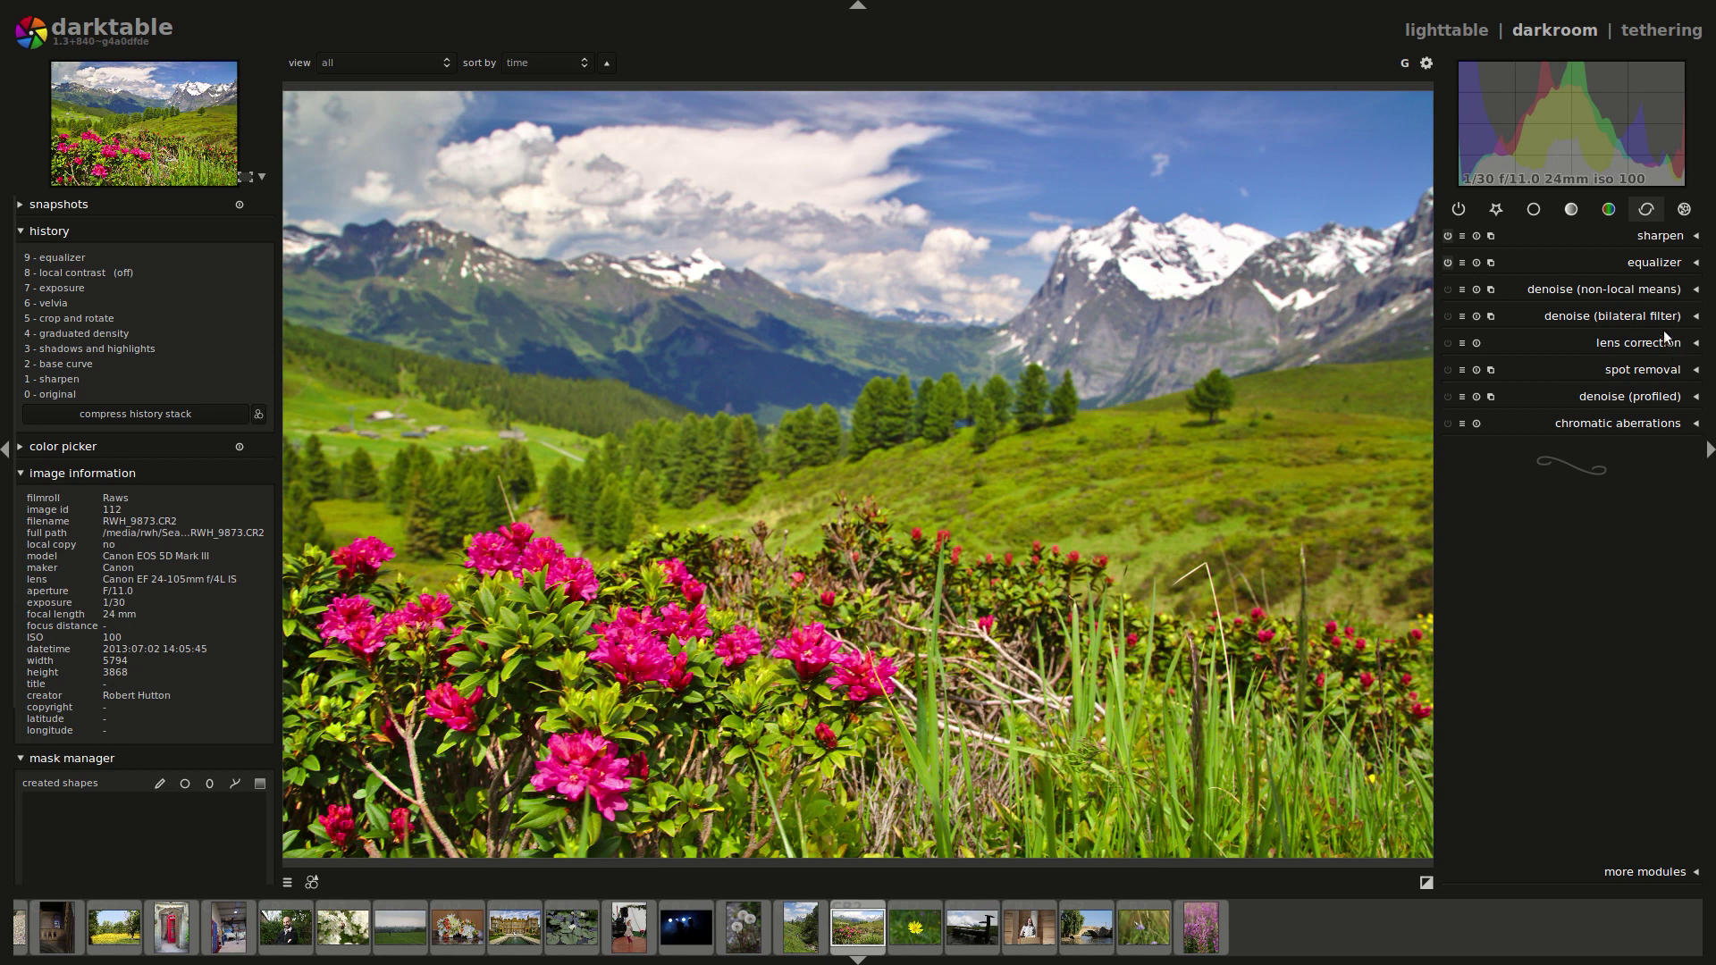
# Enable lens correction for the Canon EF 24-105mm f/4L IS USM, comparing the photo with and without it.
pyautogui.click(1644, 343)
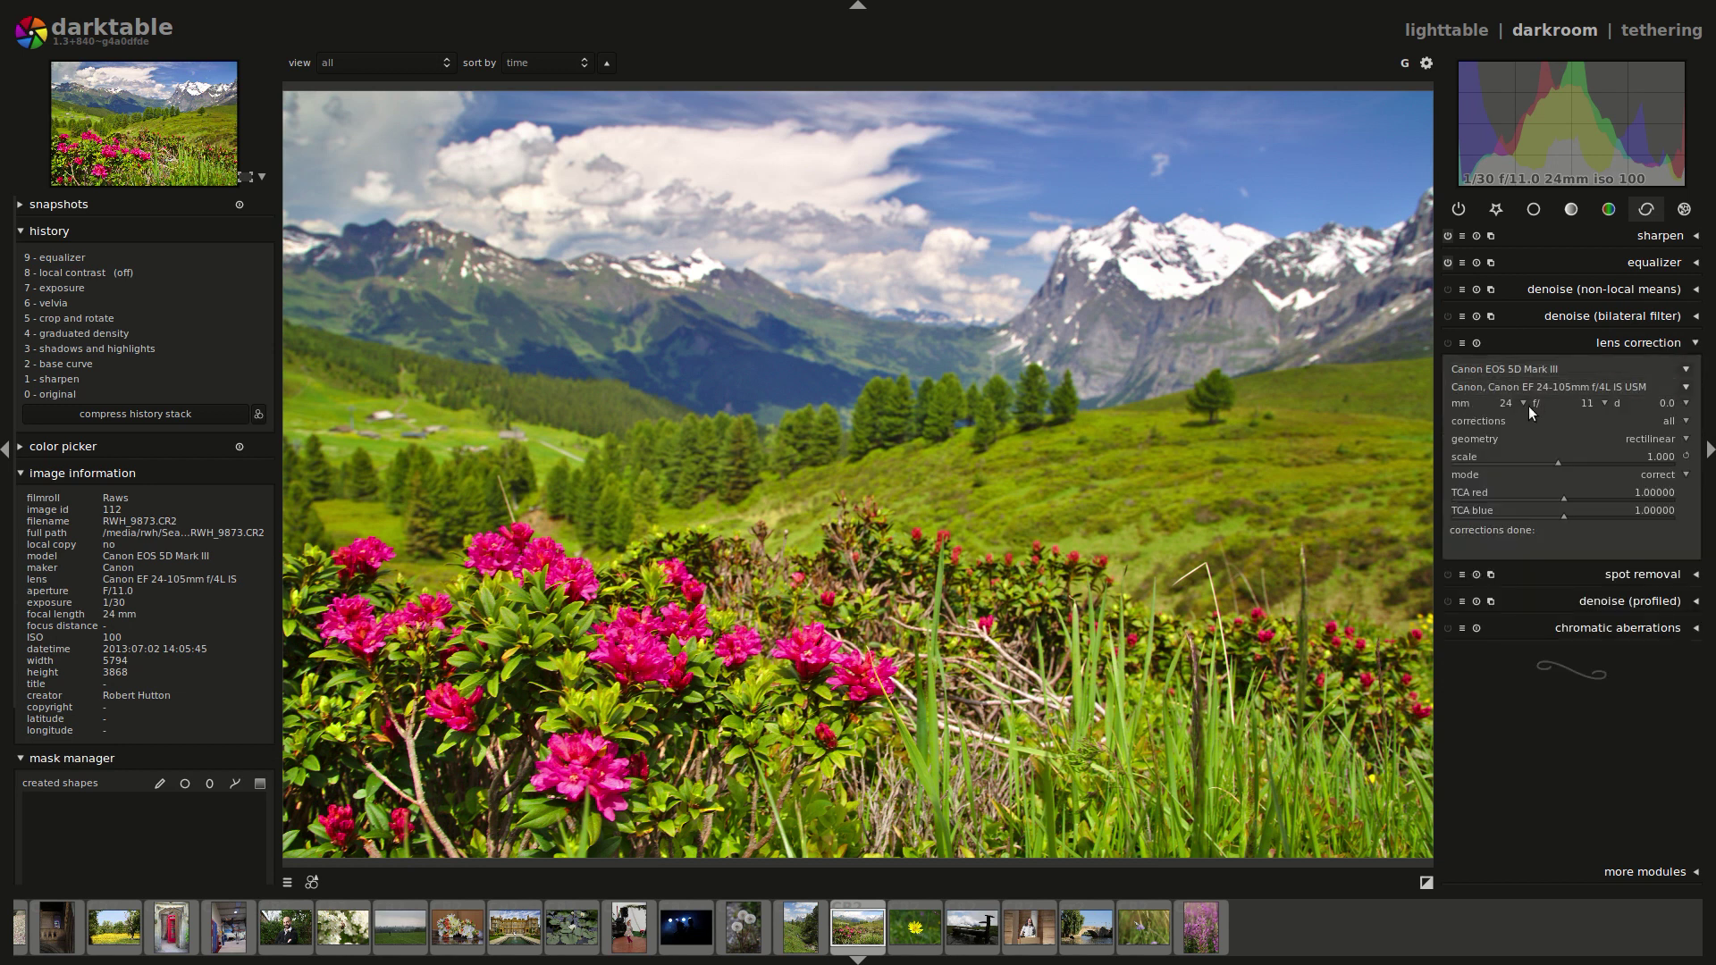
pyautogui.click(1448, 344)
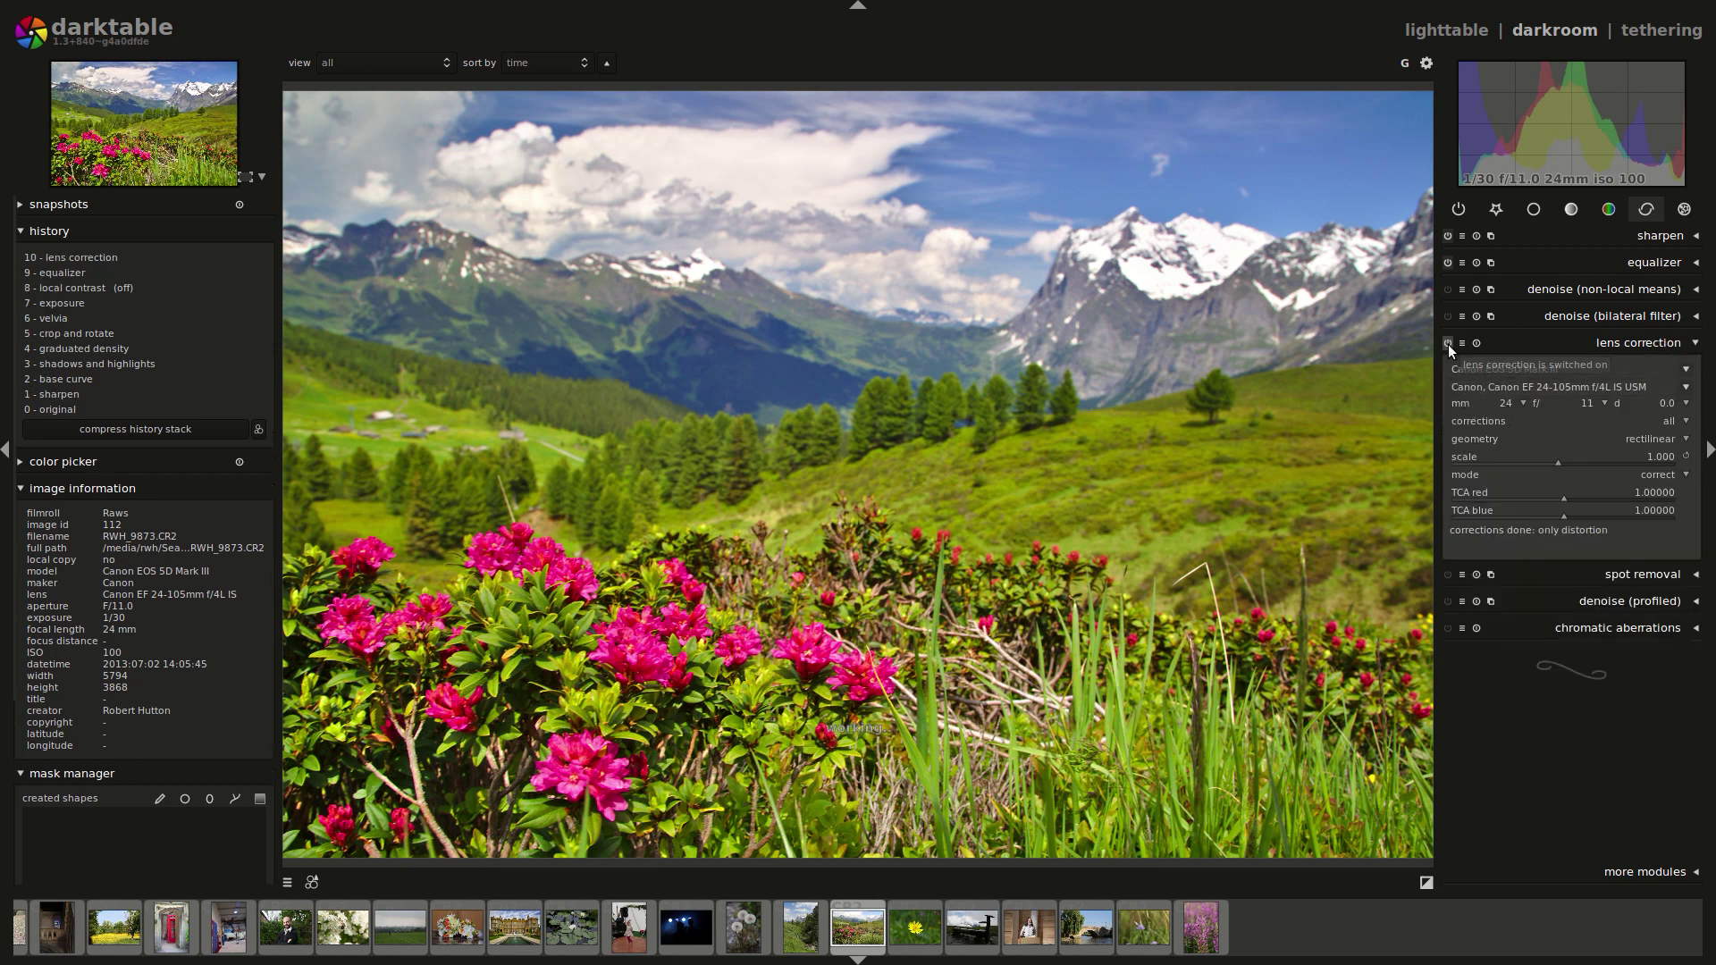
pyautogui.click(1448, 344)
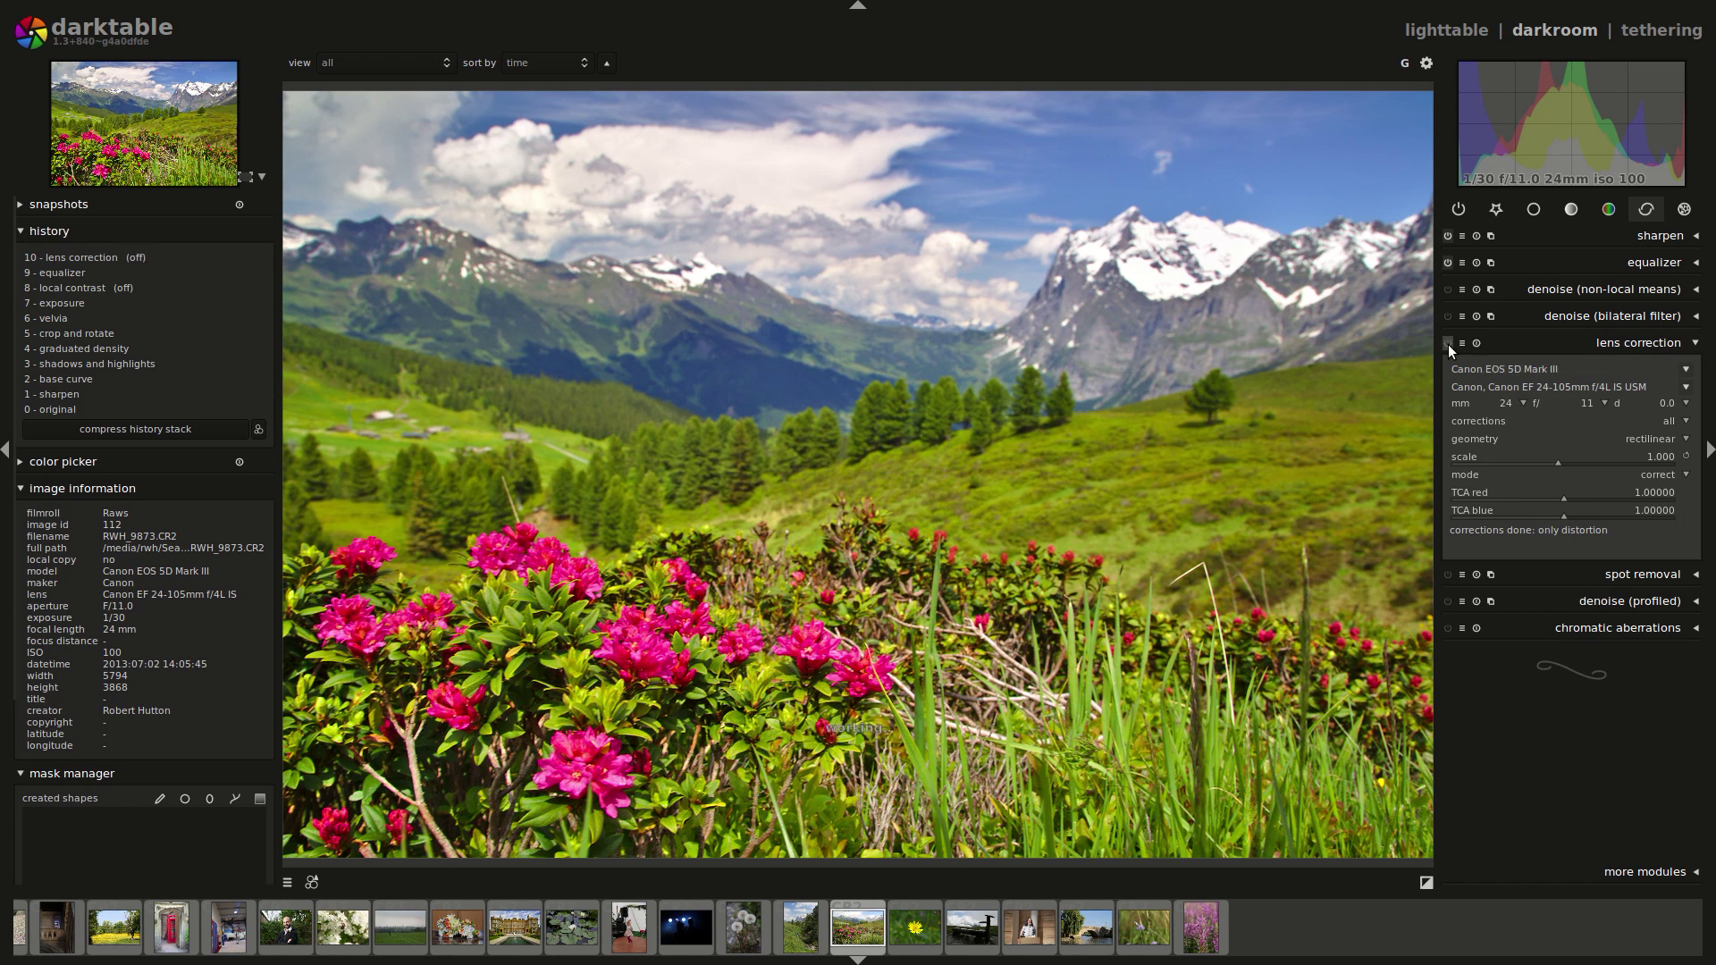
pyautogui.click(1448, 345)
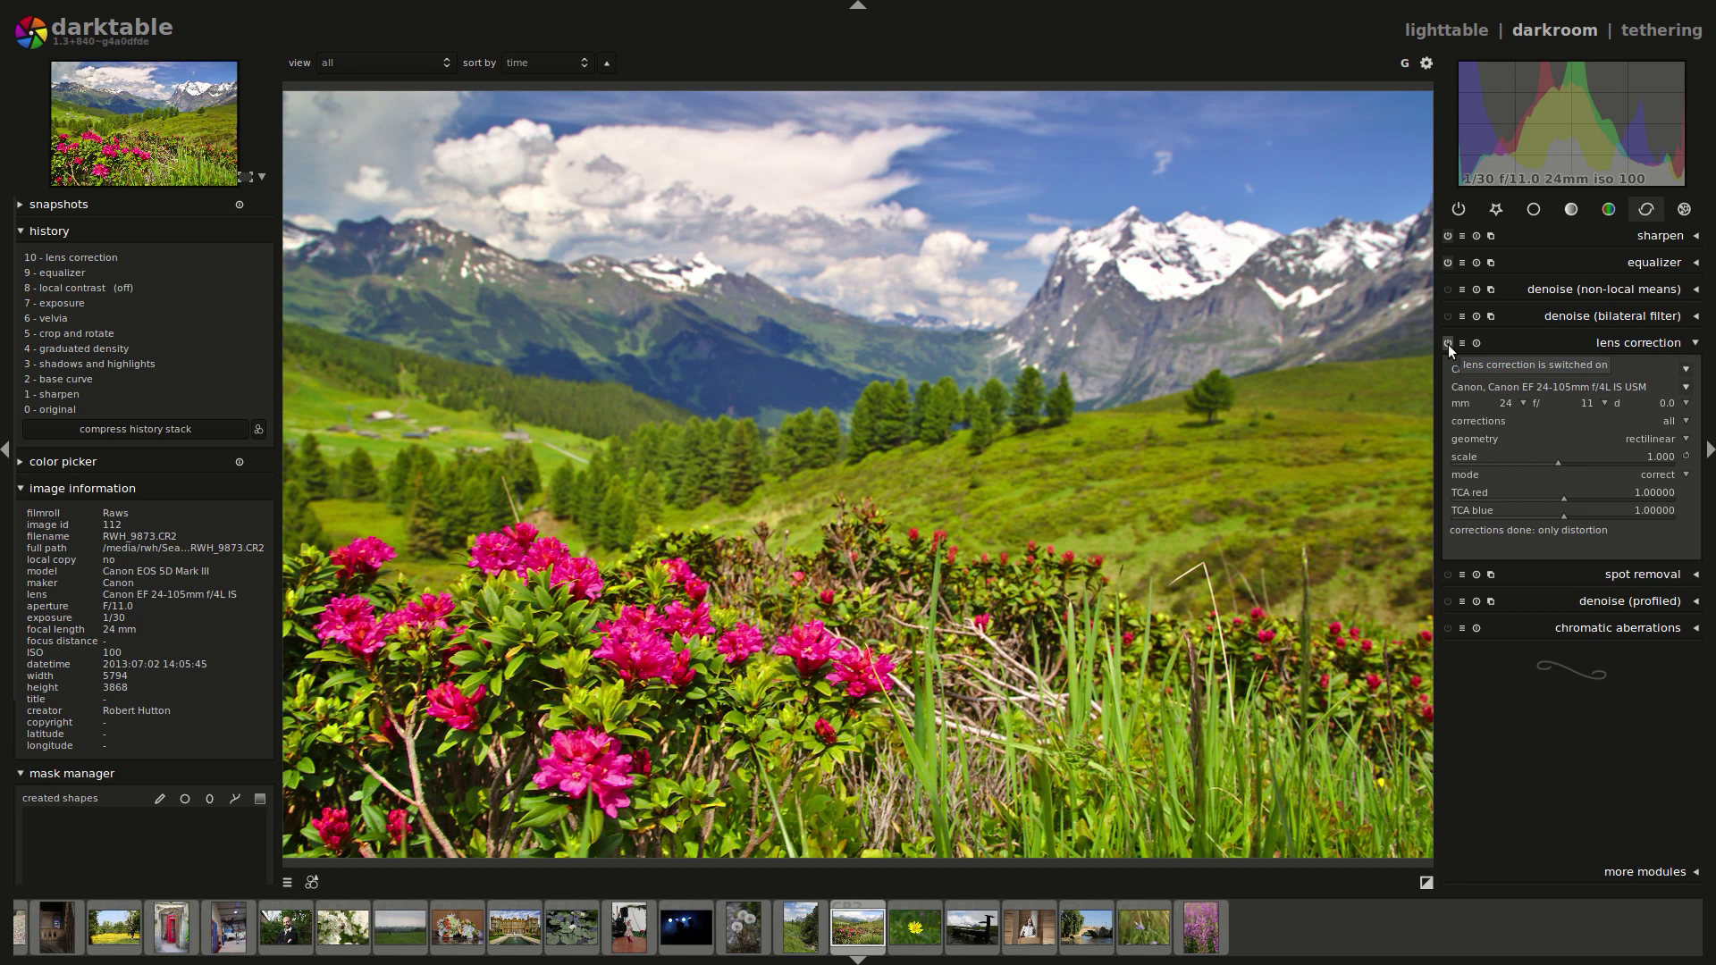
pyautogui.click(1676, 343)
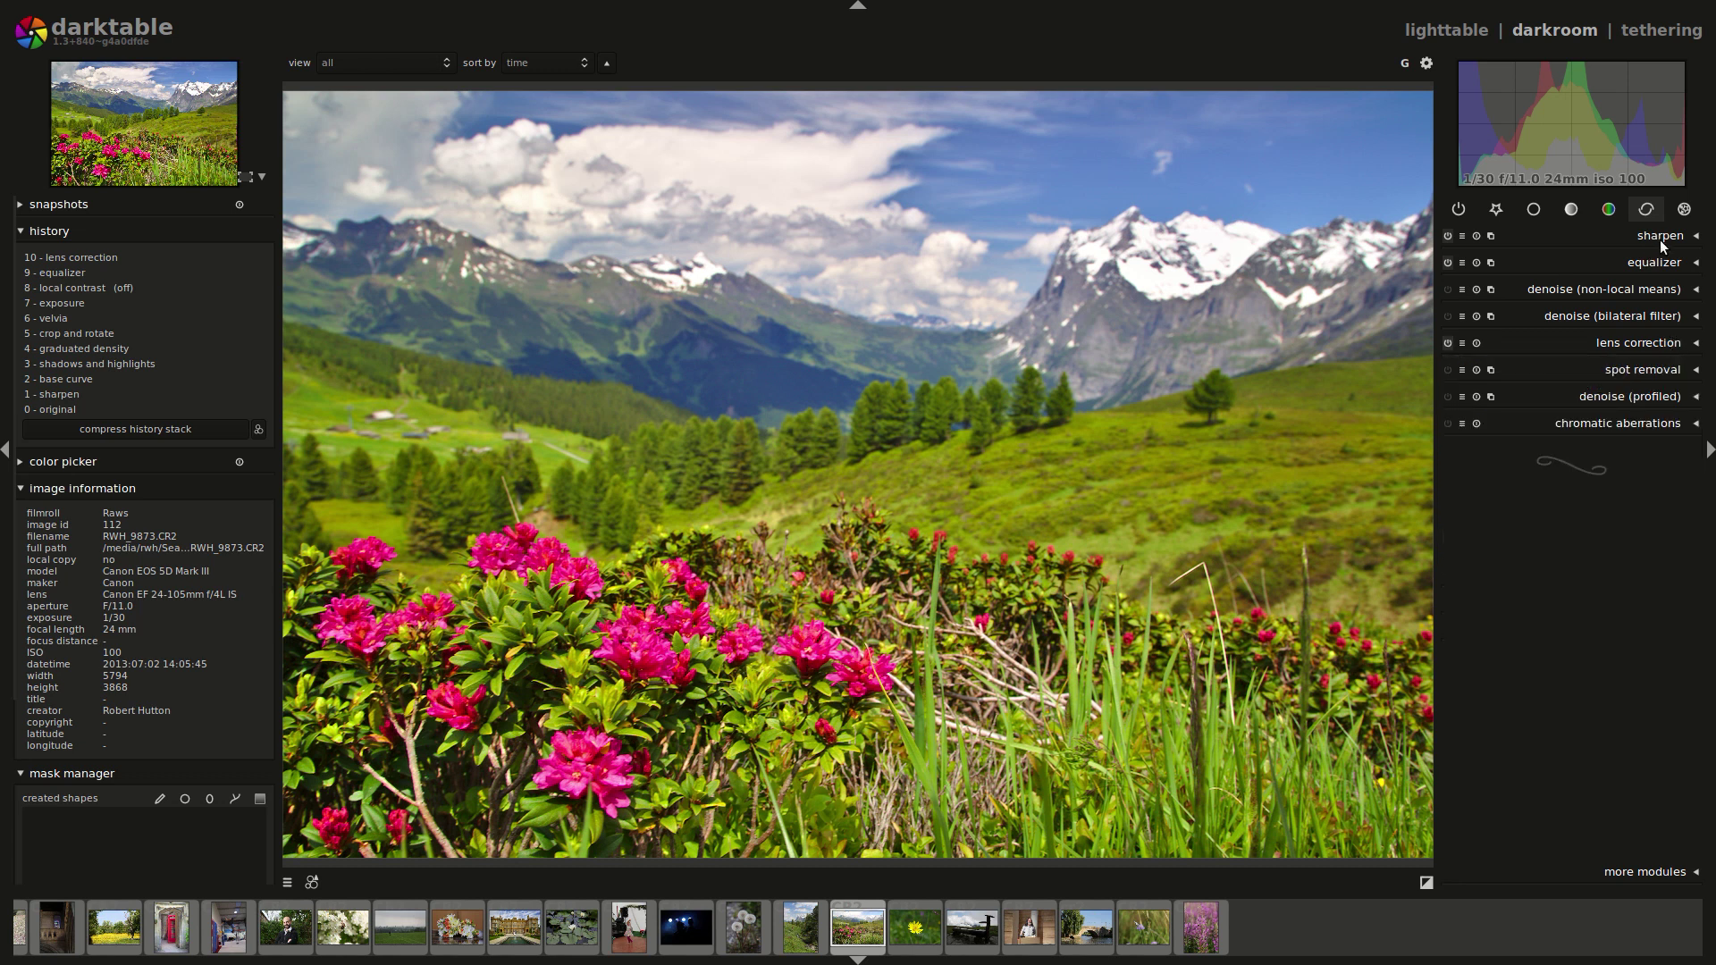
# Compare the waveform display of the photo's tones with the standard histogram.
pyautogui.click(1684, 209)
pyautogui.click(1533, 209)
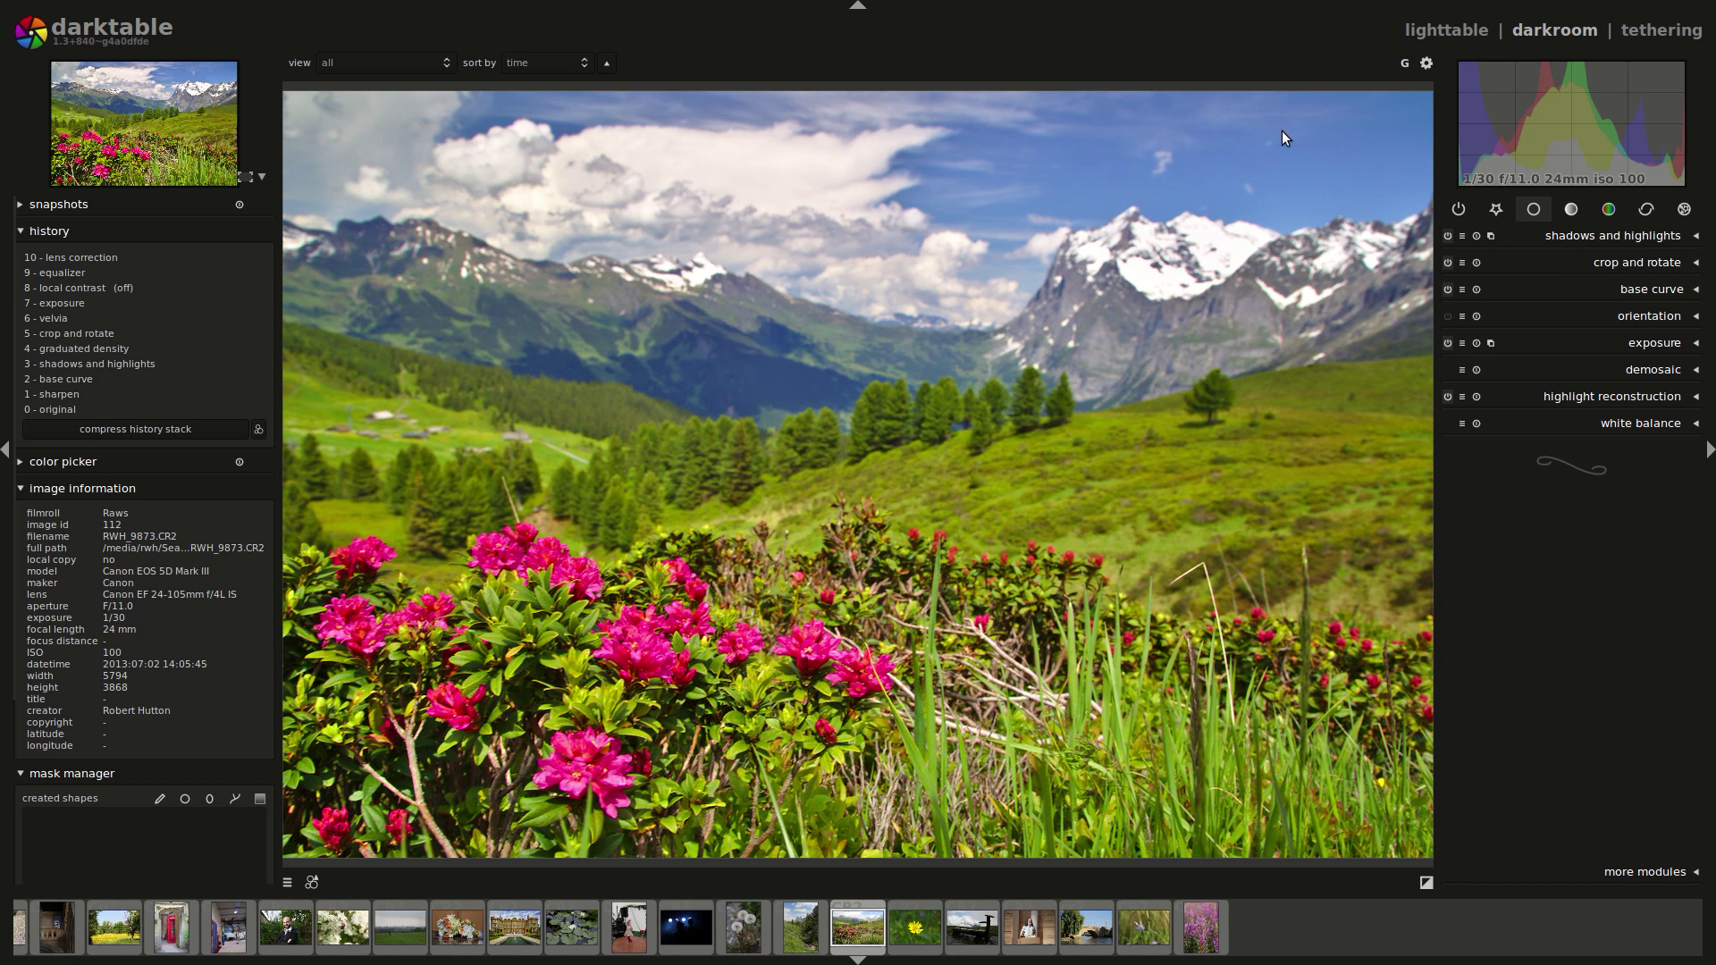
pyautogui.click(1628, 73)
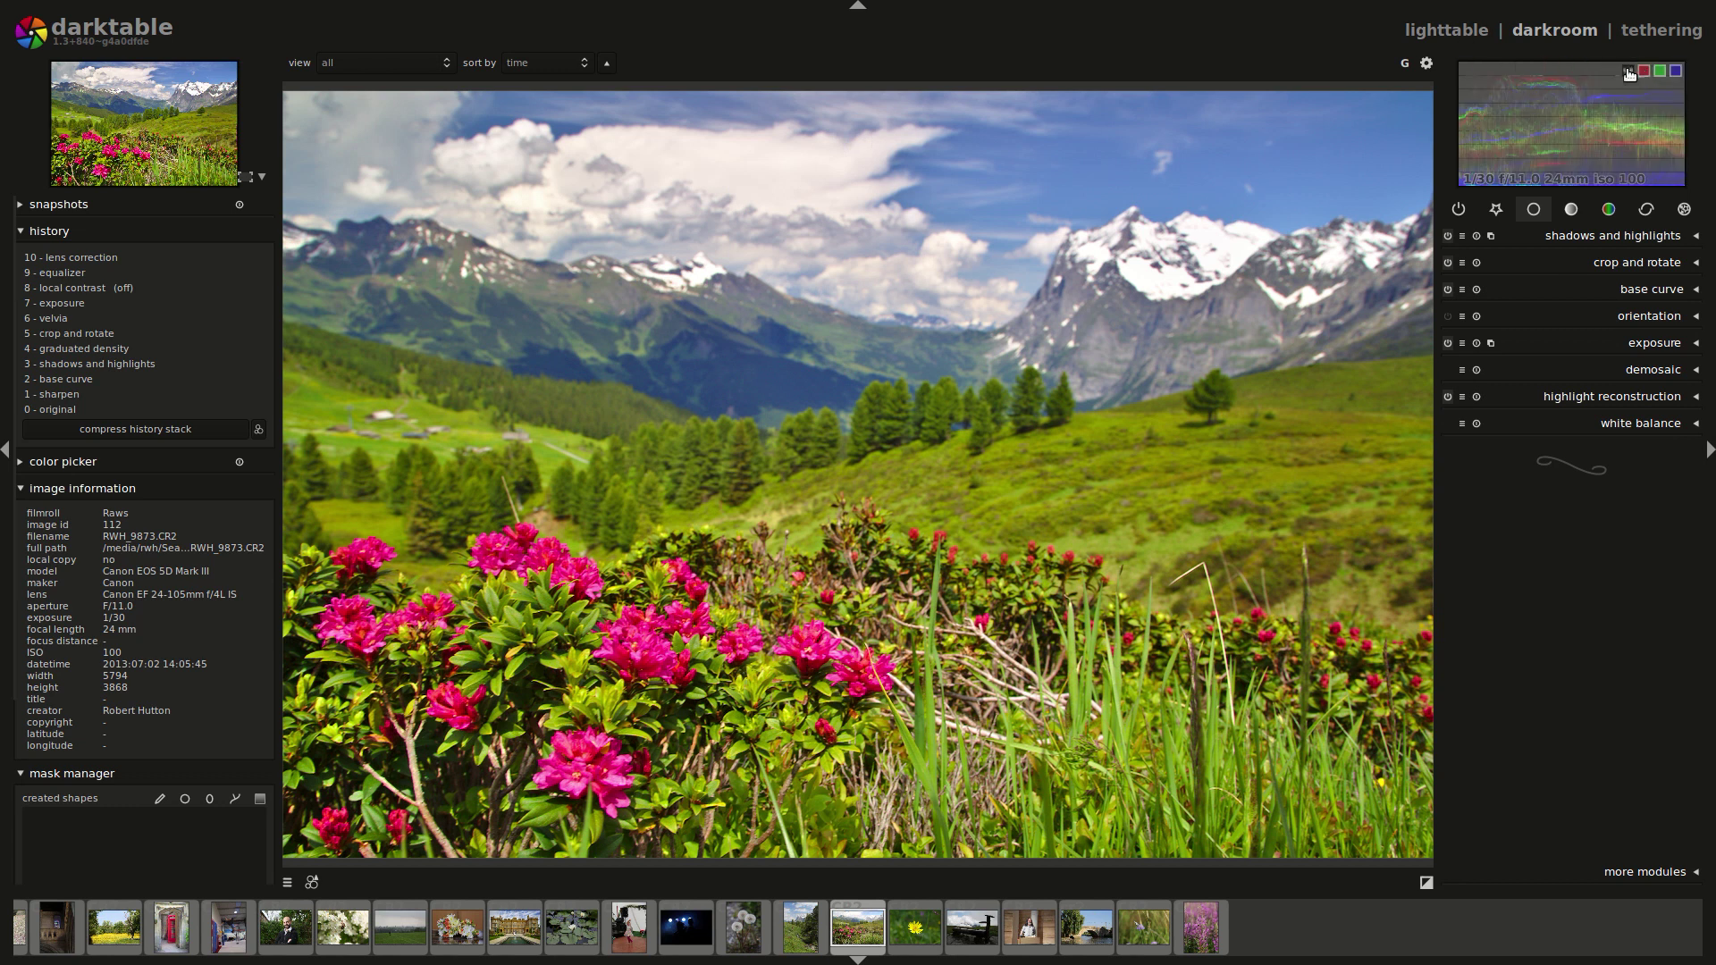
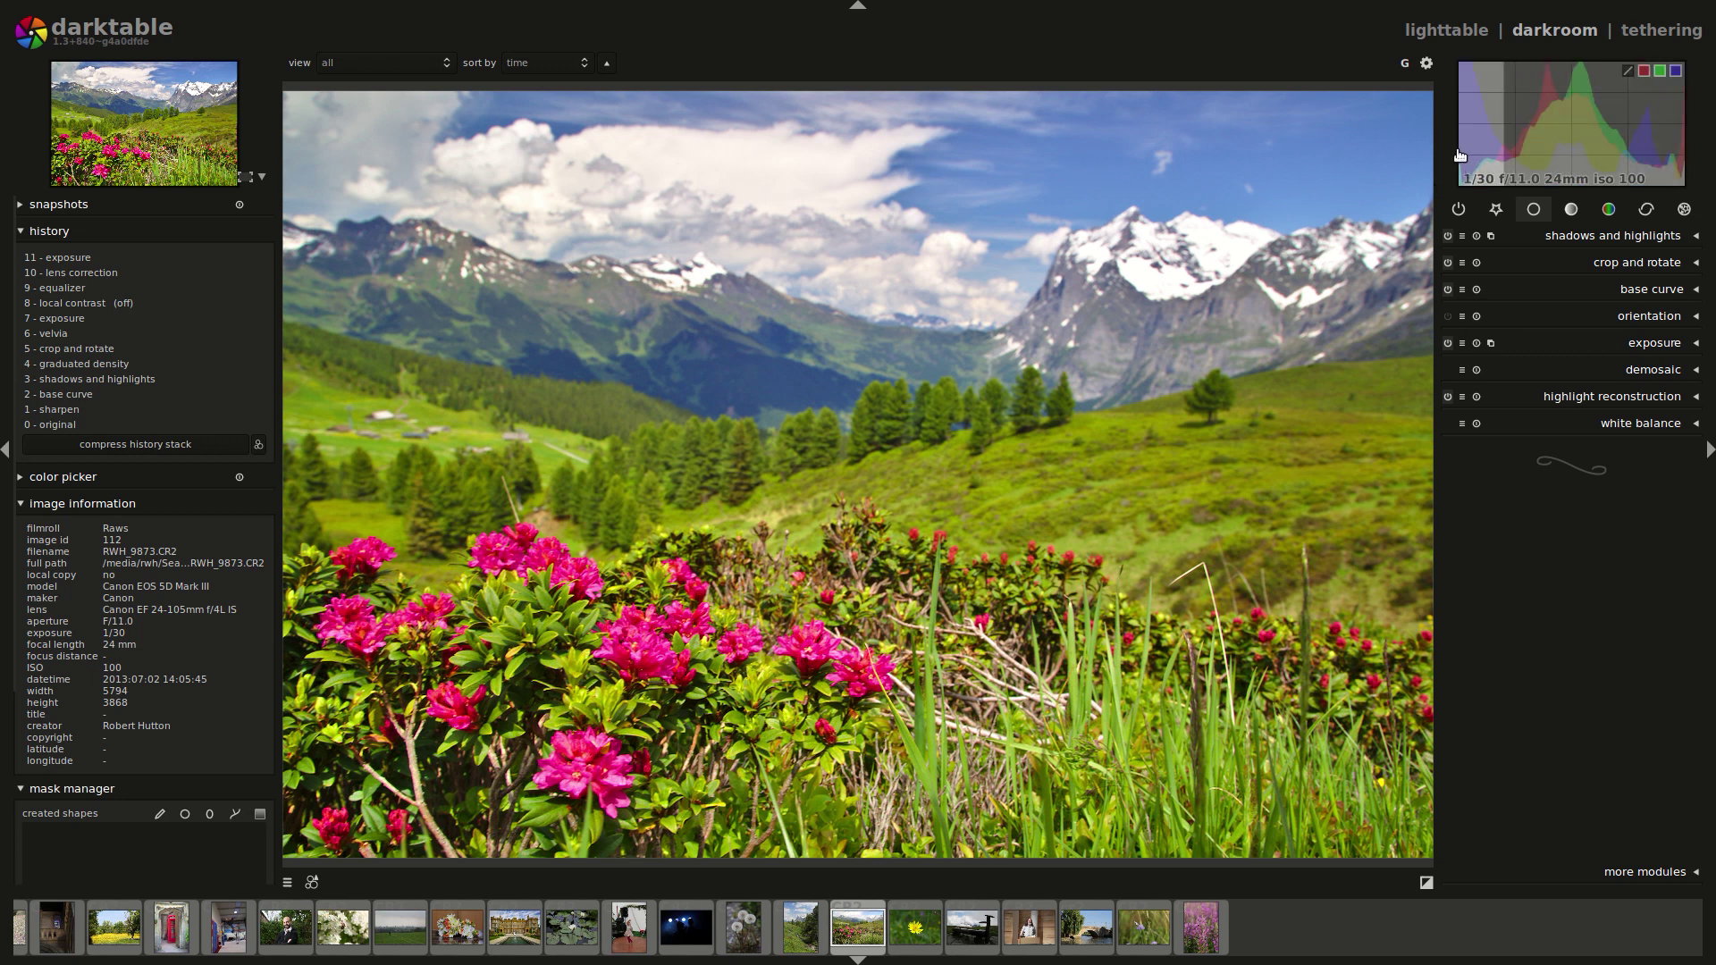
pyautogui.click(1628, 70)
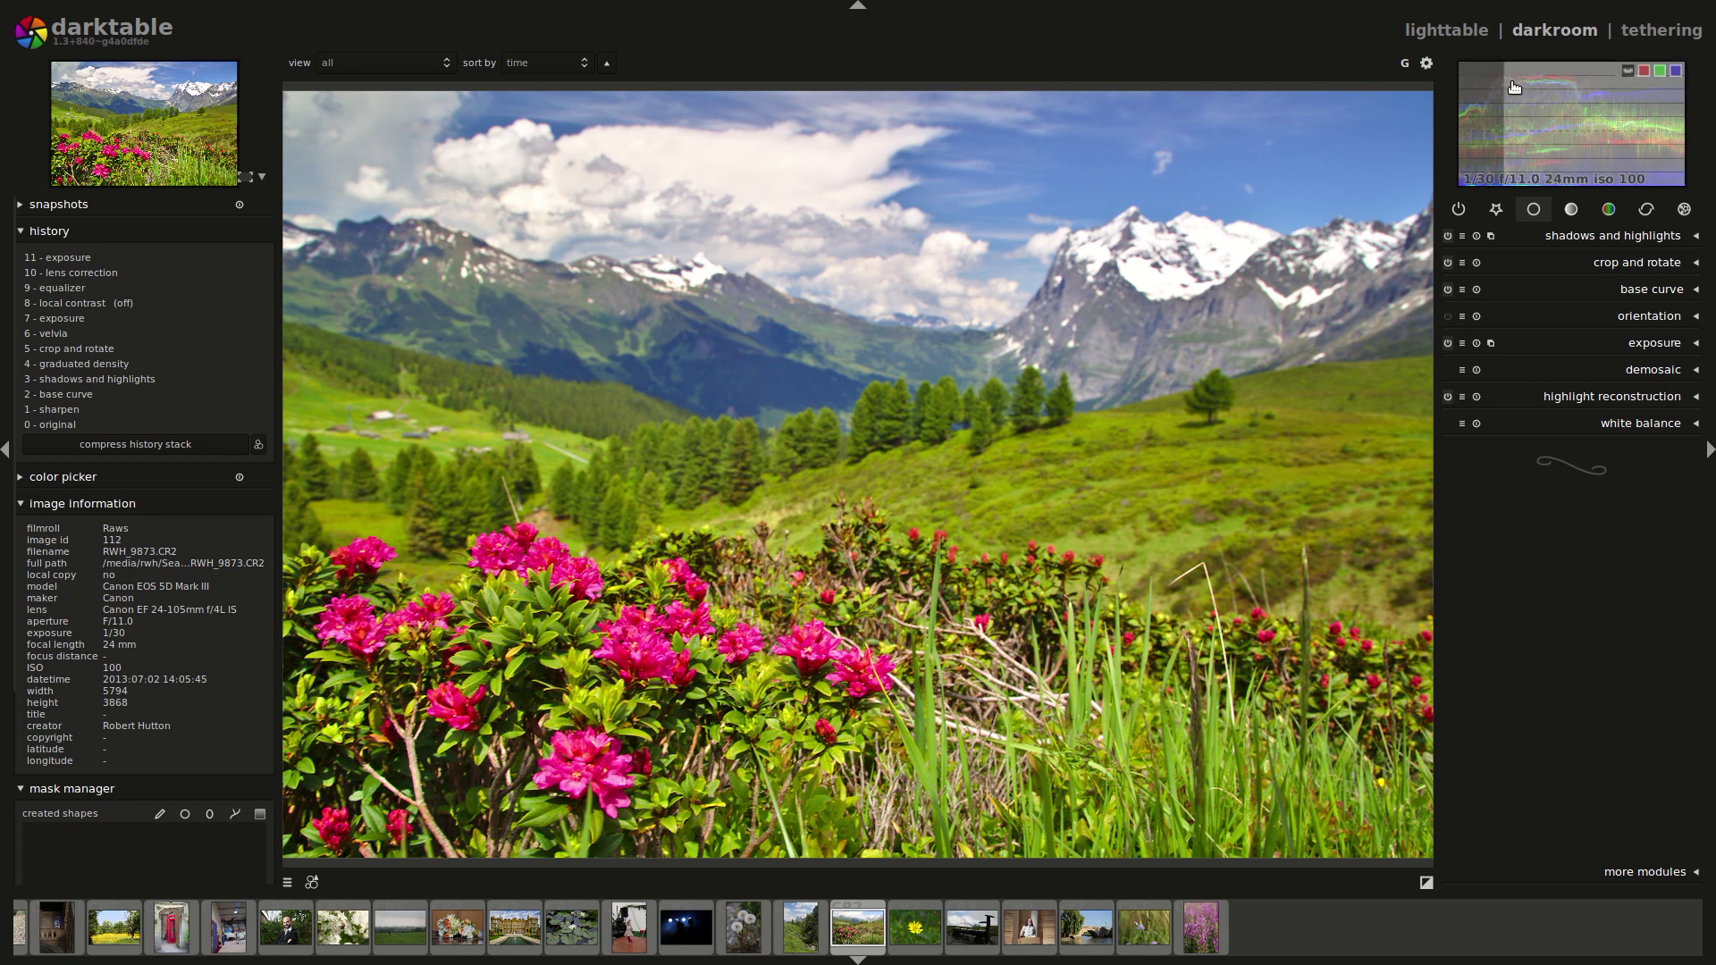
pyautogui.click(1628, 70)
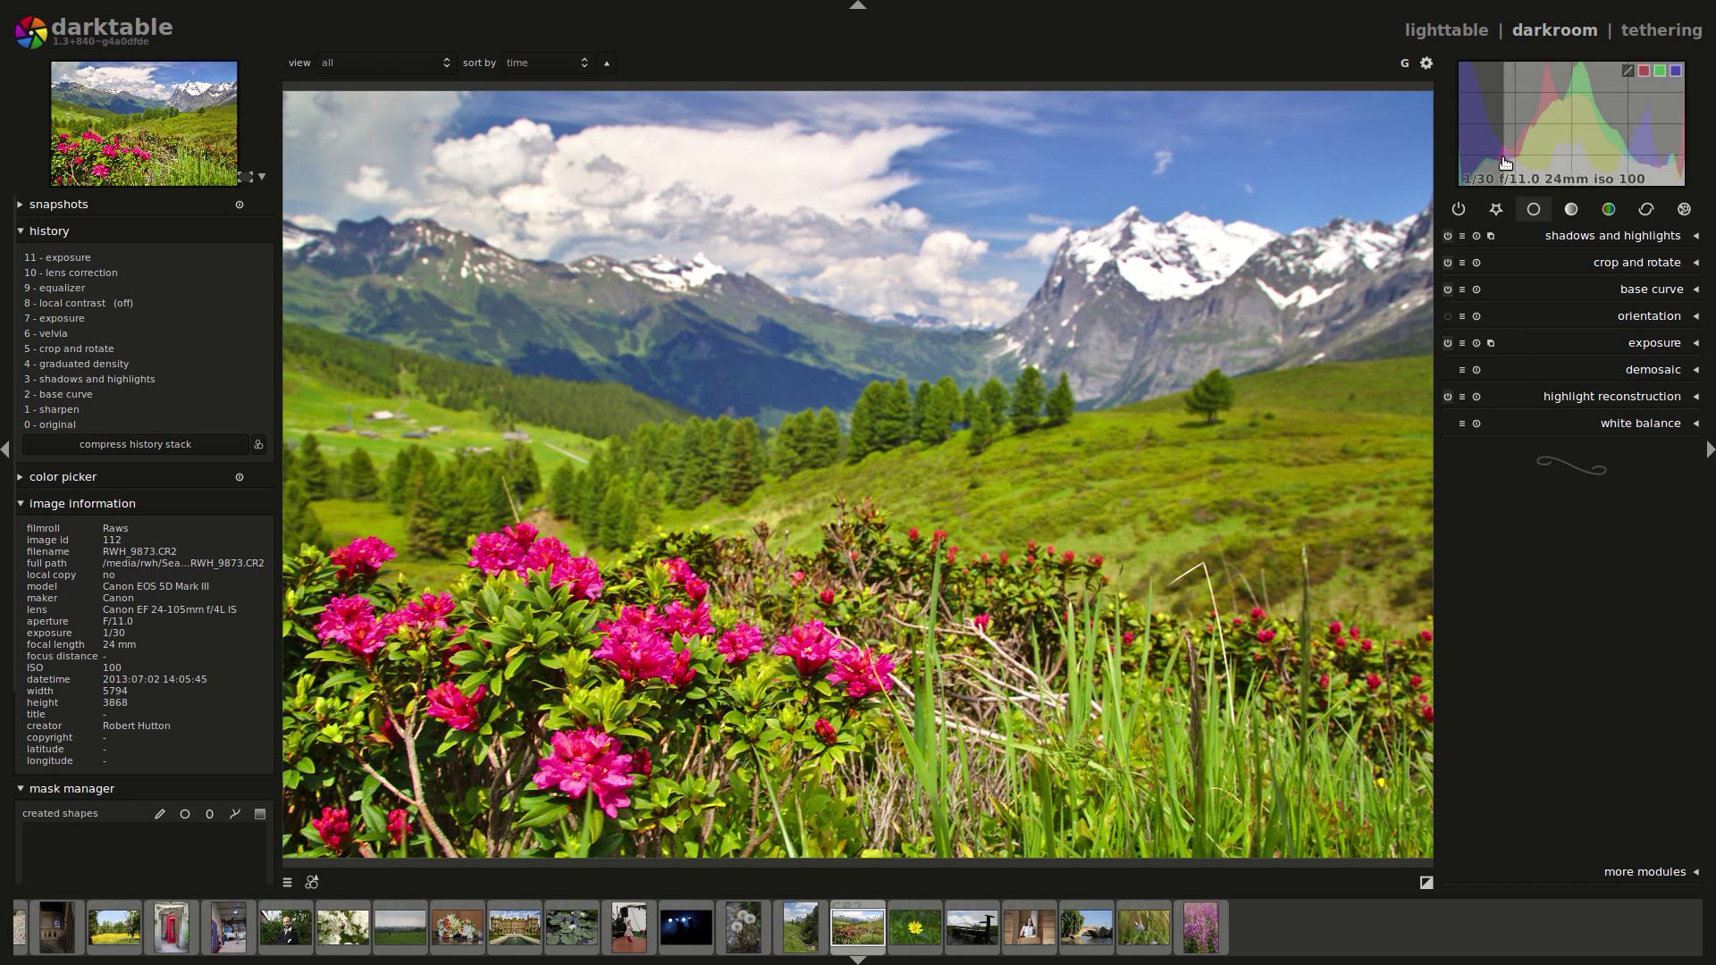
pyautogui.click(1627, 72)
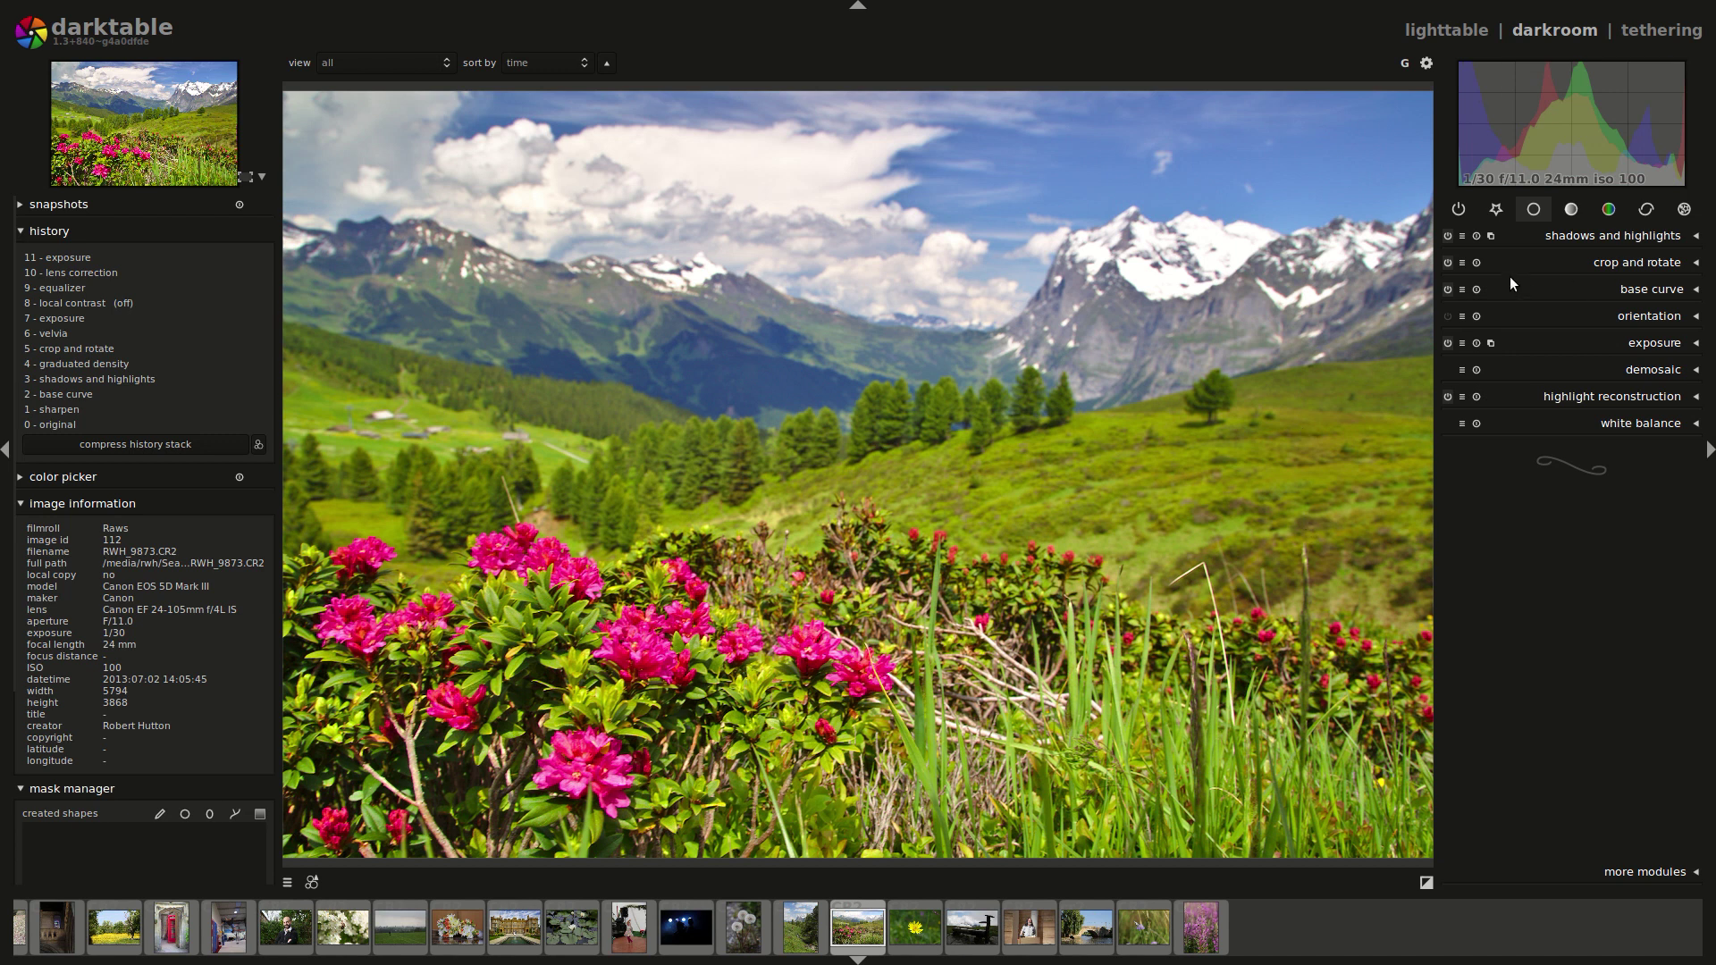
# Raise the black level in the exposure module to about 0.005.
pyautogui.click(1639, 356)
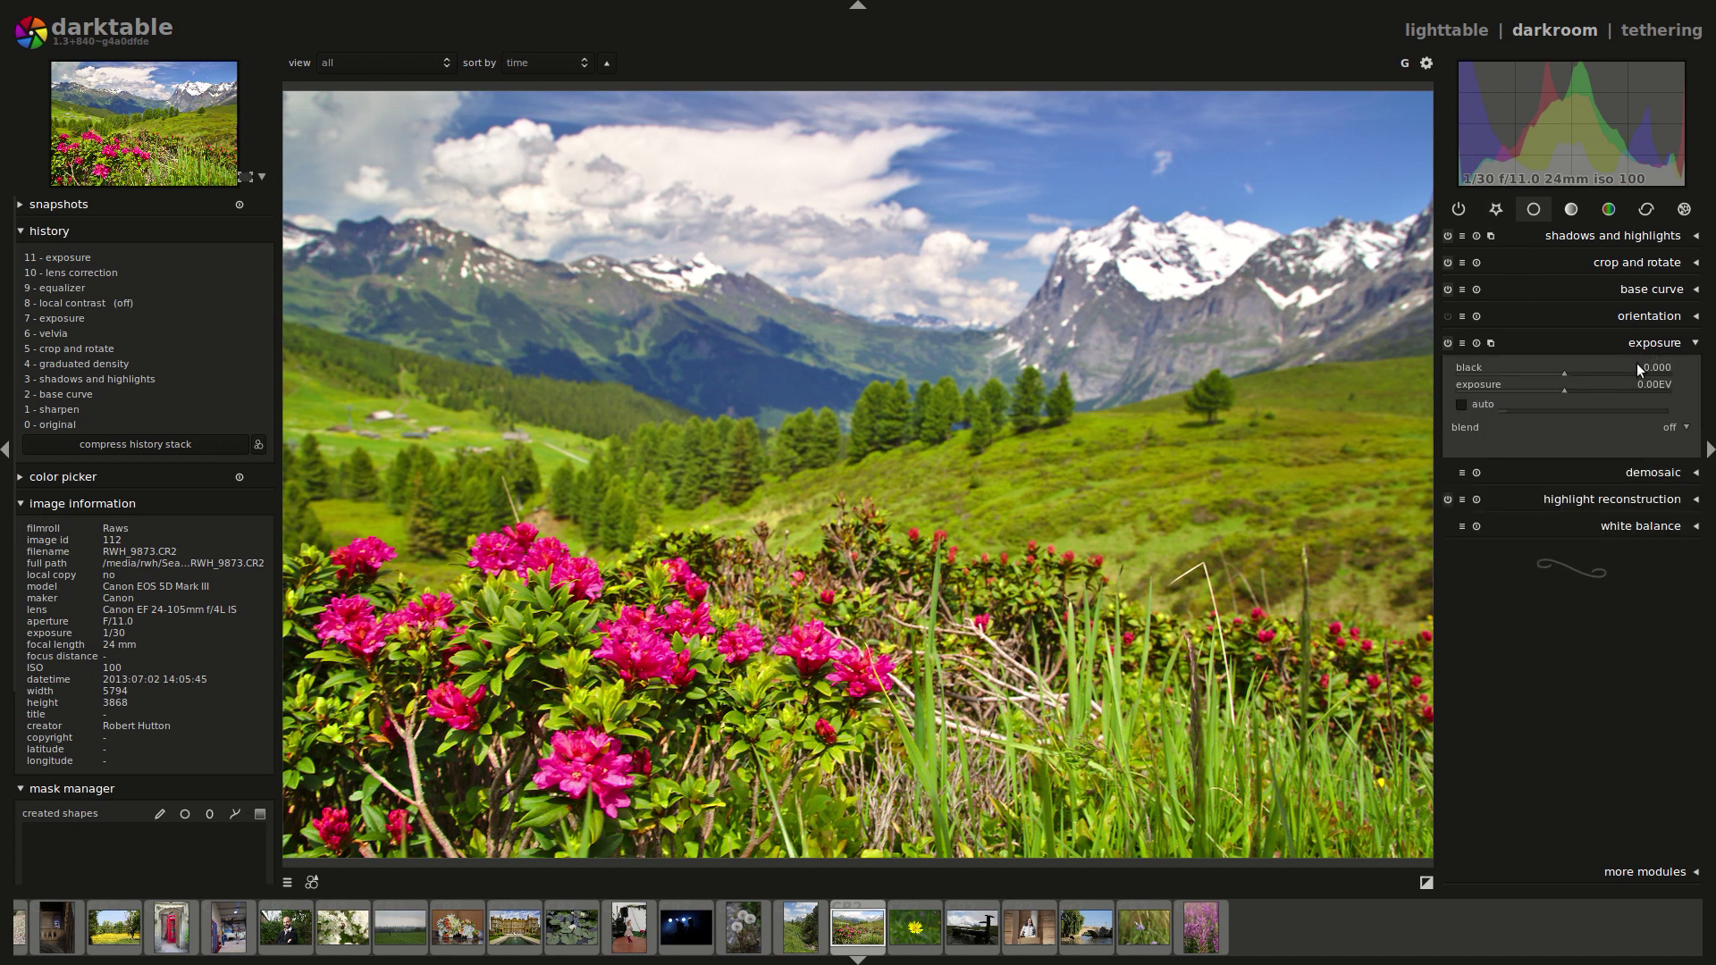
pyautogui.scroll(7, 1532, 368)
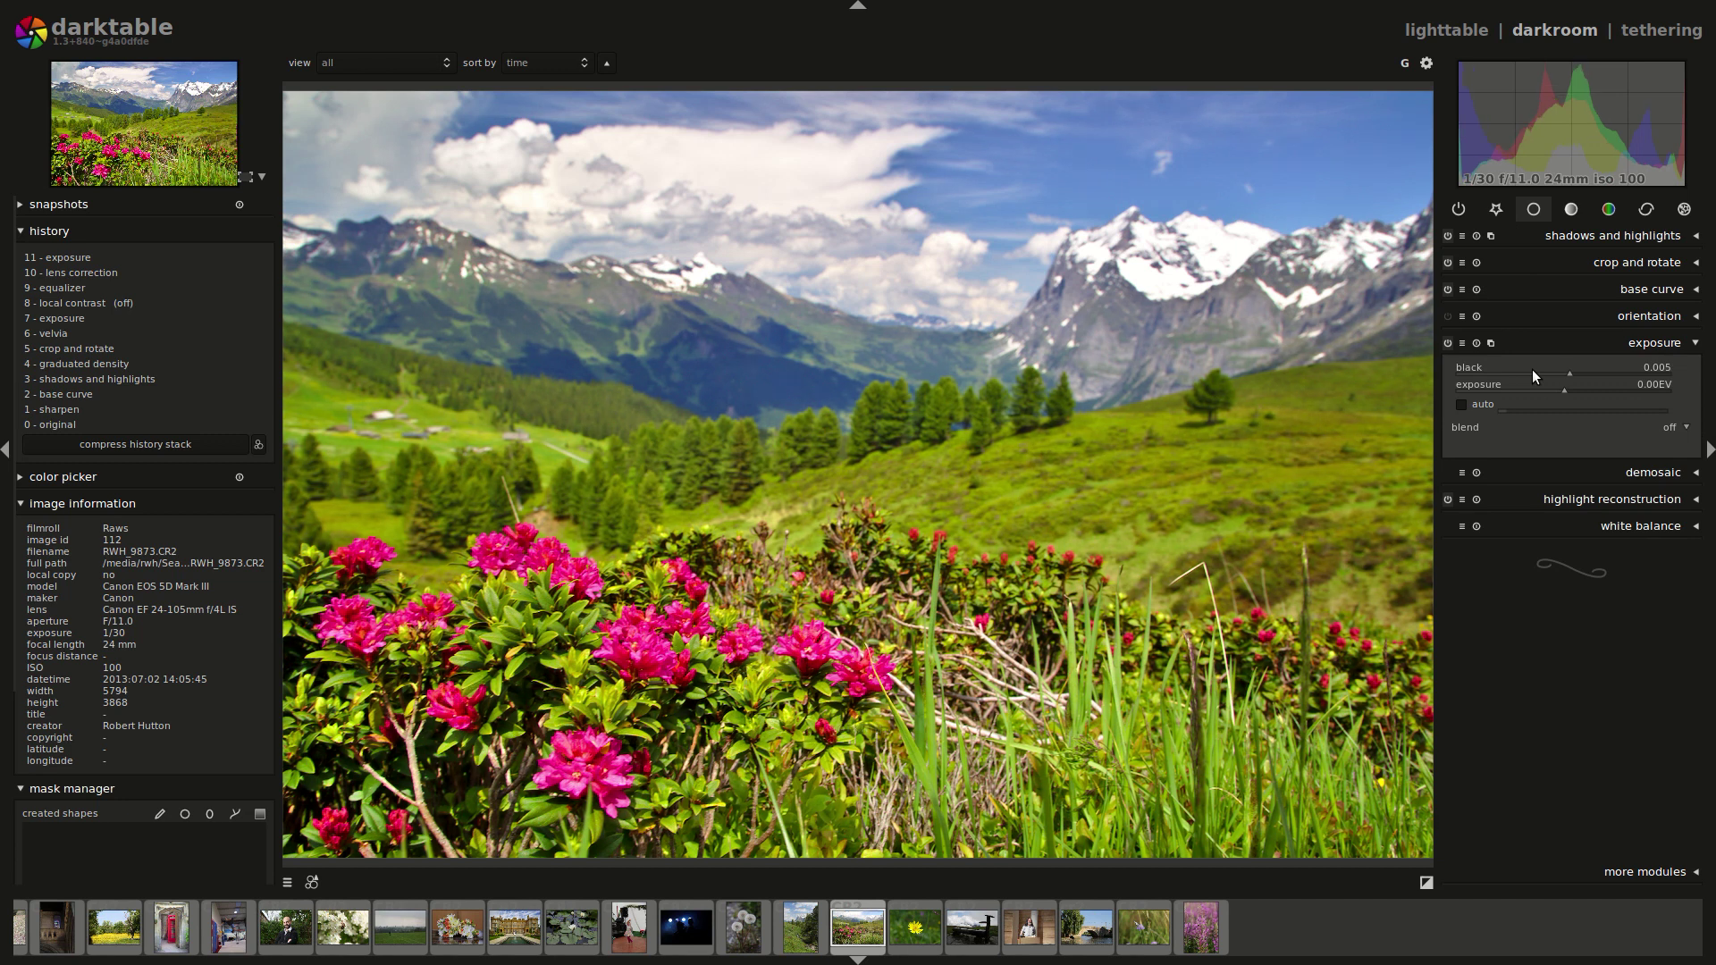
pyautogui.scroll(-2, 1531, 369)
pyautogui.scroll(-1, 1533, 369)
# Reset the sharpen module's amount to 0.500 and view the photo enlarged with the surrounding panels hidden.
pyautogui.click(1648, 208)
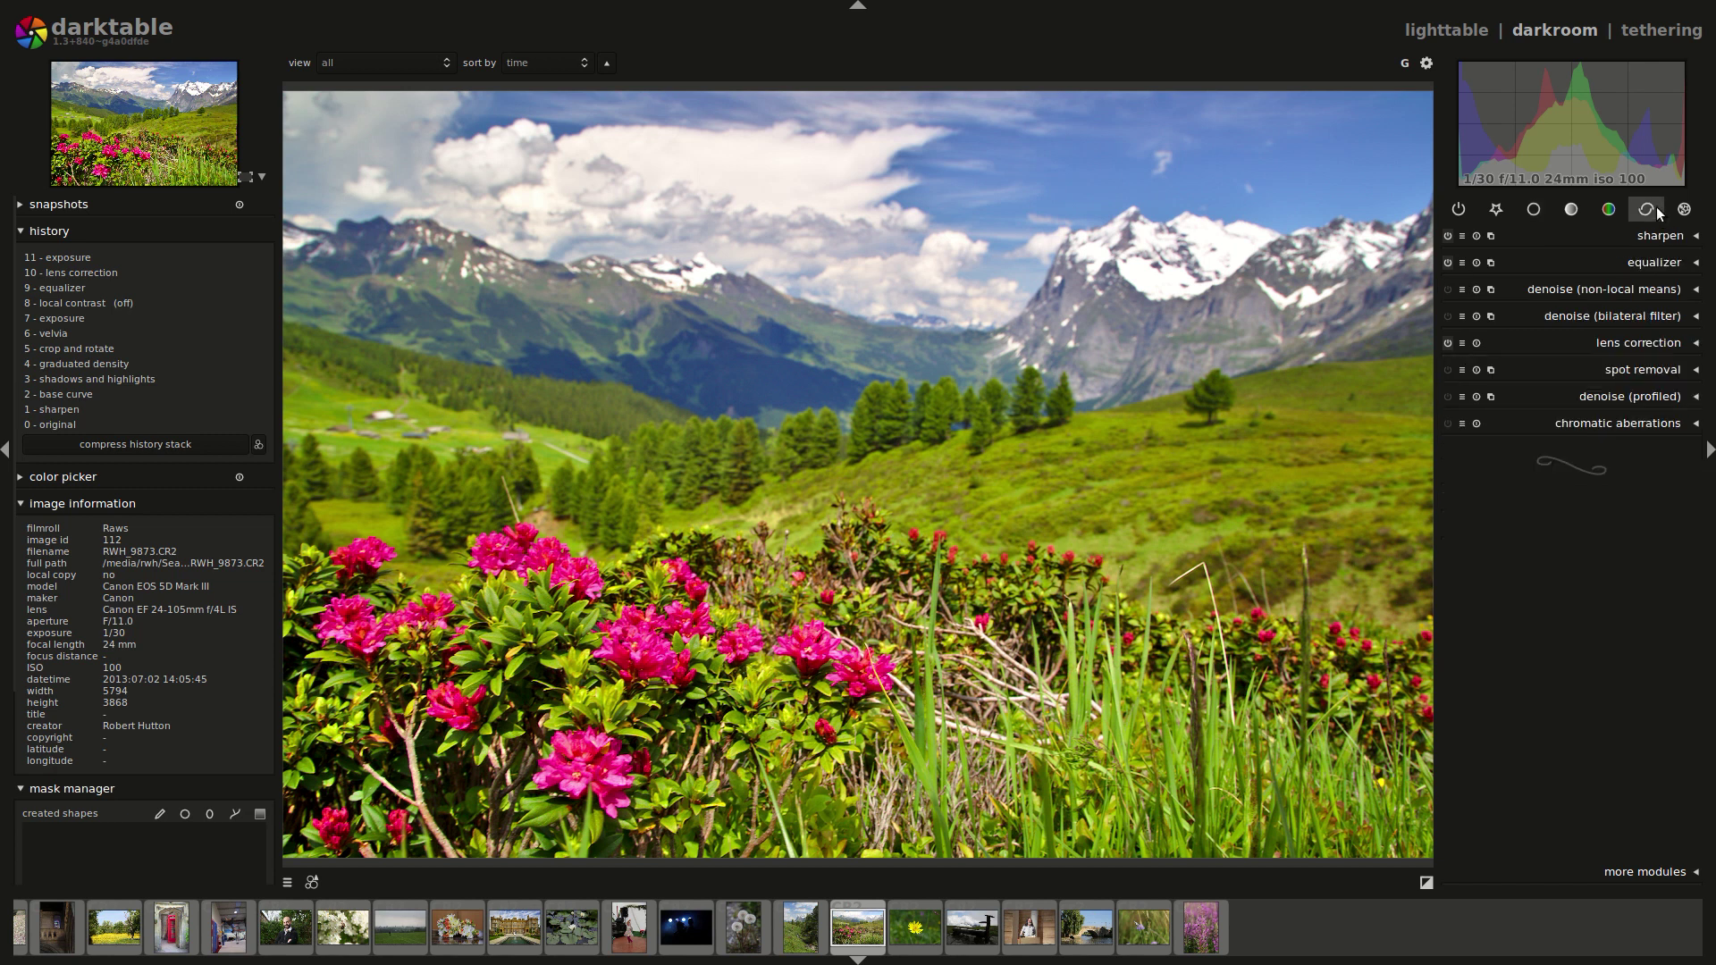
pyautogui.click(1657, 238)
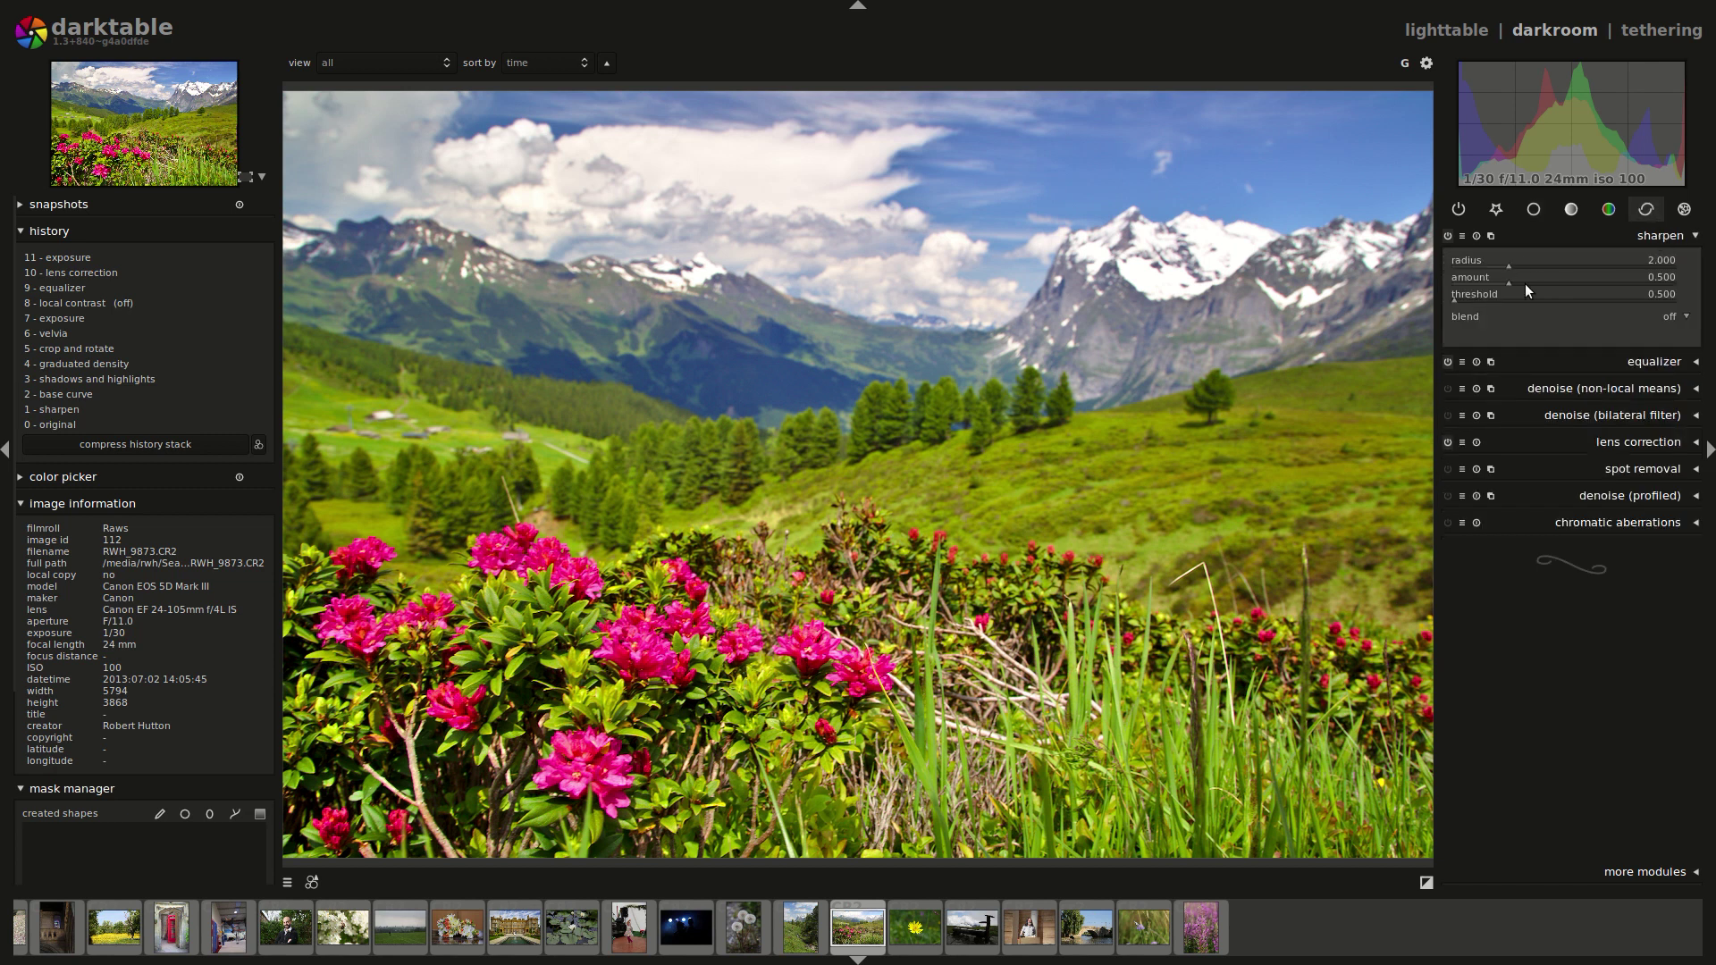
pyautogui.click(1535, 280)
pyautogui.doubleClick(1536, 281)
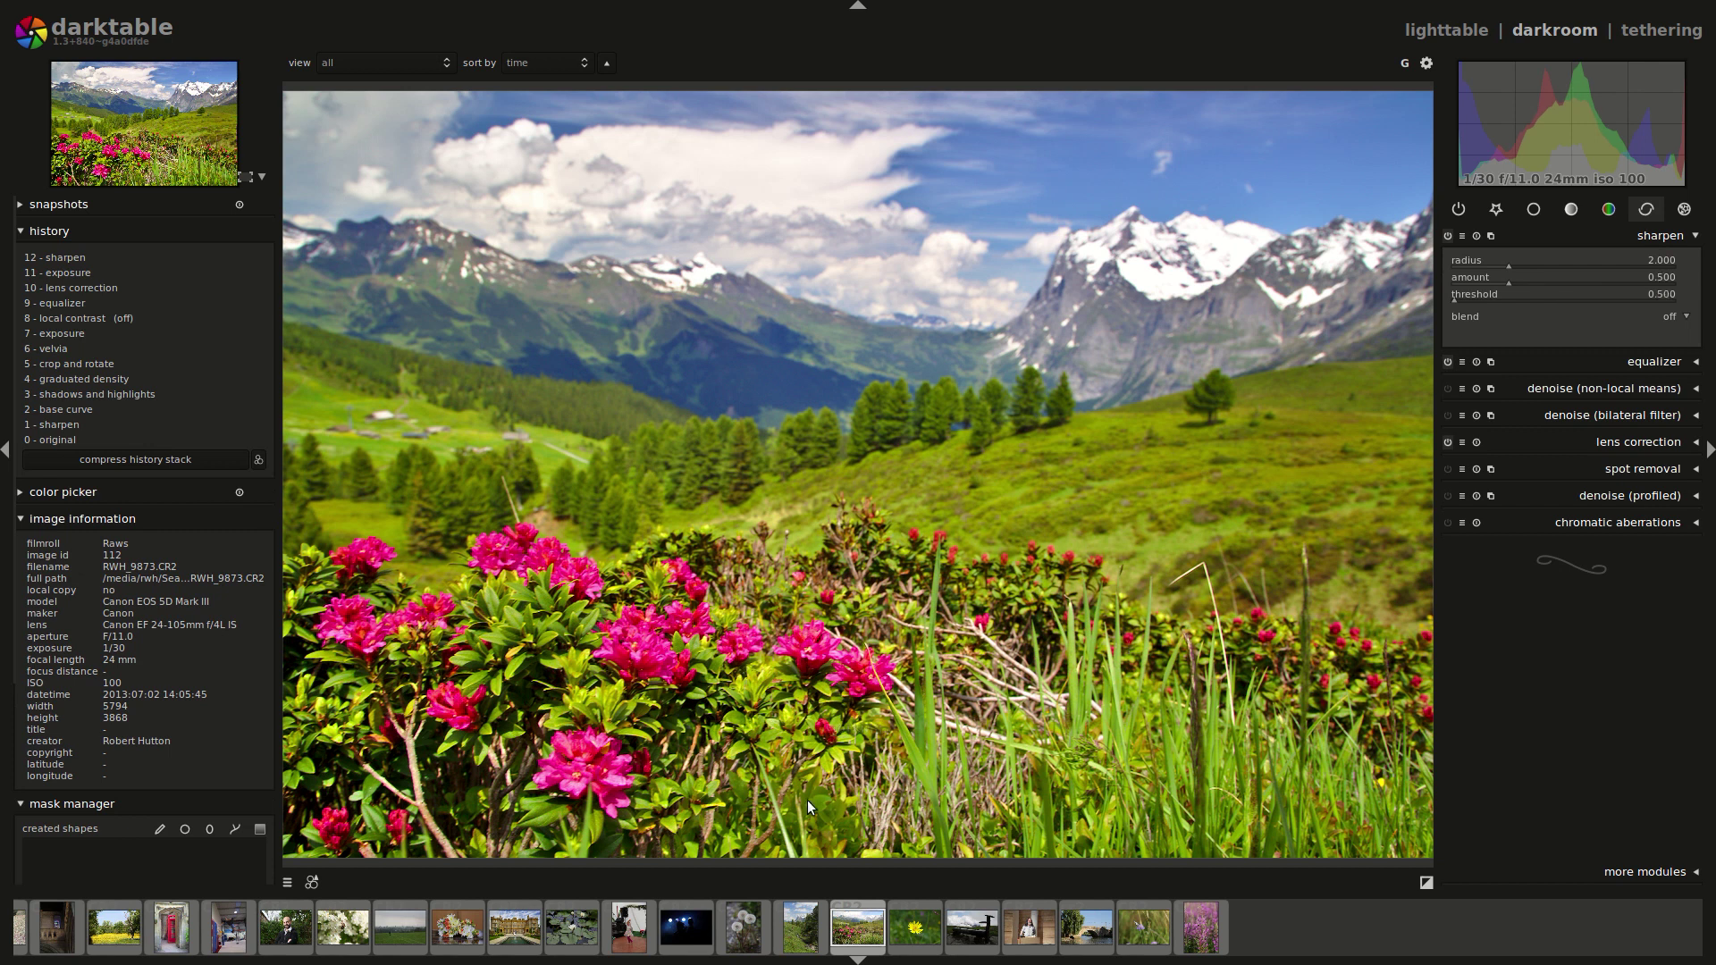
pyautogui.click(1544, 280)
pyautogui.press('Tab')
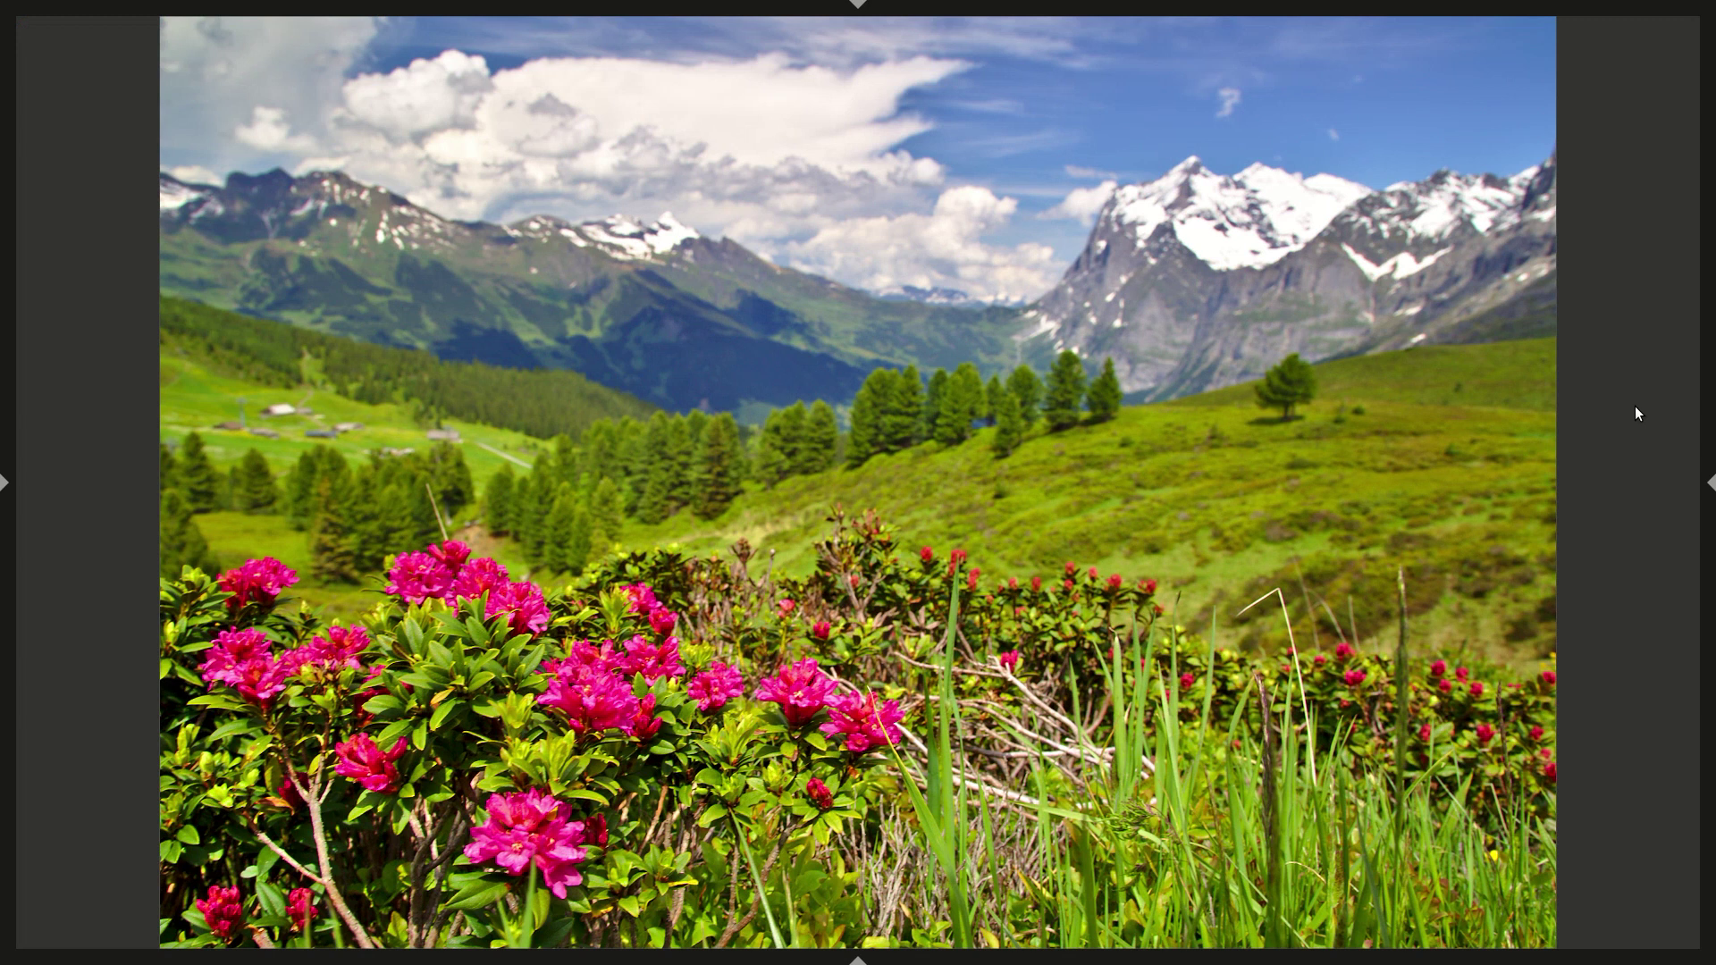